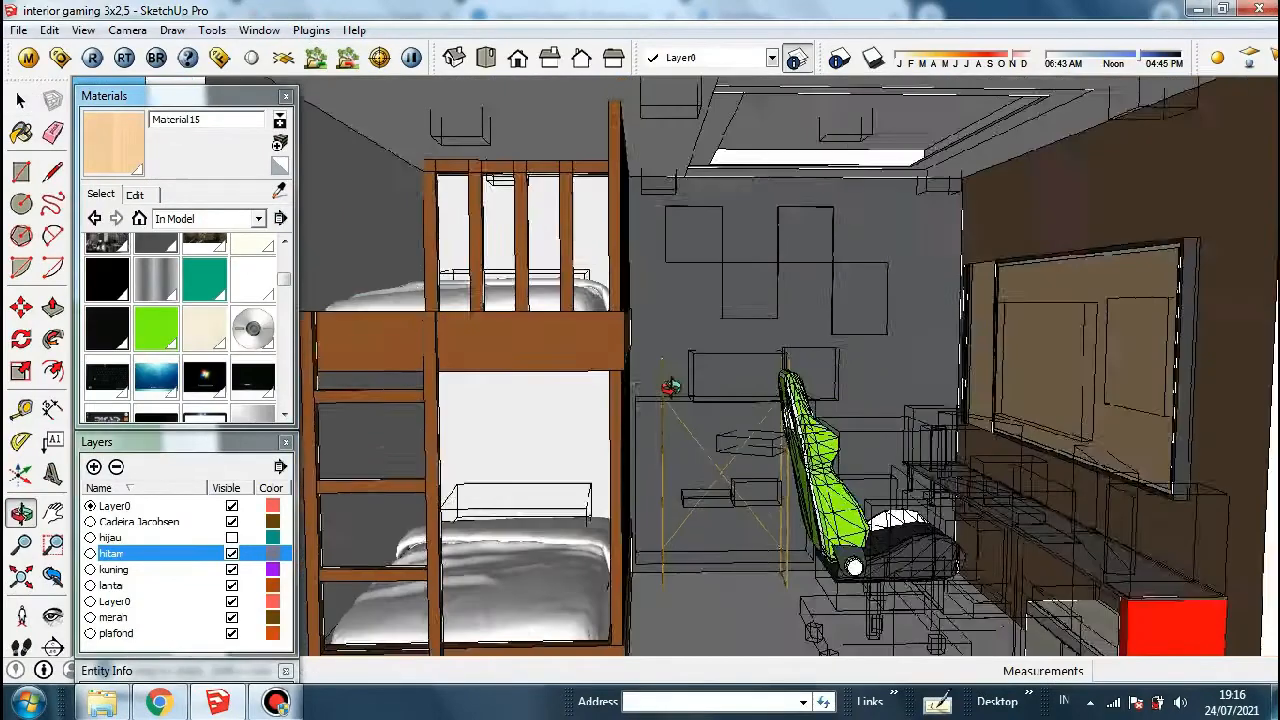
Hide the layers hitam, plafond, kuning and lanta to expose the bunk bed
scroll(627, 350, down, 2)
click(549, 60)
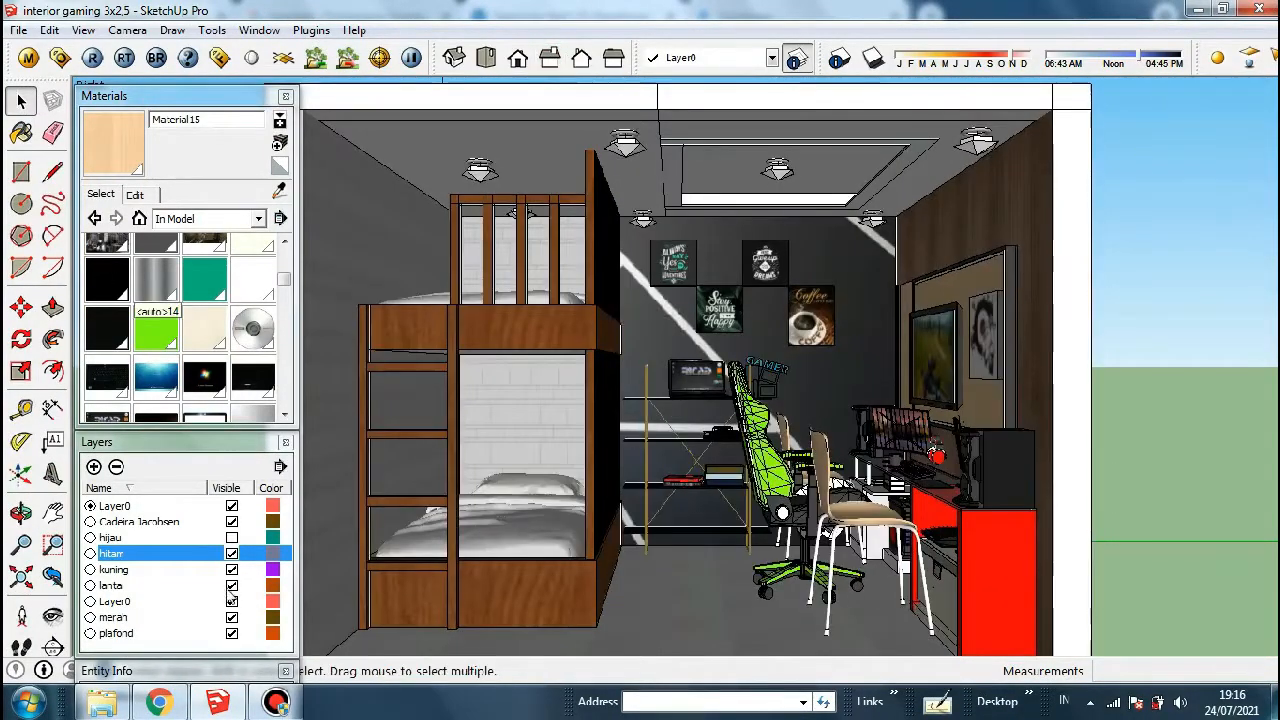
click(232, 555)
click(232, 555)
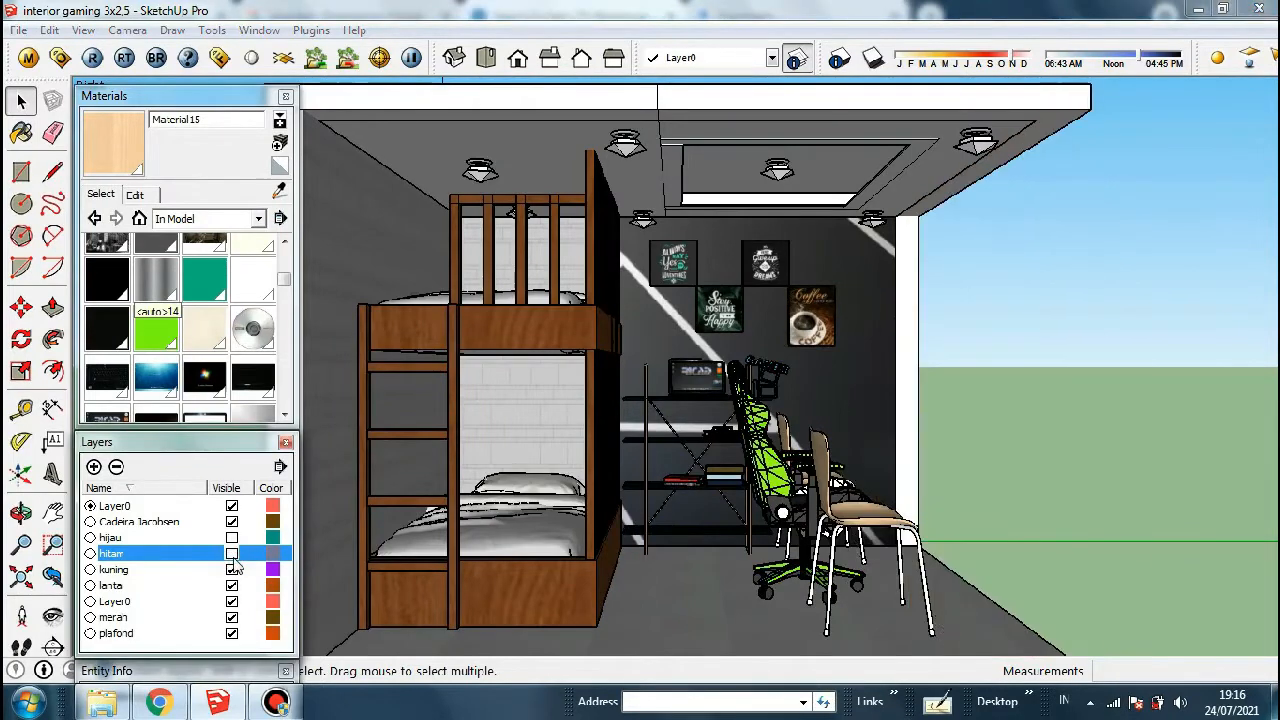
click(232, 633)
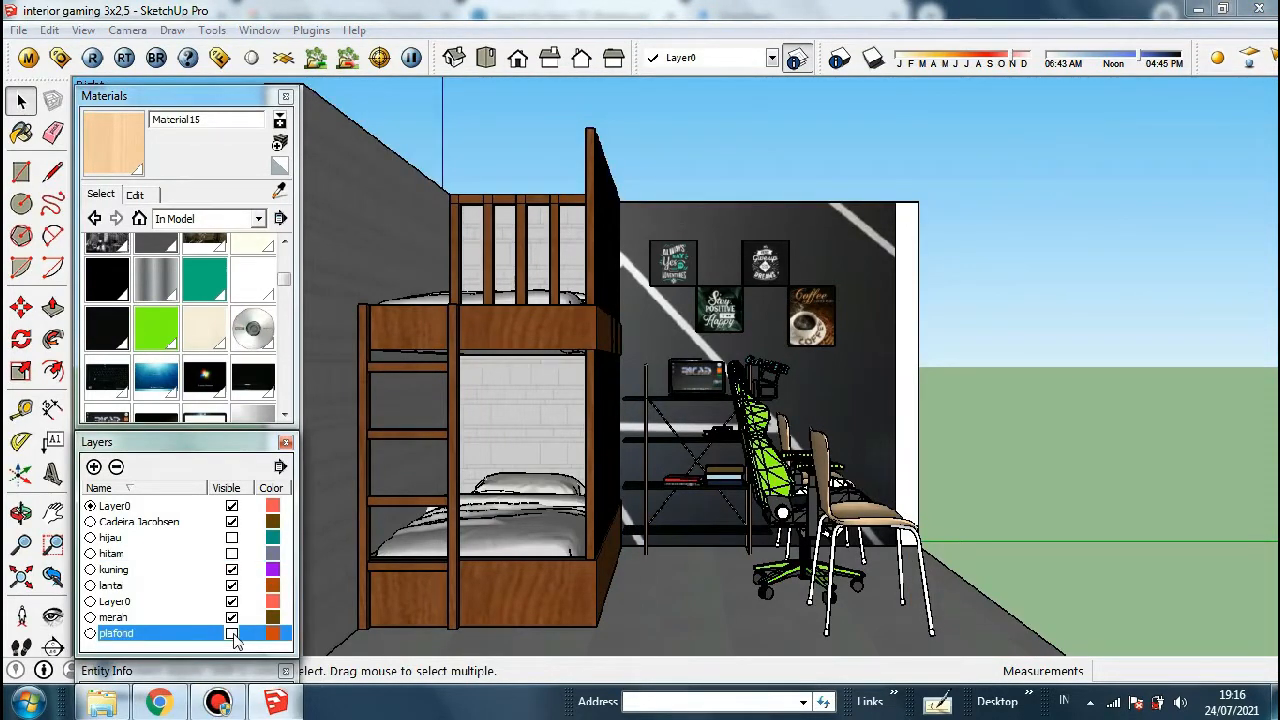
middle_drag(1062, 306, 283, 595)
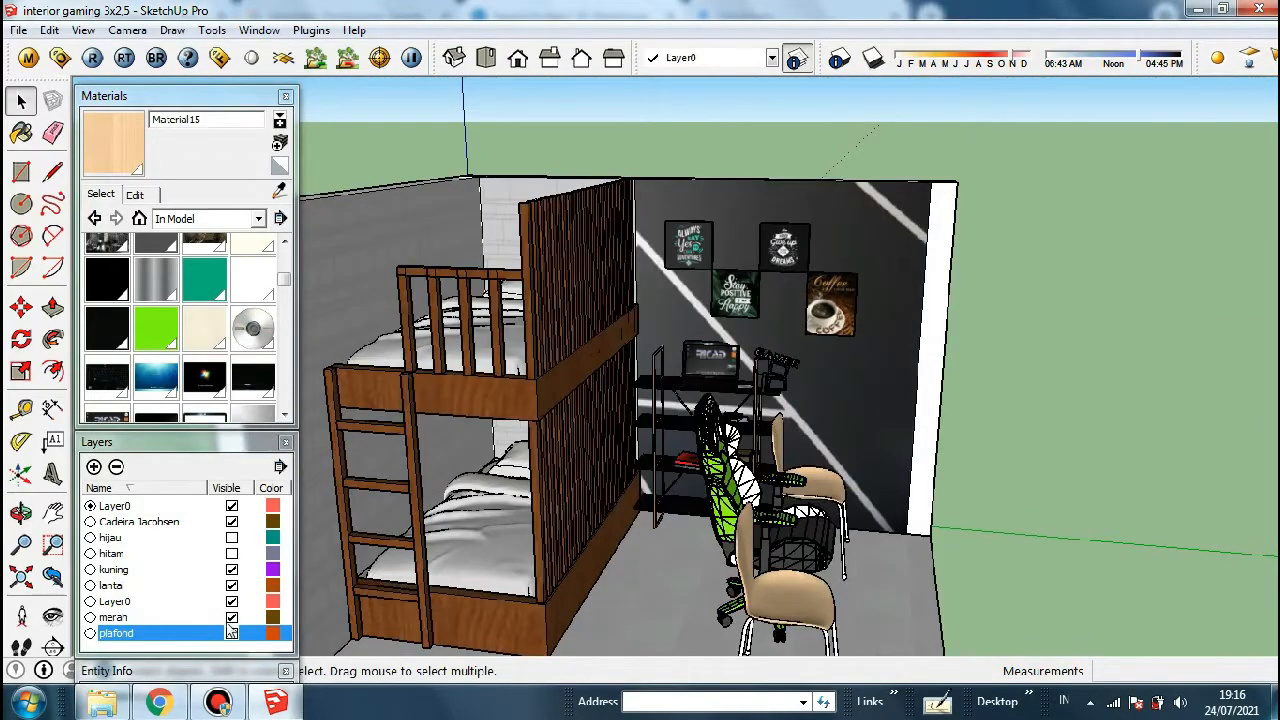
click(231, 569)
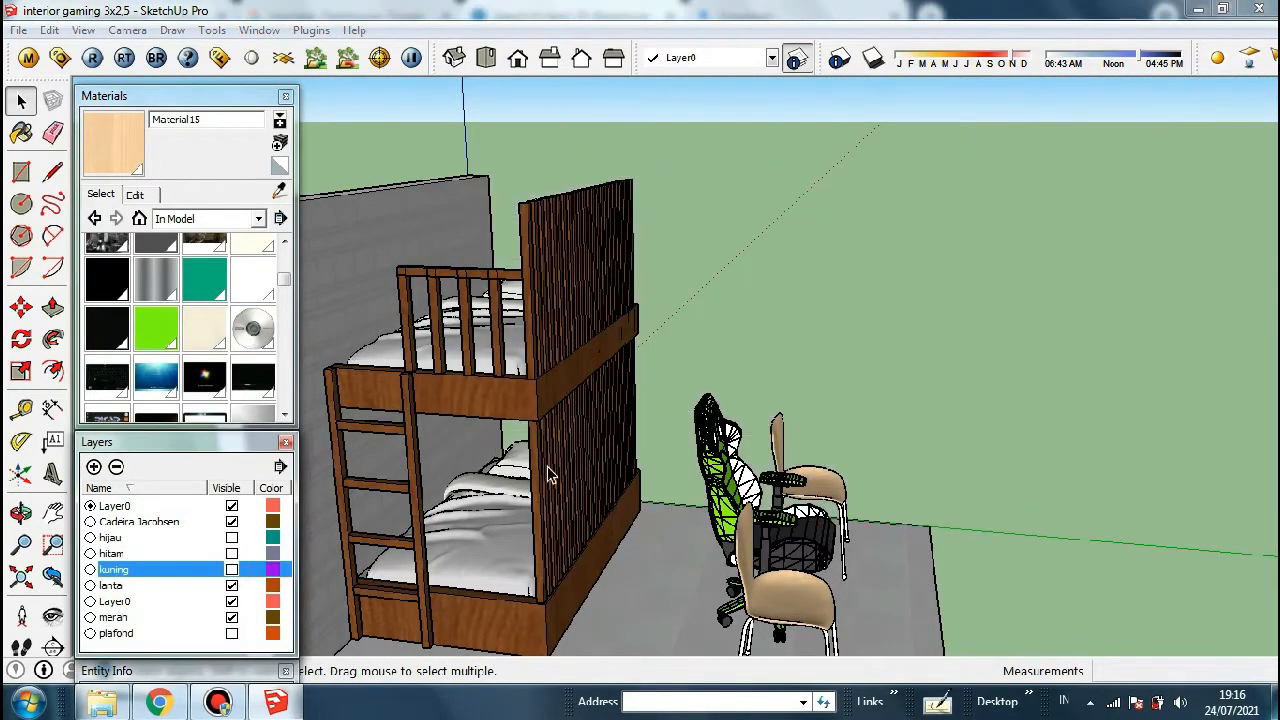
click(231, 632)
click(231, 585)
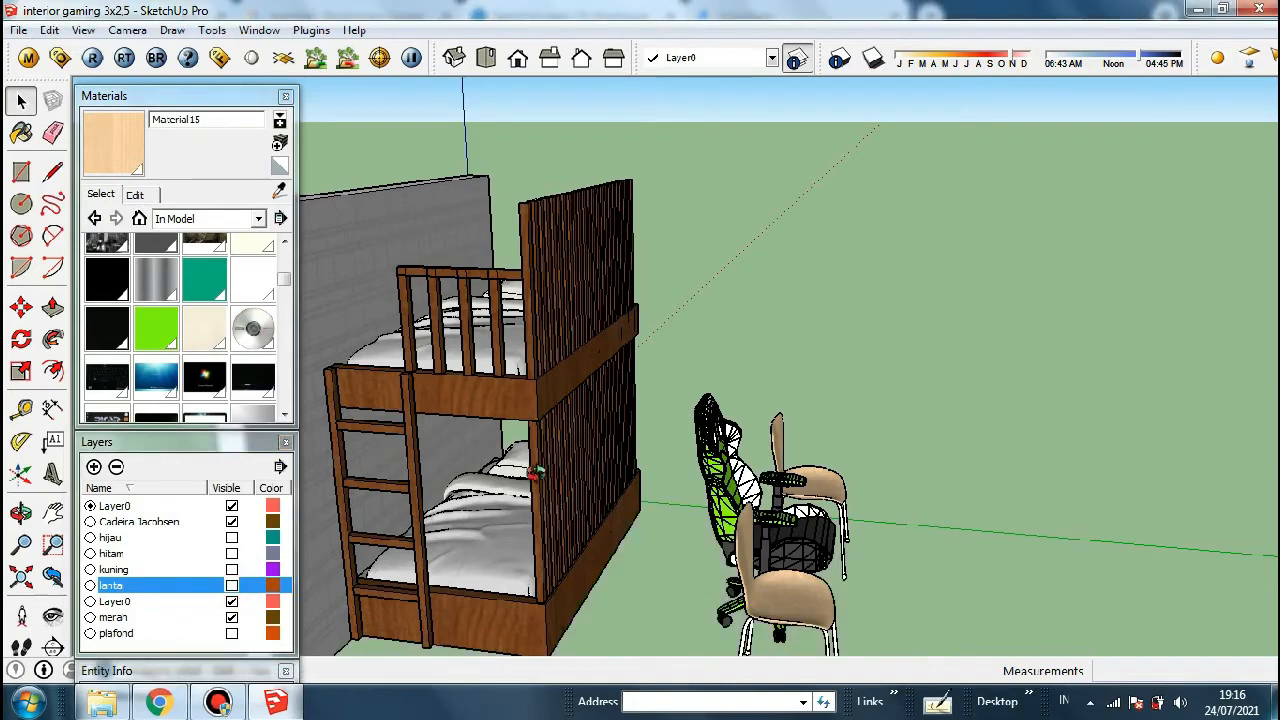
Draw a narrow V-Ray rectangle light on the underside of the upper bunk, running alongside the slatted partition
scroll(692, 378, up, 5)
scroll(692, 378, up, 4)
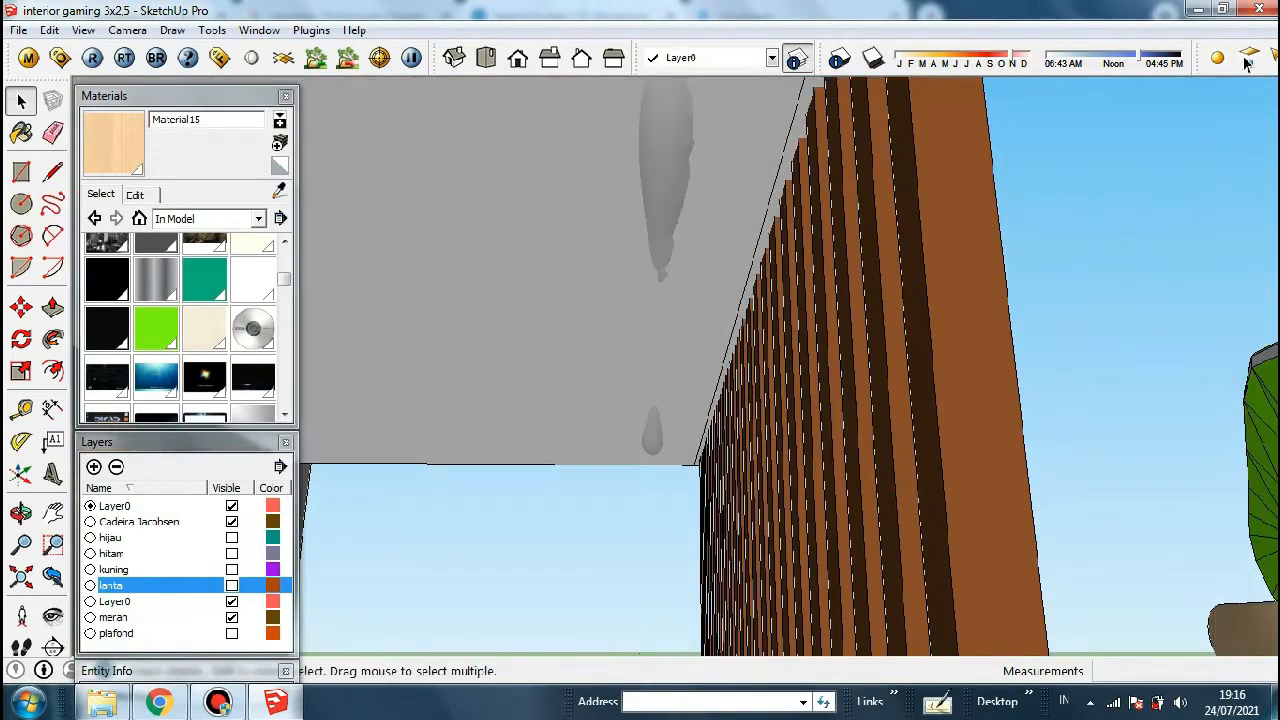
scroll(692, 472, up, 2)
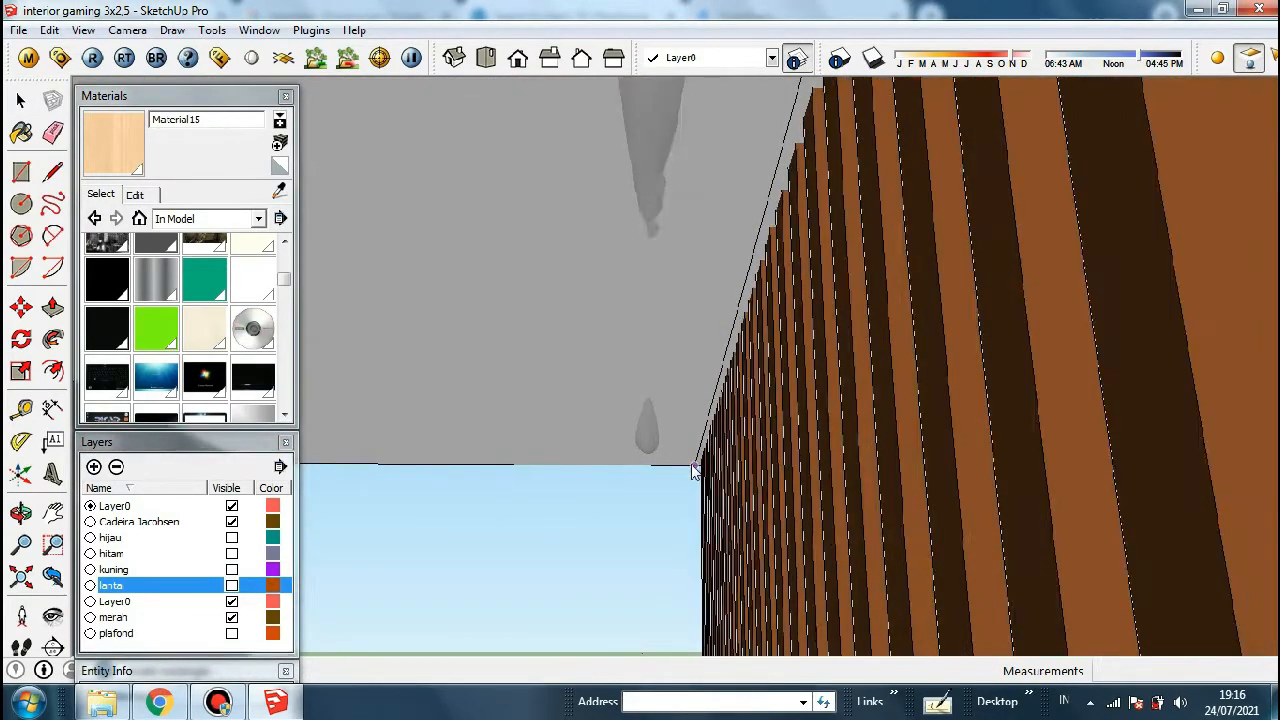
scroll(692, 472, down, 6)
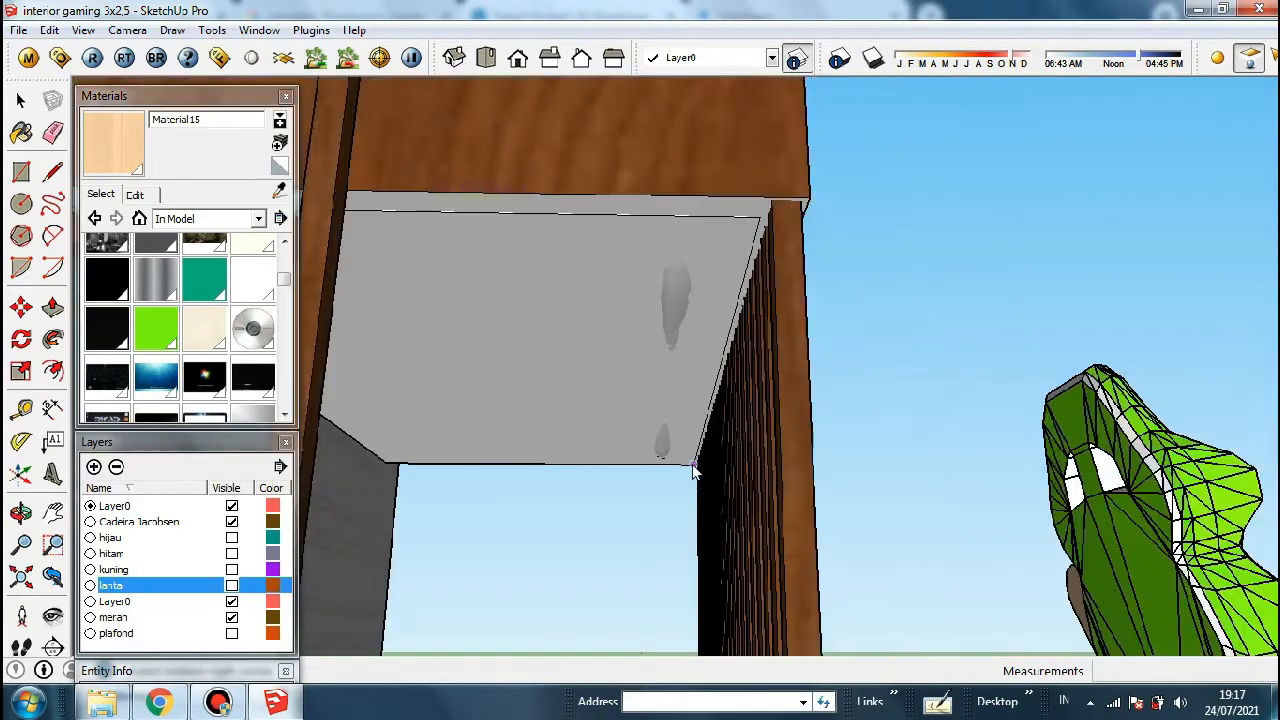
key(space)
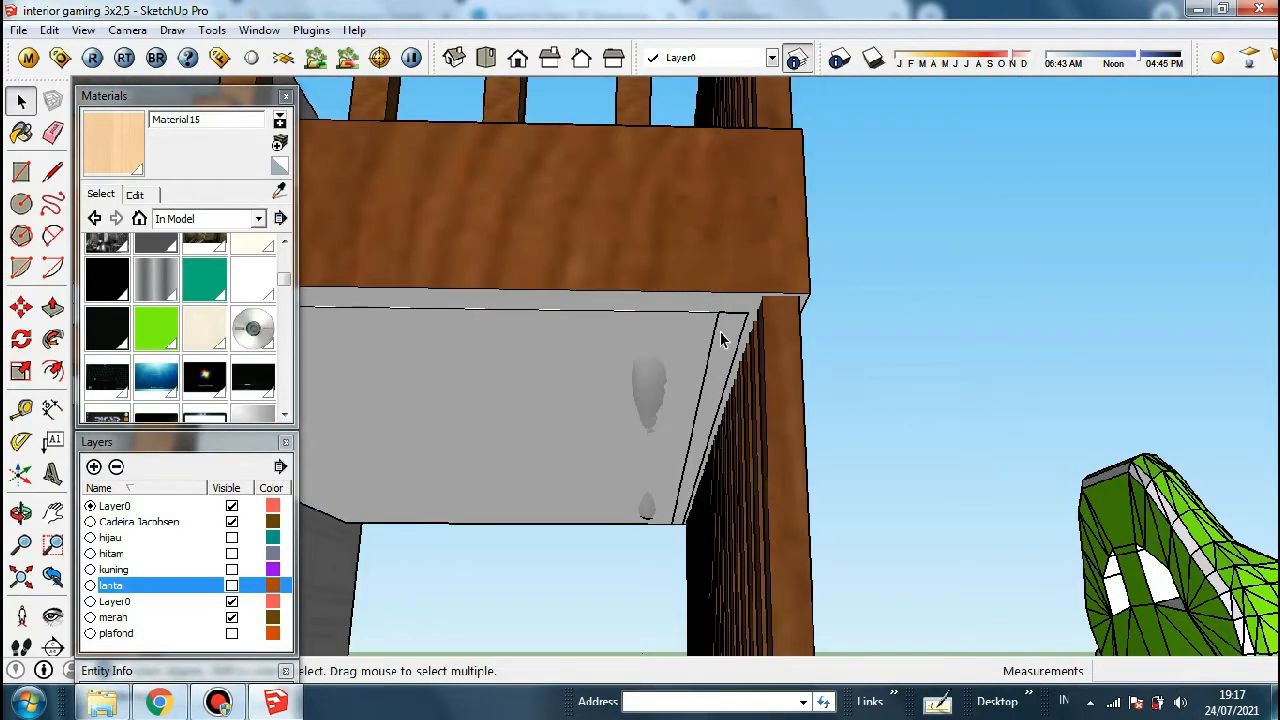
Flip the rectangle light along the group's blue axis and flip it back along the same axis
right_click(722, 340)
mouse_move(773, 592)
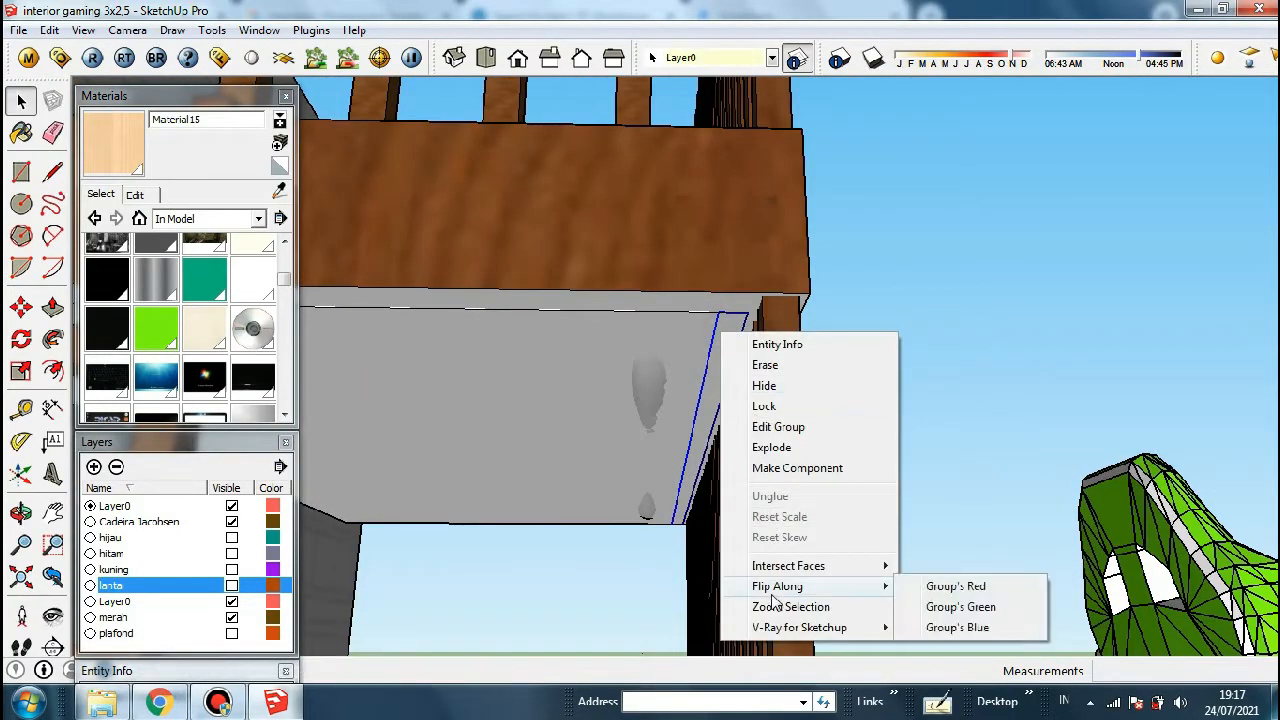
click(957, 627)
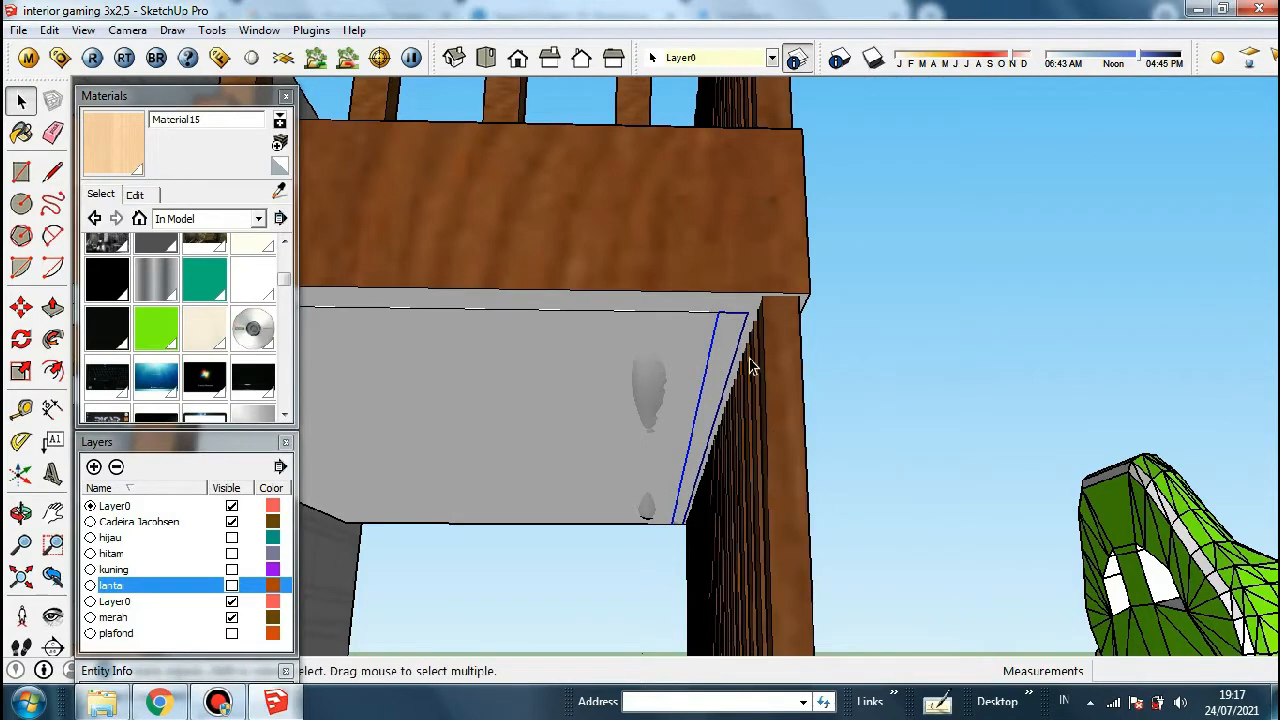
scroll(742, 345, up, 4)
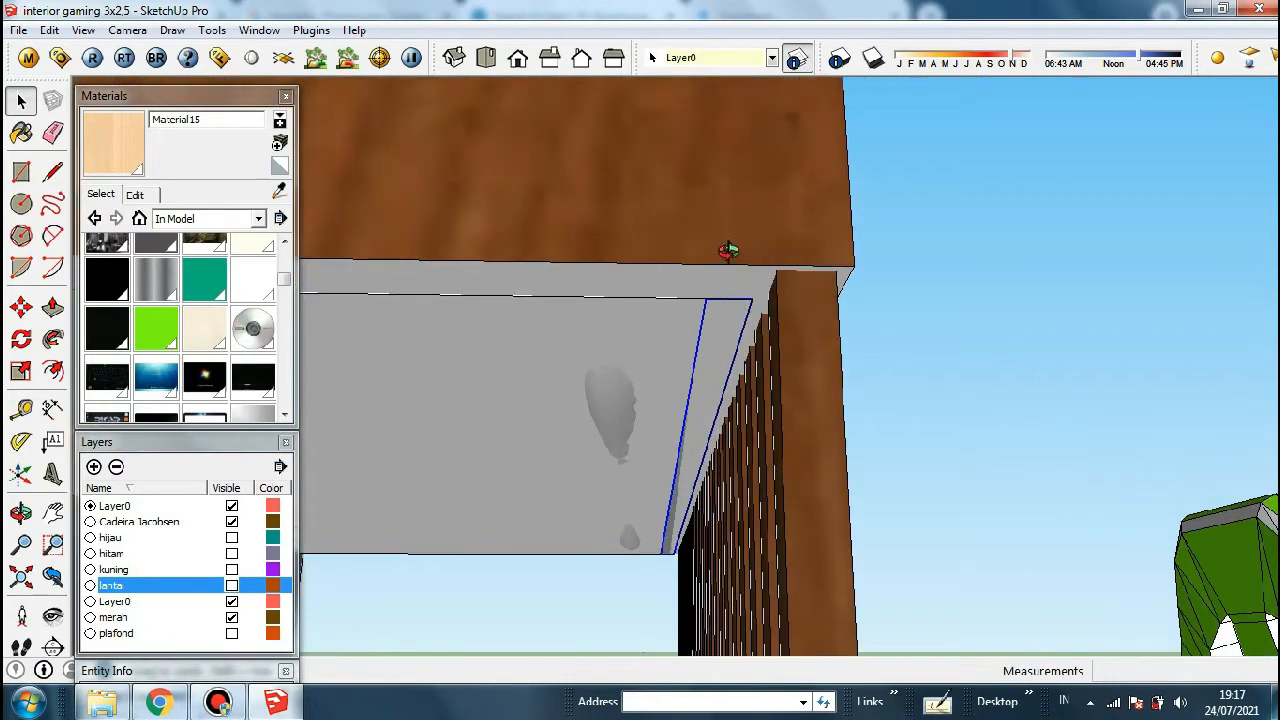
scroll(720, 346, up, 3)
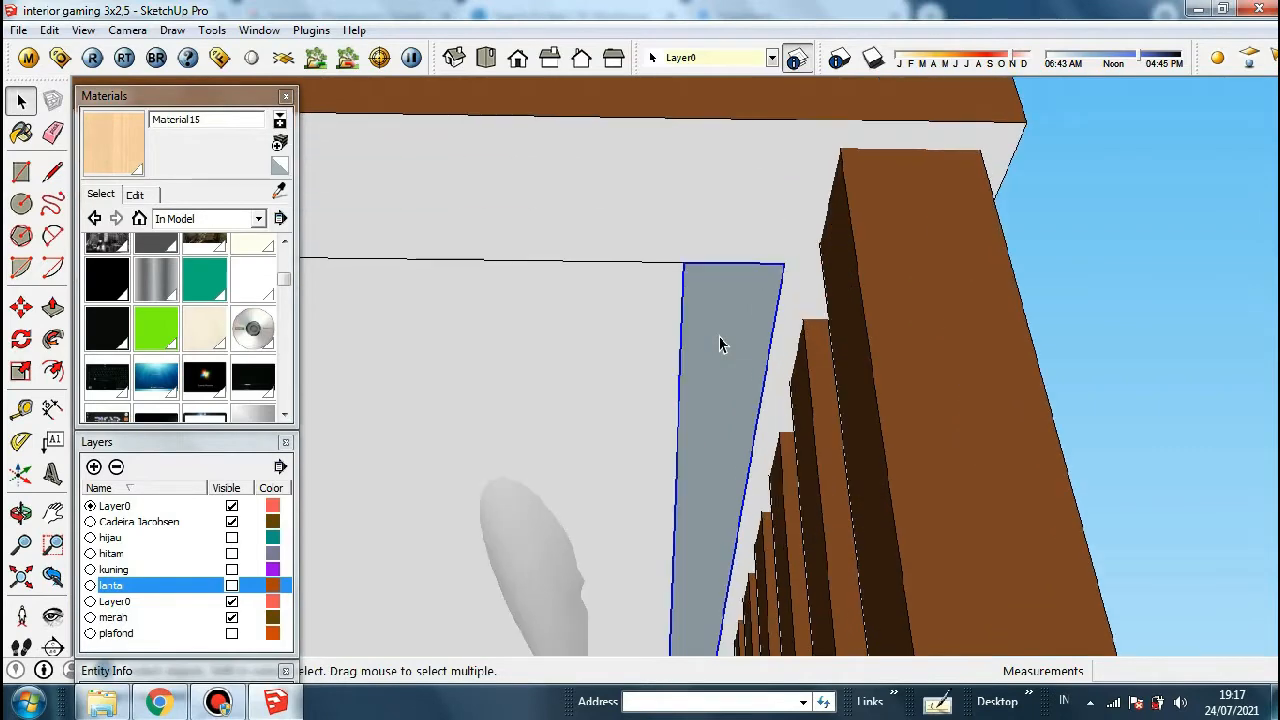
mouse_move(720, 345)
middle_down()
mouse_move(753, 408)
mouse_move(737, 410)
middle_up()
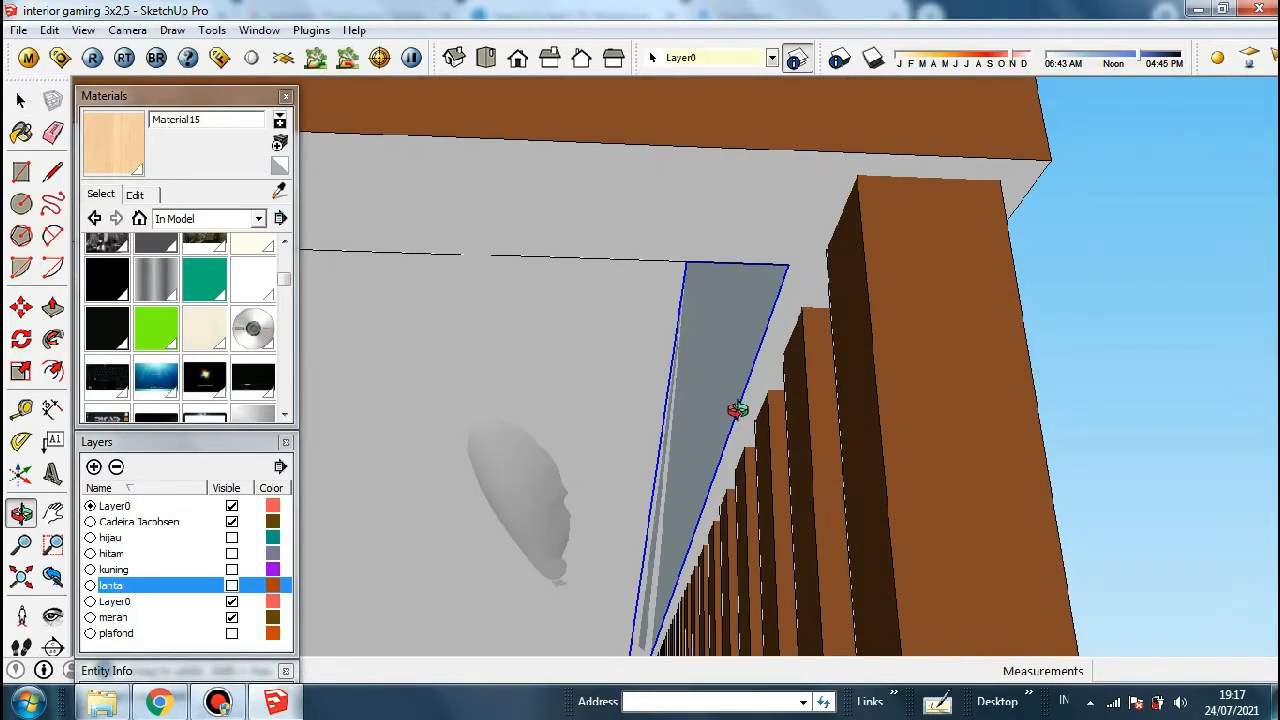
right_click(737, 408)
mouse_move(800, 308)
click(960, 371)
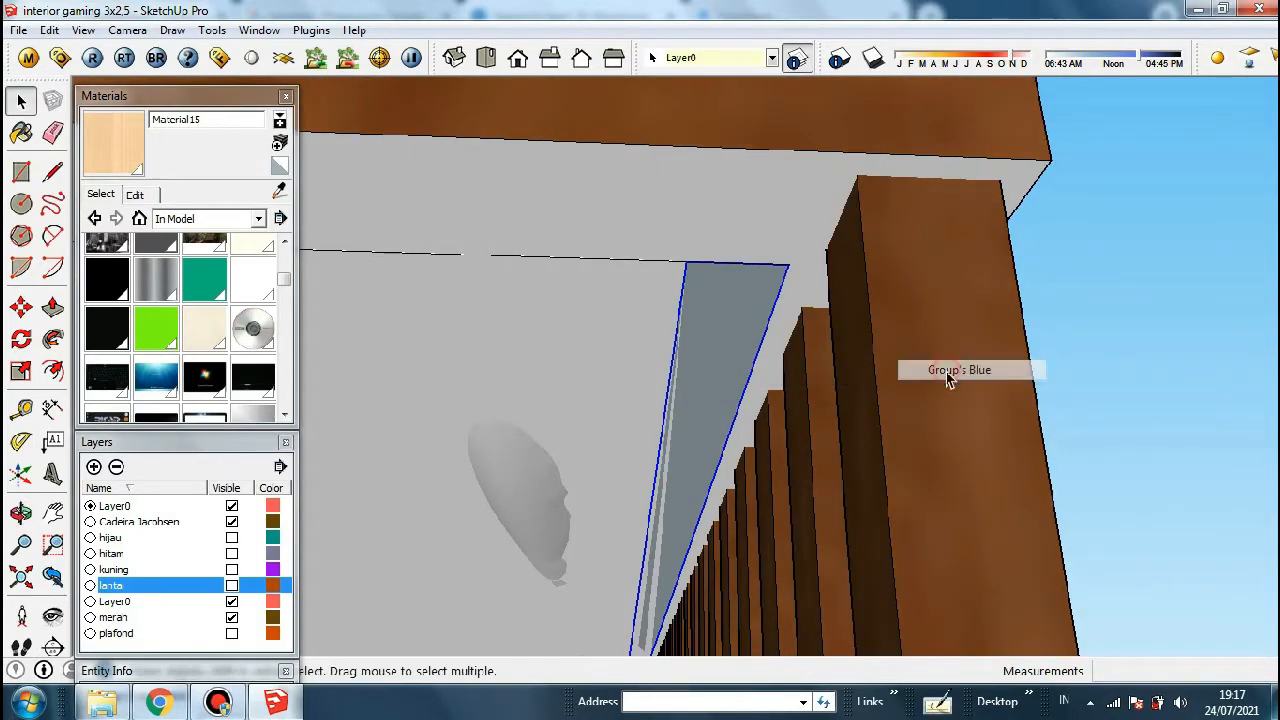
scroll(700, 320, down, 5)
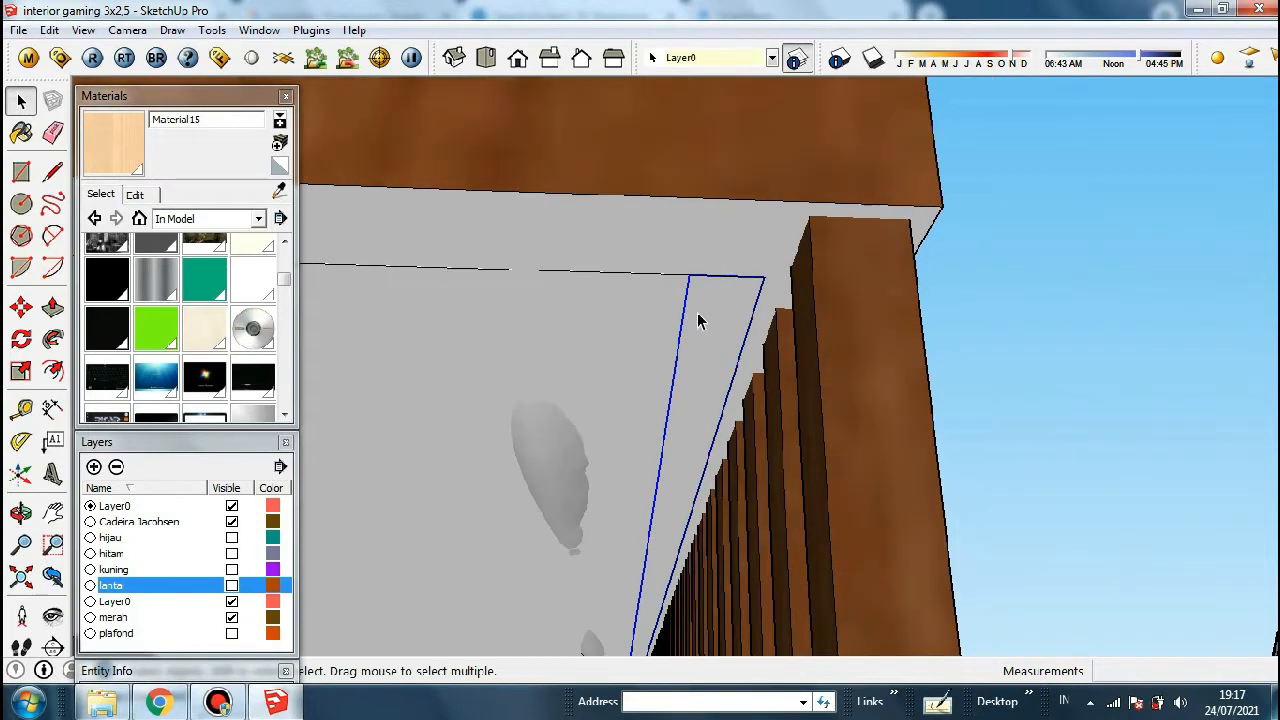
scroll(699, 320, up, 2)
Open the rectangle light group for editing and set its V-Ray light color to light blue
right_click(696, 314)
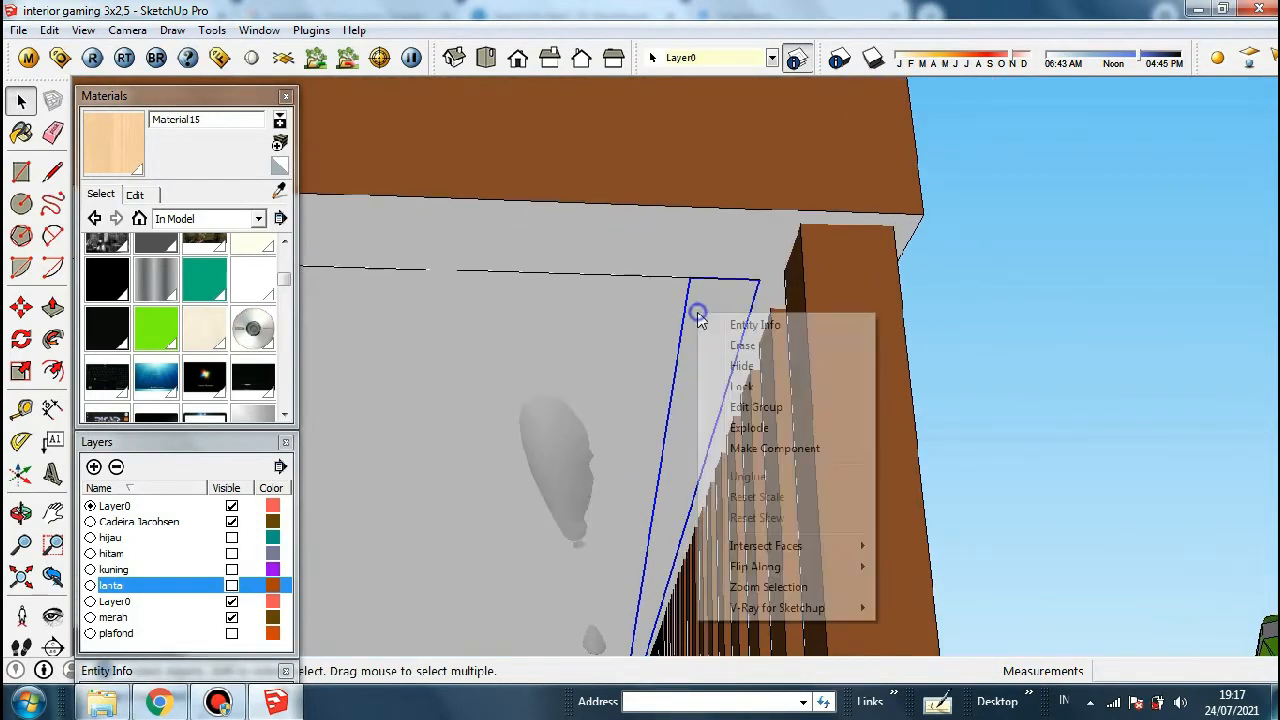
click(738, 445)
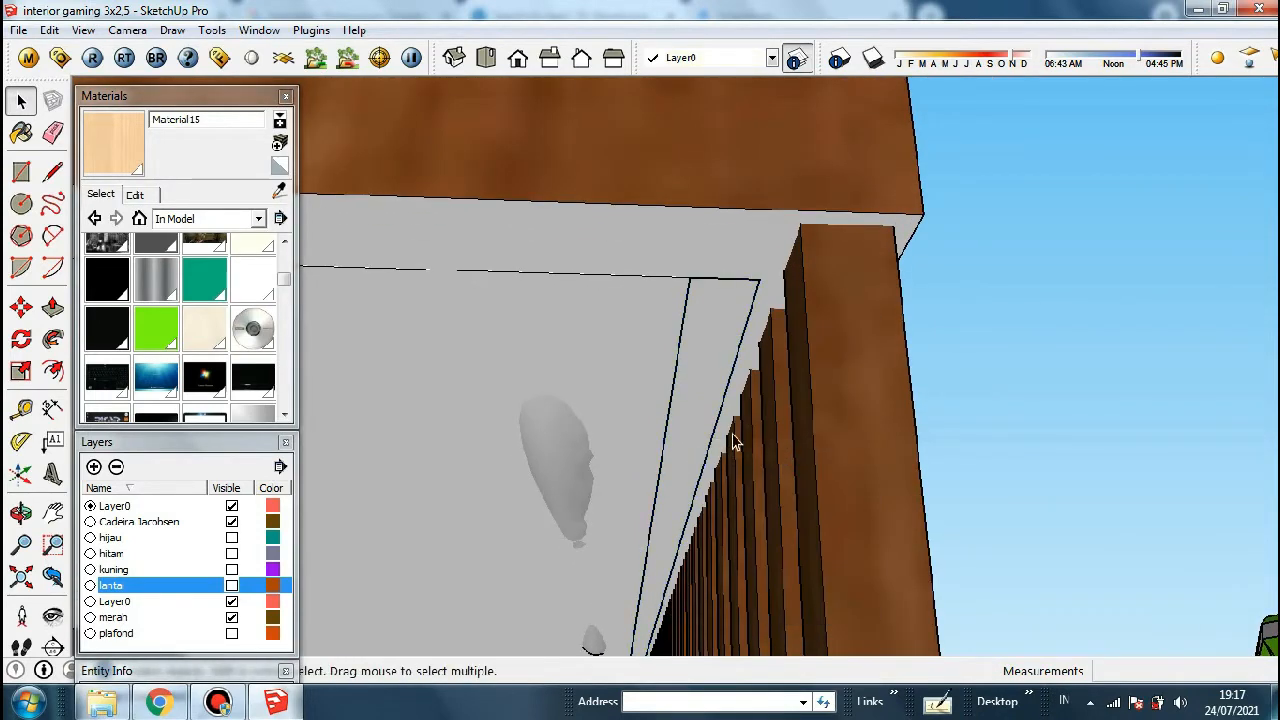
click(686, 333)
double_click(684, 328)
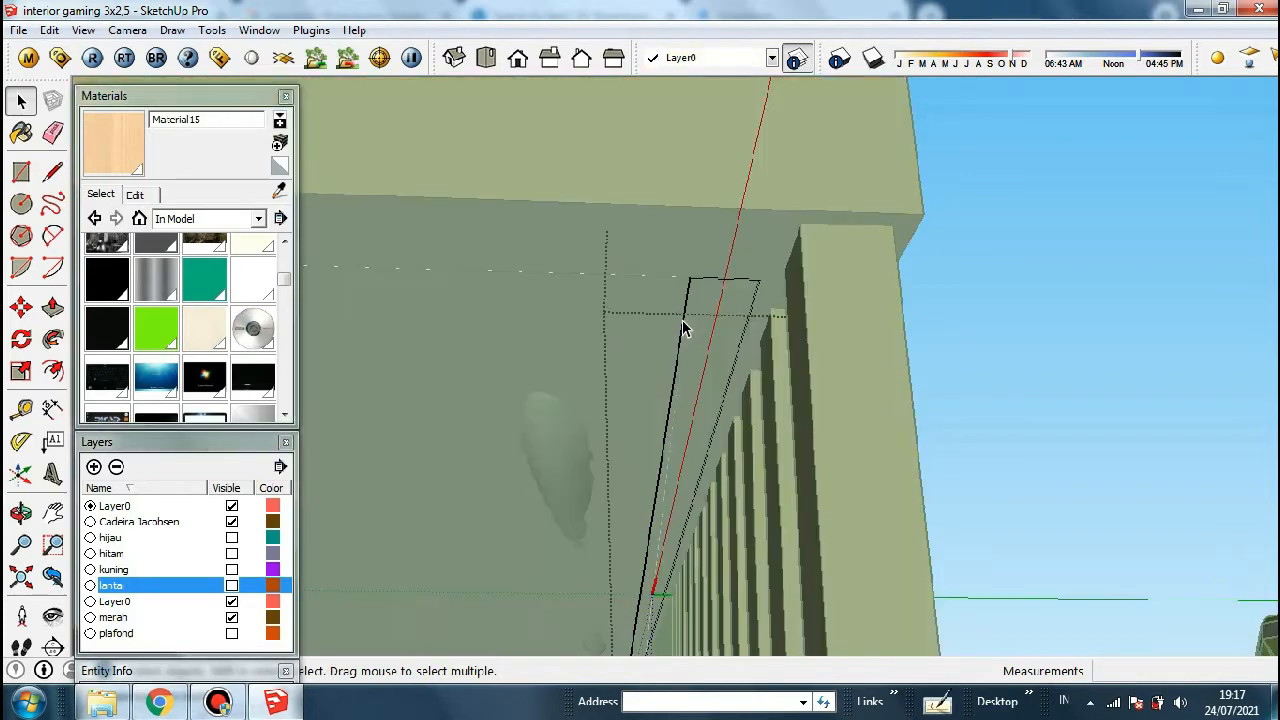
right_click(684, 333)
mouse_move(760, 641)
click(925, 641)
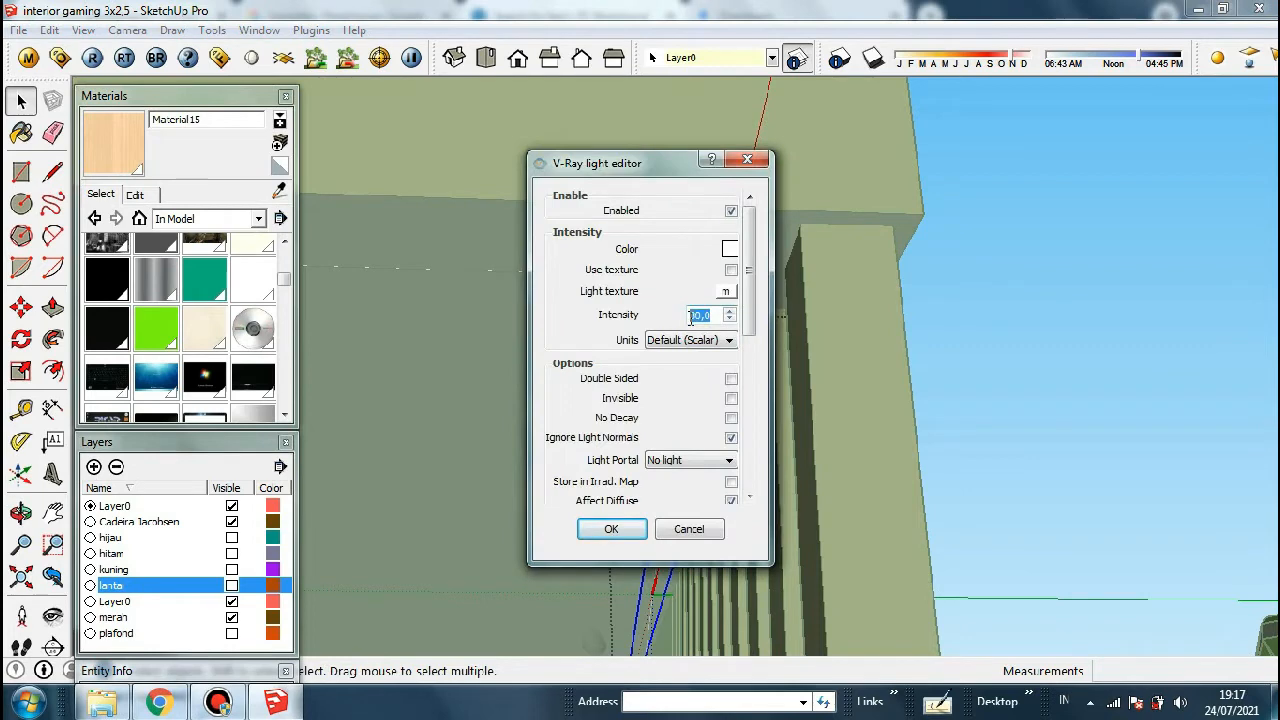
click(730, 249)
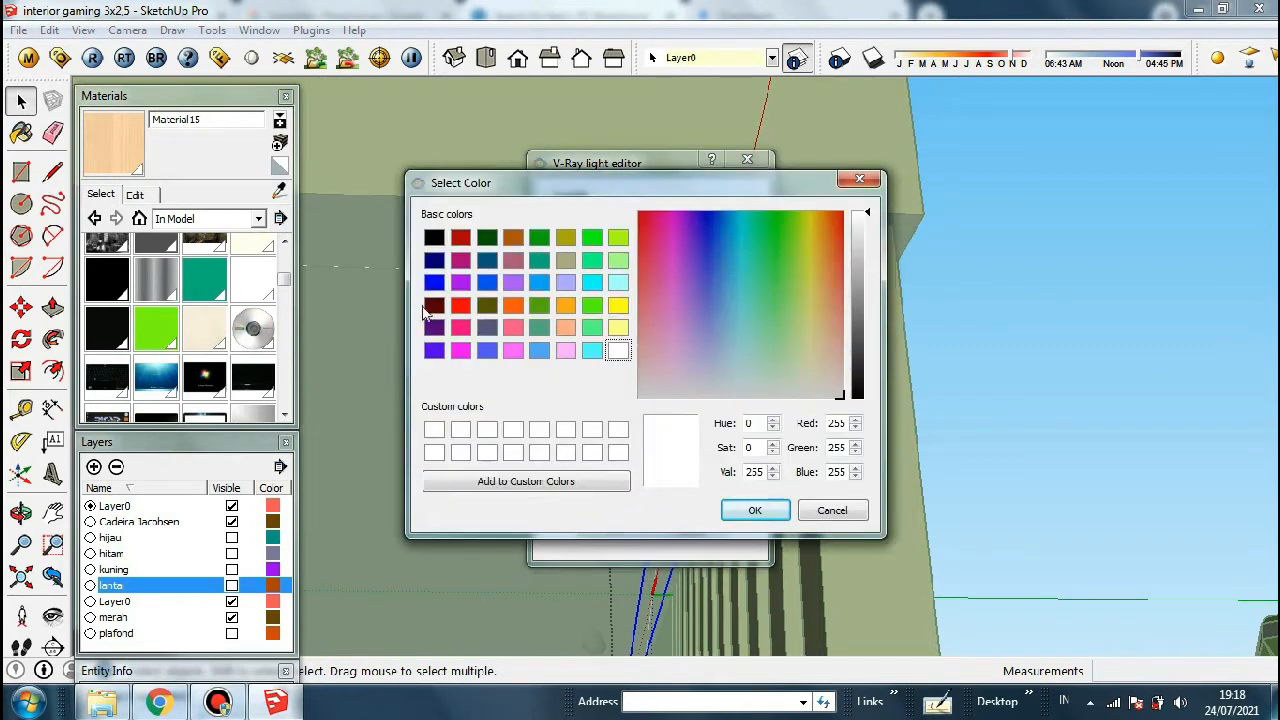
click(536, 352)
click(751, 511)
click(610, 529)
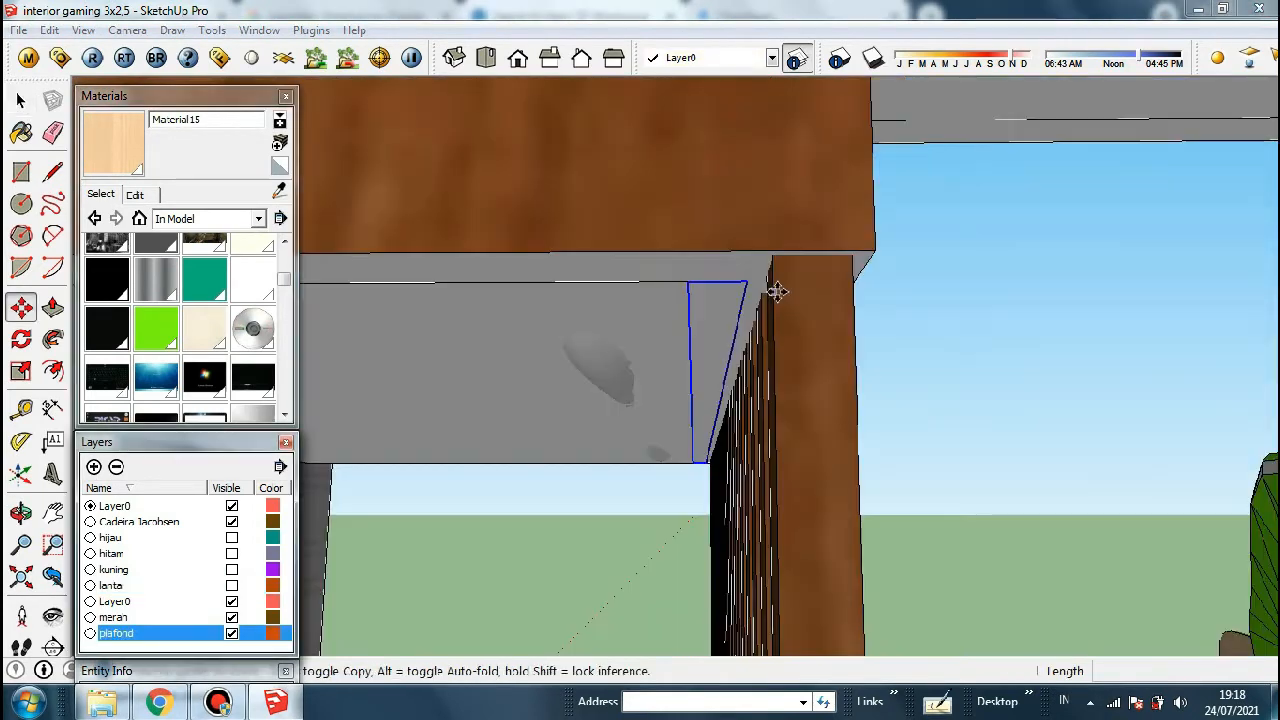
Copy the light strip straight up from beneath the upper bunk to the ceiling, beside the top of the slatted partition
middle_drag(776, 289, 774, 380)
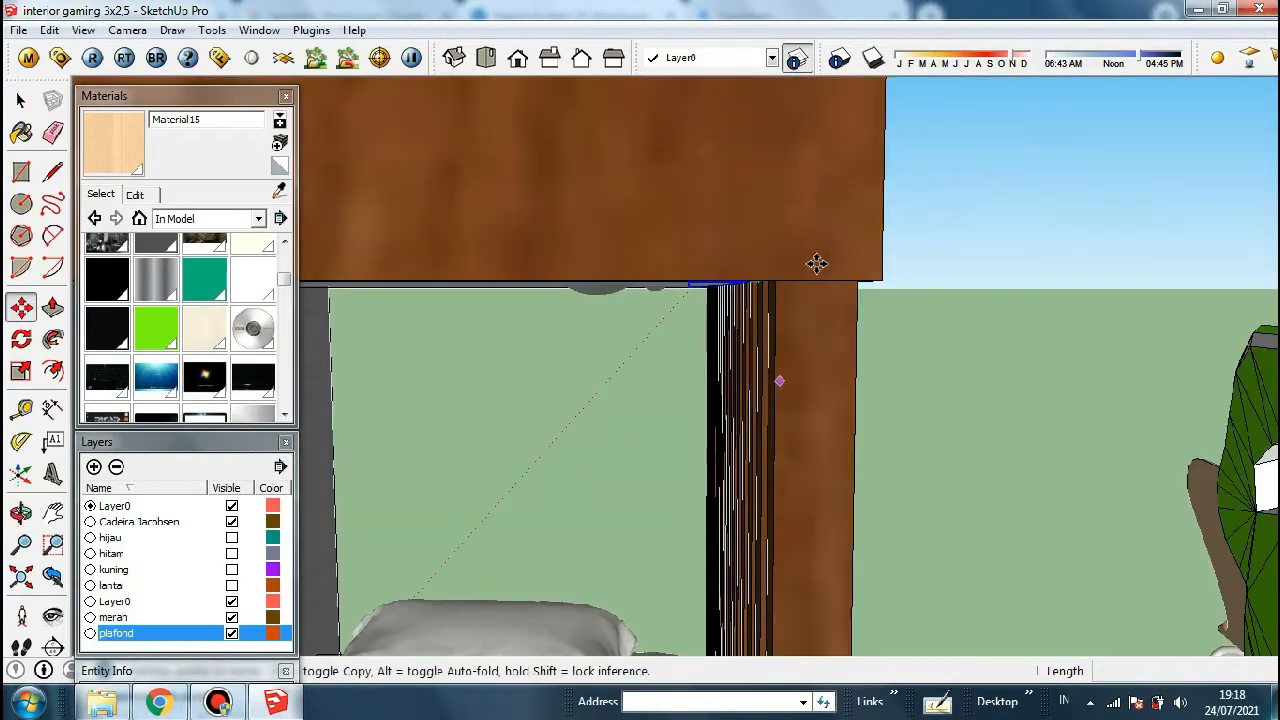
scroll(836, 335, down, 4)
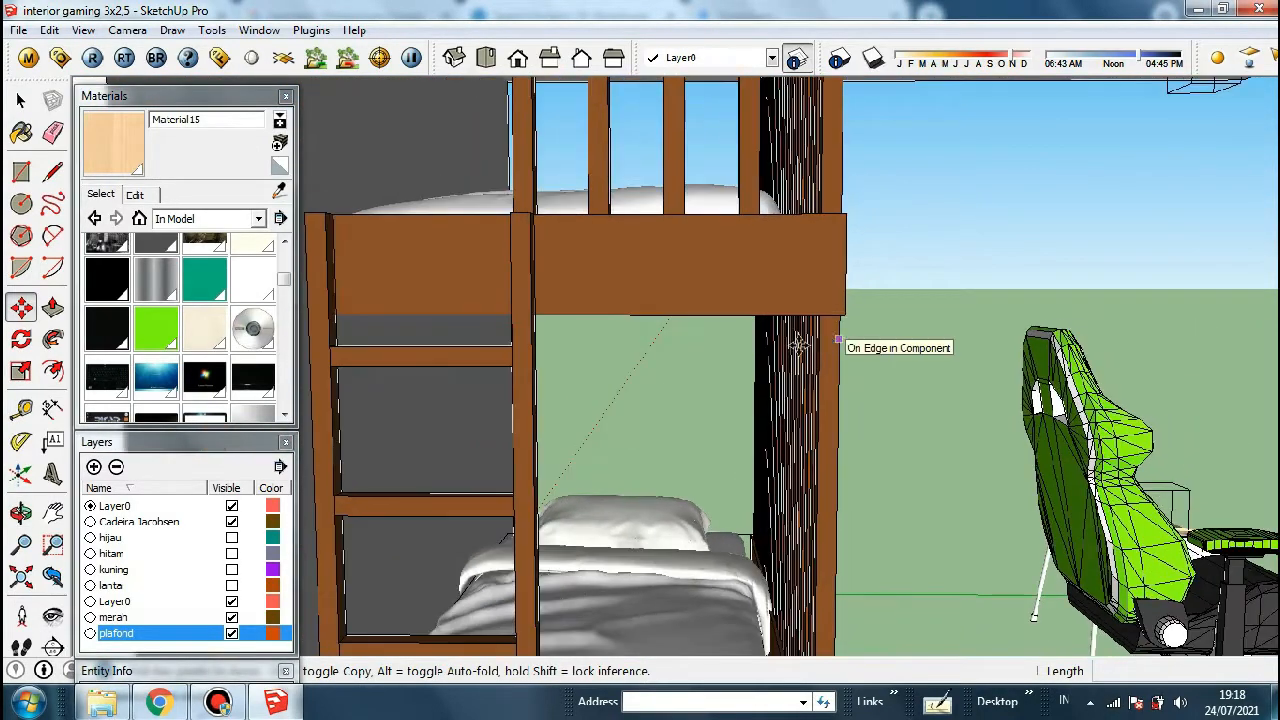
middle_drag(836, 337, 615, 172)
scroll(615, 172, up, 4)
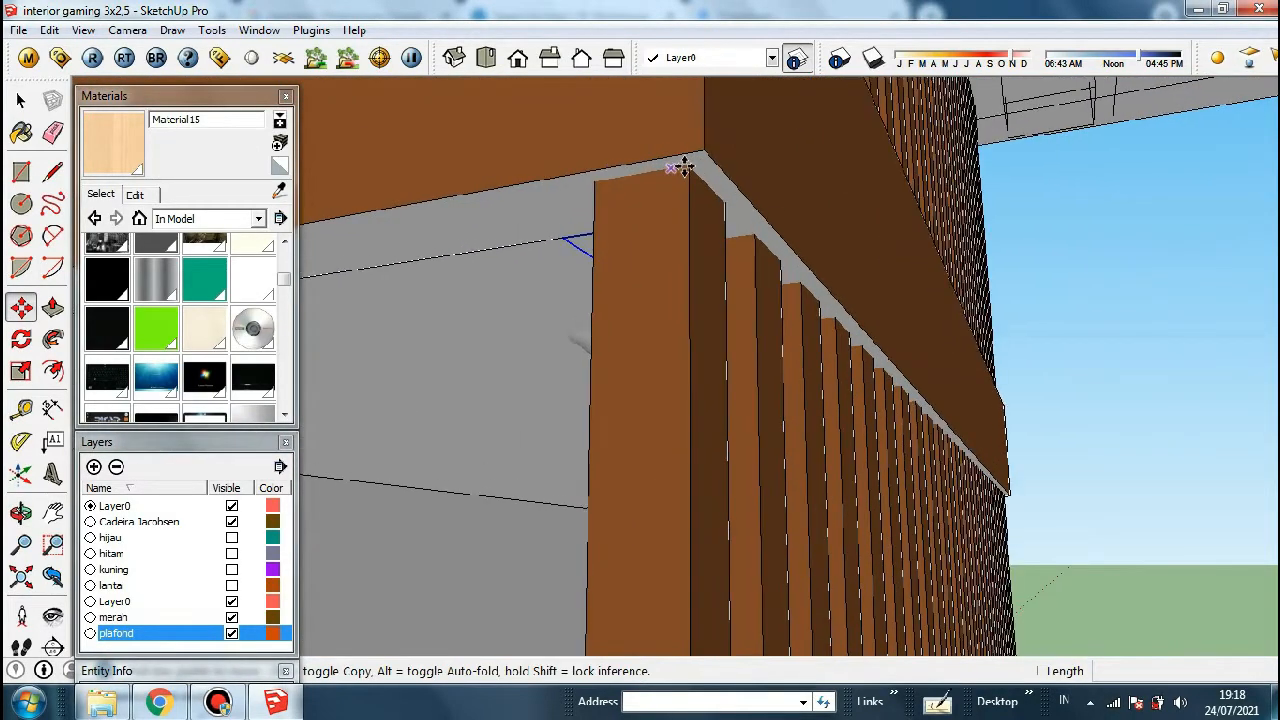
click(686, 166)
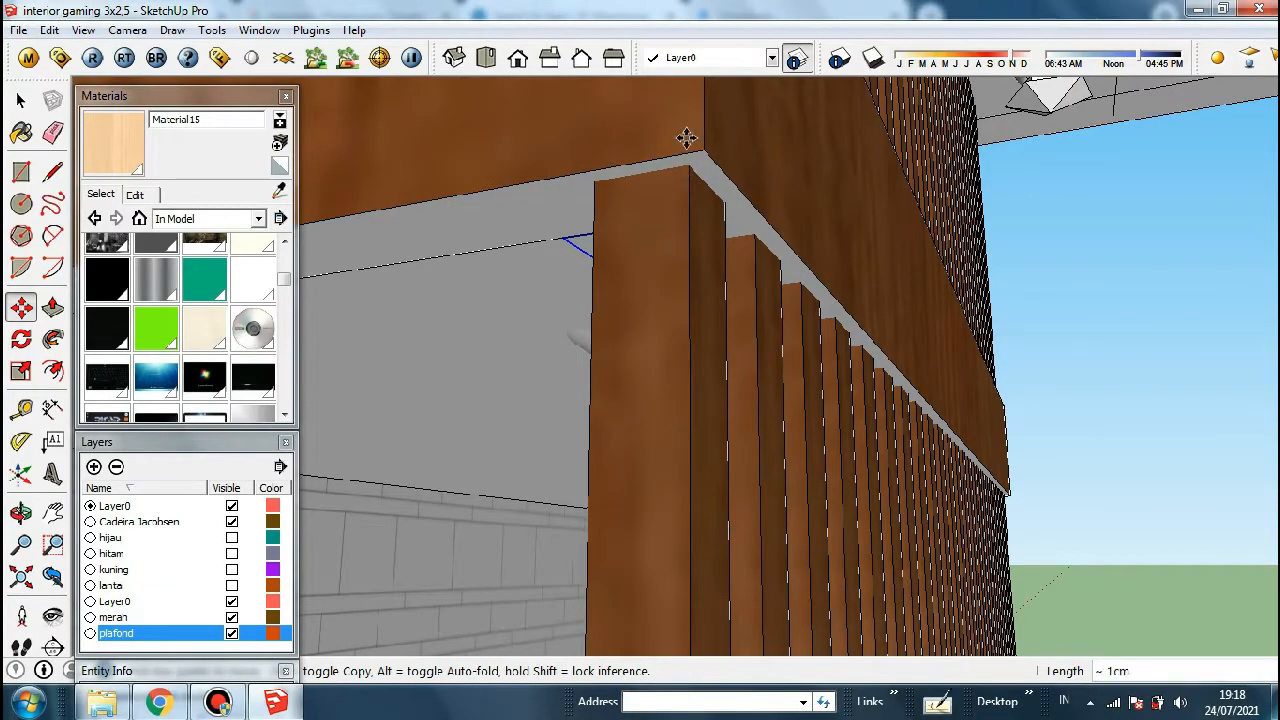
middle_drag(690, 292, 808, 531)
click(730, 128)
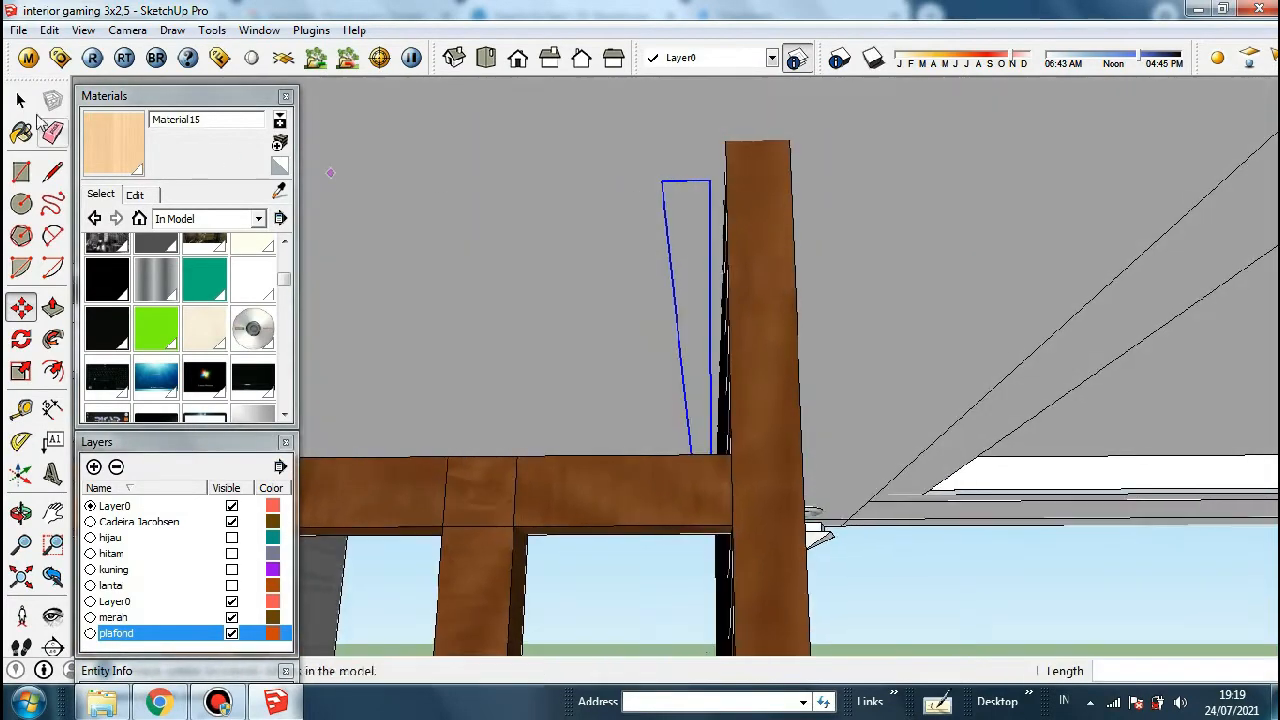
key(space)
mouse_move(690, 156)
middle_down()
mouse_move(700, 130)
mouse_move(710, 195)
mouse_move(733, 188)
mouse_move(723, 149)
mouse_move(700, 140)
middle_up()
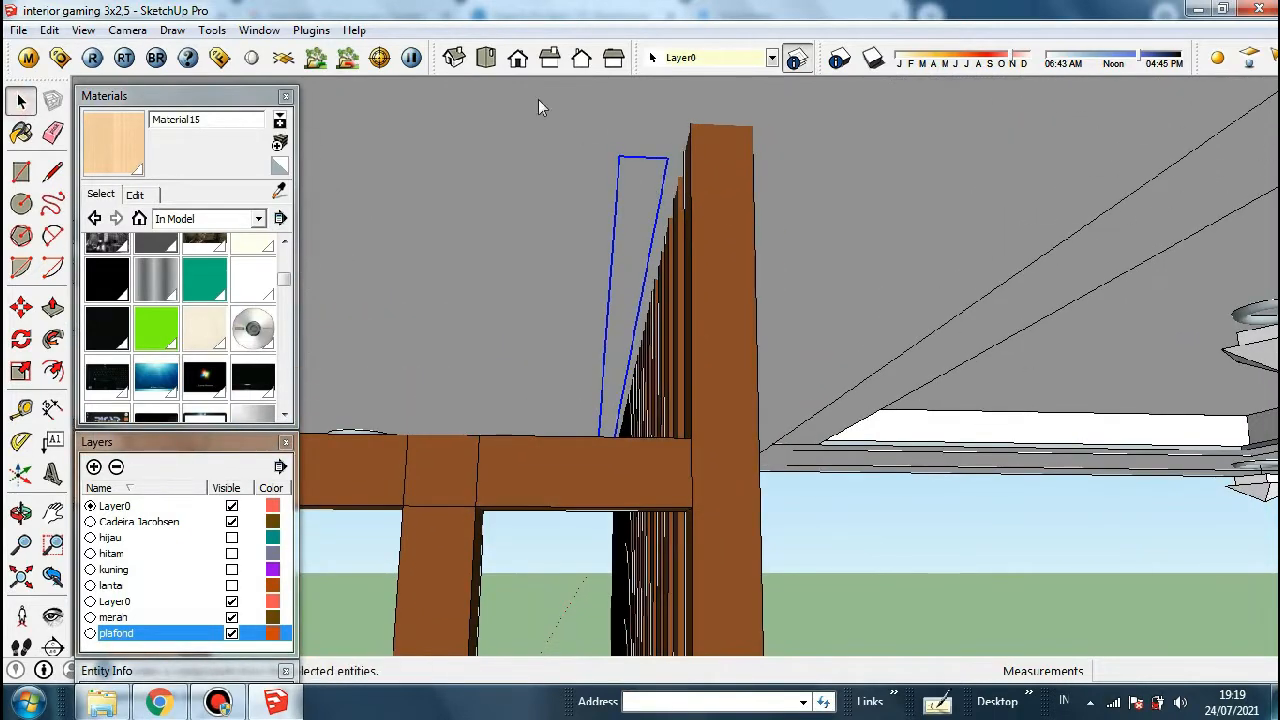
Create a Tape Measure guide from the top edge of a partition slat across the light strip under the upper bunk
scroll(676, 420, down, 10)
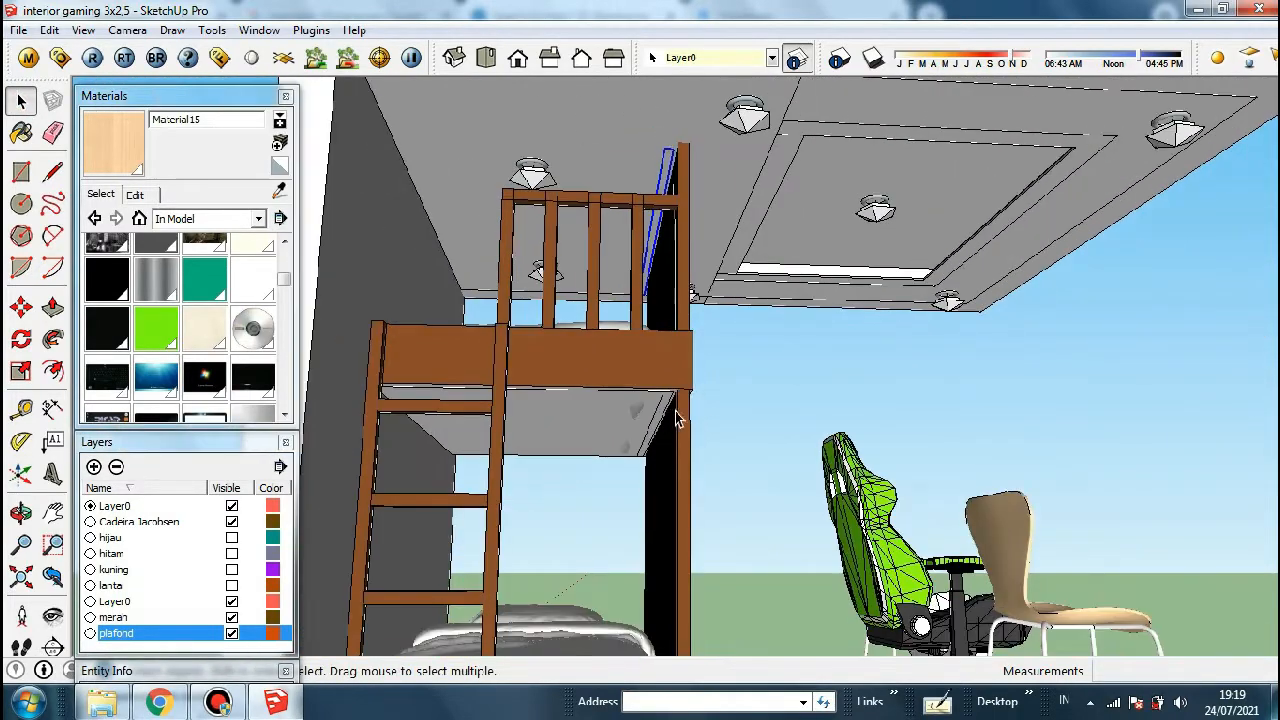
scroll(676, 420, up, 6)
scroll(700, 365, down, 2)
key(m)
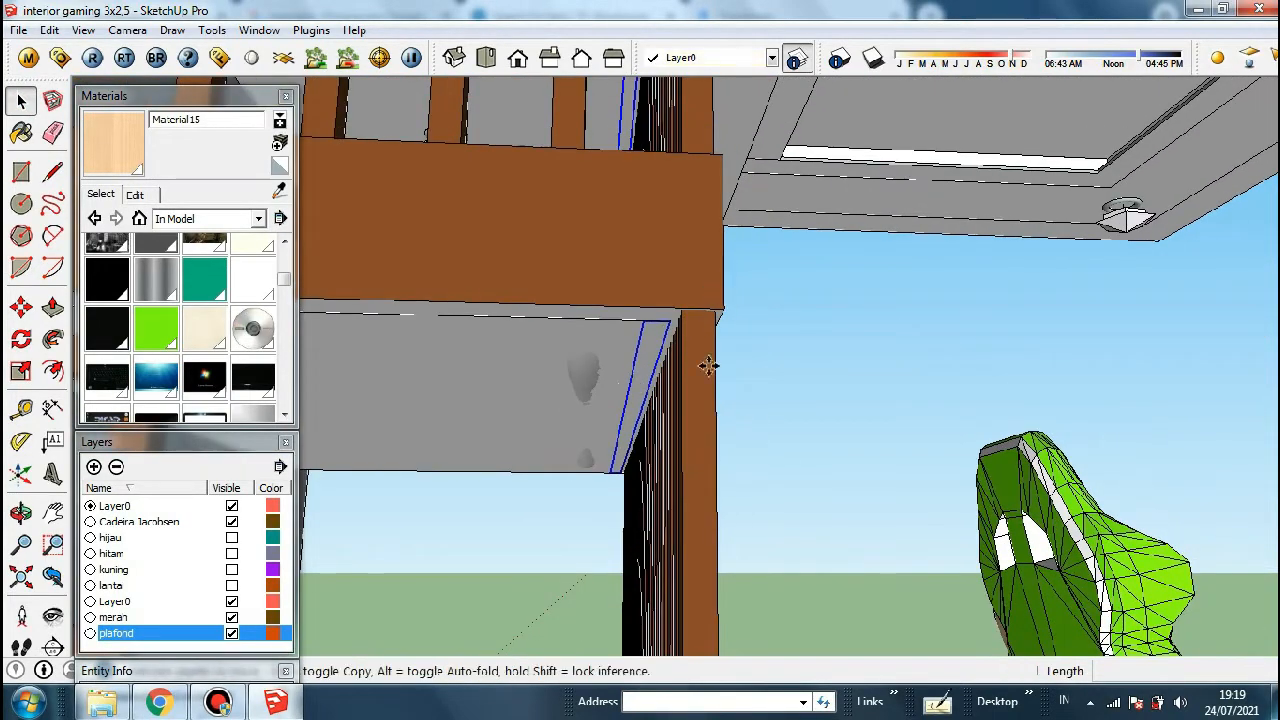
scroll(695, 360, down, 3)
scroll(675, 350, up, 5)
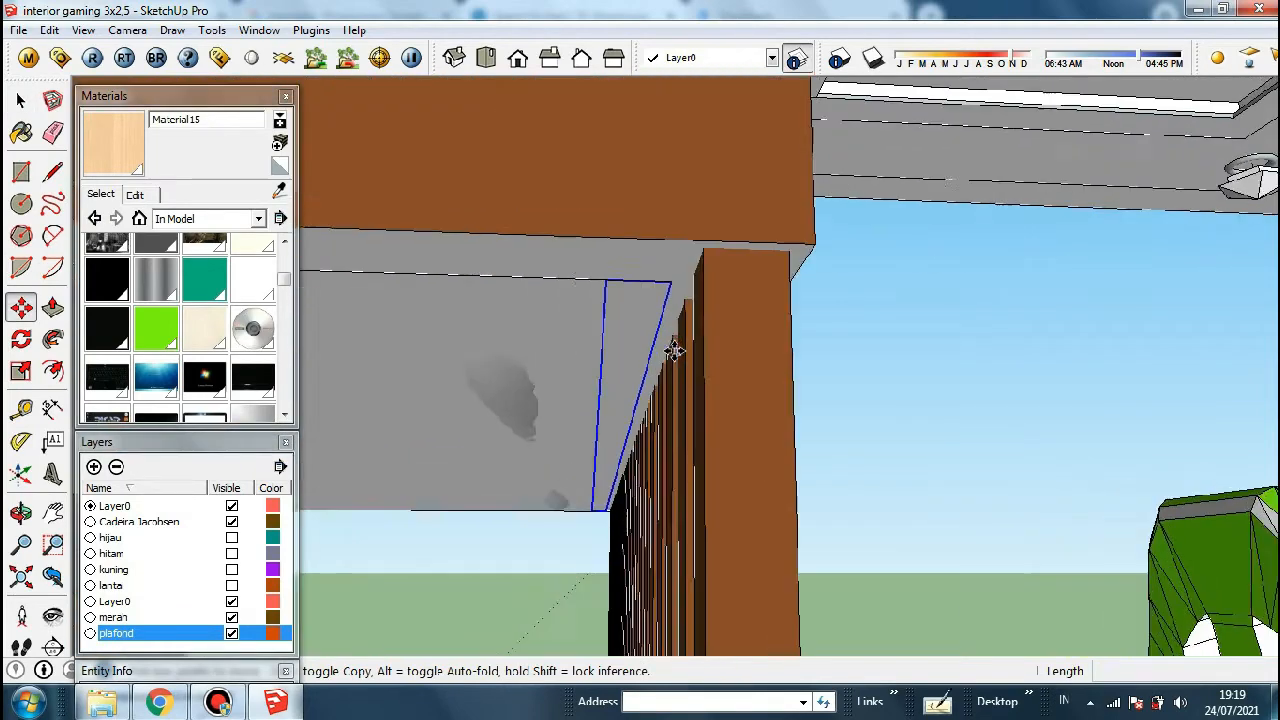
scroll(670, 300, up, 2)
scroll(697, 257, up, 4)
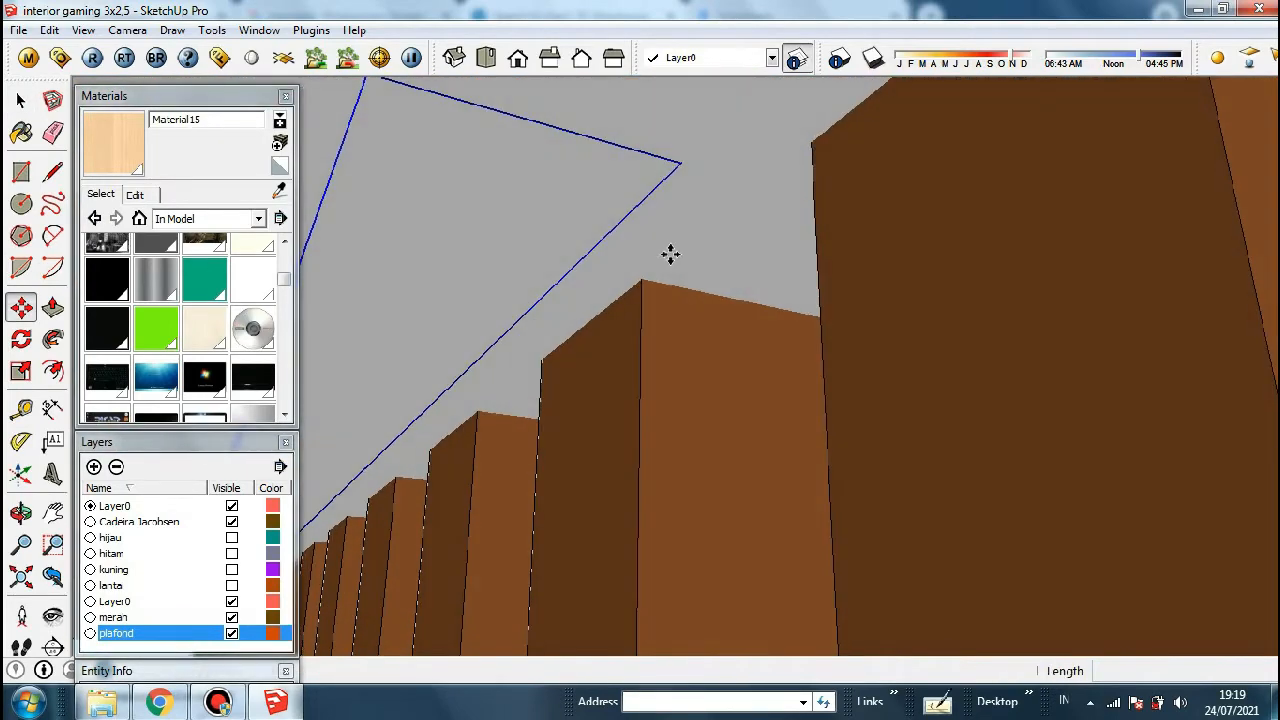
key(t)
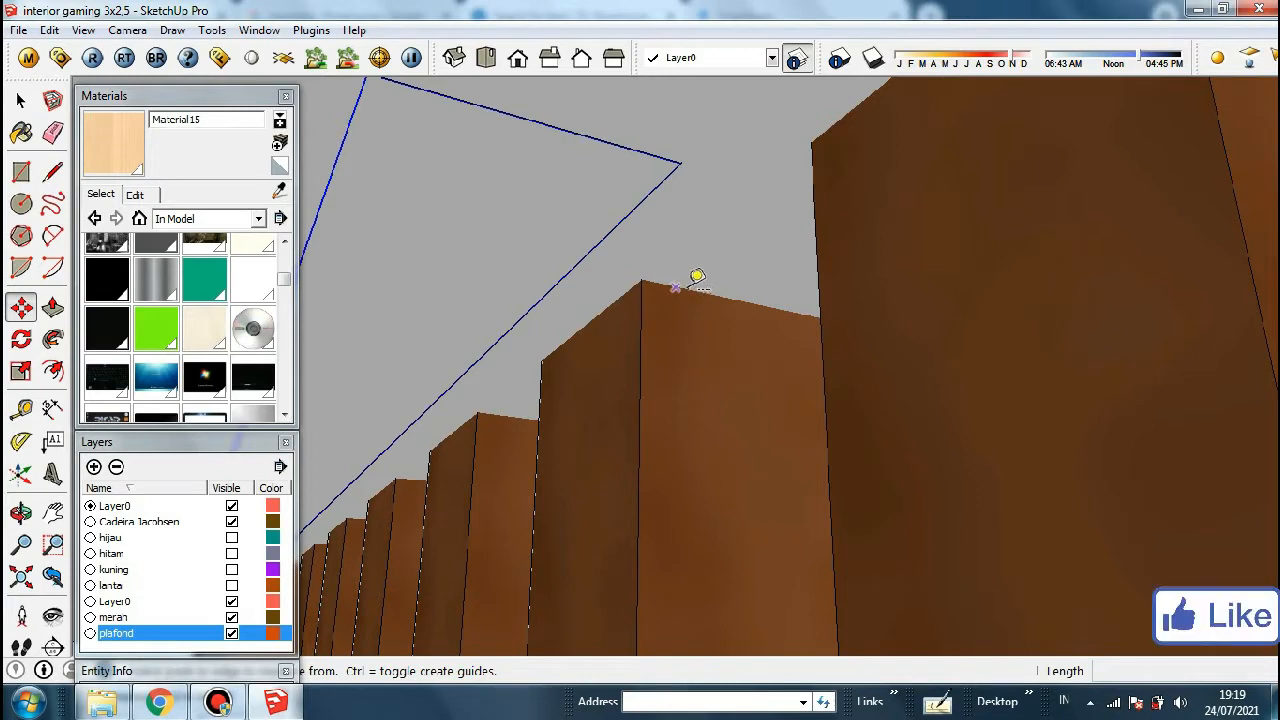
click(688, 289)
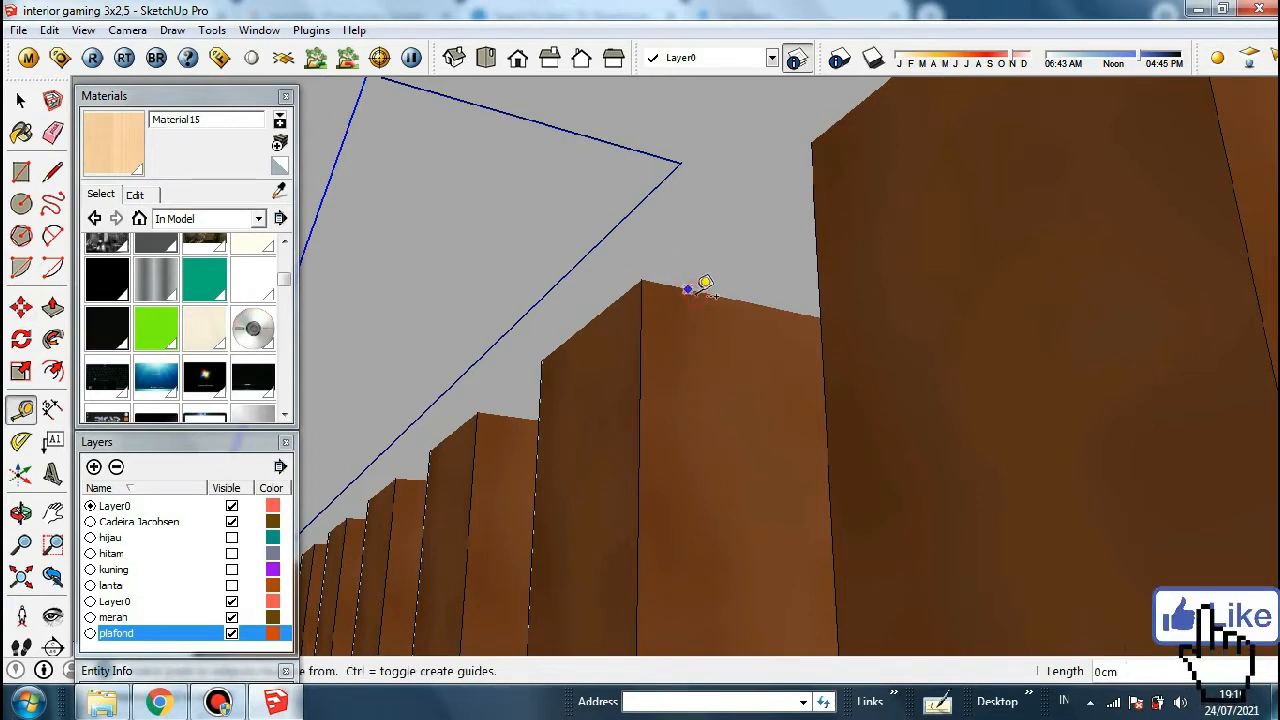
click(580, 125)
click(643, 282)
Move both selected light strips 1 cm sideways so they sit flush against the slats, and erase the guide line
key(m)
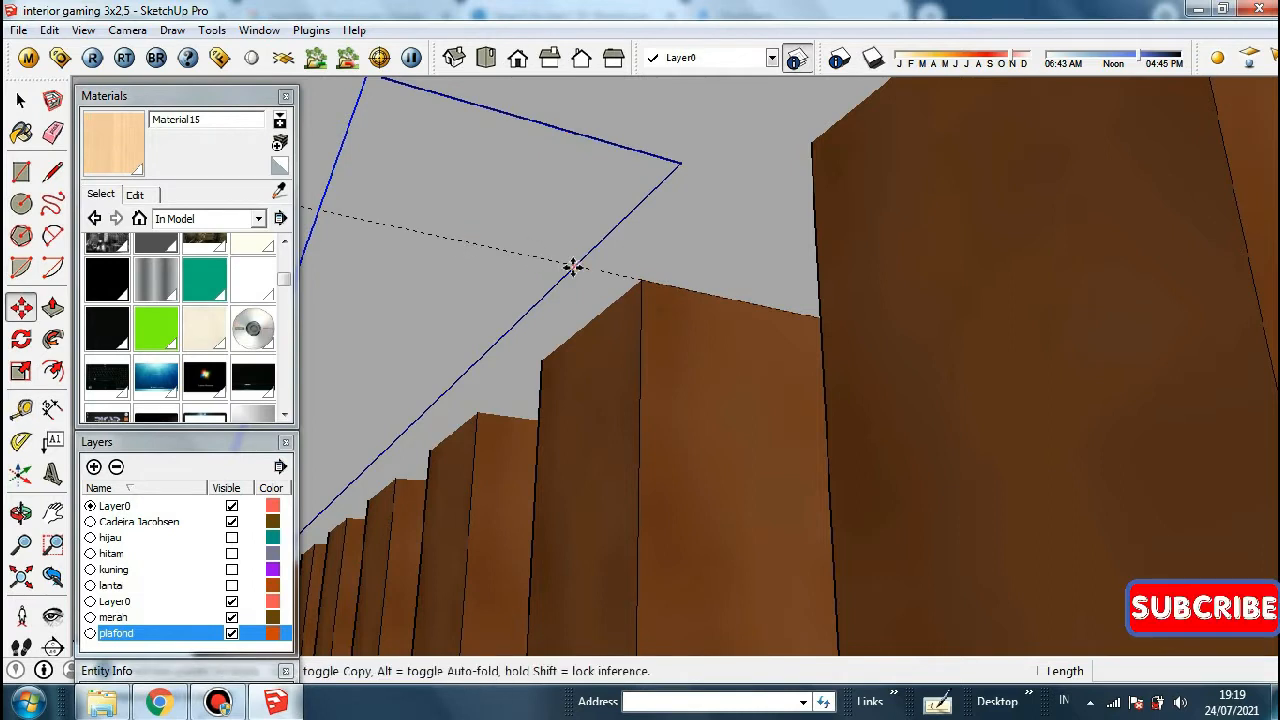
click(573, 267)
click(640, 280)
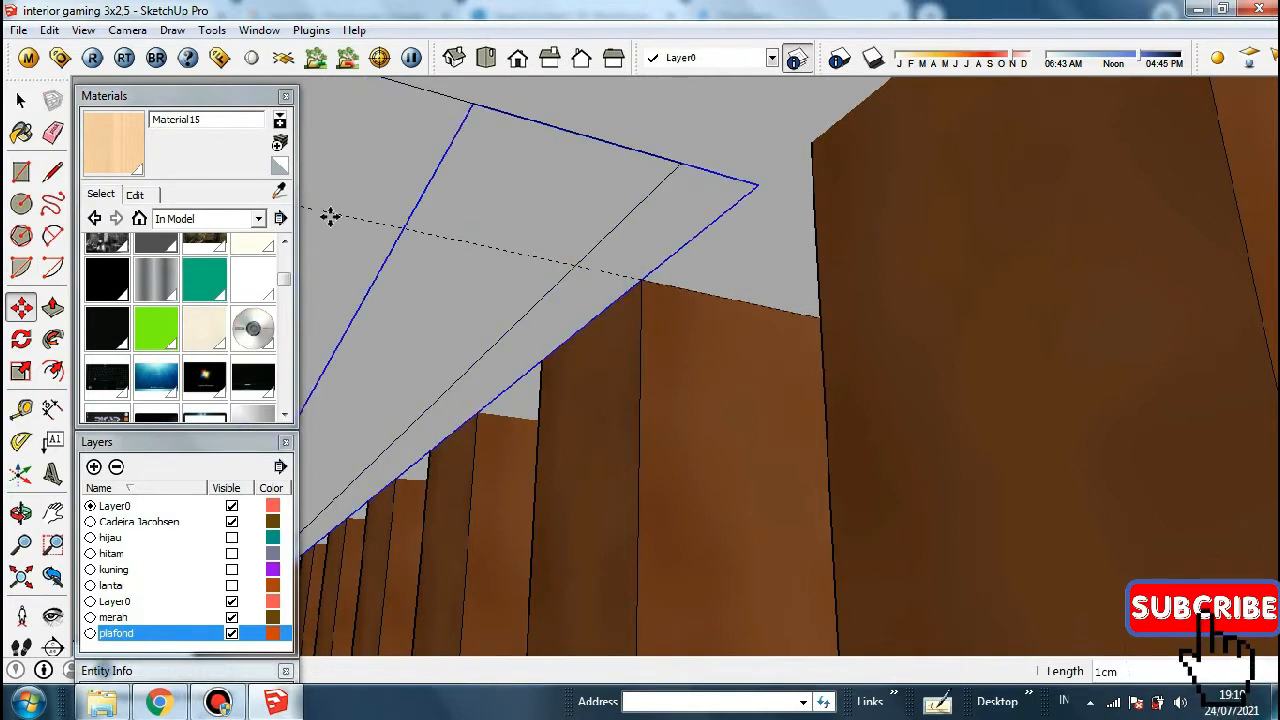
click(53, 133)
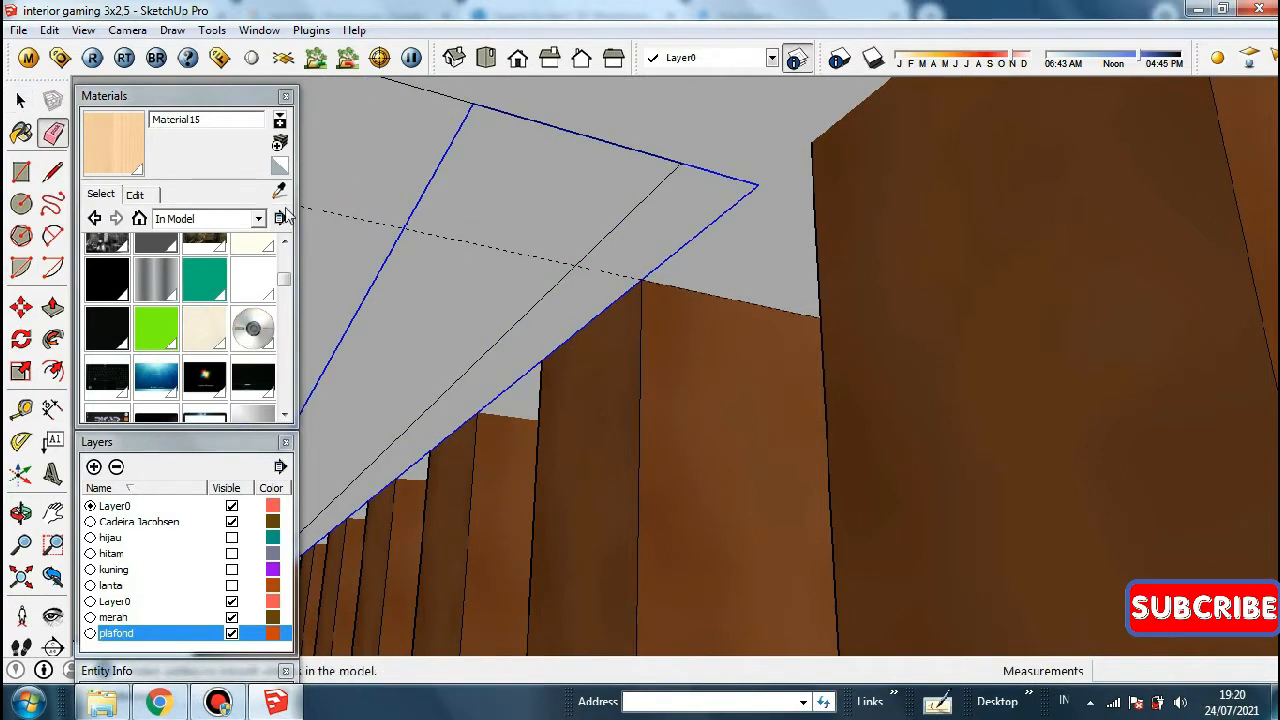
click(450, 241)
click(21, 101)
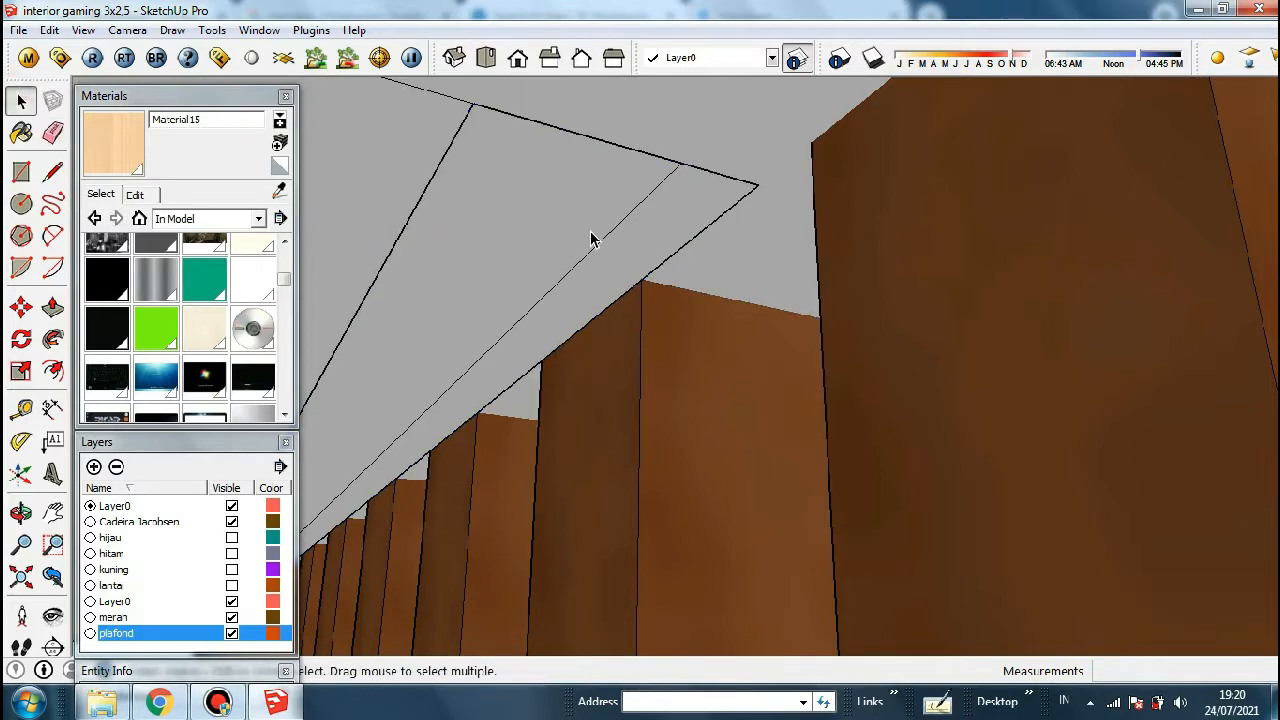
Show the hidden layers lantai, kuning and hitam while viewing the whole room from the side
scroll(593, 234, down, 1)
click(549, 58)
scroll(773, 156, down, 4)
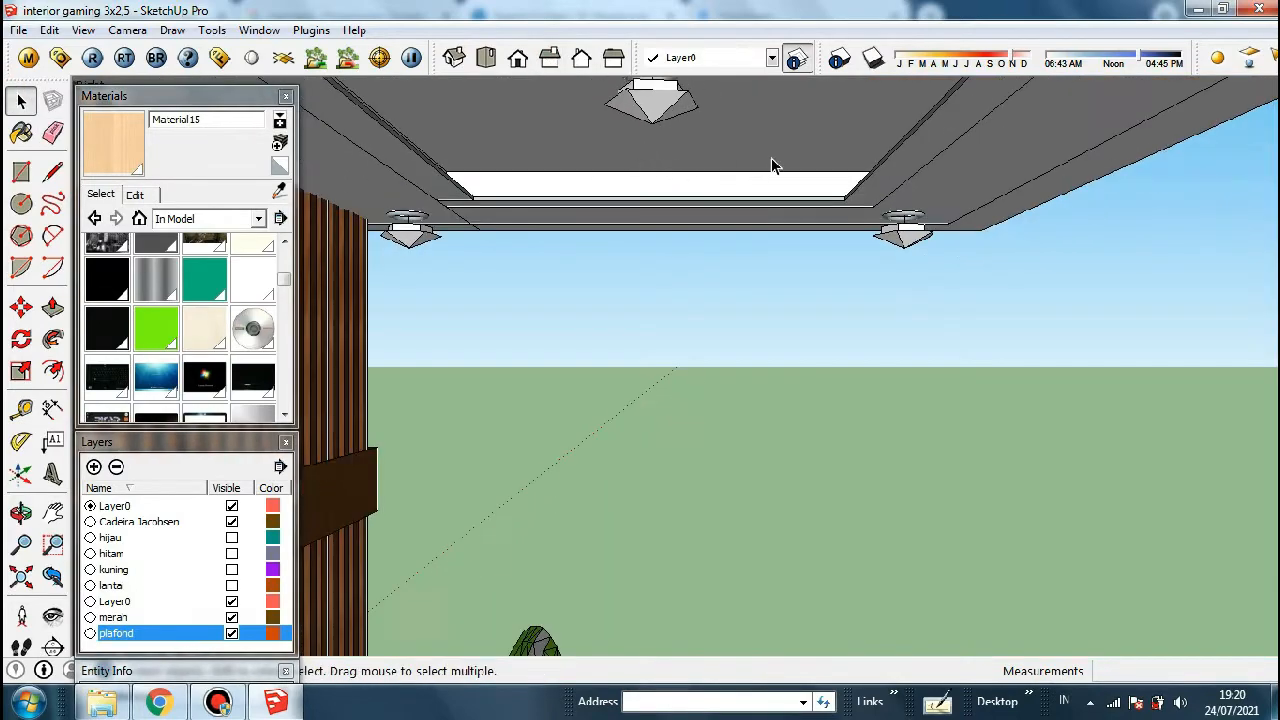
scroll(700, 165, down, 3)
scroll(520, 250, up, 6)
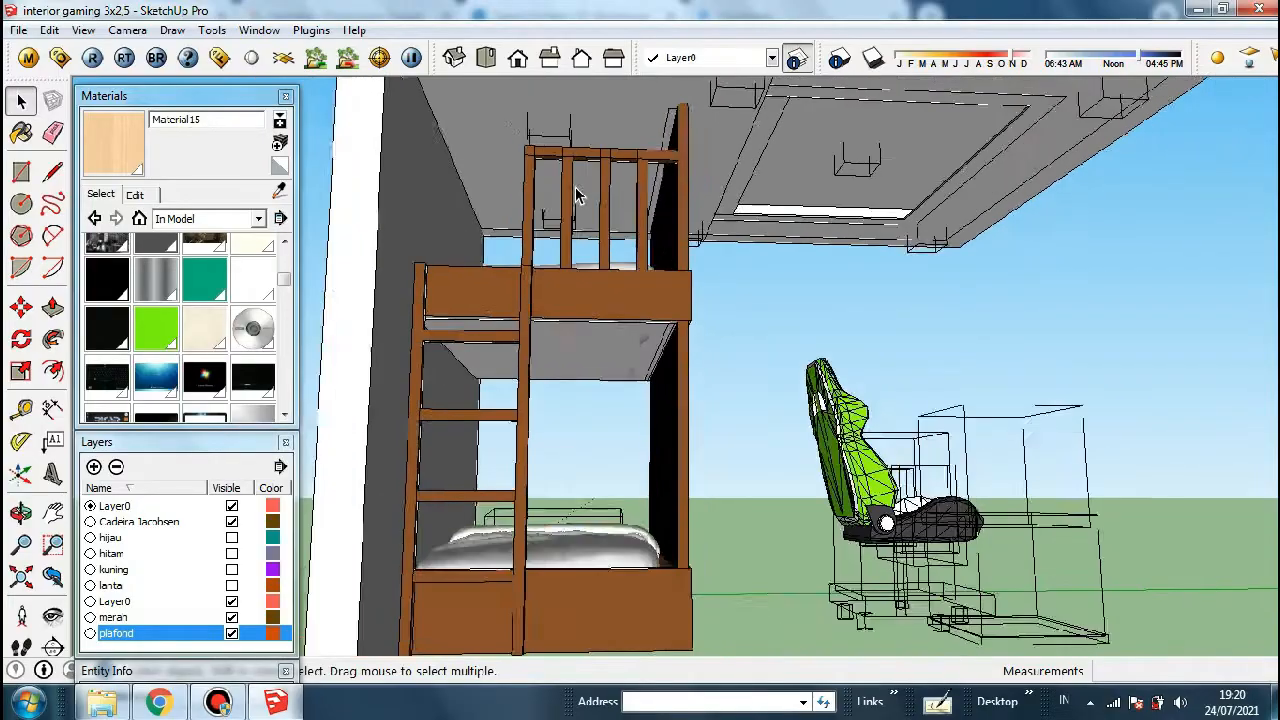
scroll(577, 195, down, 1)
middle_drag(577, 195, 545, 259)
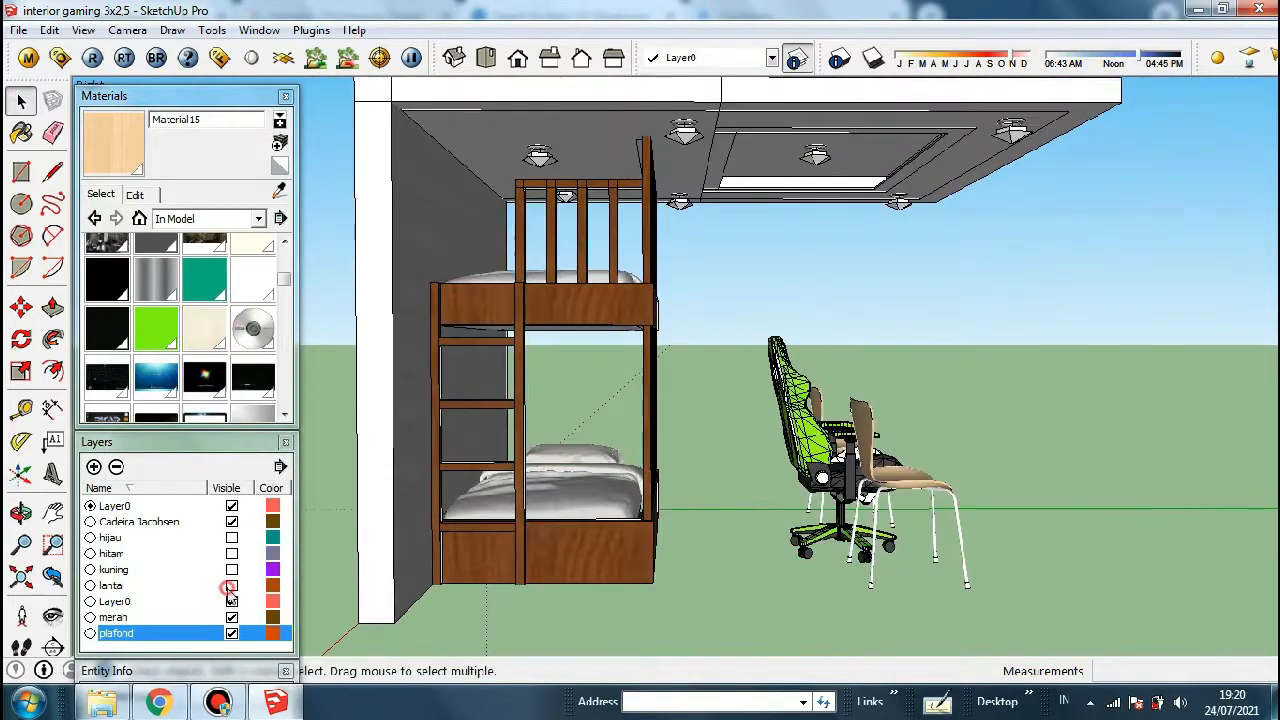
click(231, 586)
click(231, 569)
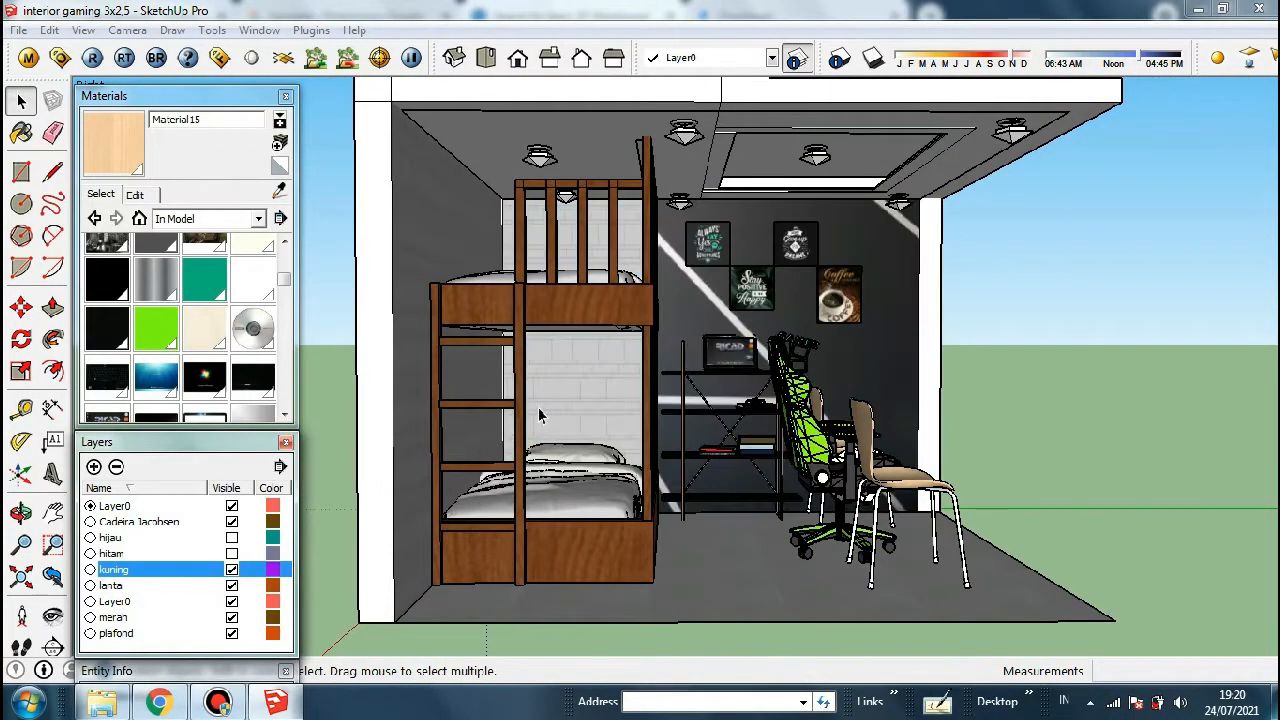
click(231, 553)
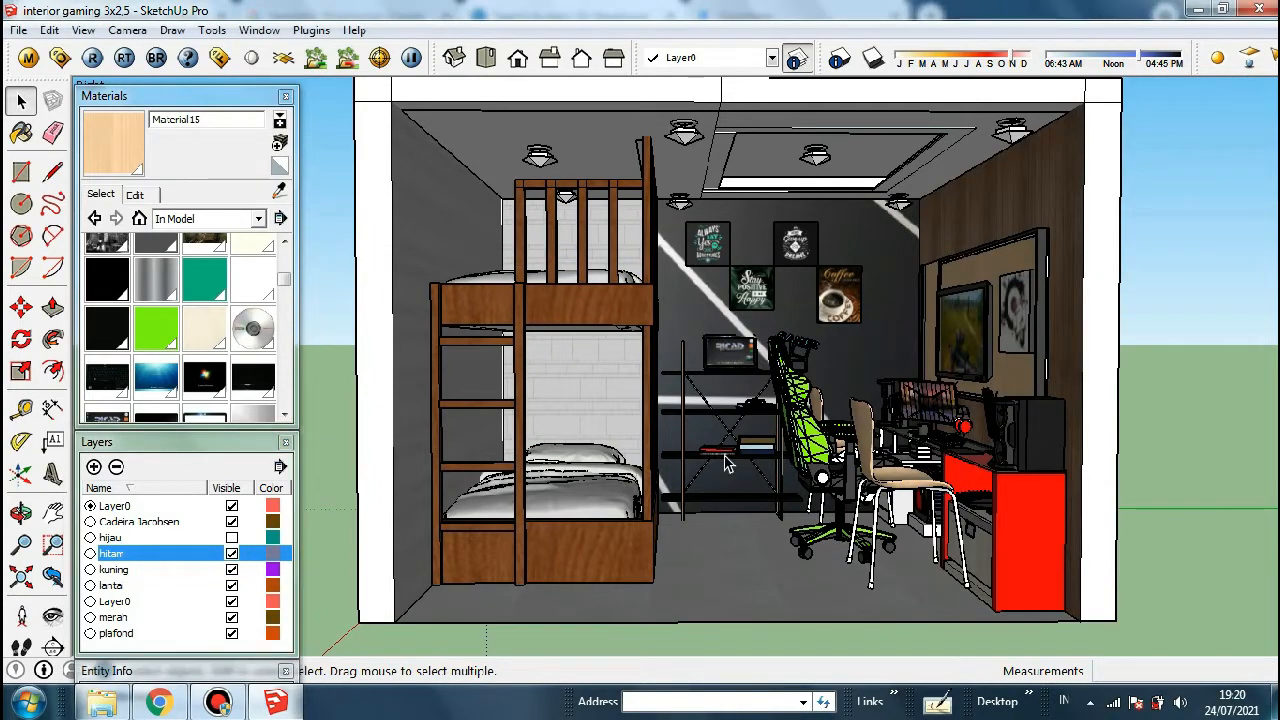
Check the V-Ray light color and intensity of the strip along the back edge of the gaming desk
scroll(918, 533, up, 5)
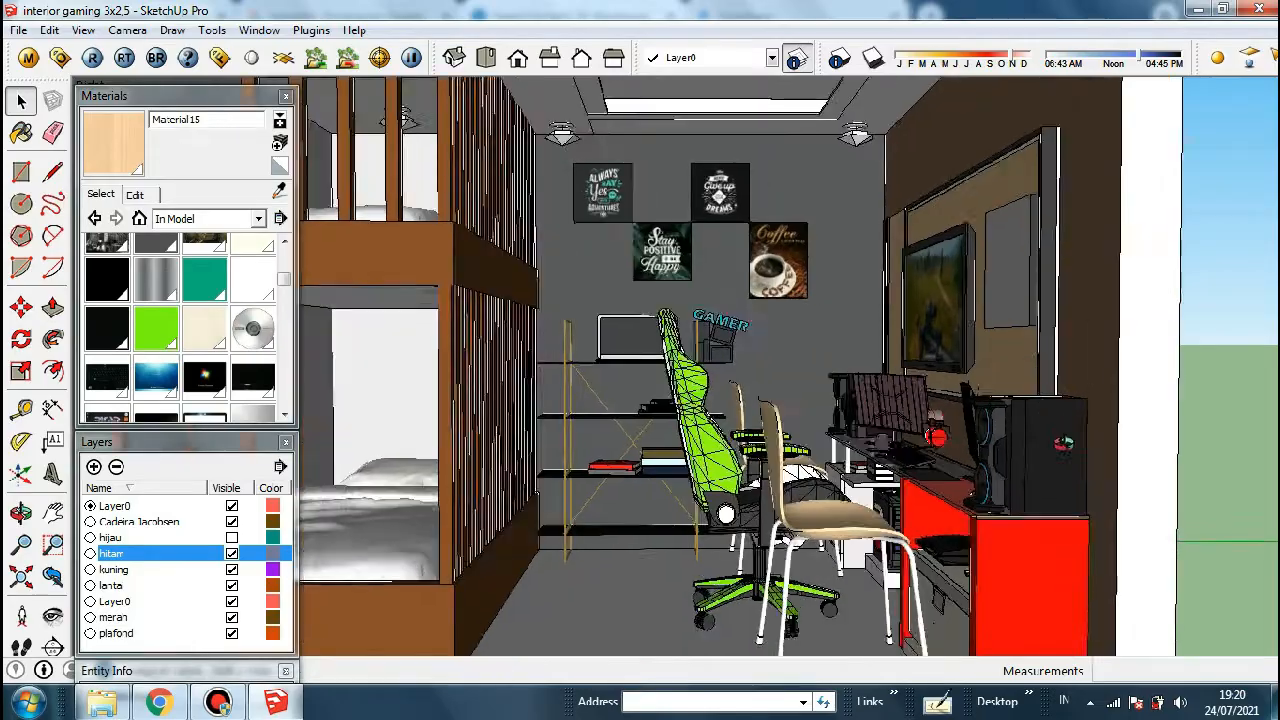
middle_drag(895, 549, 1005, 505)
scroll(970, 507, up, 8)
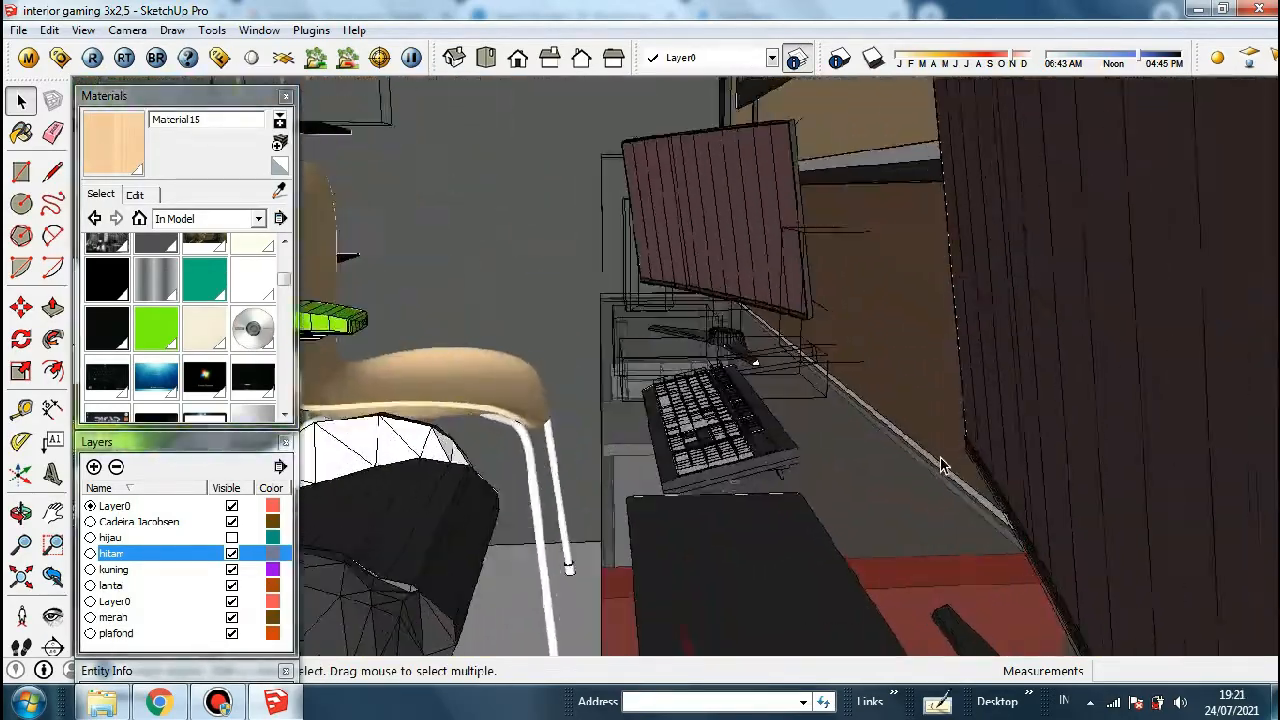
middle_drag(943, 465, 900, 455)
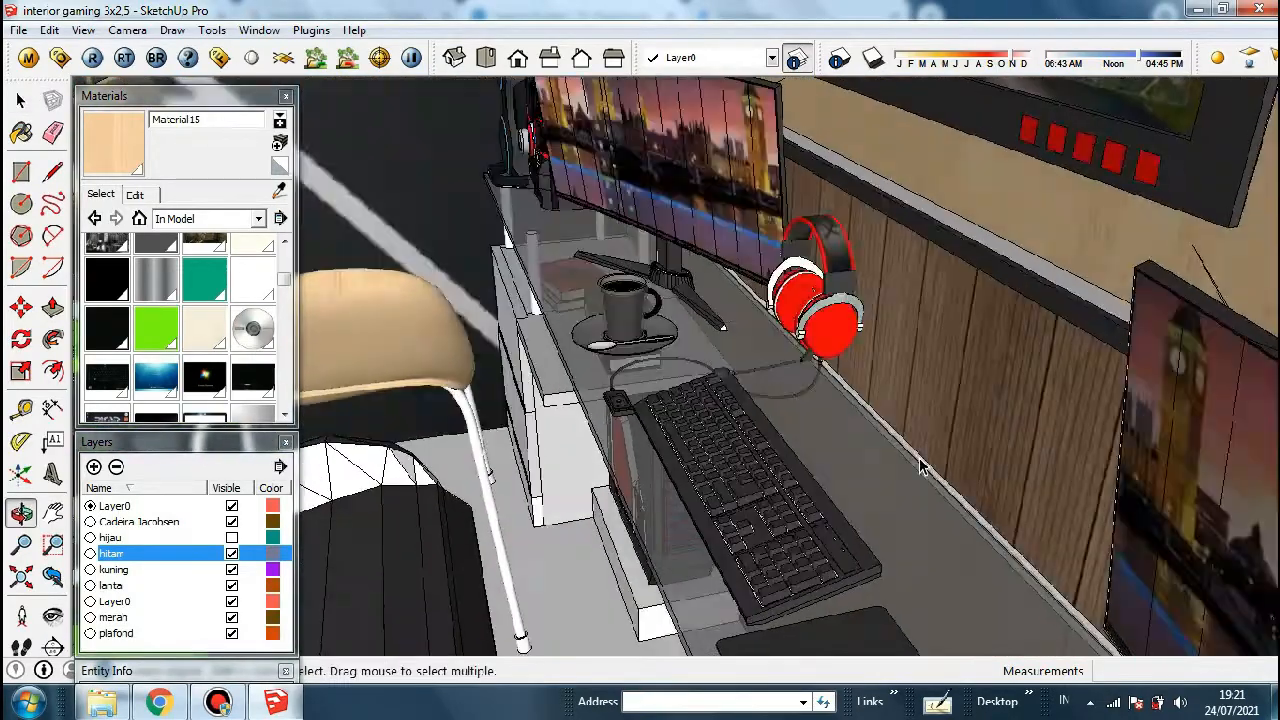
scroll(900, 450, up, 6)
double_click(898, 441)
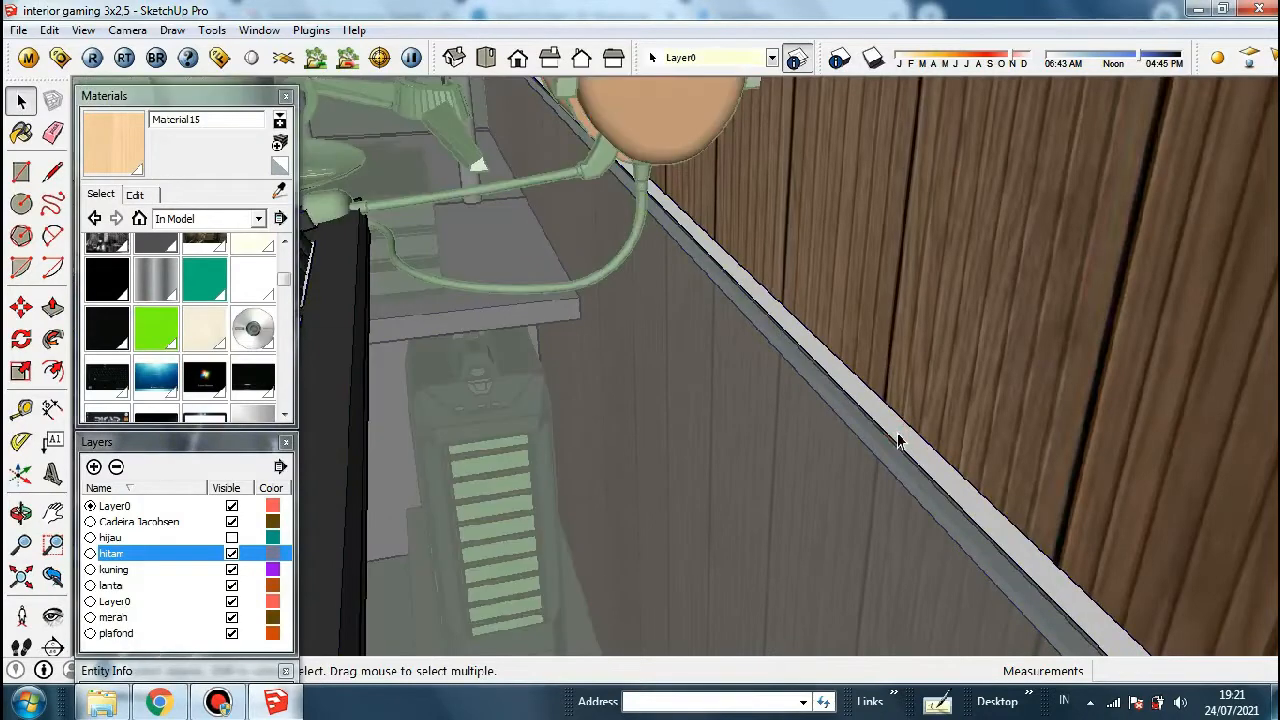
right_click(898, 441)
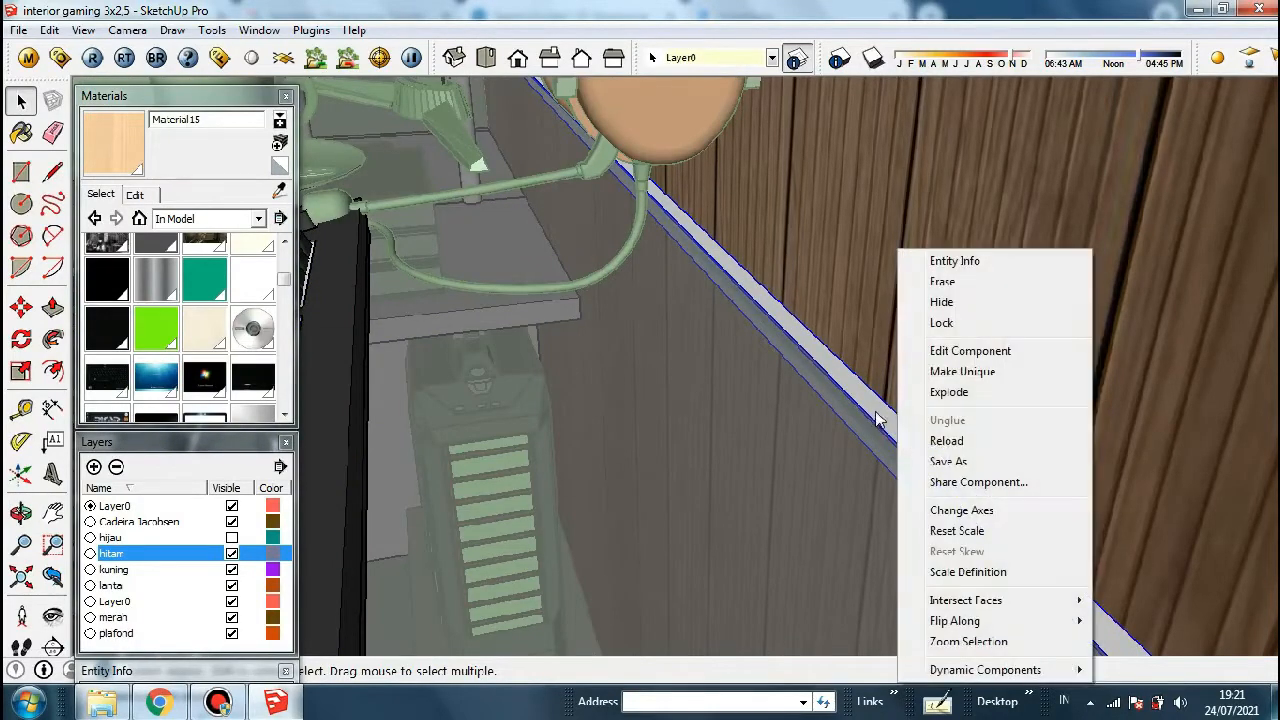
click(865, 348)
right_click(878, 410)
mouse_move(940, 394)
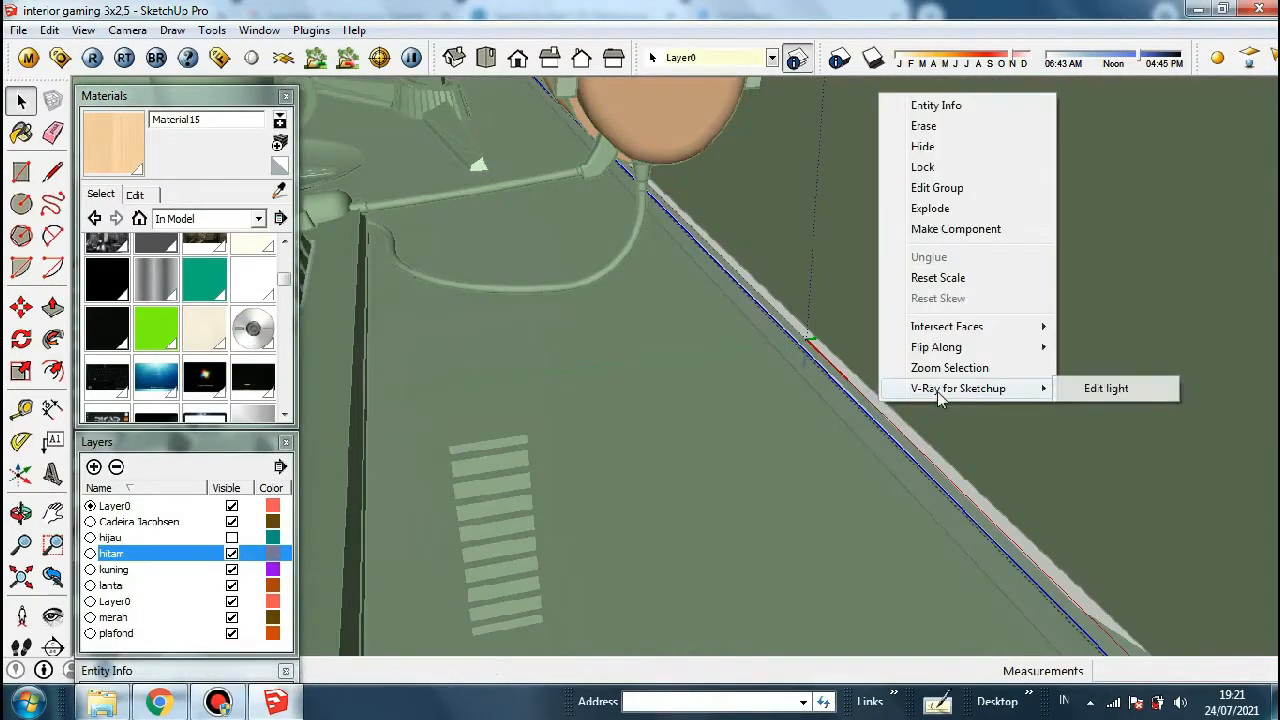
click(1105, 391)
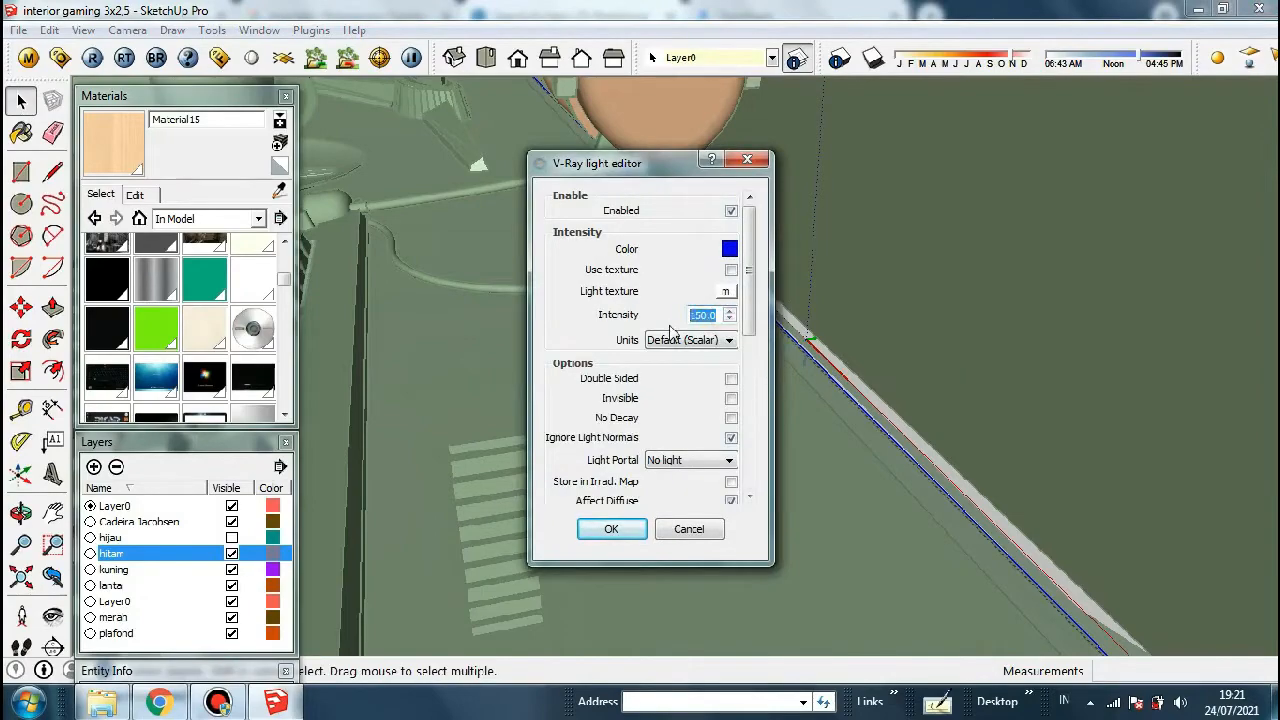
click(611, 529)
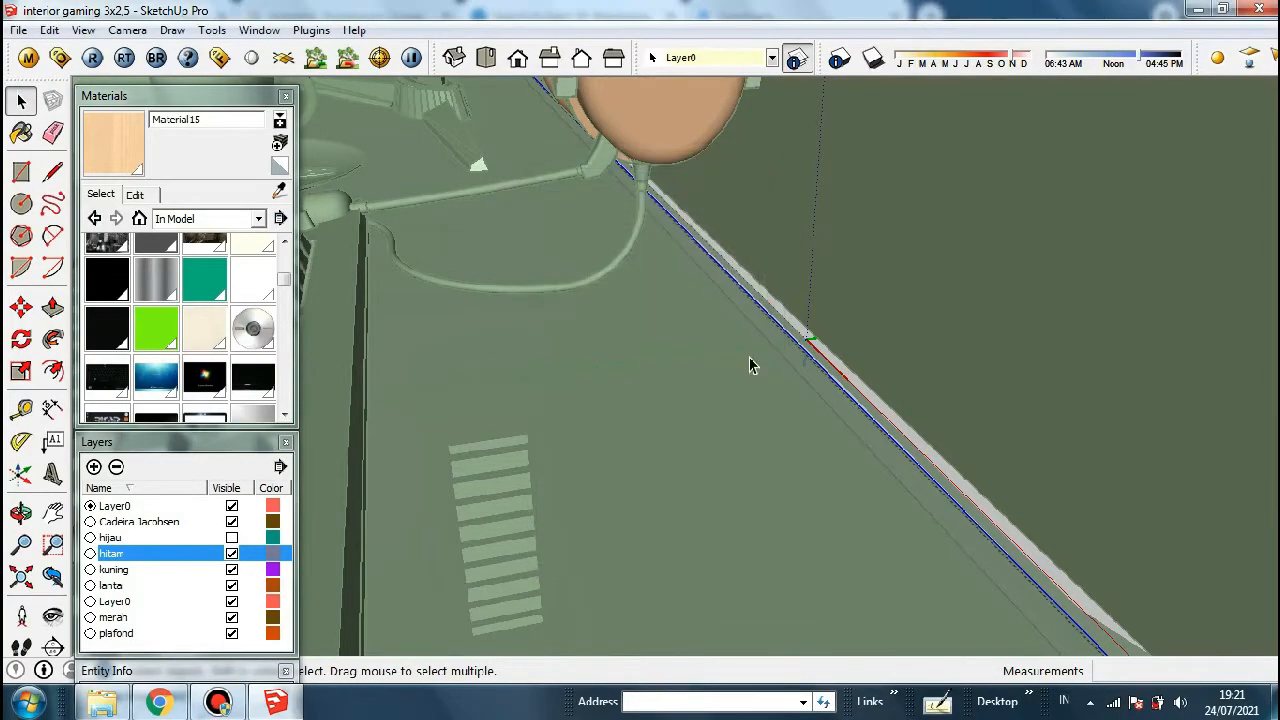
Examine the wall behind the desk and the TV panel's edges to find the other light strips
scroll(706, 449, down, 6)
scroll(690, 372, down, 3)
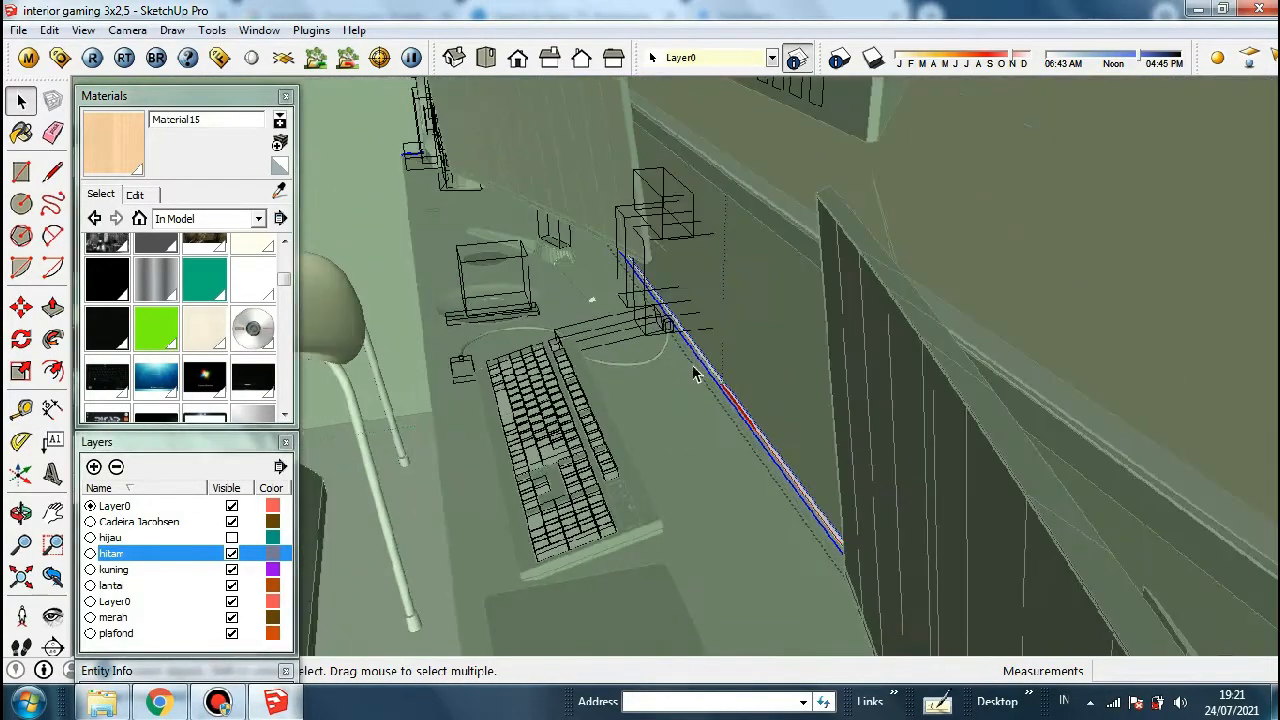
middle_drag(694, 371, 664, 425)
click(902, 90)
scroll(680, 377, up, 3)
right_click(667, 376)
right_click(919, 353)
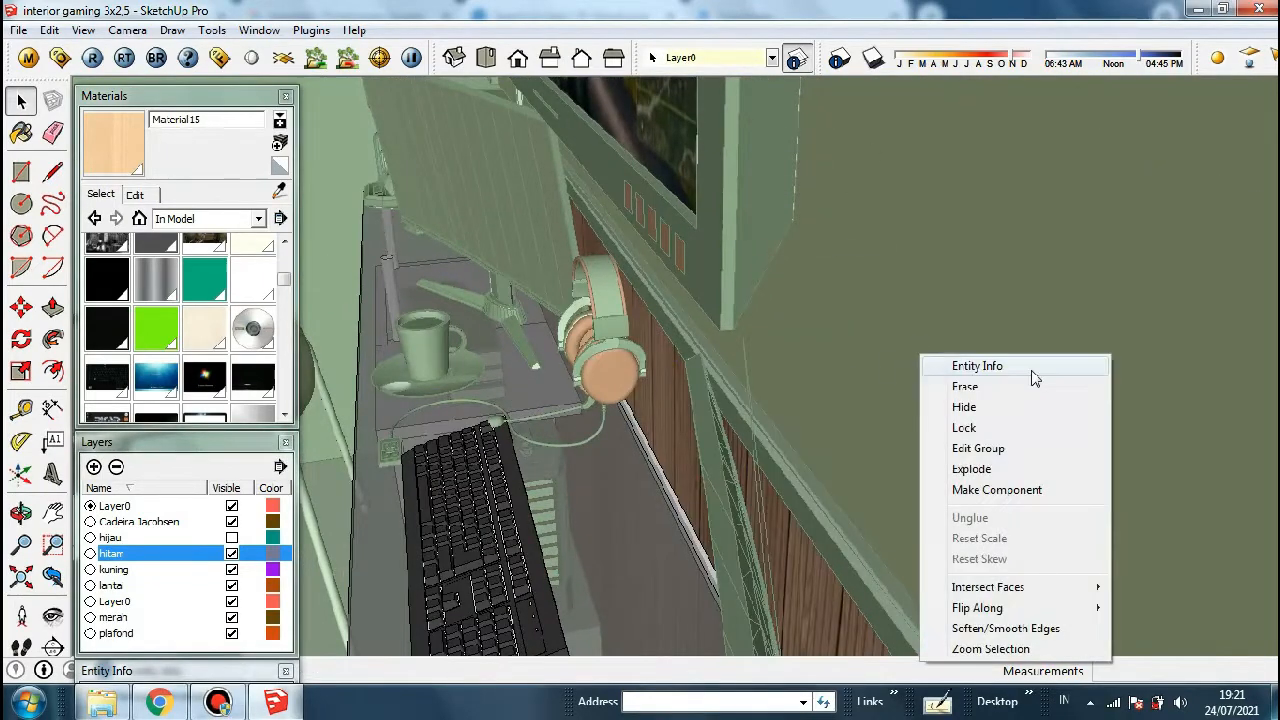
click(757, 386)
scroll(687, 418, down, 2)
scroll(687, 418, down, 3)
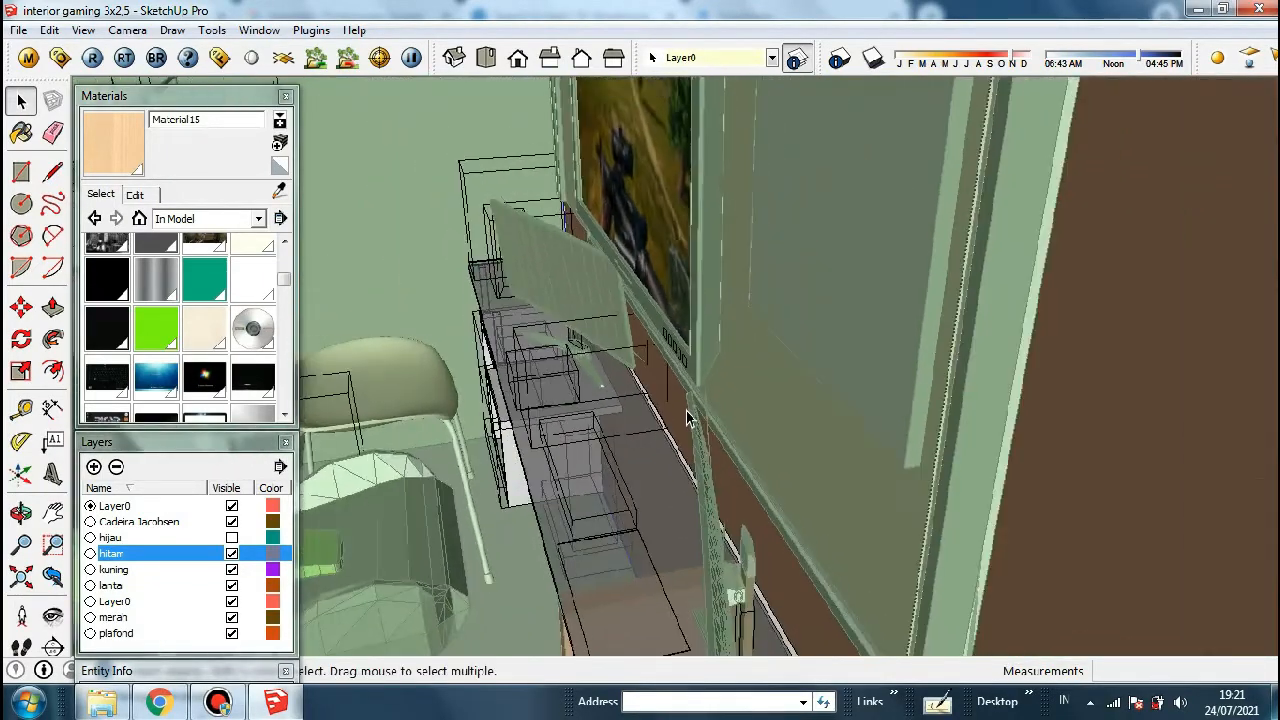
middle_drag(688, 417, 668, 410)
scroll(854, 352, down, 2)
middle_drag(965, 239, 925, 281)
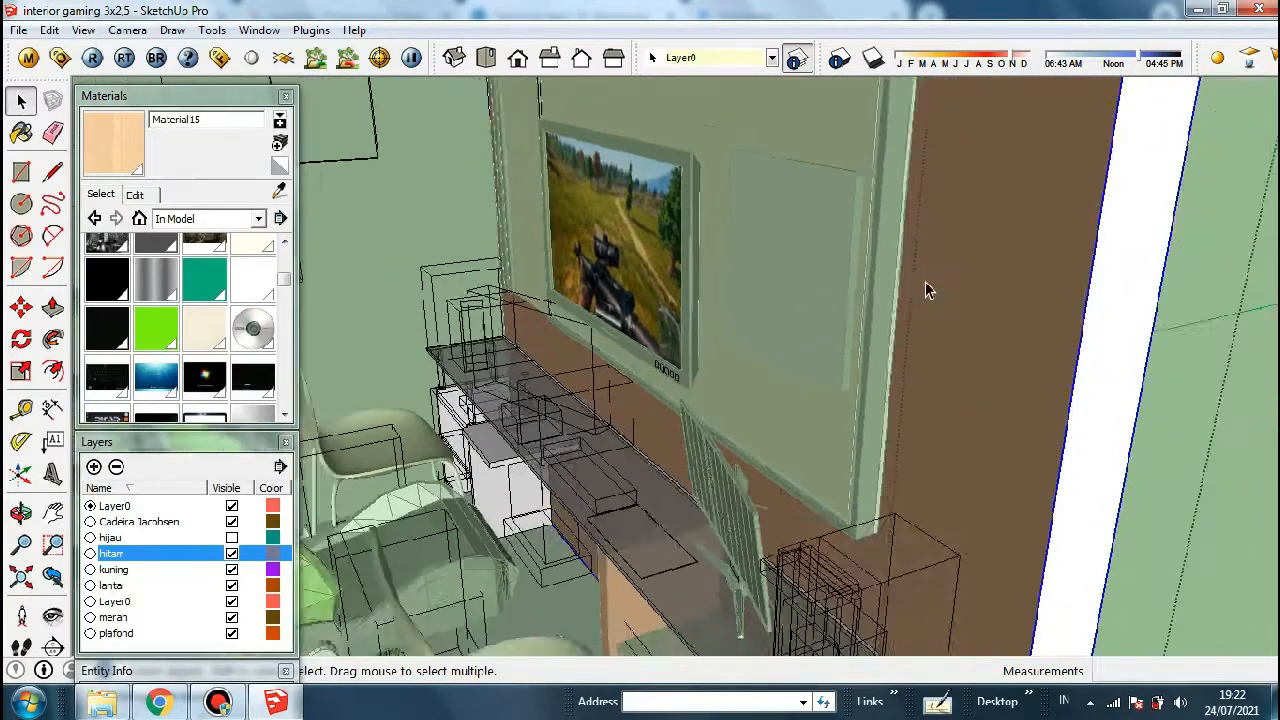
Open the component holding the light strips around the TV wall panel for editing and select its nested light group
scroll(897, 266, up, 2)
double_click(887, 254)
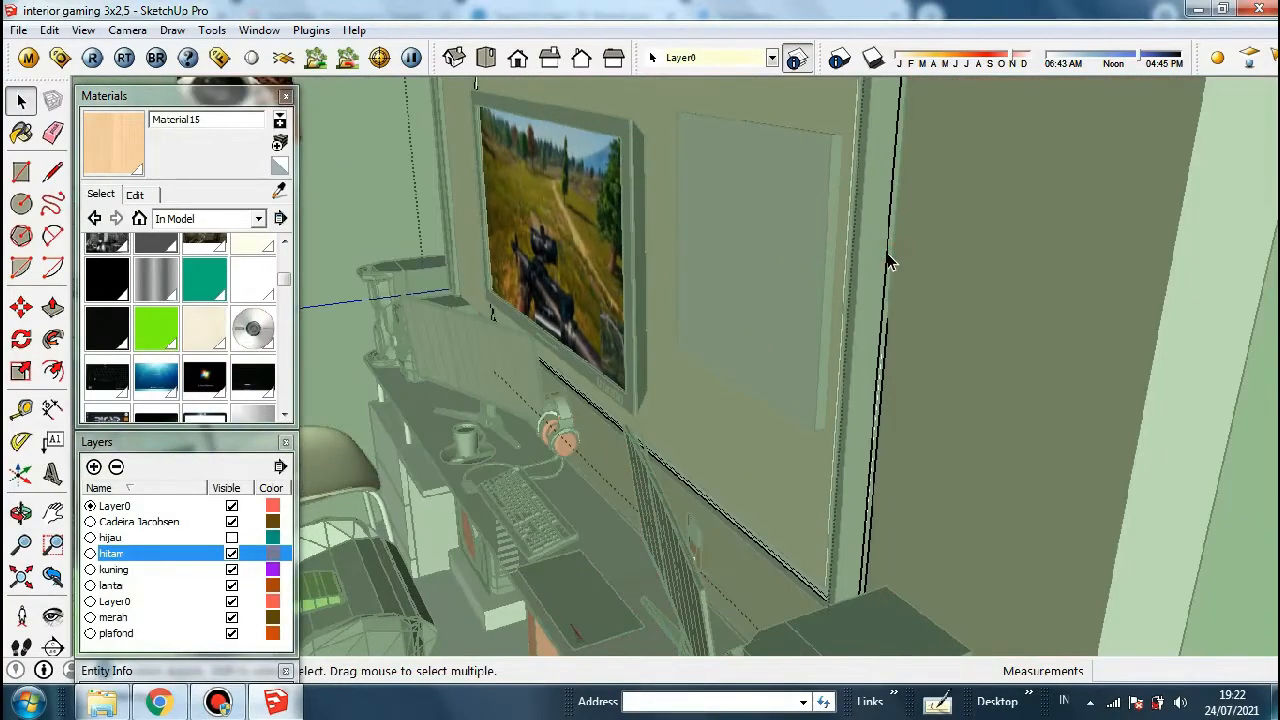
scroll(890, 262, up, 1)
right_click(890, 262)
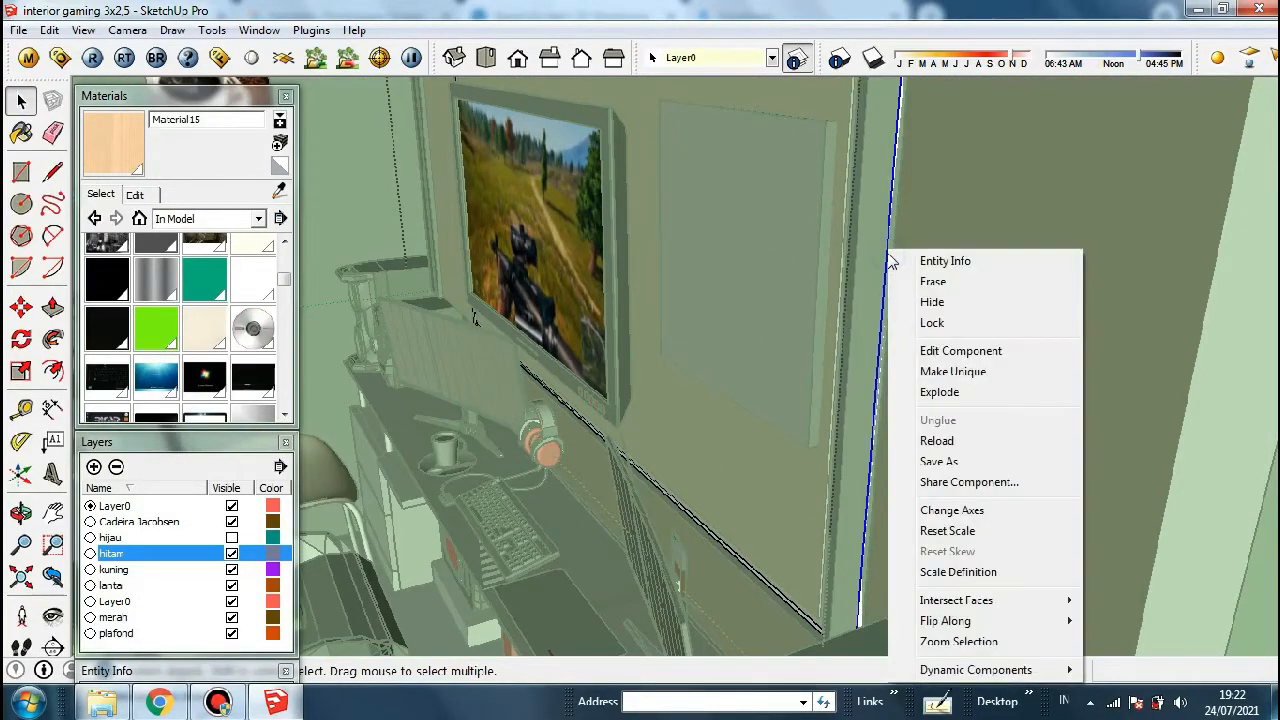
click(890, 230)
double_click(890, 229)
right_click(890, 230)
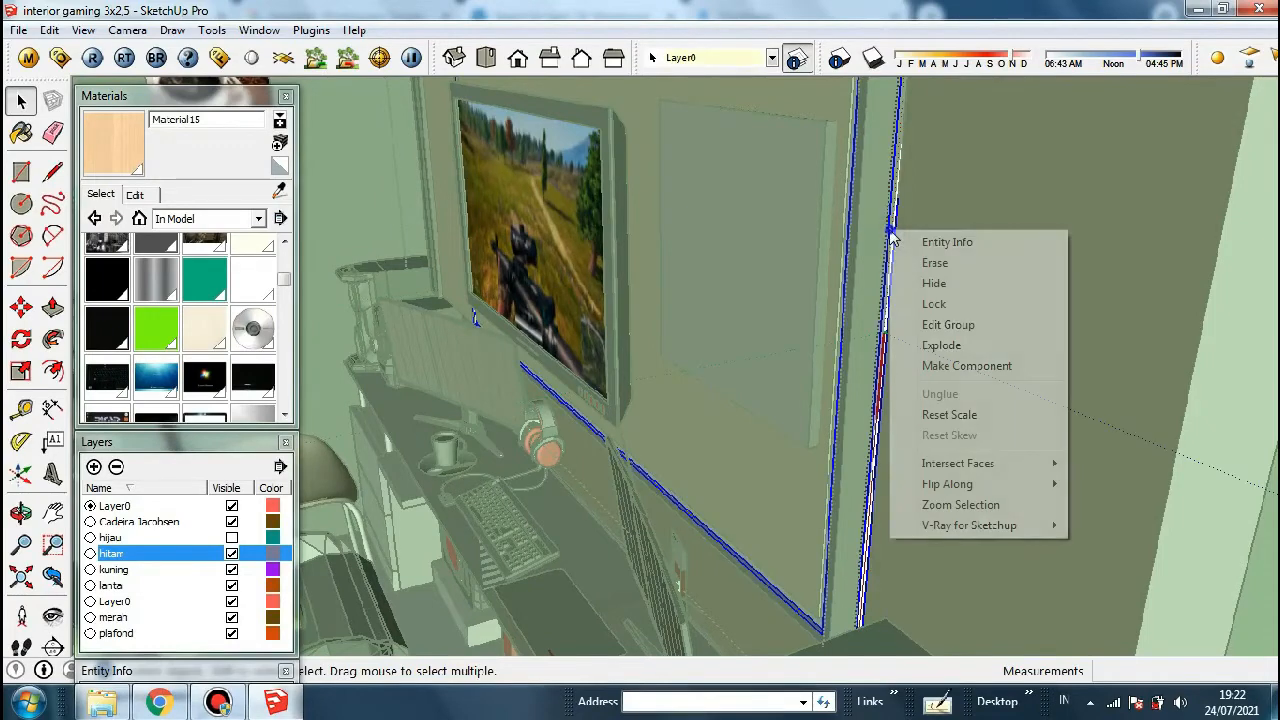
click(893, 229)
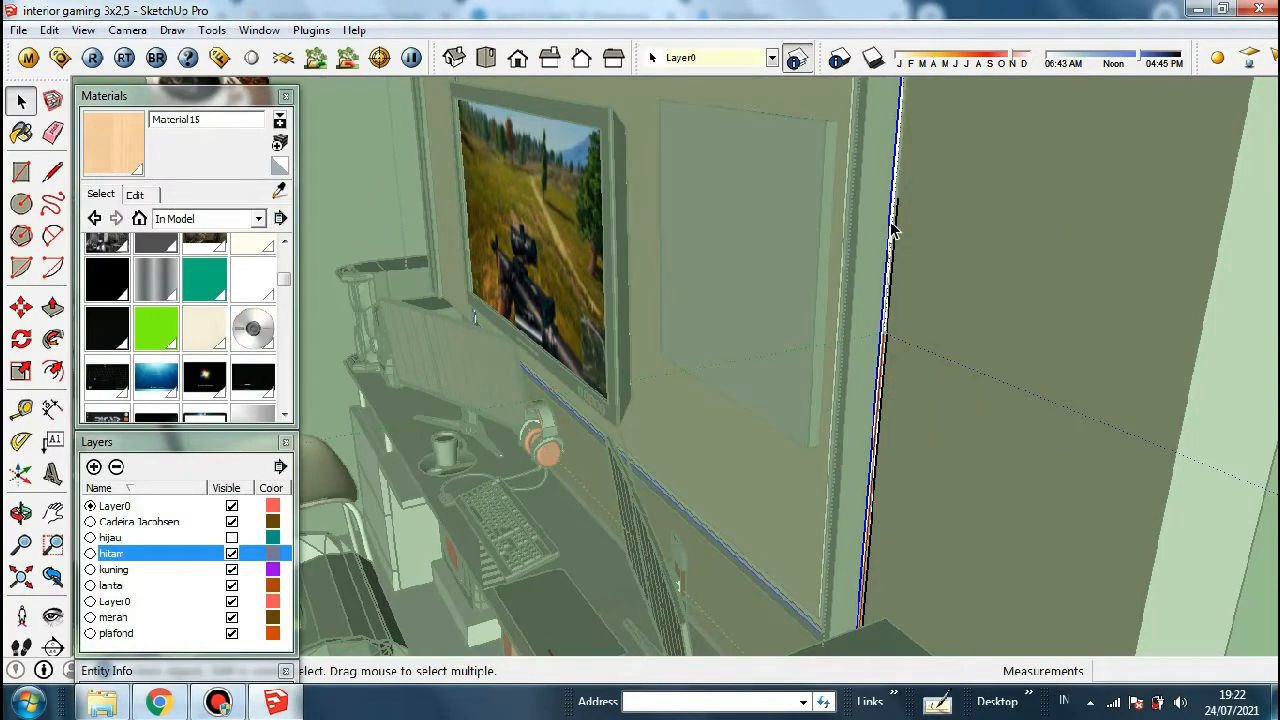
right_click(893, 229)
click(895, 188)
scroll(883, 328, up, 1)
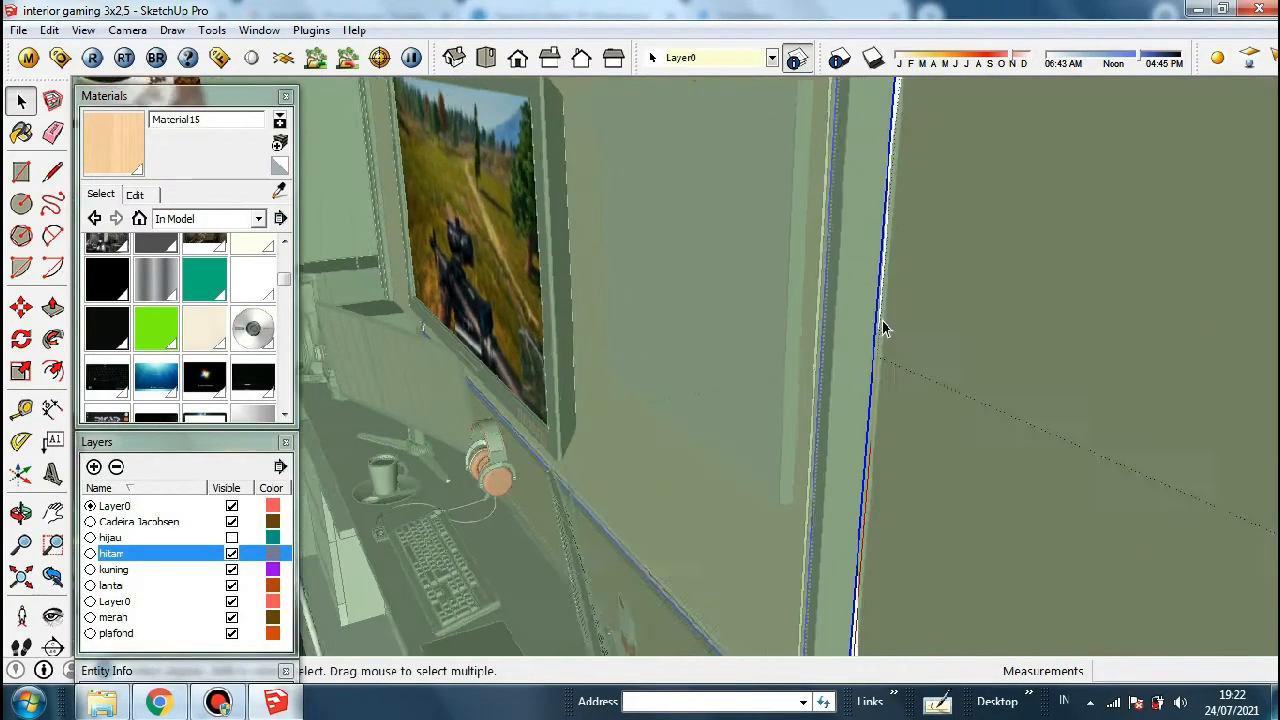
scroll(883, 328, up, 3)
right_click(877, 372)
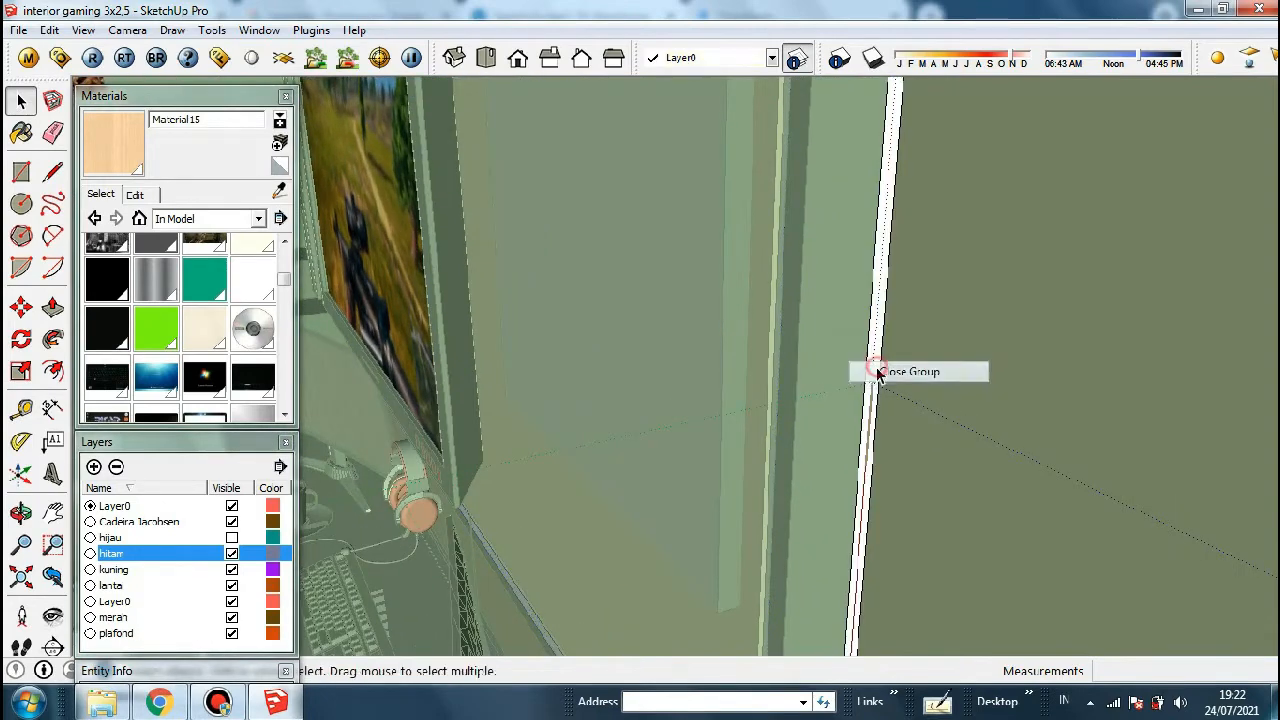
click(877, 372)
Change the V-Ray light color of the strip group around the TV wall panel to pure blue and leave its component
right_click(874, 332)
mouse_move(928, 627)
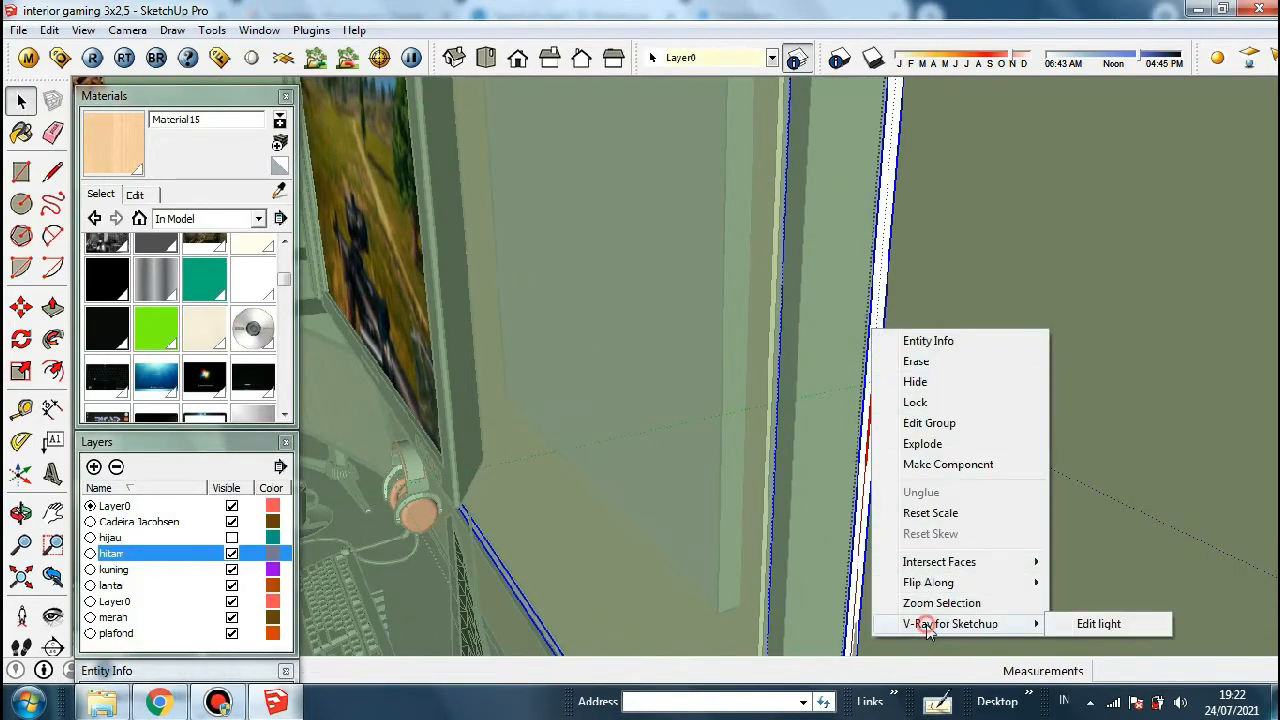
click(1098, 623)
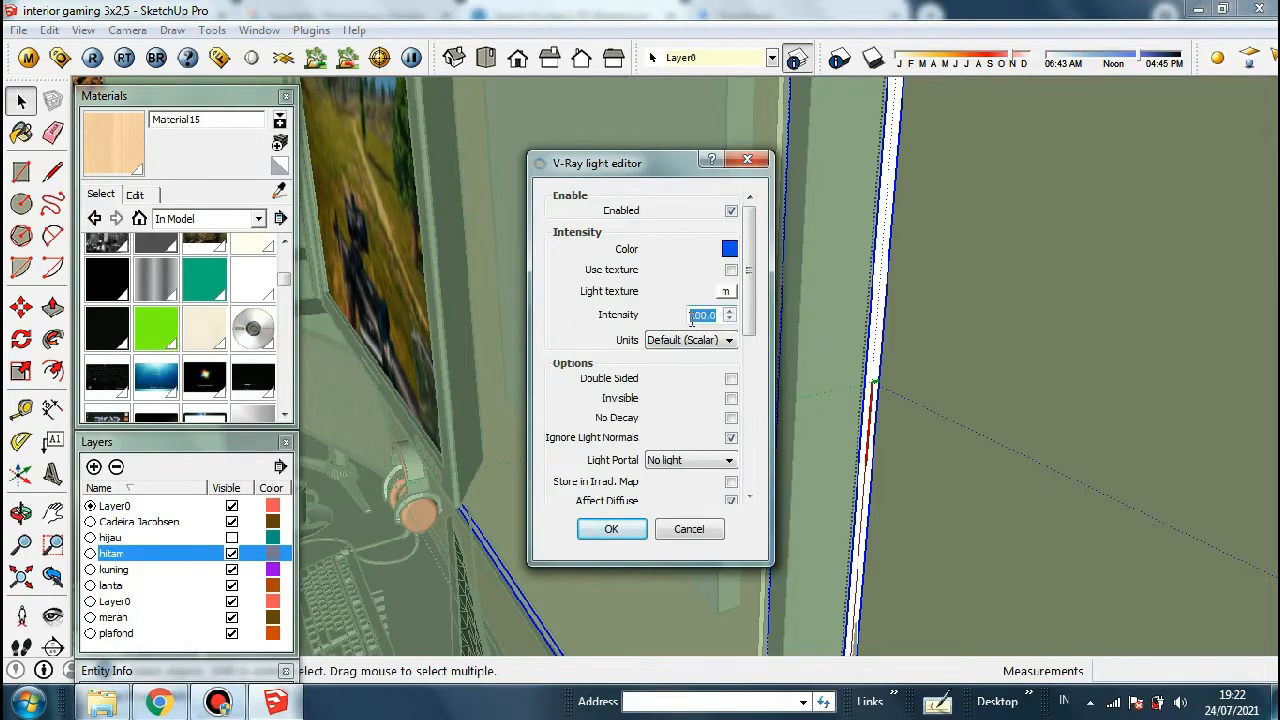
click(729, 250)
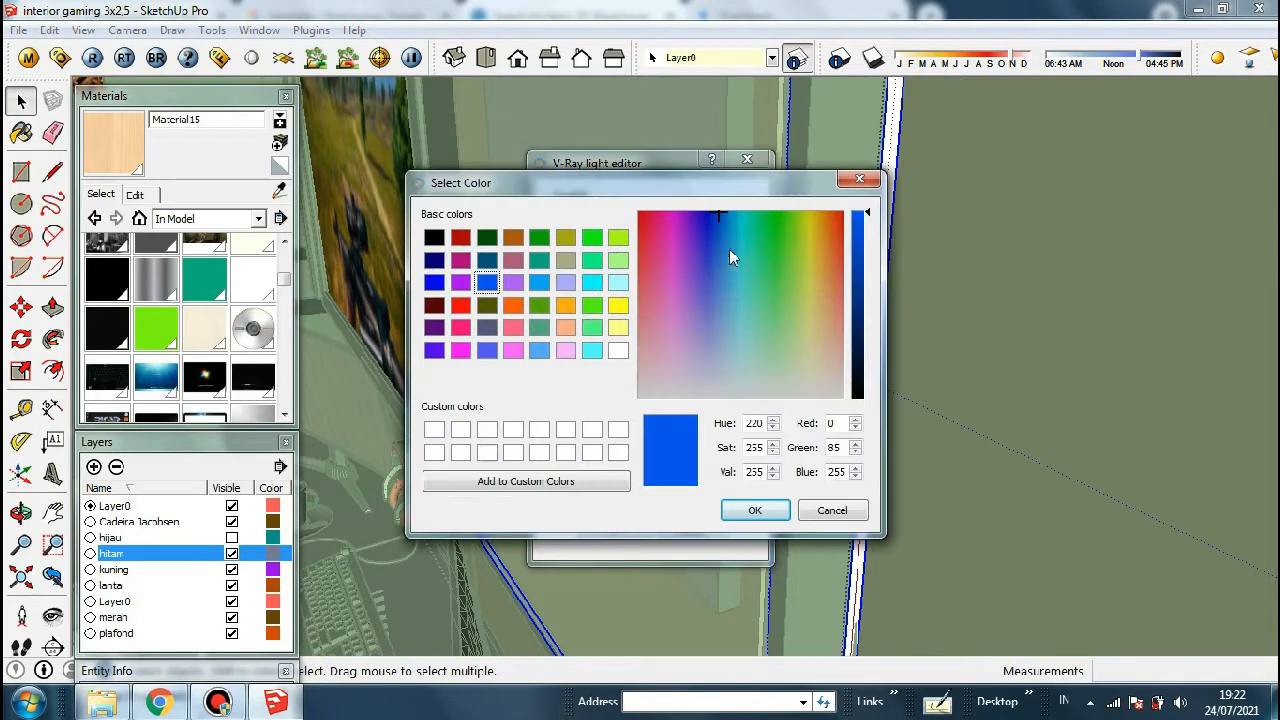
click(431, 284)
click(755, 510)
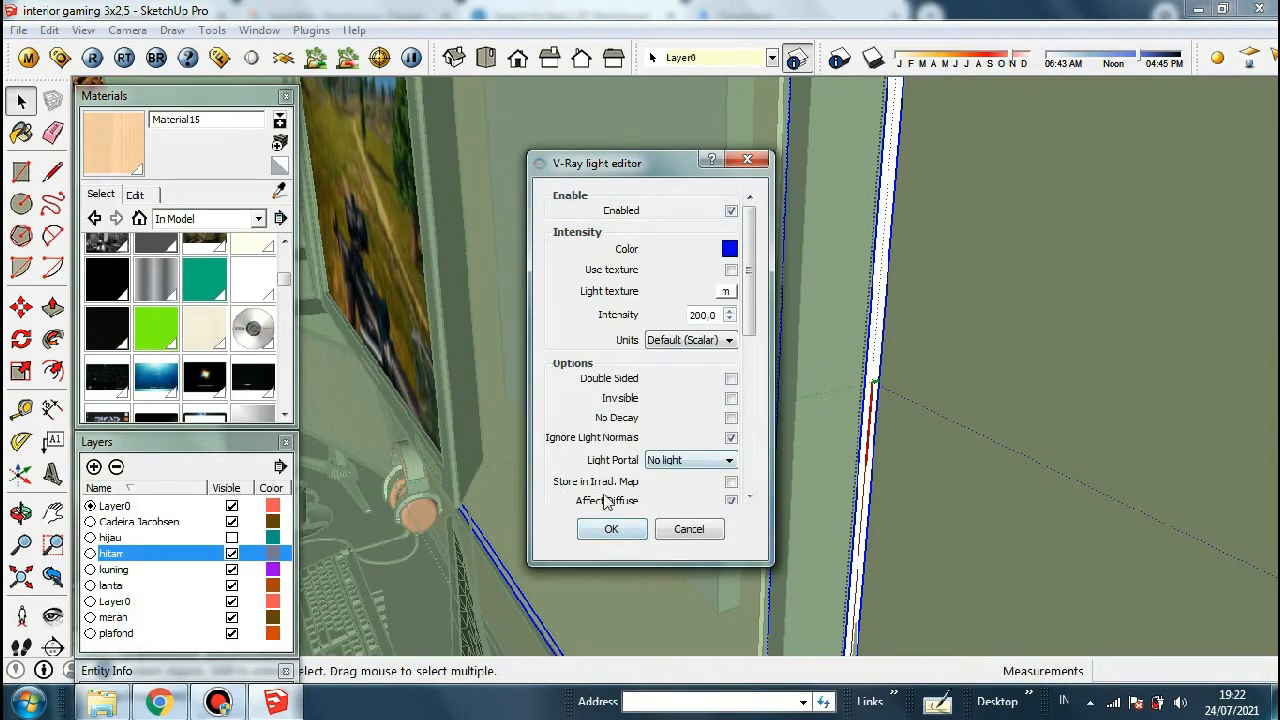
click(604, 531)
scroll(697, 440, down, 10)
click(802, 417)
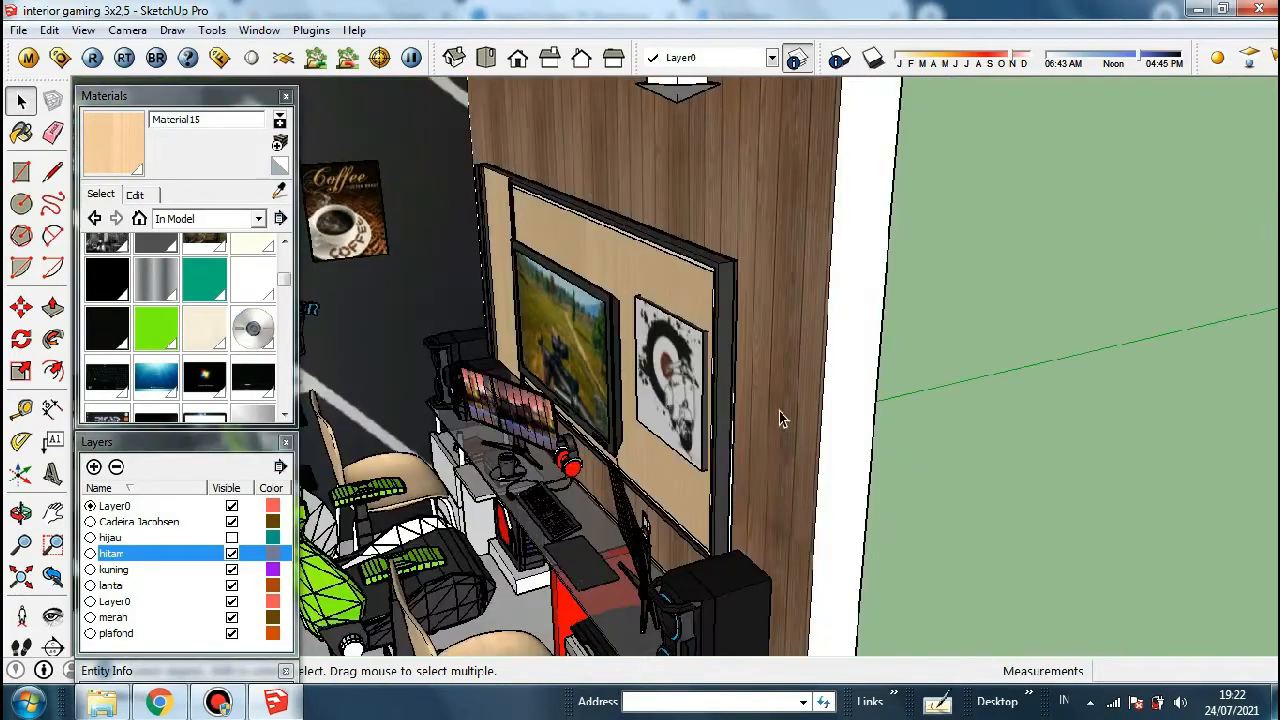
Draw a narrow V-Ray rectangle light on the ceiling along the full length of the wood-clad TV wall
scroll(779, 411, down, 1)
middle_drag(779, 411, 779, 305)
scroll(778, 305, down, 2)
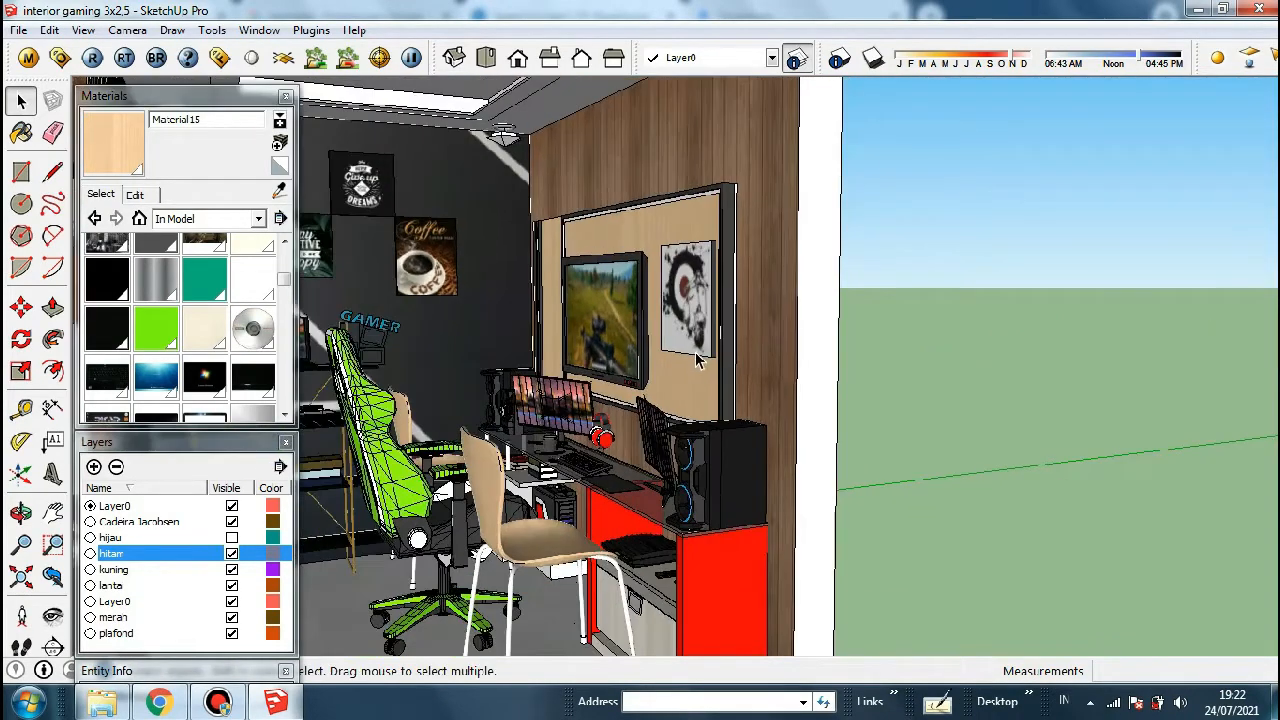
scroll(699, 361, down, 2)
middle_drag(763, 455, 675, 188)
scroll(674, 186, up, 3)
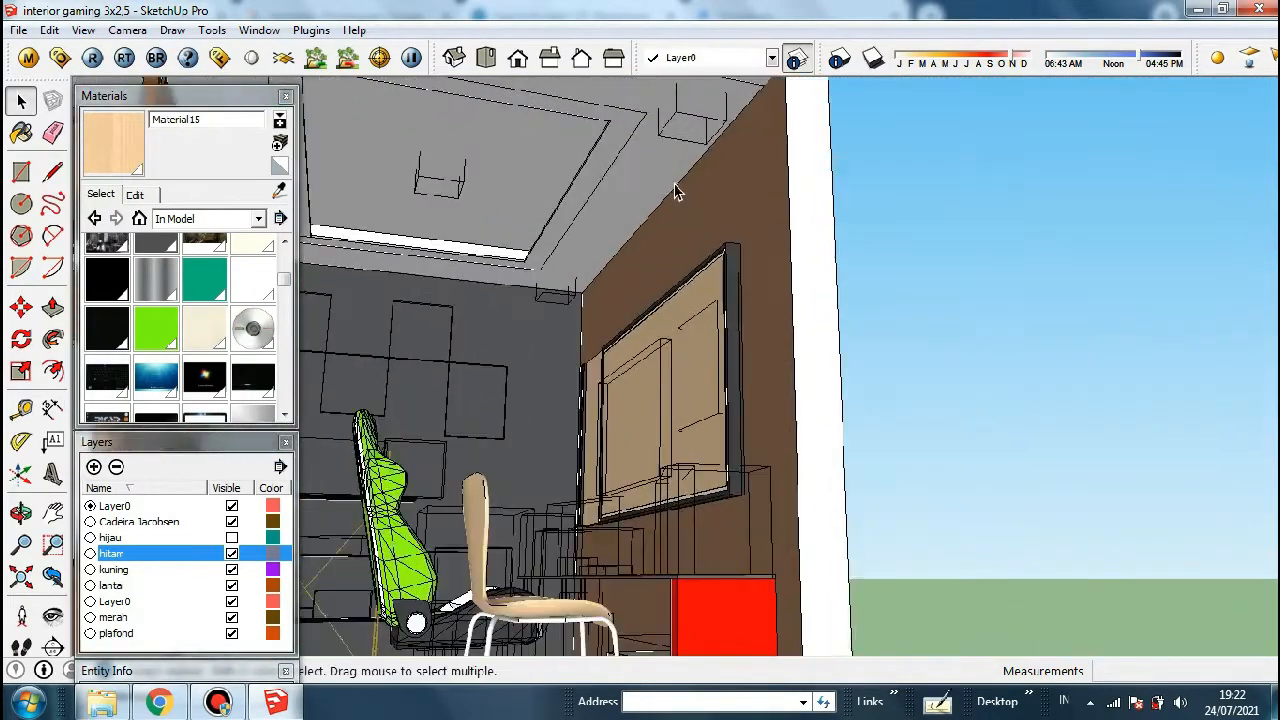
scroll(674, 190, up, 3)
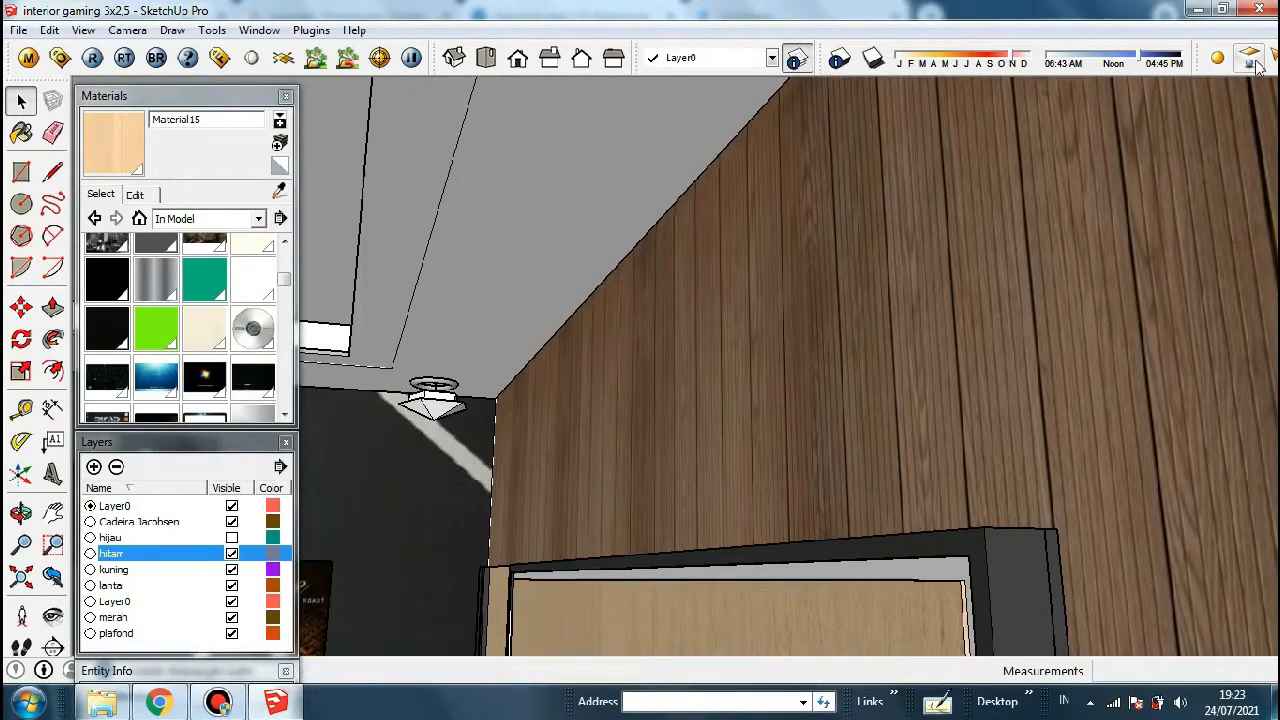
click(1252, 60)
scroll(500, 405, down, 4)
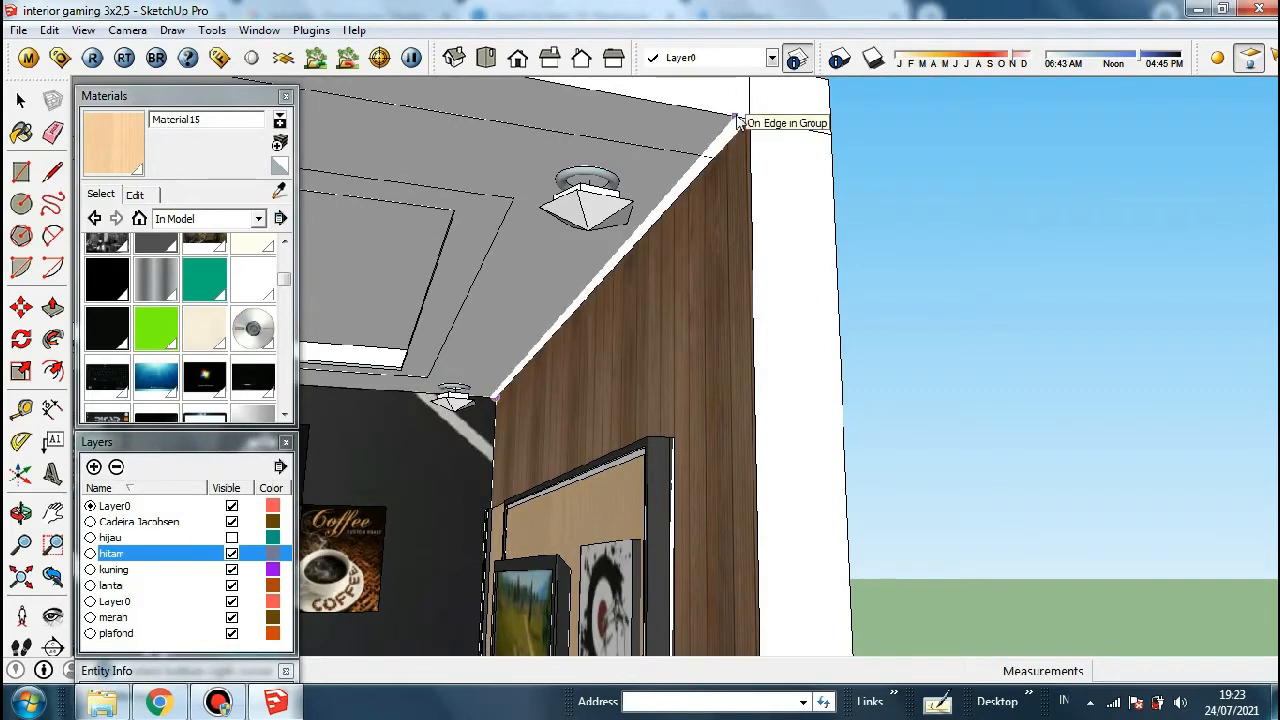
key(space)
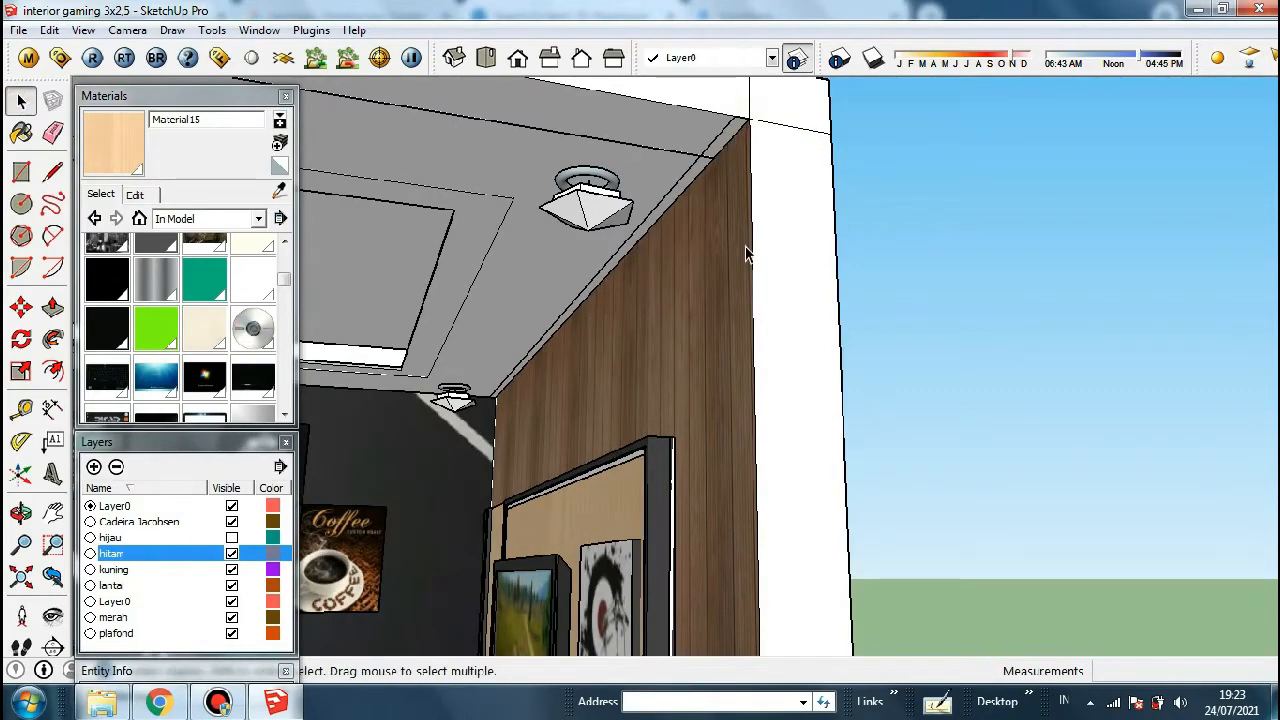
Set the new ceiling strip's V-Ray light color to orange and its intensity to 150
right_click(678, 197)
mouse_move(740, 490)
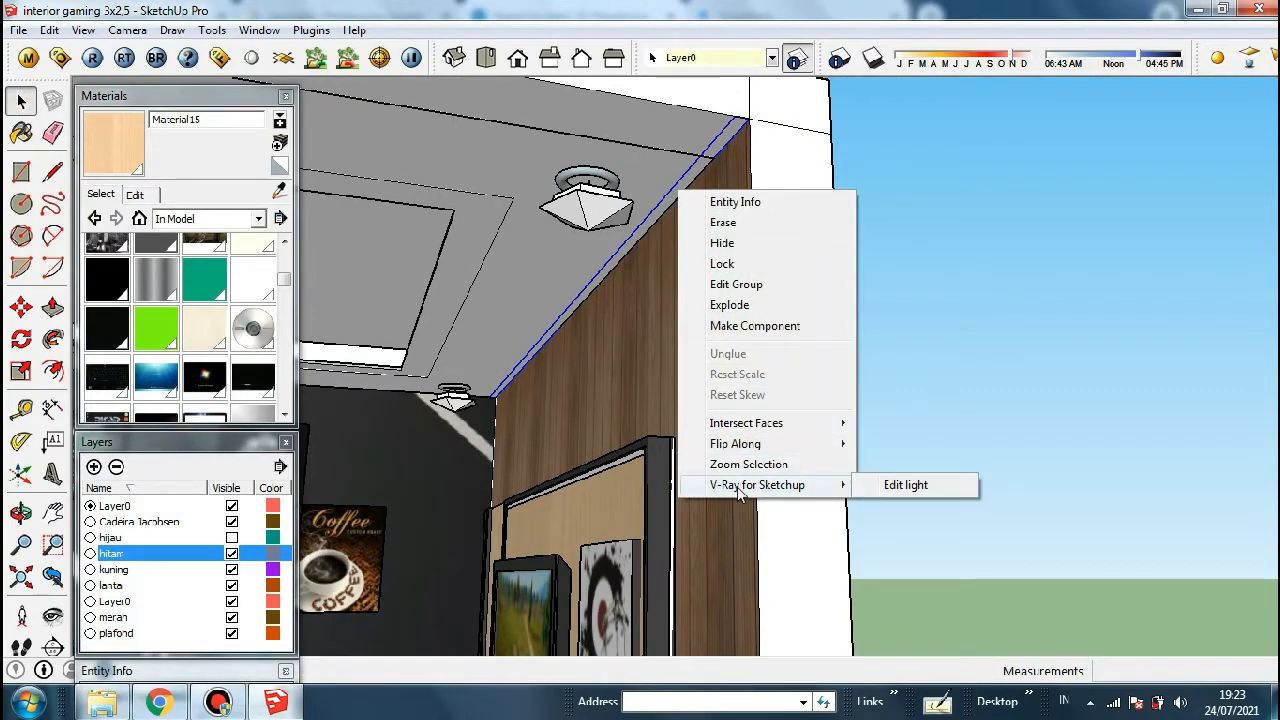
click(902, 488)
click(733, 252)
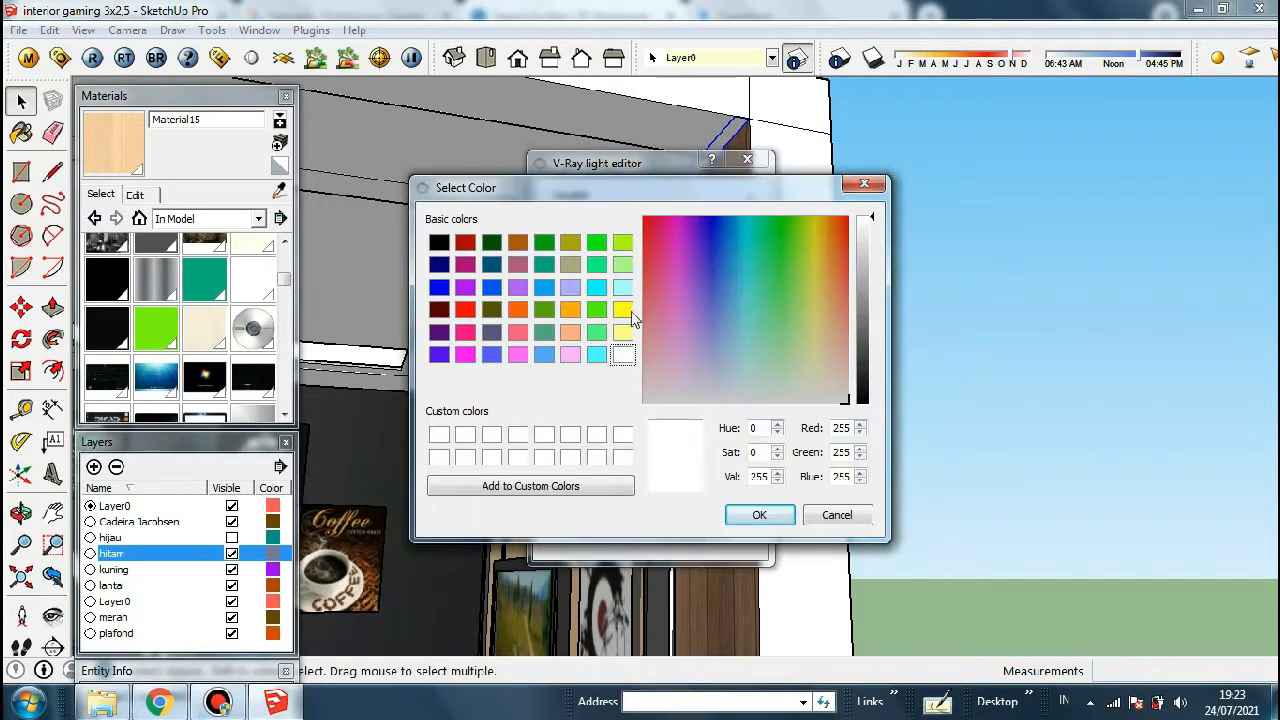
click(570, 310)
click(759, 515)
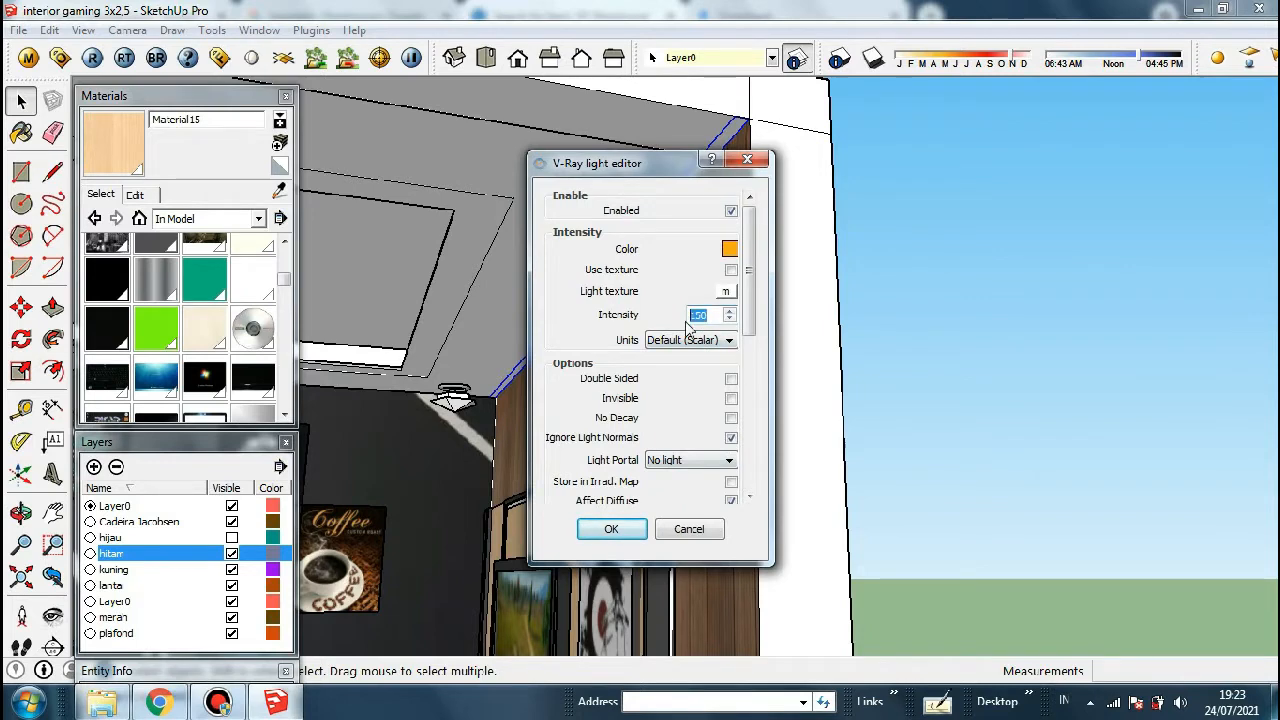
click(611, 529)
scroll(463, 366, up, 2)
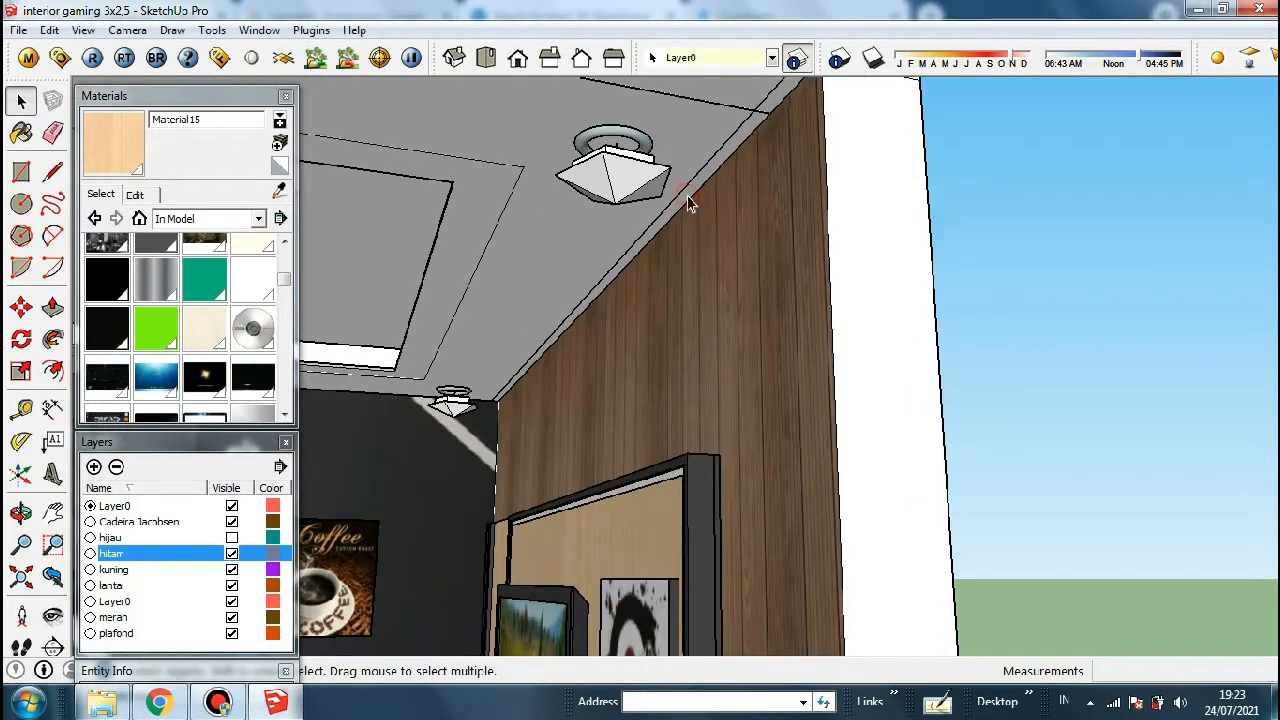
scroll(700, 240, down, 5)
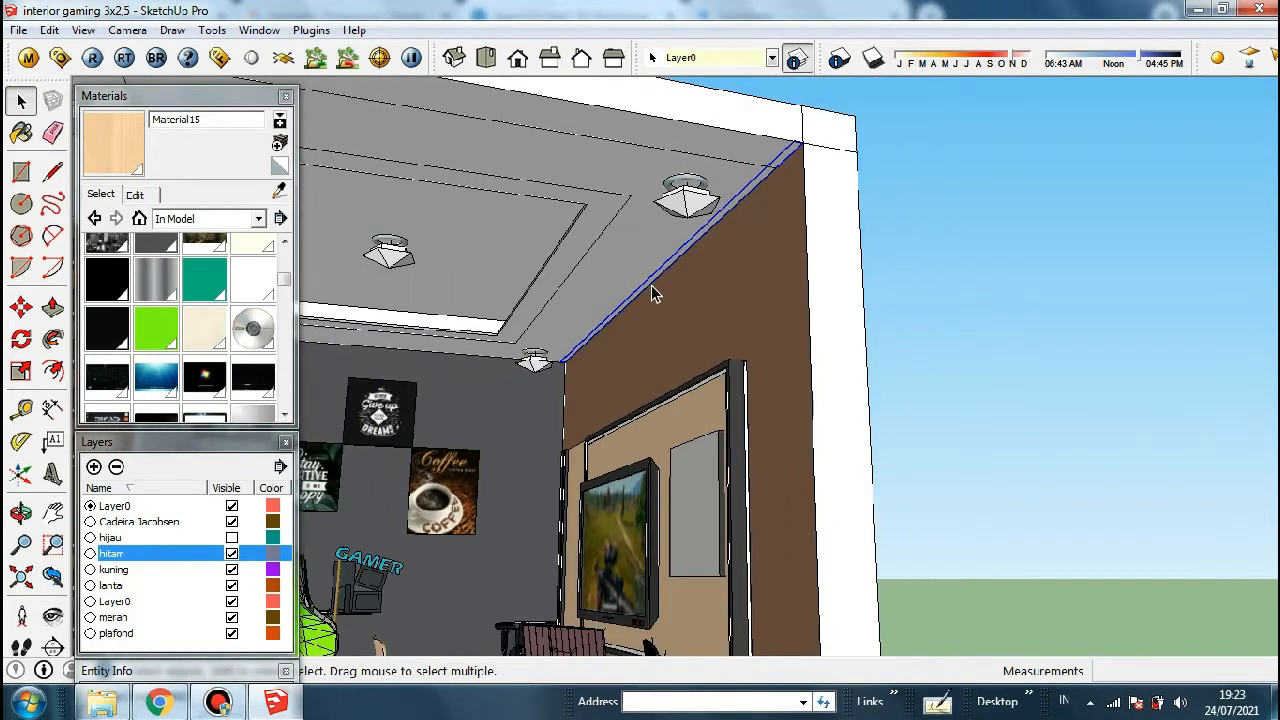
scroll(651, 285, up, 3)
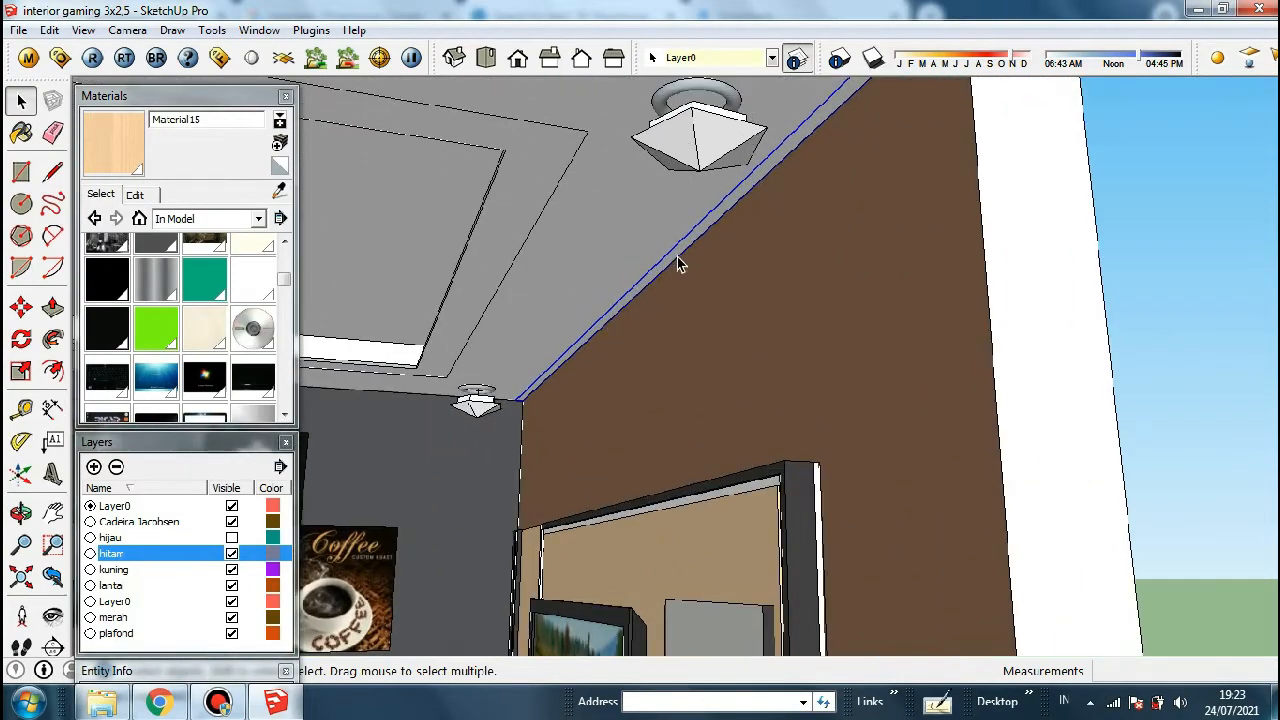
right_click(677, 256)
click(602, 381)
scroll(602, 381, down, 2)
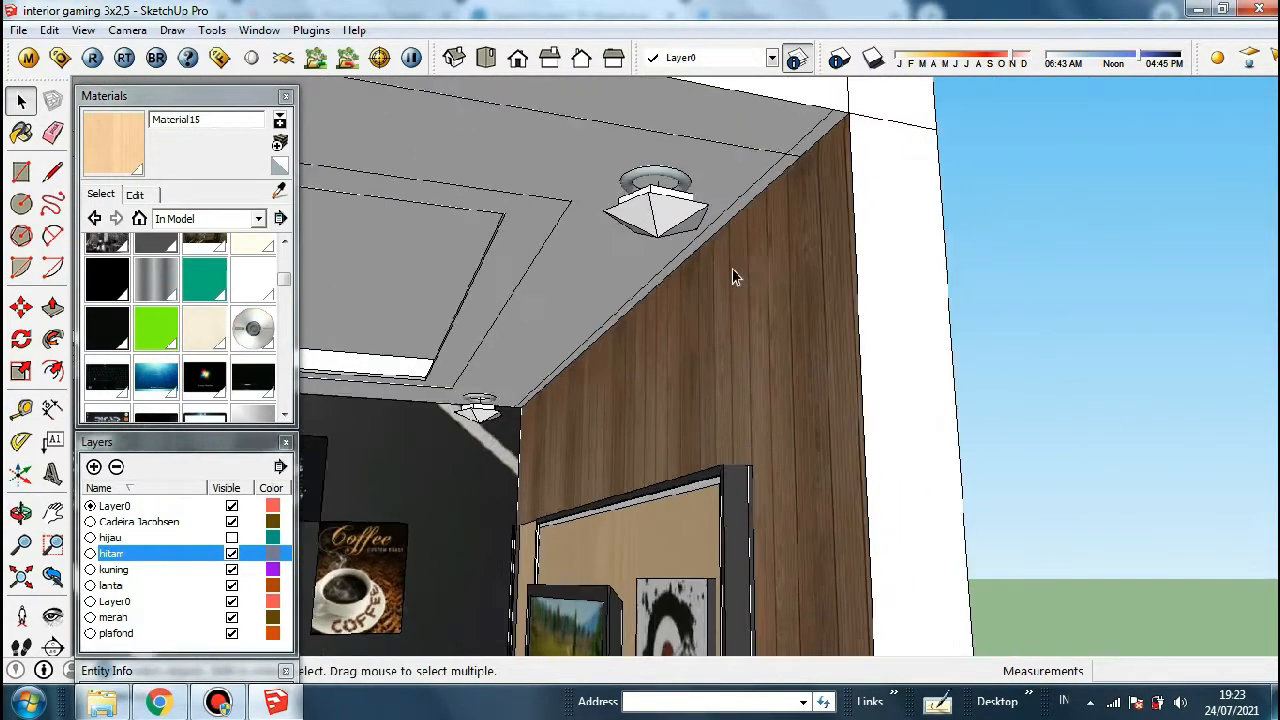
Make a copy of the orange ceiling strip rotated 90° about its outer end corner so it runs across the room
scroll(808, 149, up, 5)
click(826, 149)
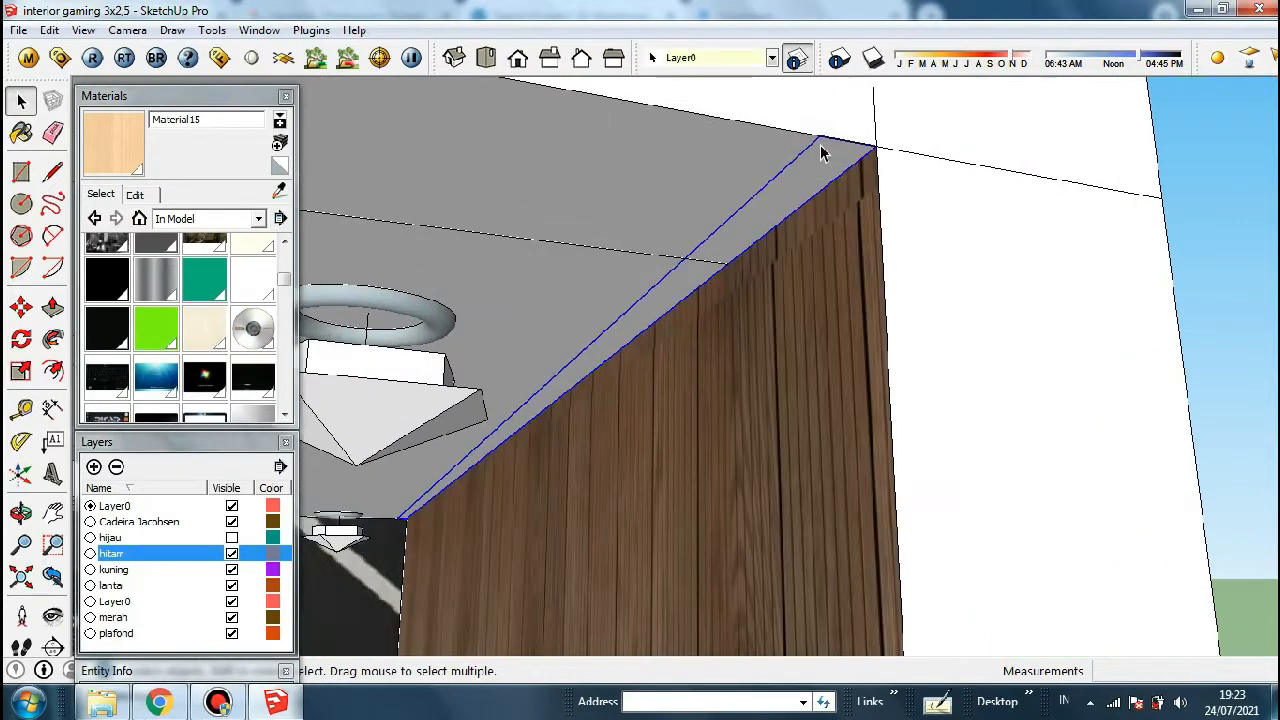
click(21, 340)
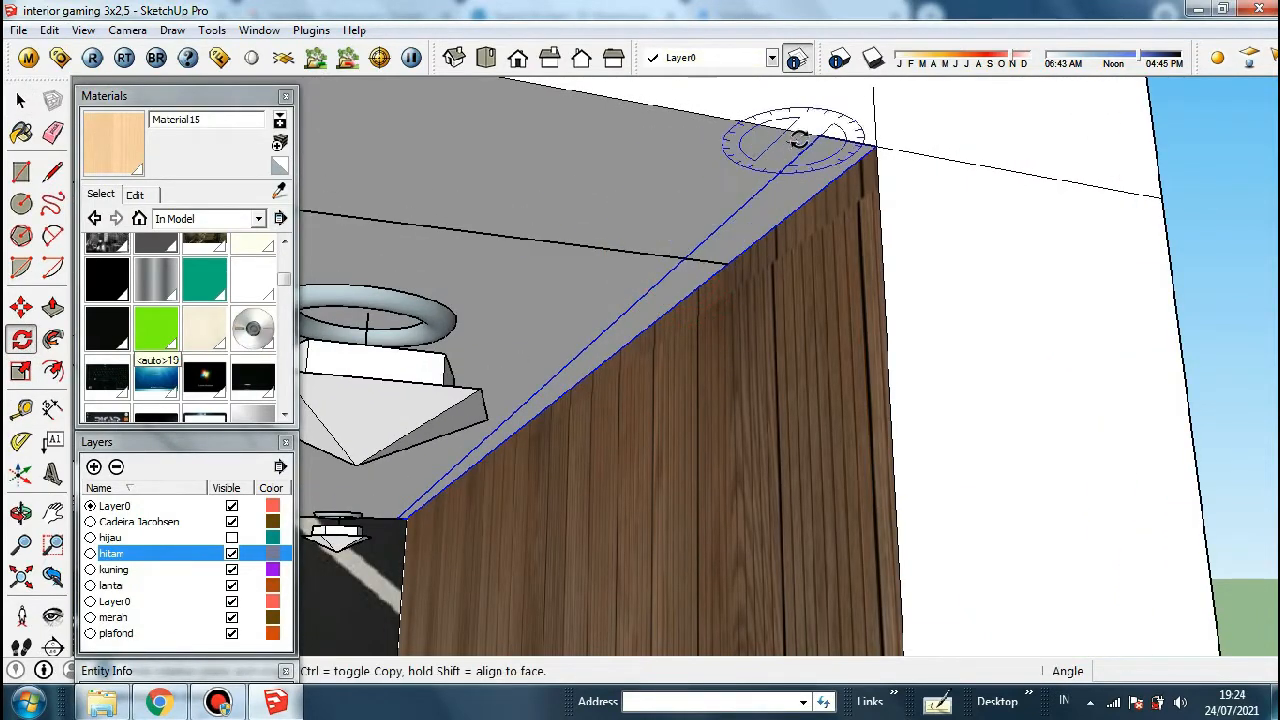
click(771, 176)
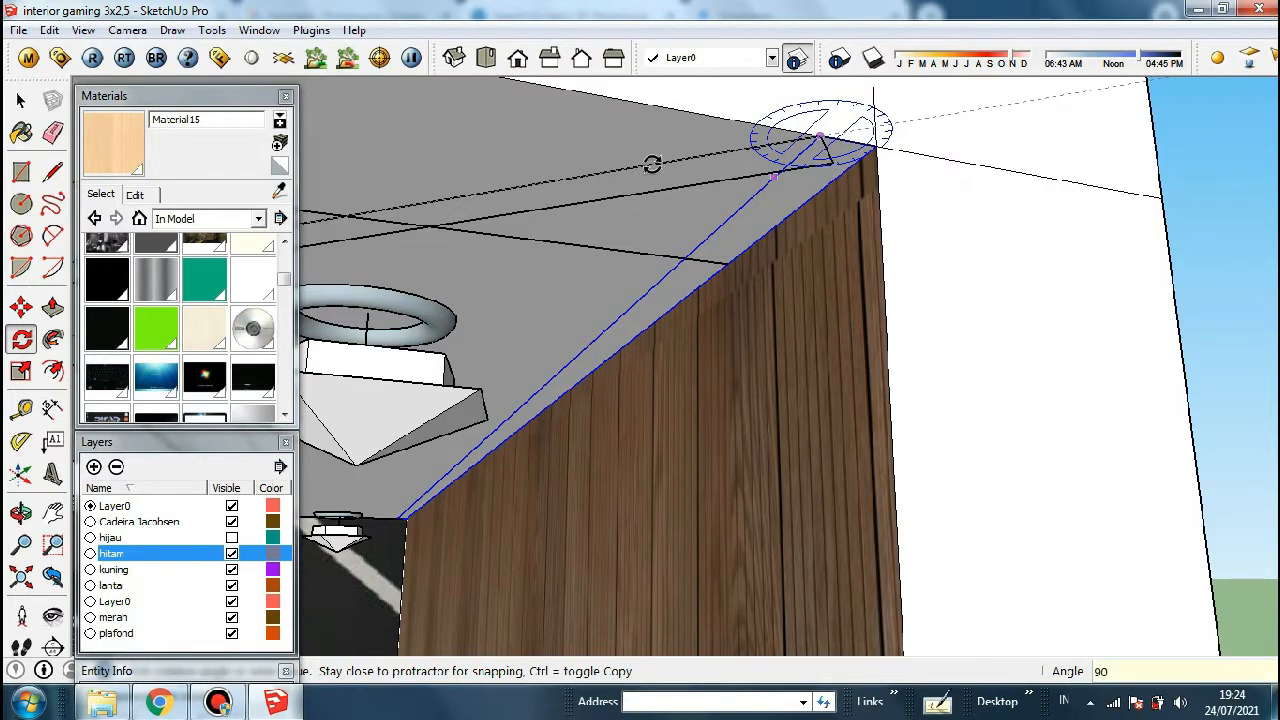
click(686, 188)
Move the rotated strip about 15 cm inward from the room's open side, parallel to the wooden wall
key(m)
click(814, 143)
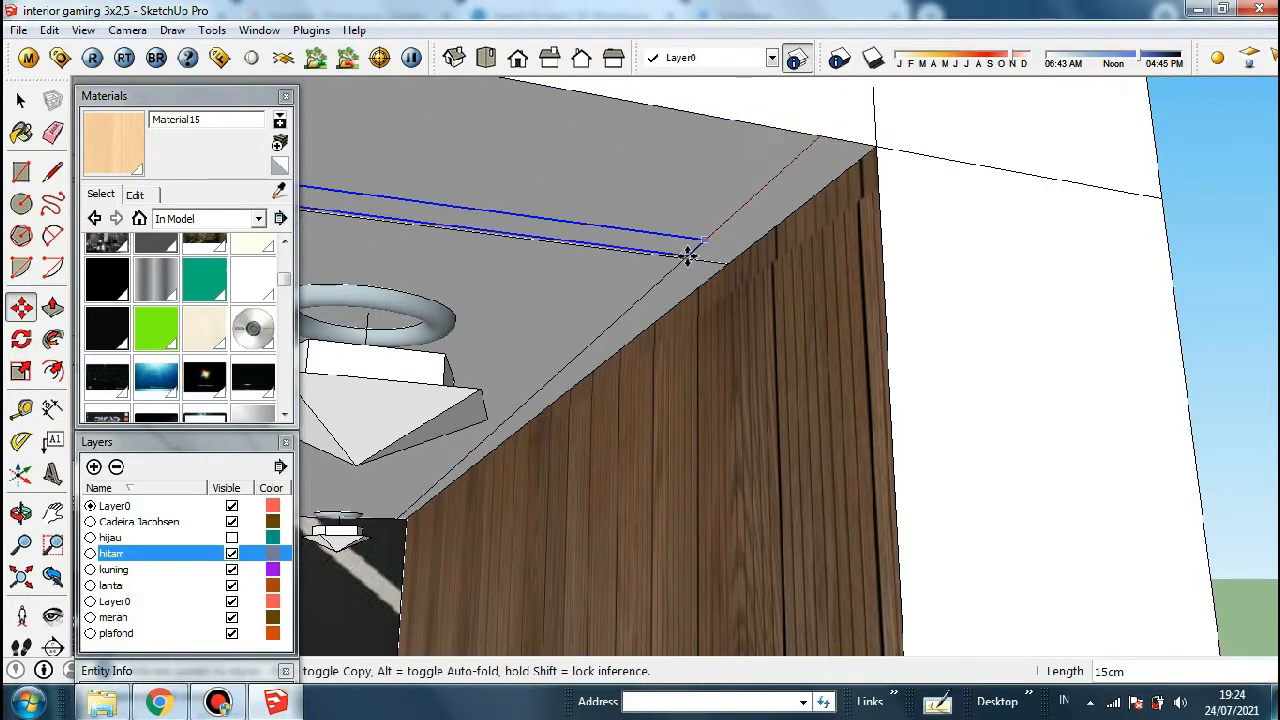
middle_drag(686, 256, 890, 180)
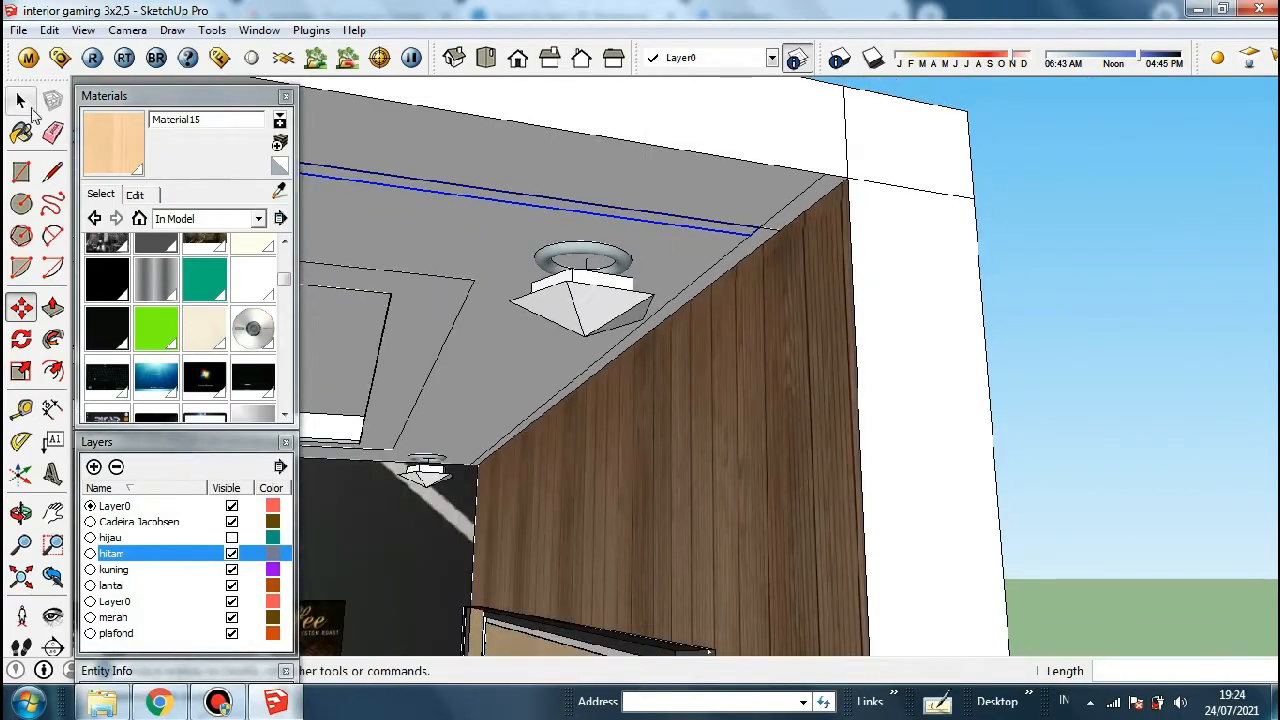
click(21, 101)
Stretch the crosswise ceiling strip lengthwise so its far end reaches the brick wall beside the bunk bed
scroll(920, 238, down, 10)
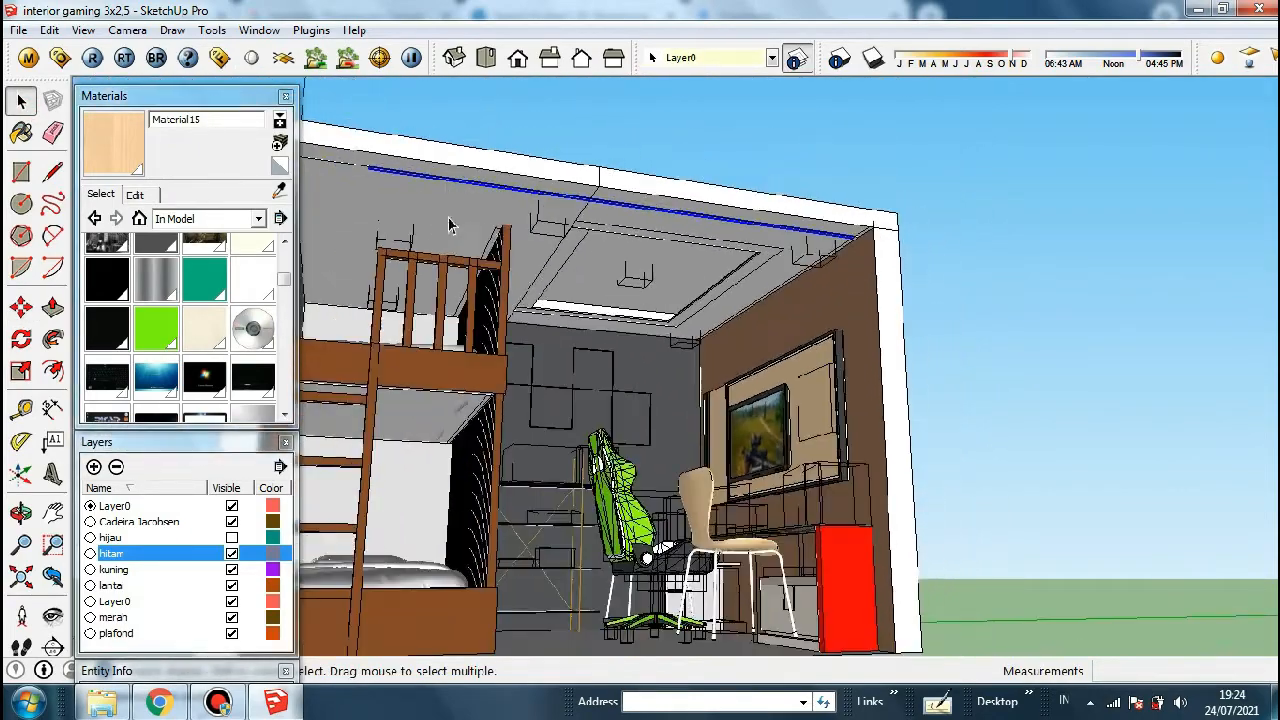
scroll(346, 160, up, 8)
key(s)
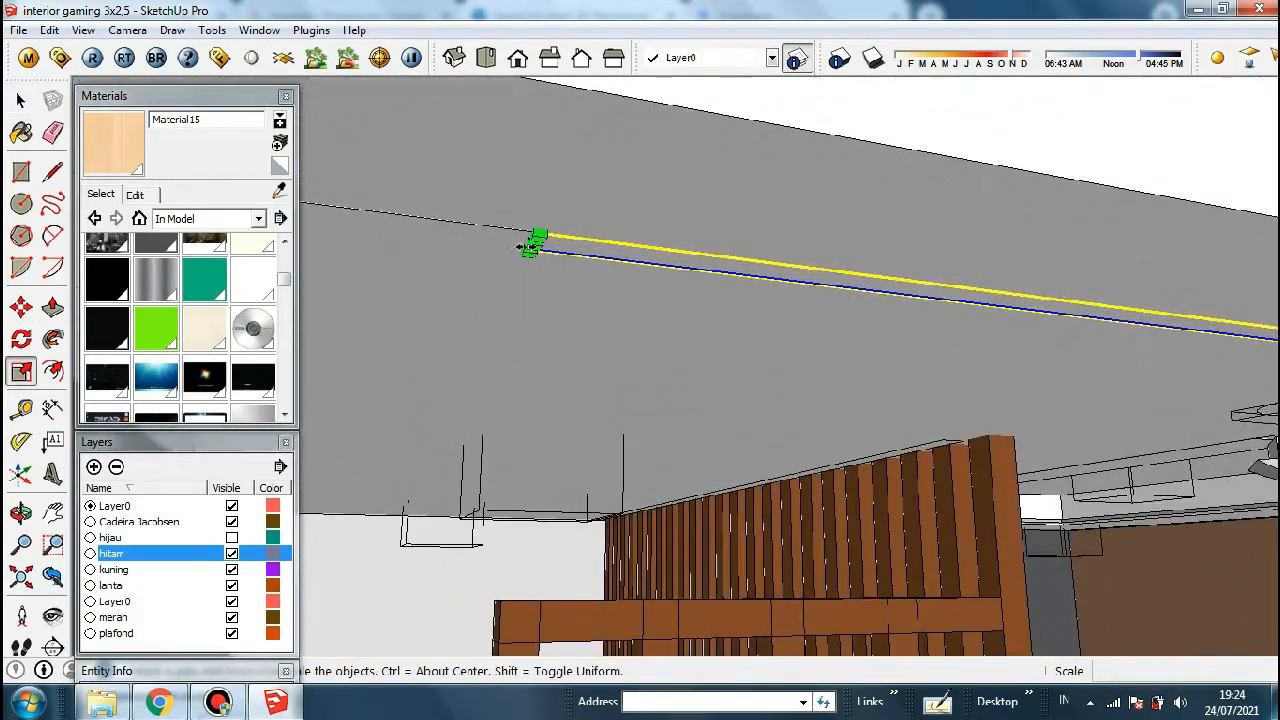
click(533, 242)
scroll(694, 191, down, 5)
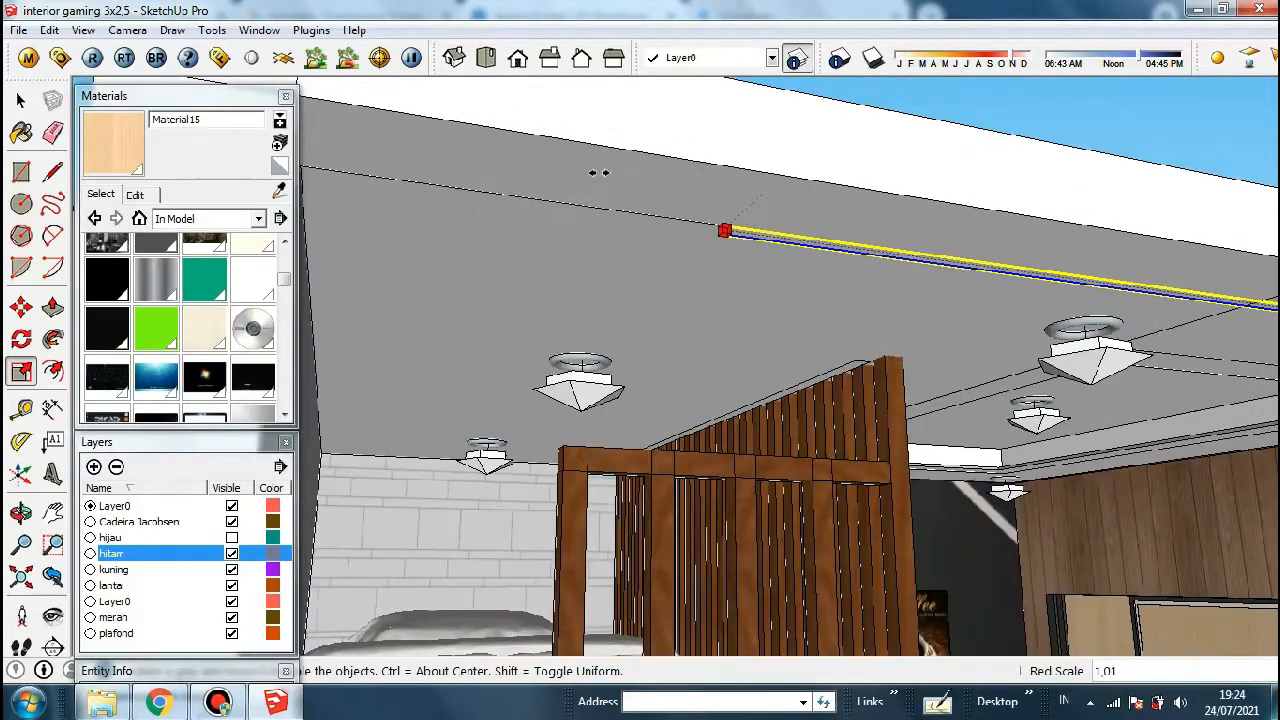
scroll(598, 172, down, 2)
middle_drag(528, 178, 380, 185)
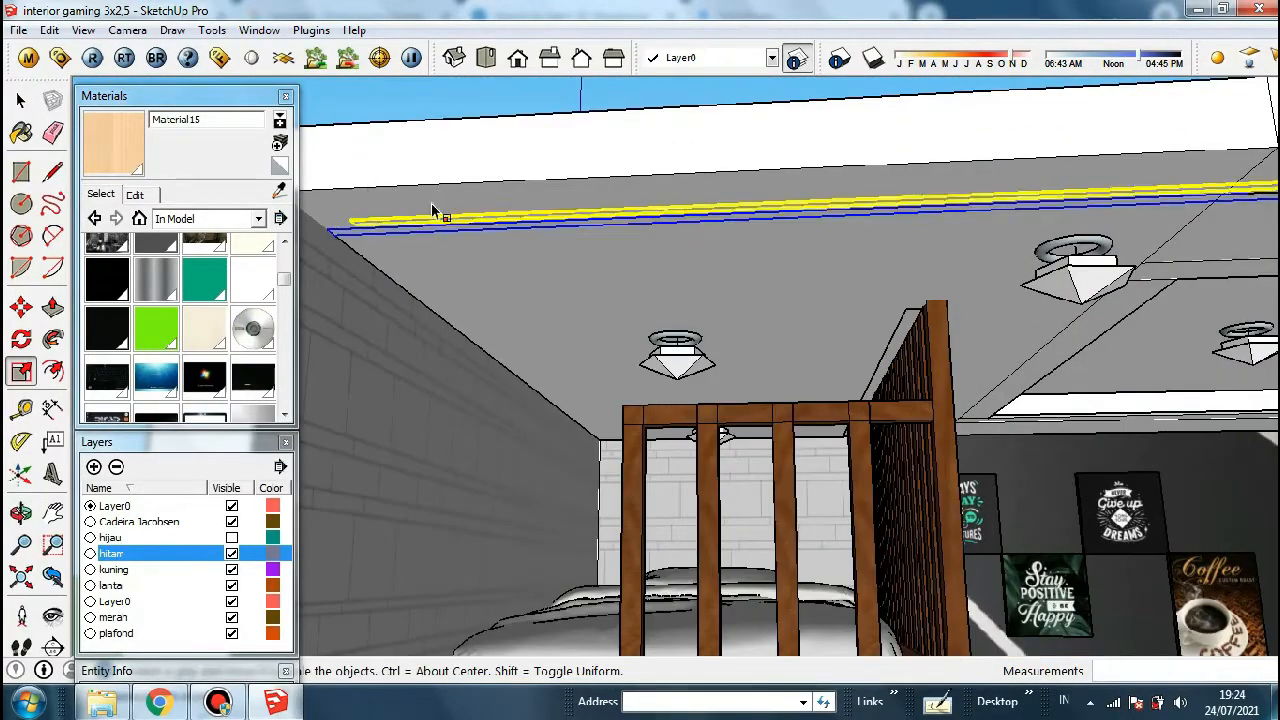
scroll(450, 212, down, 3)
key(space)
Hide the kuning layer and view the crosswise ceiling strip from the bunk side over to the wooden wall
click(232, 553)
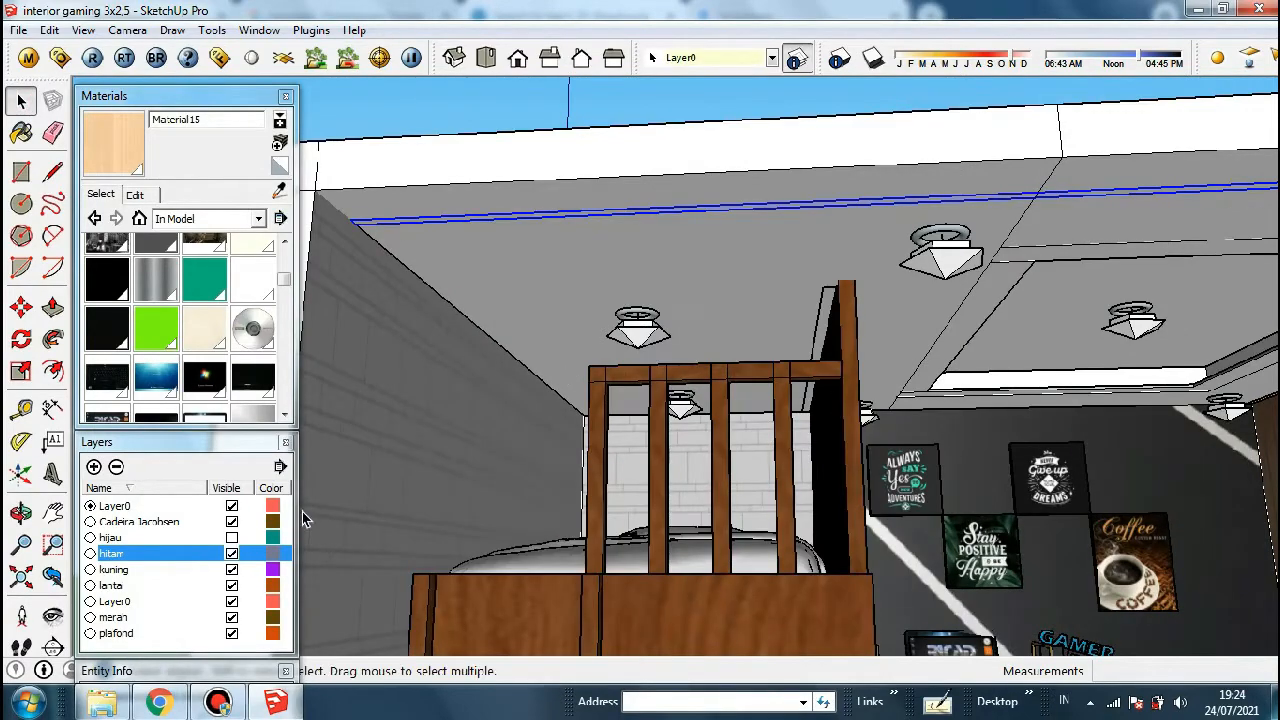
click(232, 569)
middle_drag(449, 437, 392, 335)
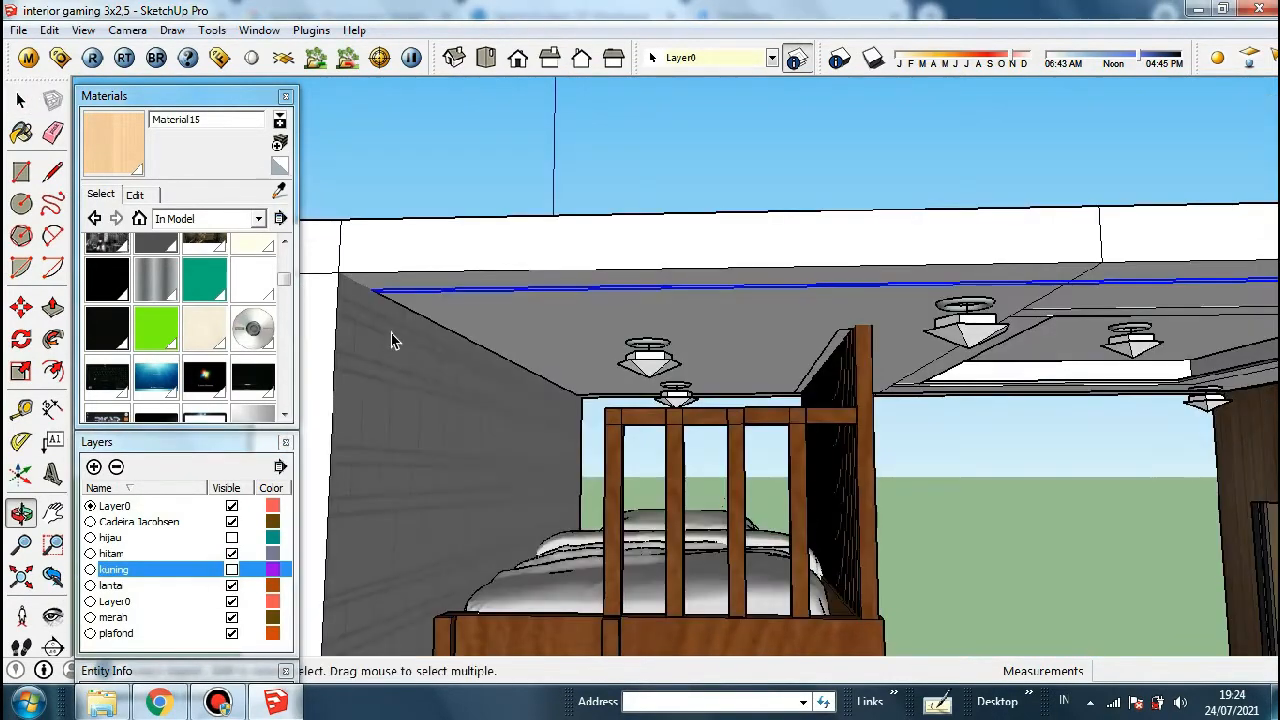
scroll(392, 335, down, 2)
scroll(1168, 326, up, 3)
scroll(366, 211, down, 4)
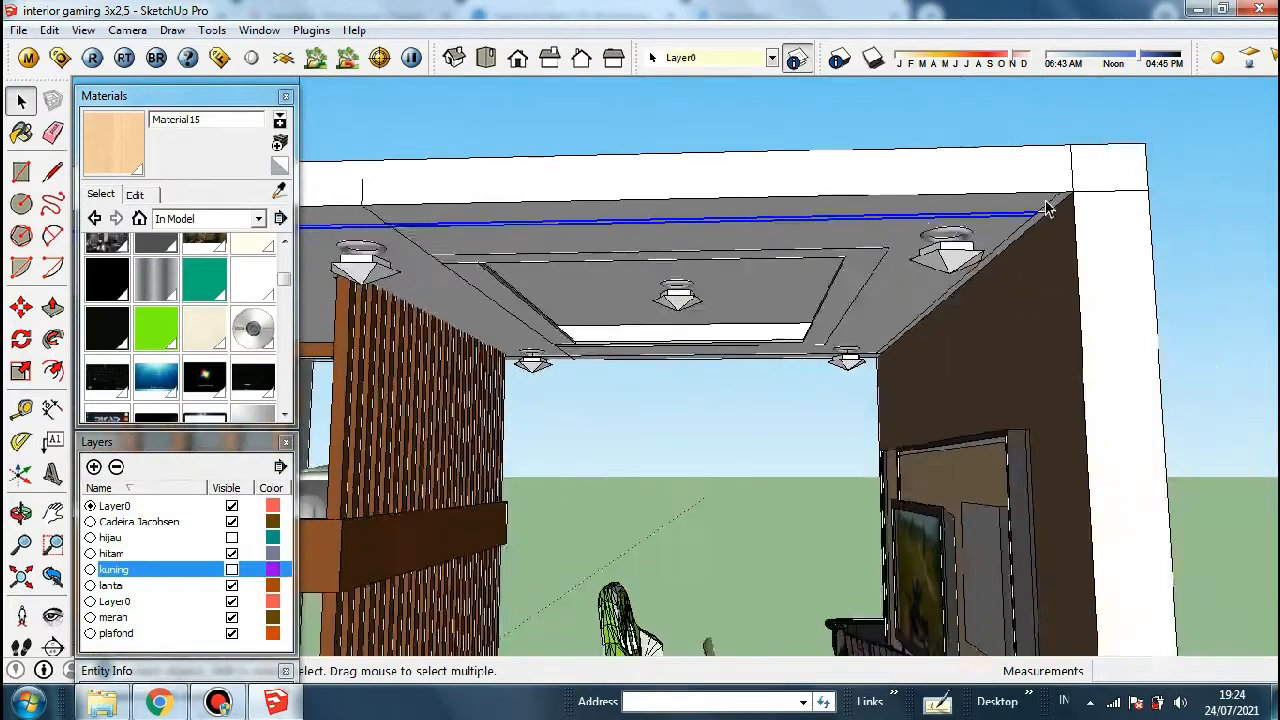
Scale the strip along the wooden wall shorter so its near end lines up with the crosswise strip's outer edge
scroll(1080, 201, up, 3)
scroll(1085, 201, up, 5)
key(s)
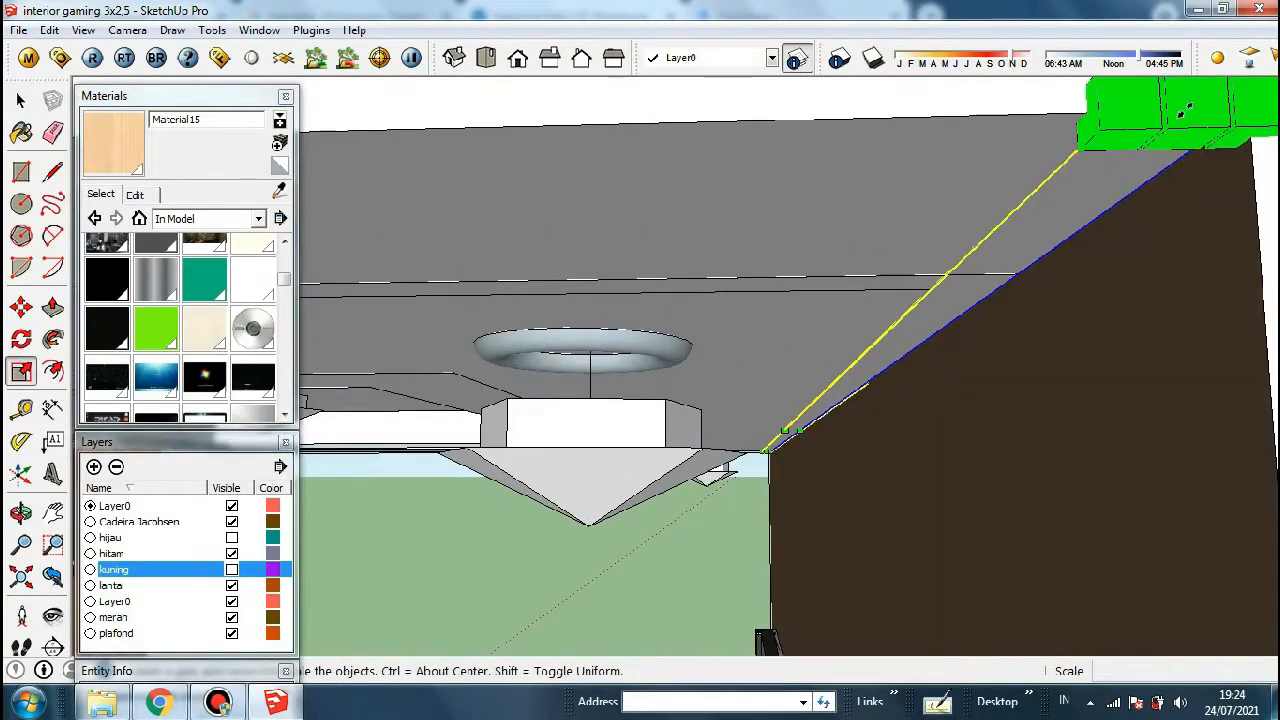
drag(1013, 232, 960, 229)
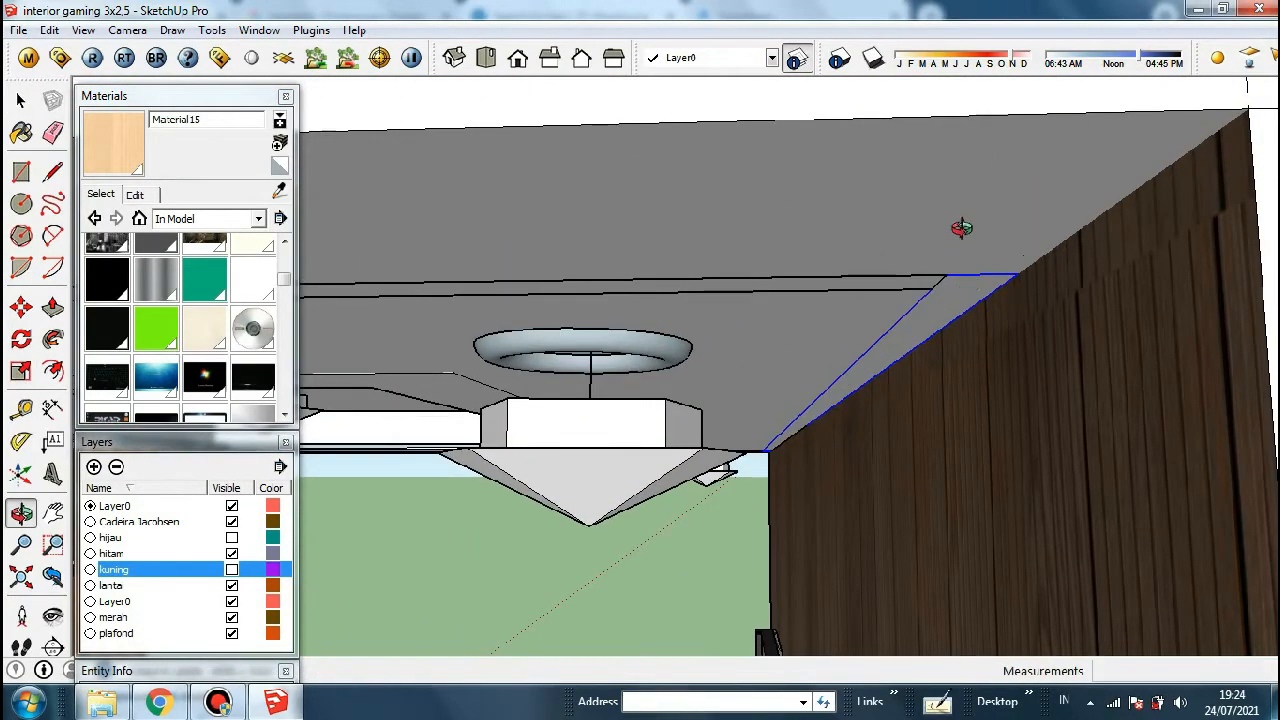
scroll(940, 347, up, 3)
scroll(937, 347, up, 3)
middle_drag(969, 277, 1158, 117)
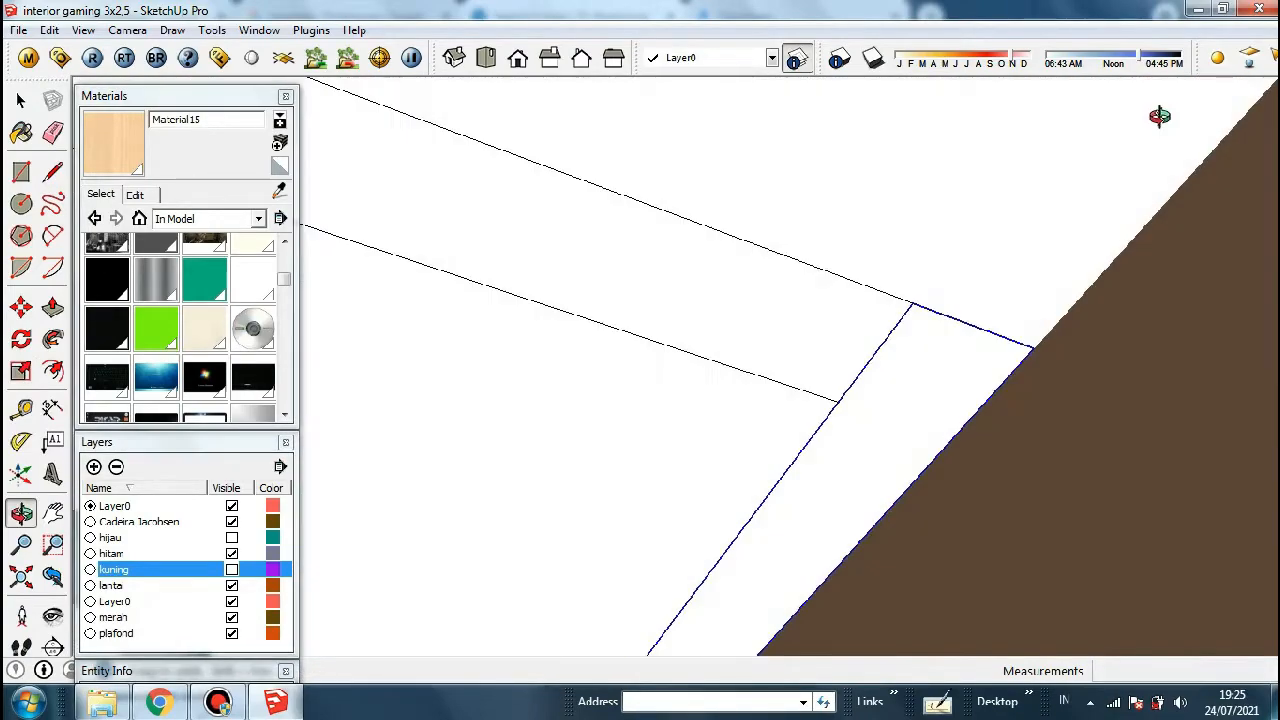
Copy the crosswise ceiling strip about 231 cm to the opposite end of the strip along the wooden wall
click(22, 100)
scroll(806, 357, down, 3)
key(m)
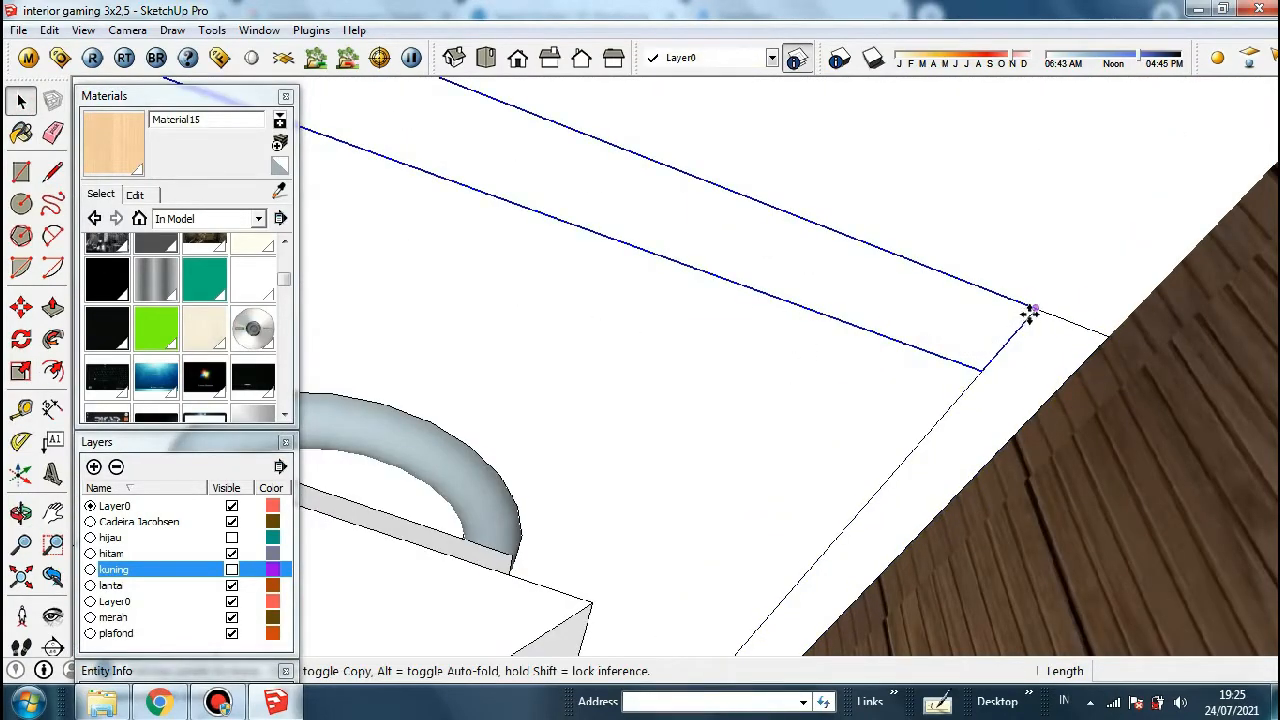
scroll(980, 372, down, 5)
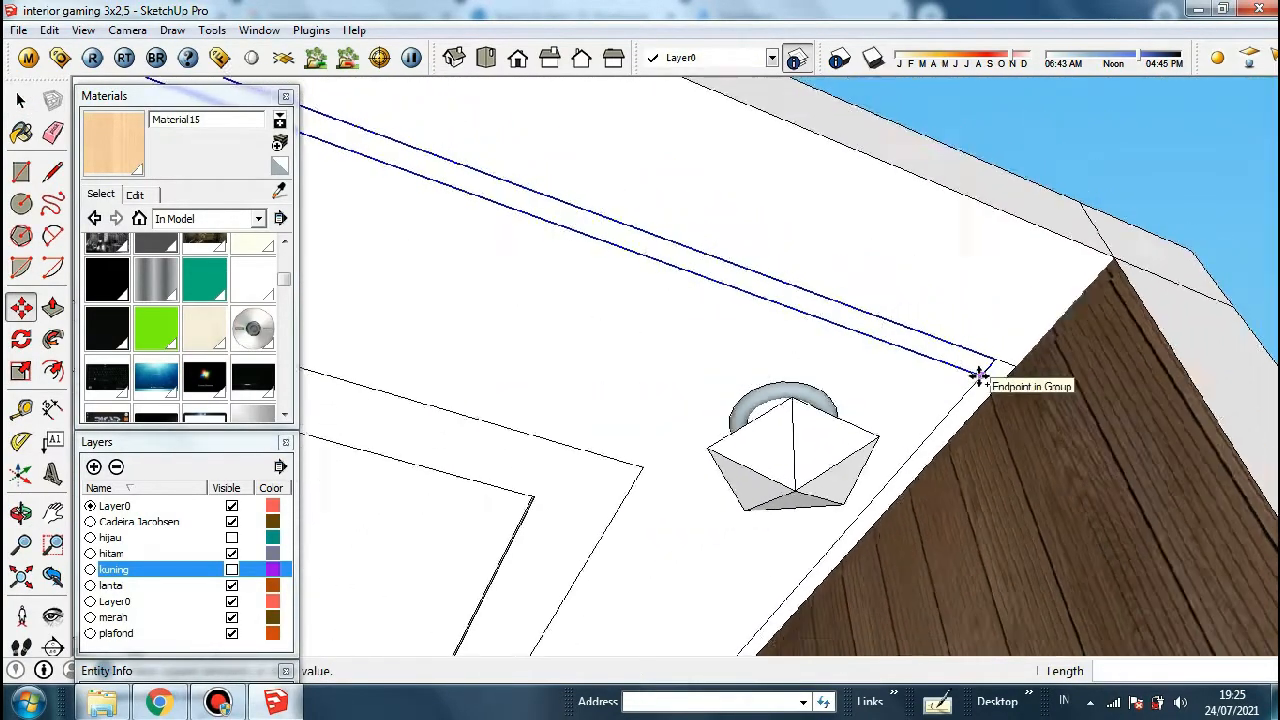
middle_drag(980, 374, 917, 247)
scroll(767, 362, up, 6)
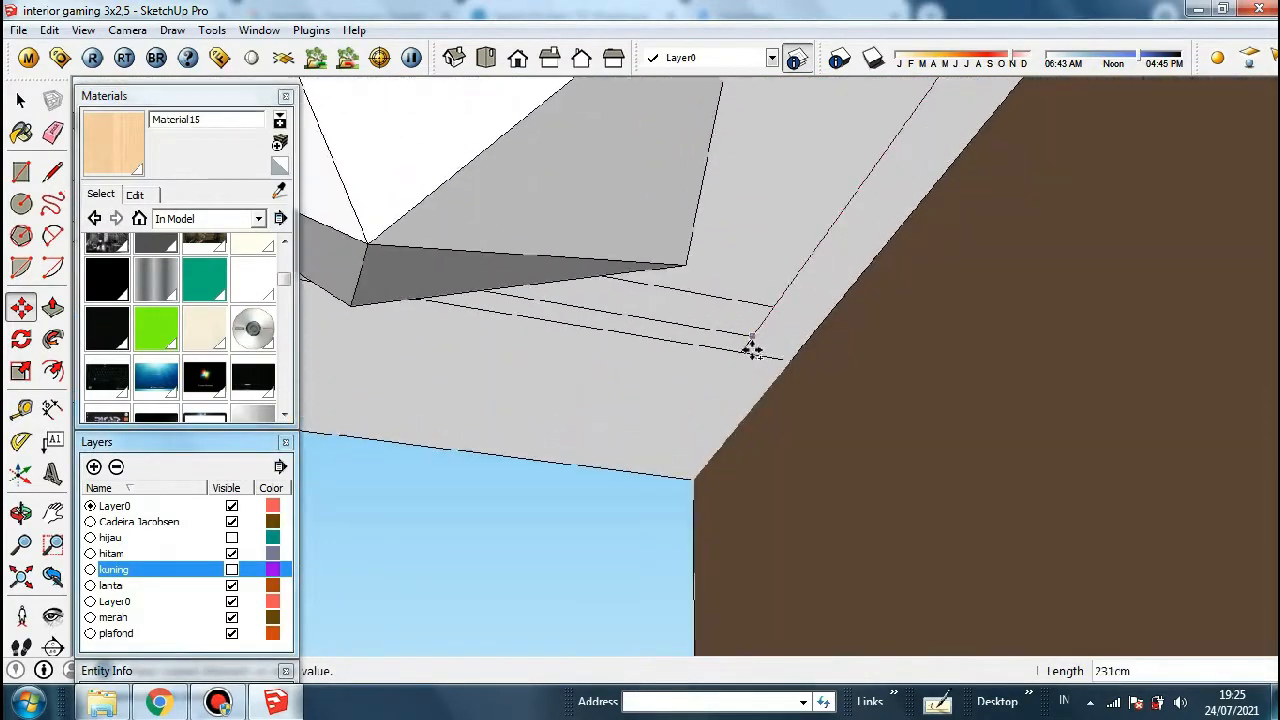
click(746, 352)
key(space)
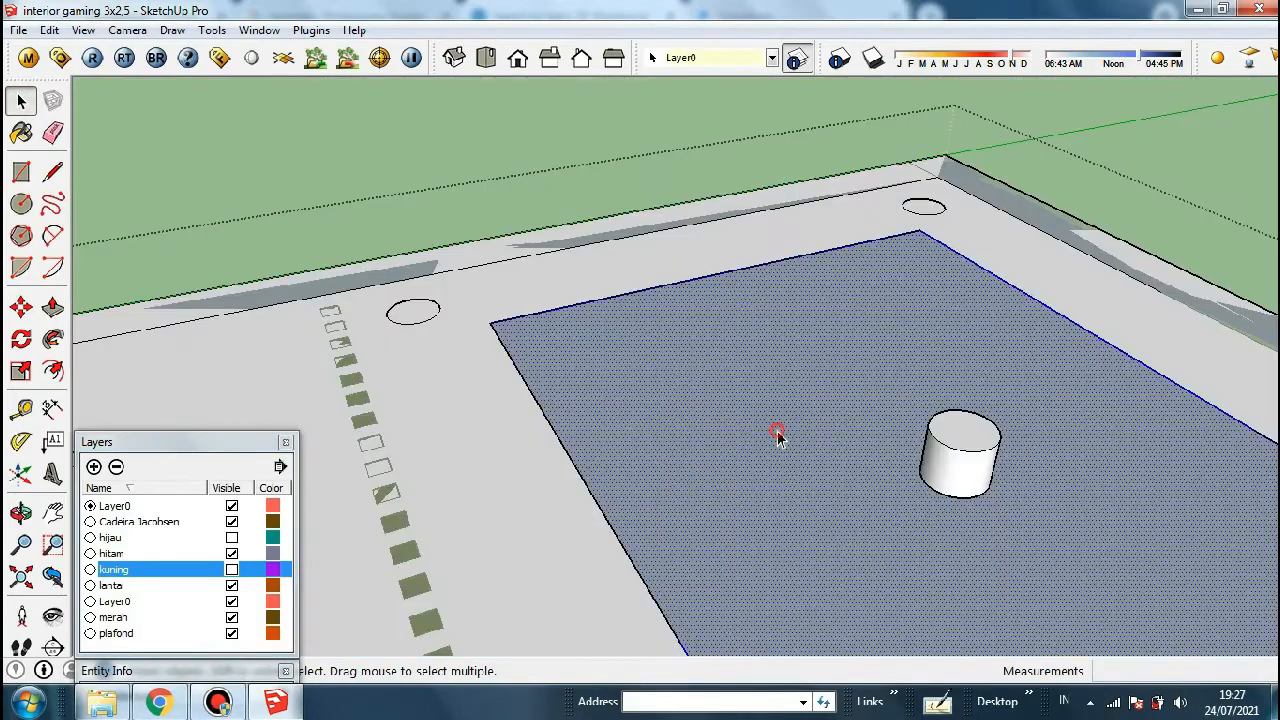
Delete the face that covers the ceiling recess from above to expose the strip lights inside
key(Delete)
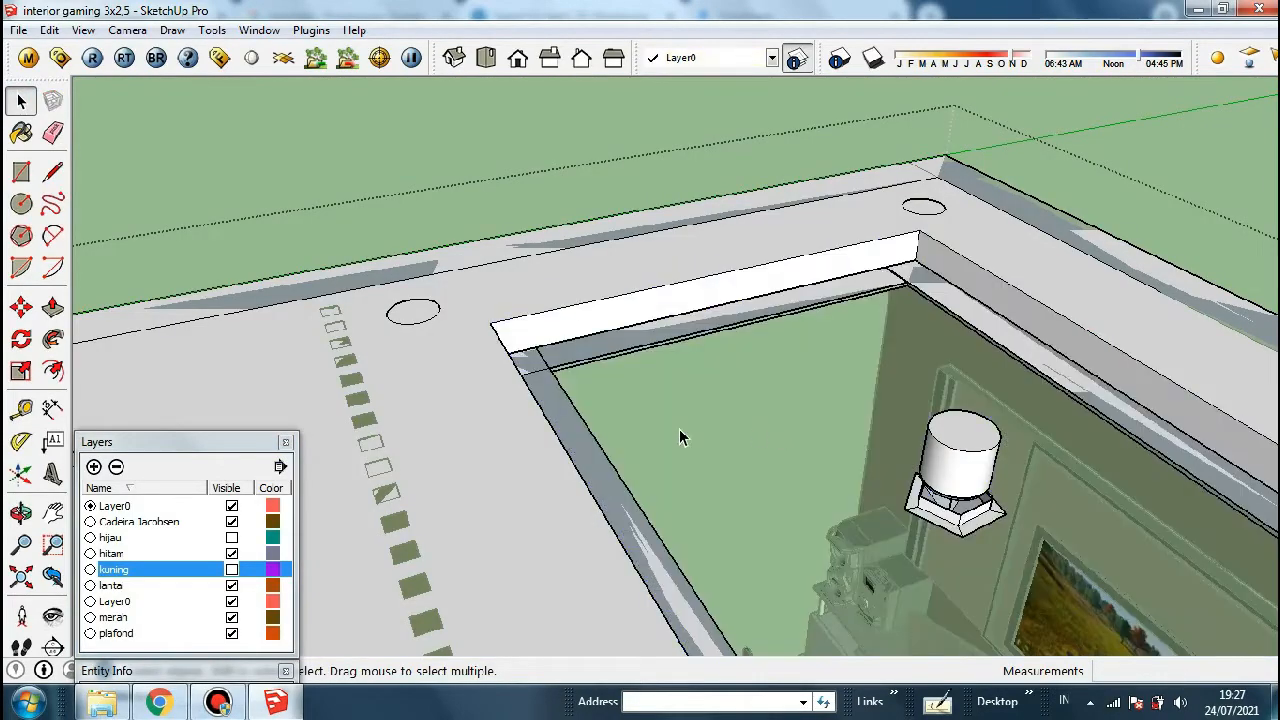
middle_drag(700, 350, 523, 380)
scroll(530, 383, up, 3)
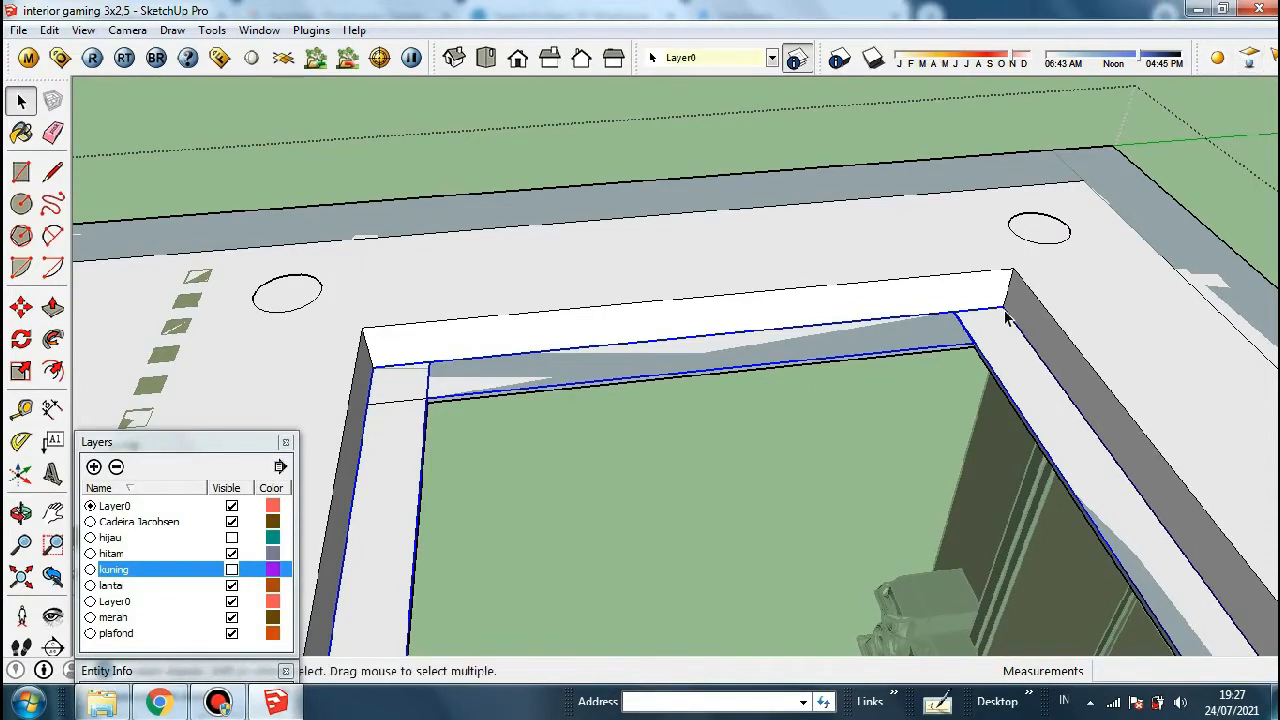
Check the V-Ray light settings of the strip across the far end of the ceiling recess and accept them
double_click(797, 363)
right_click(795, 358)
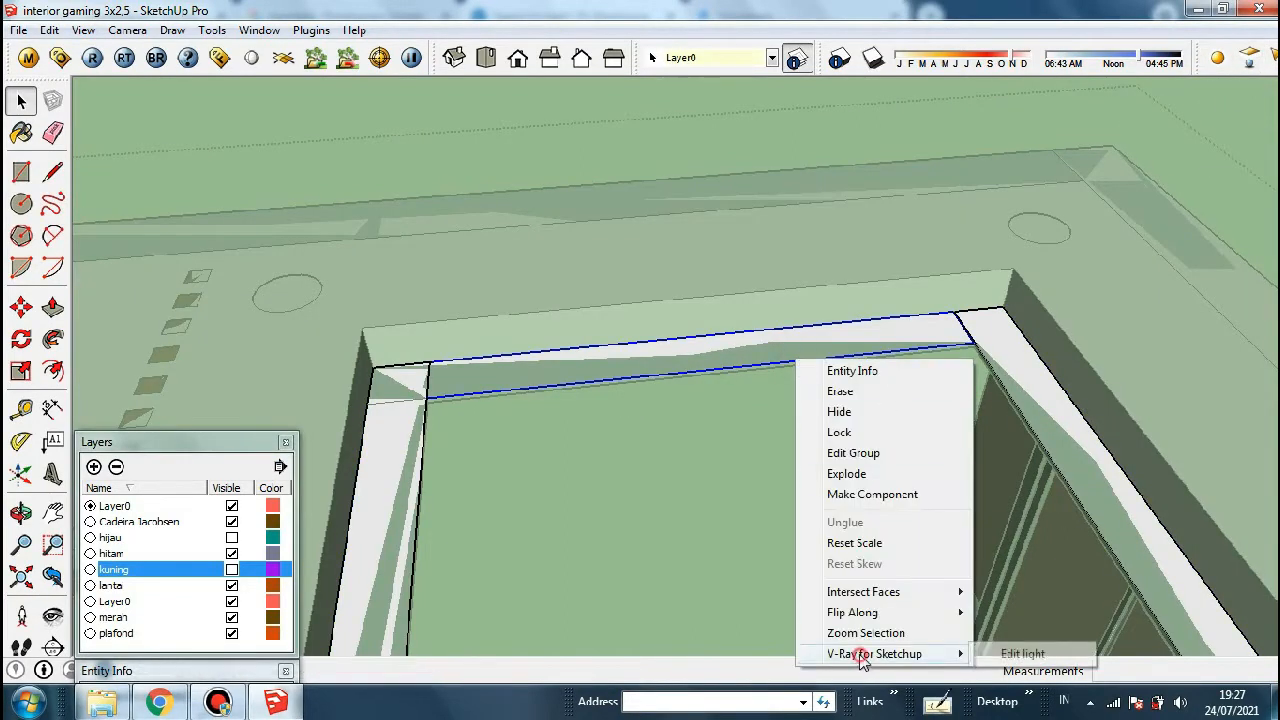
click(1022, 652)
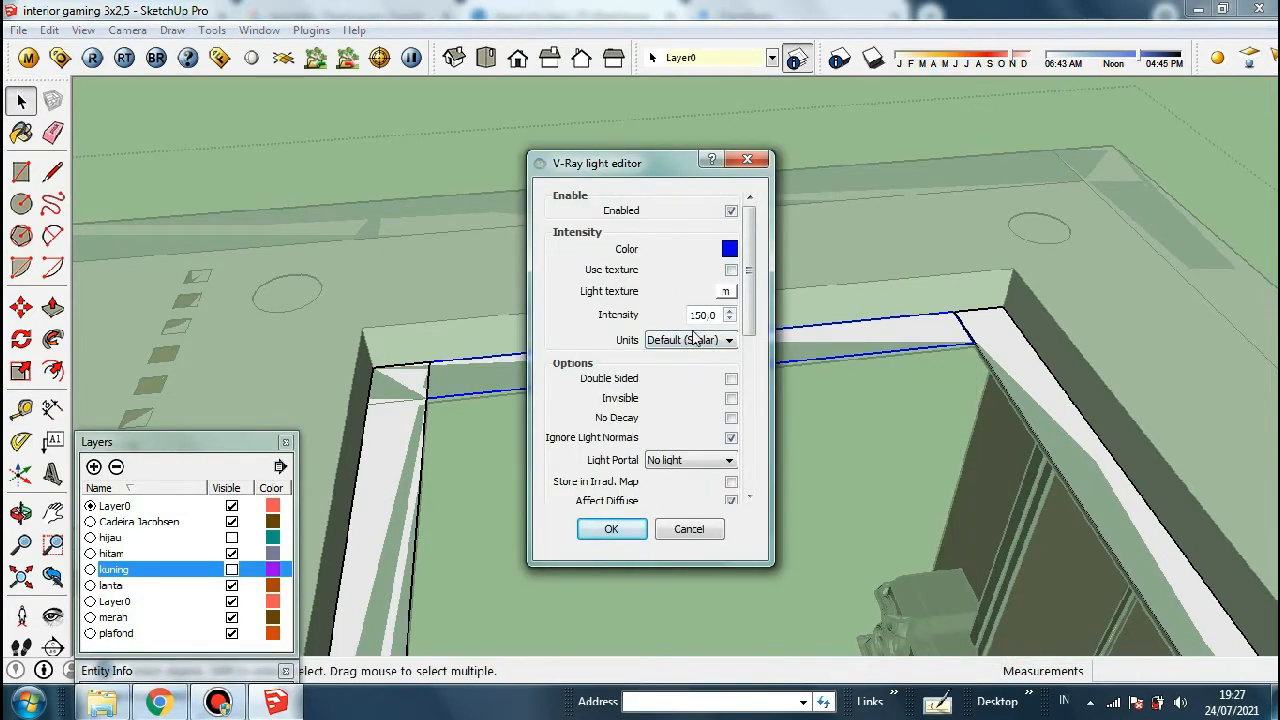
click(611, 529)
click(543, 400)
Draw a rectangle over the ceiling recess between its opposite upper corners to close it from above
scroll(543, 400, down, 3)
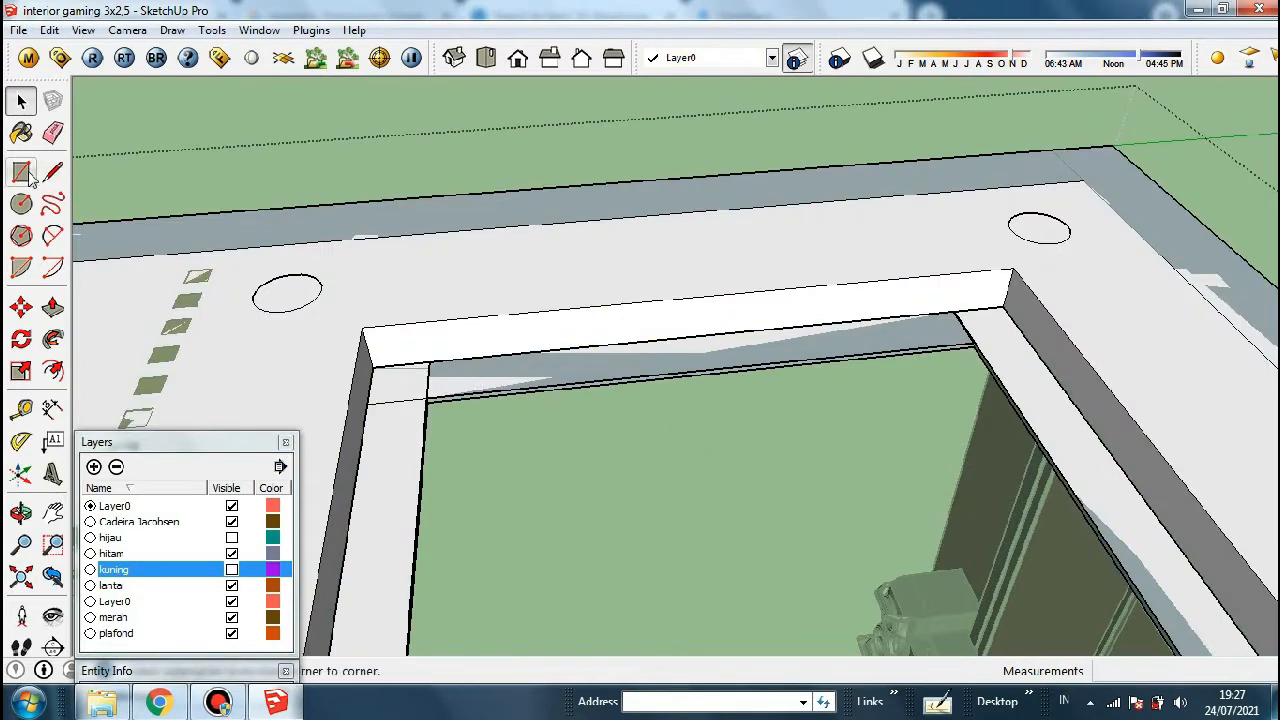
key(r)
scroll(413, 252, down, 3)
scroll(410, 256, down, 2)
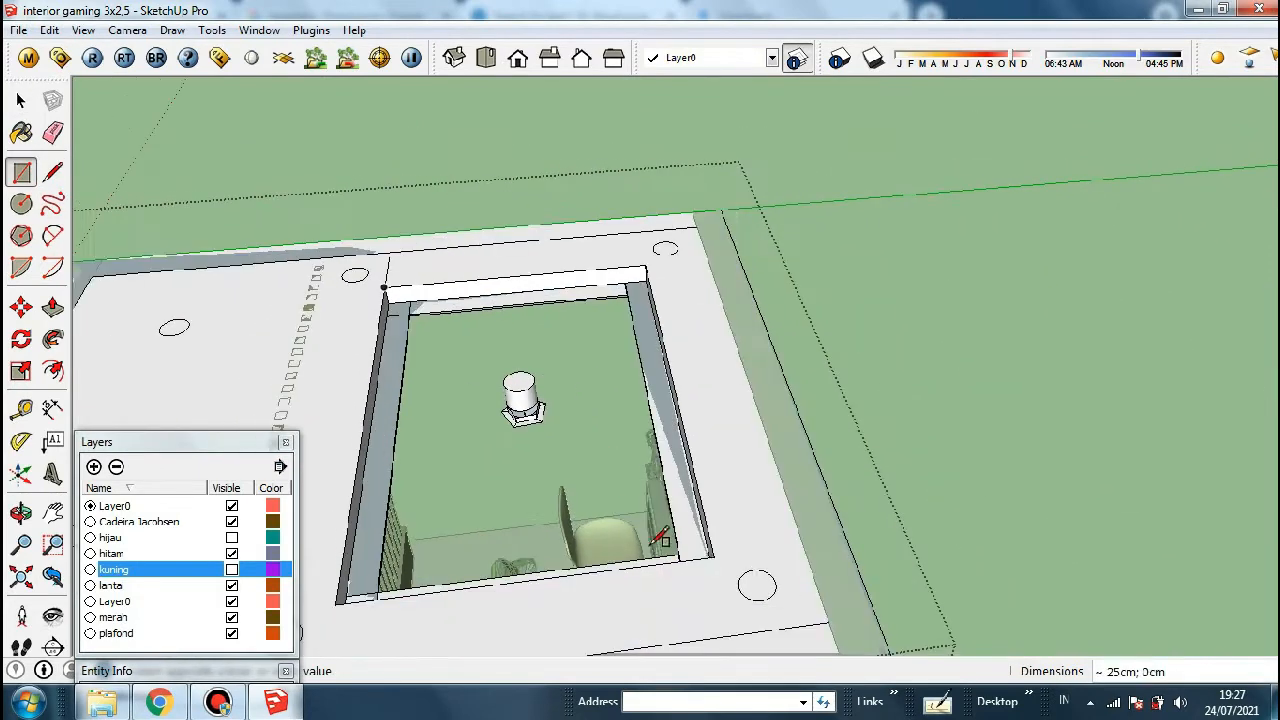
click(713, 556)
key(space)
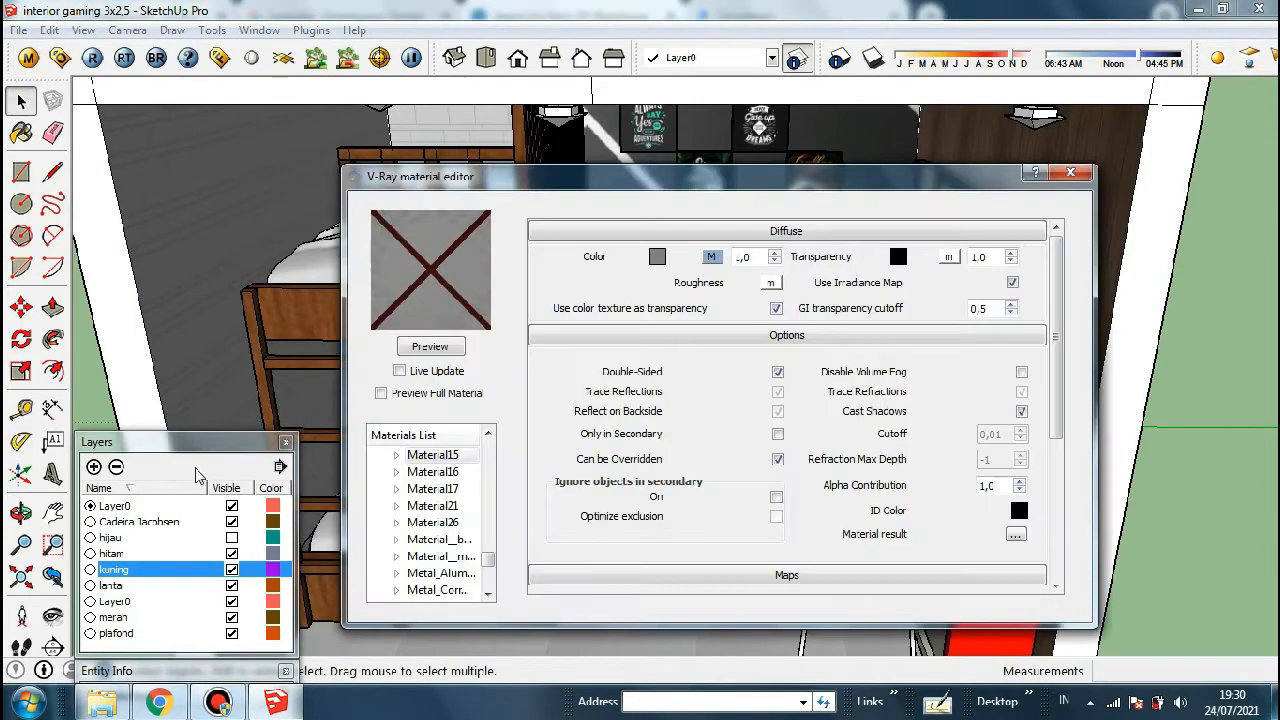
Rearrange the Layers, Materials and V-Ray material editor windows so they are usable while the bunk bed stays in view
mouse_move(190, 446)
mouse_down()
mouse_move(183, 246)
mouse_move(183, 340)
mouse_move(191, 325)
mouse_up()
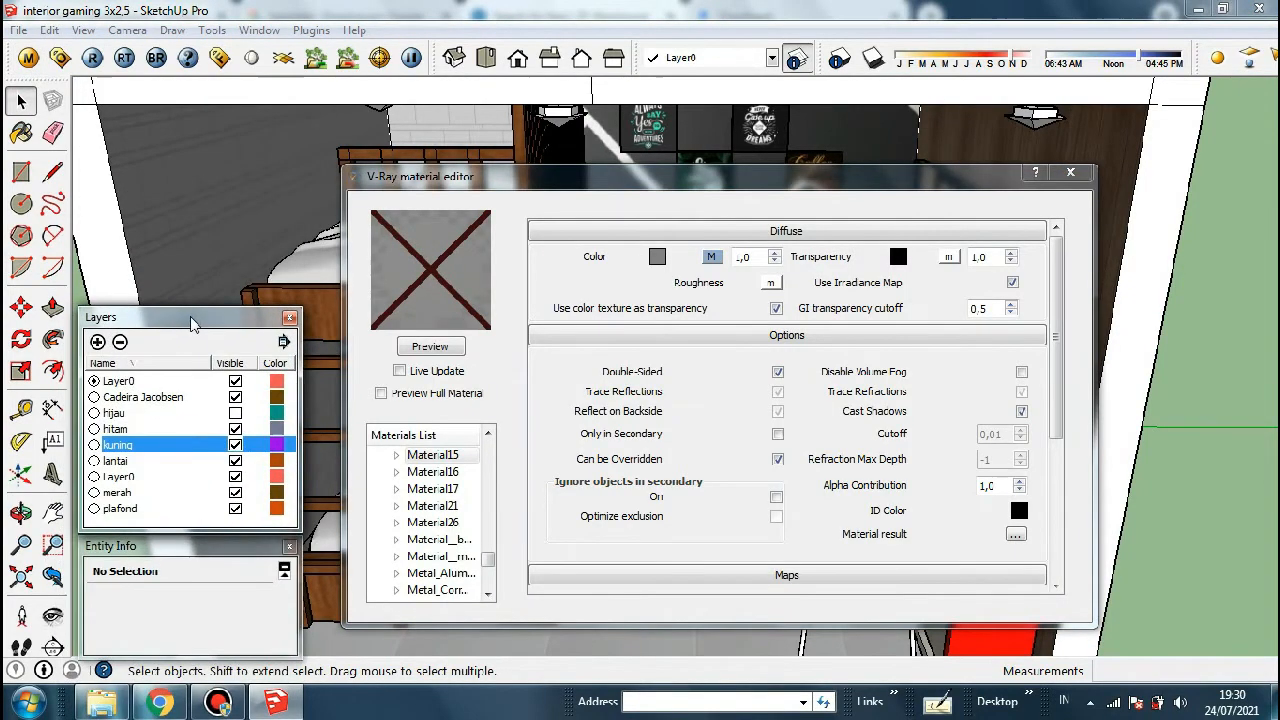
drag(460, 176, 732, 149)
key(b)
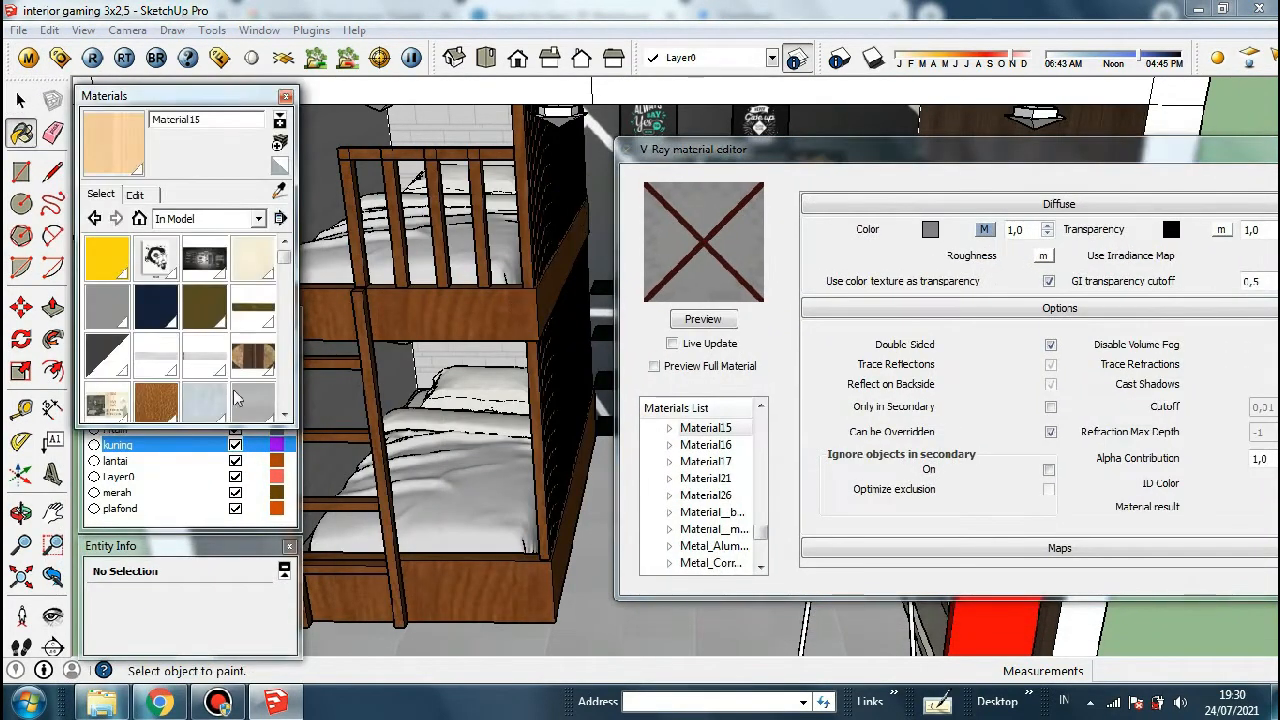
drag(222, 100, 222, 33)
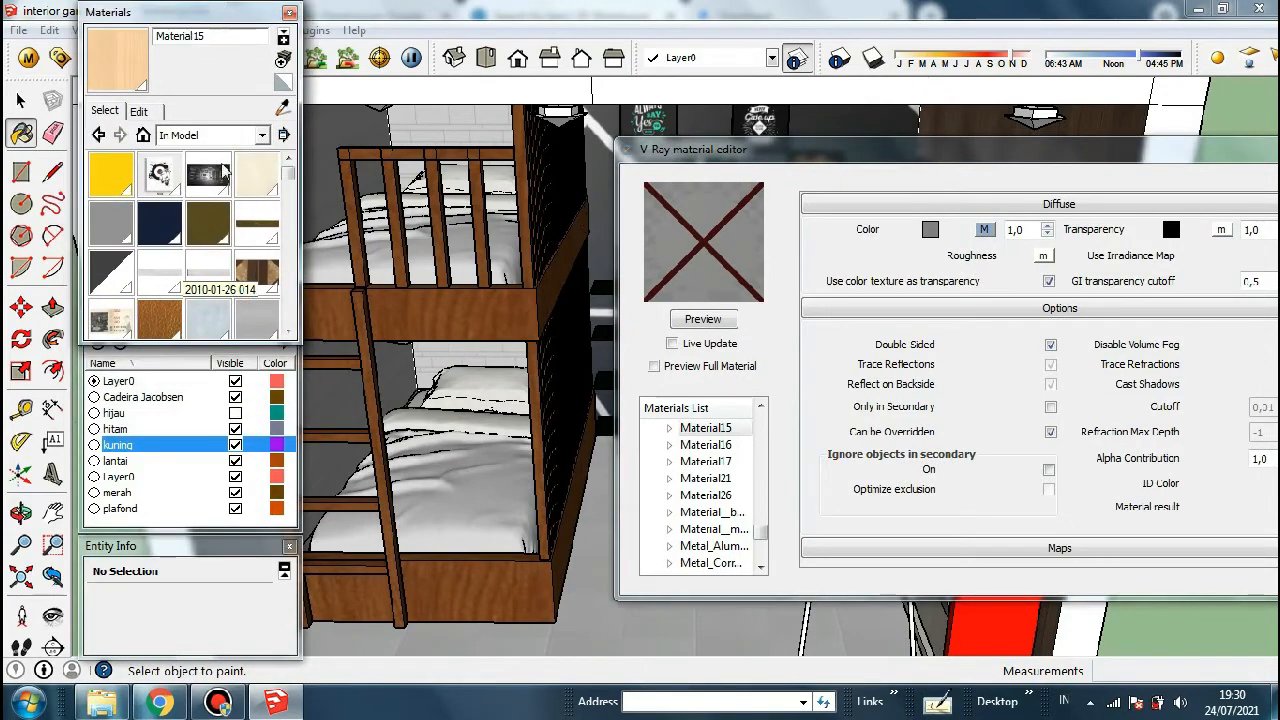
drag(217, 336, 217, 378)
drag(219, 12, 216, 42)
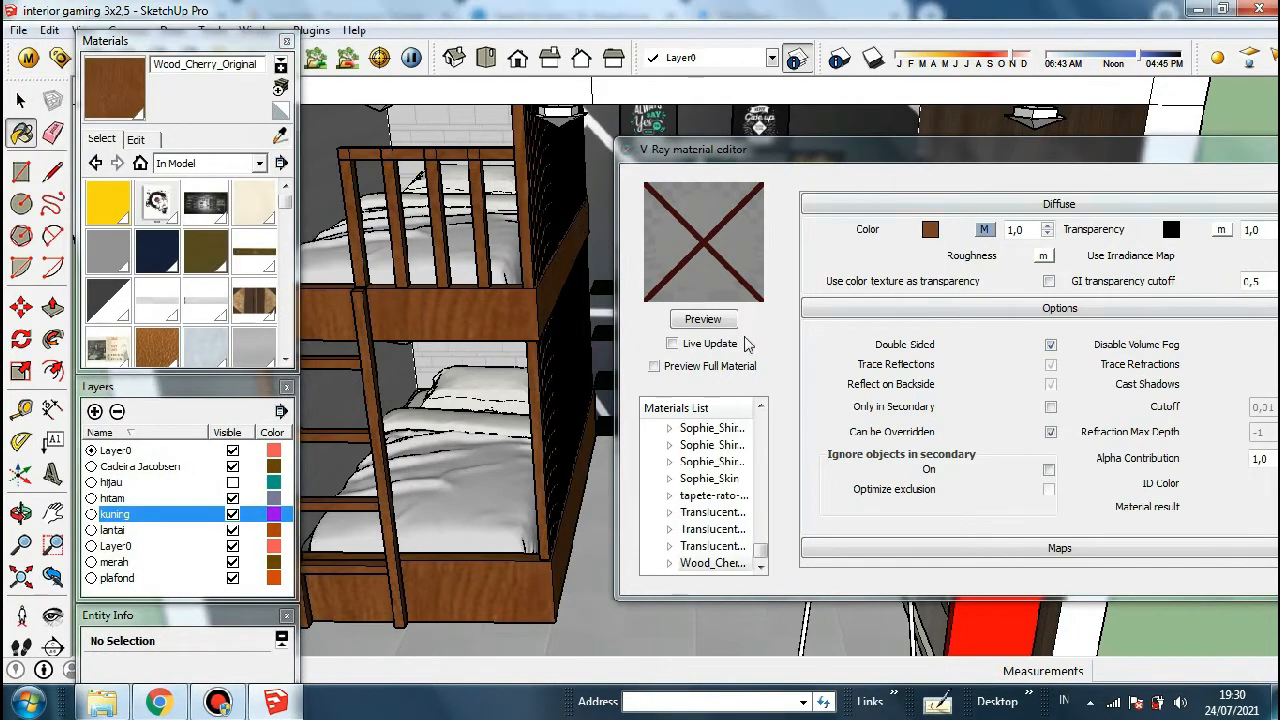
Preview the bunk bed's Wood_Cherry_Original material and add a reflection layer to it
click(702, 319)
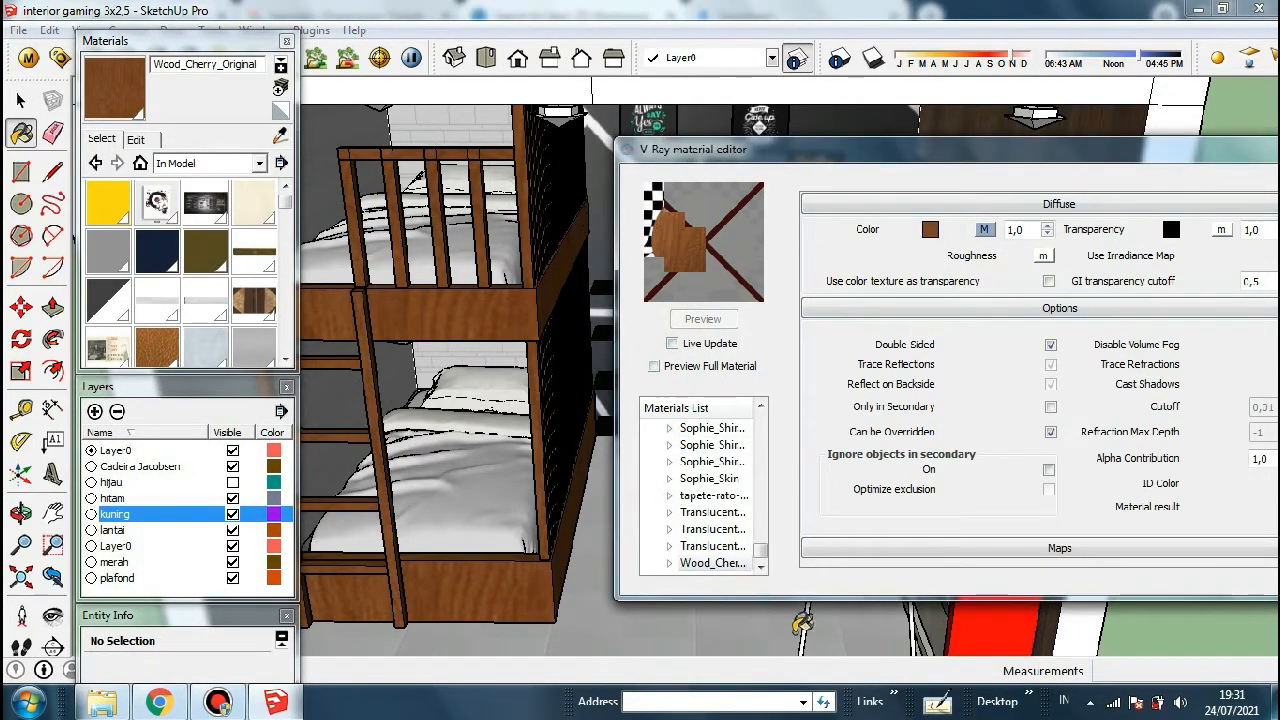
right_click(724, 563)
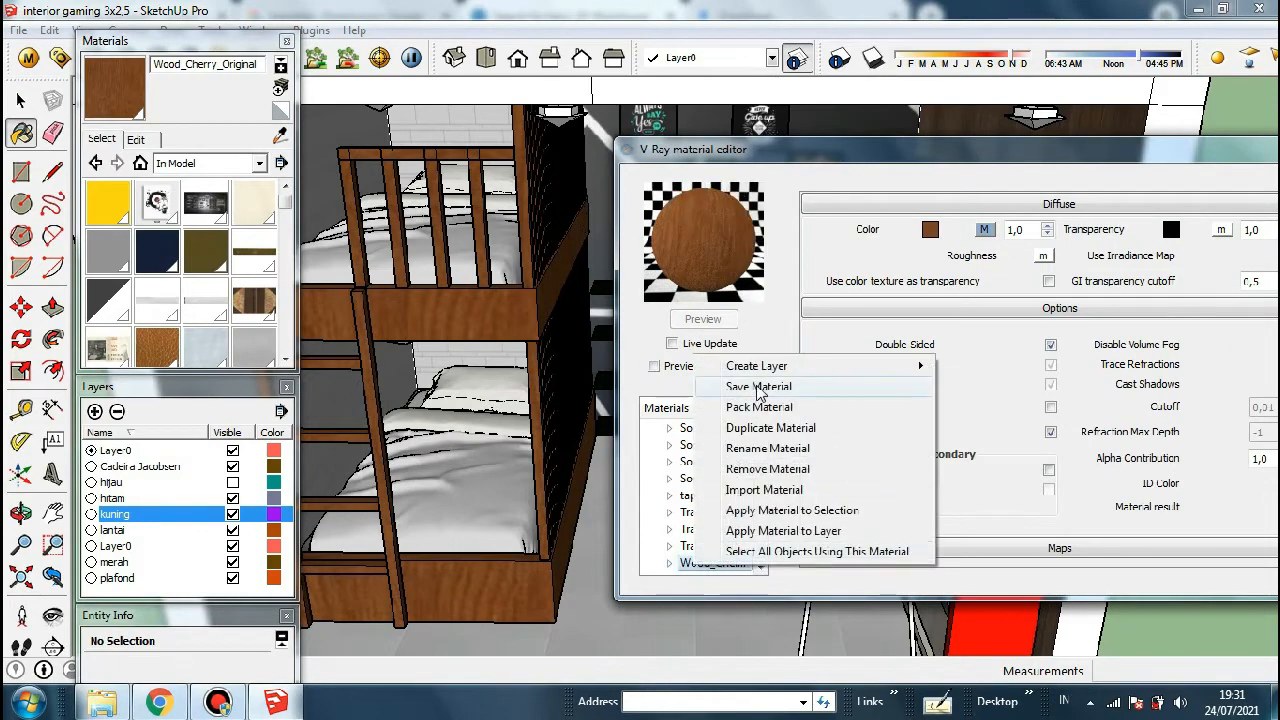
mouse_move(757, 367)
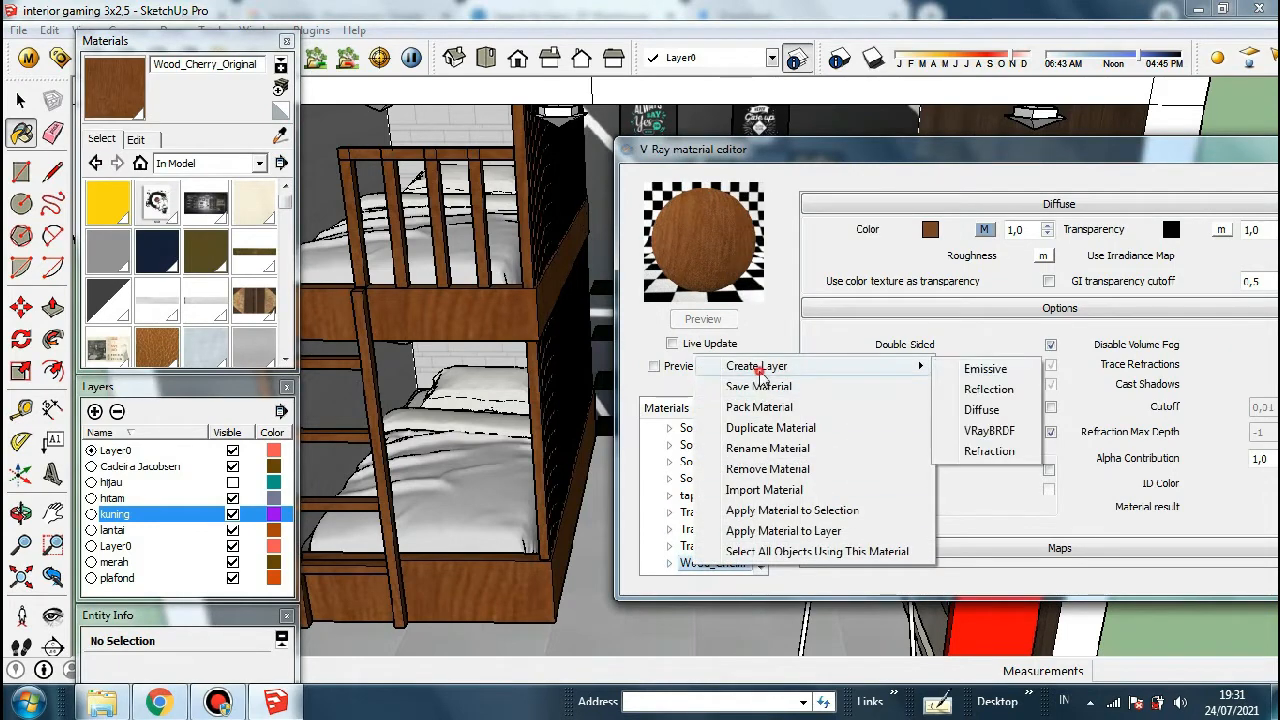
click(1003, 393)
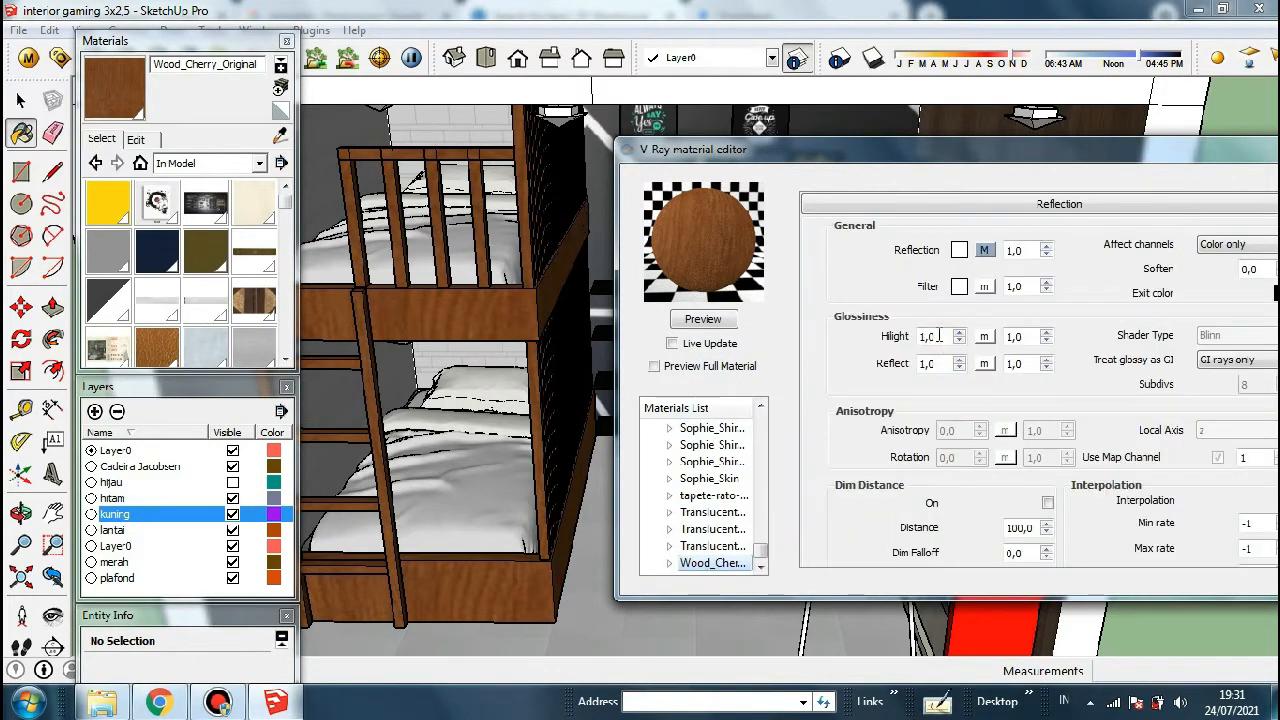
Set the cherry wood's Hilight and Reflect glossiness to 0,07 and its subdivs to 46, and update the preview
click(940, 336)
drag(944, 365, 913, 374)
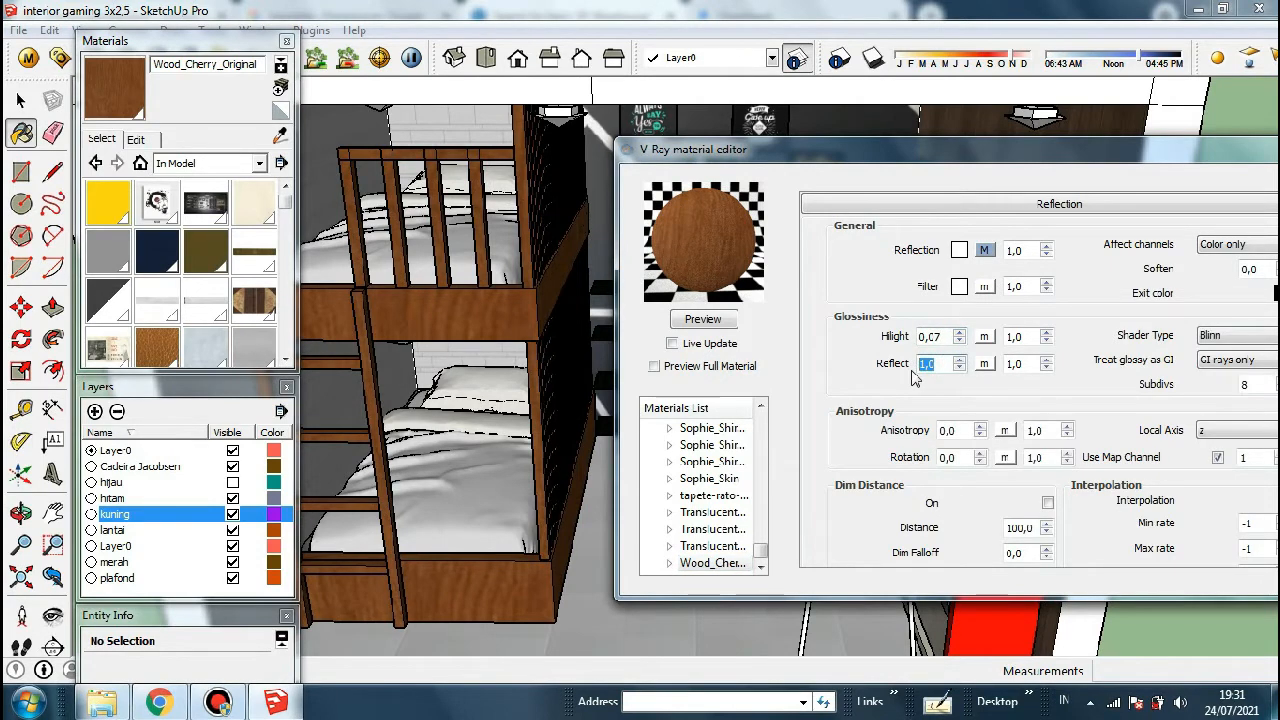
text(0,07)
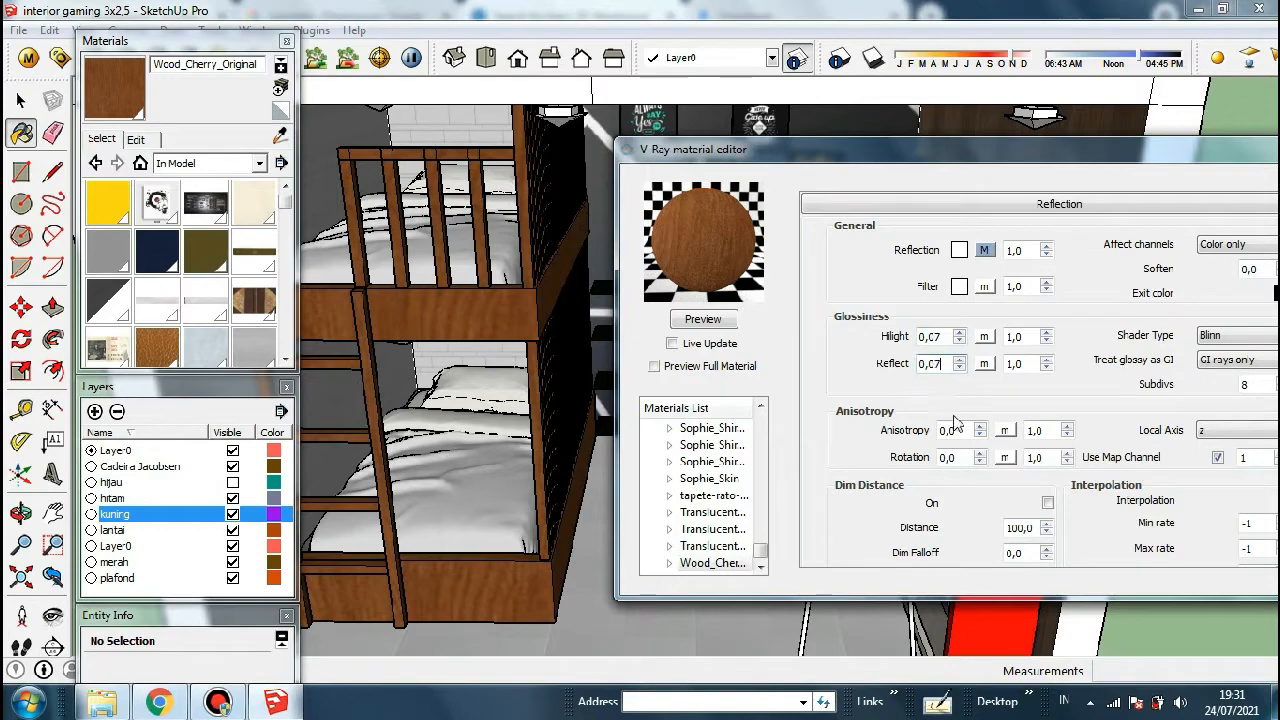
drag(1256, 386, 1240, 391)
drag(1176, 150, 1015, 217)
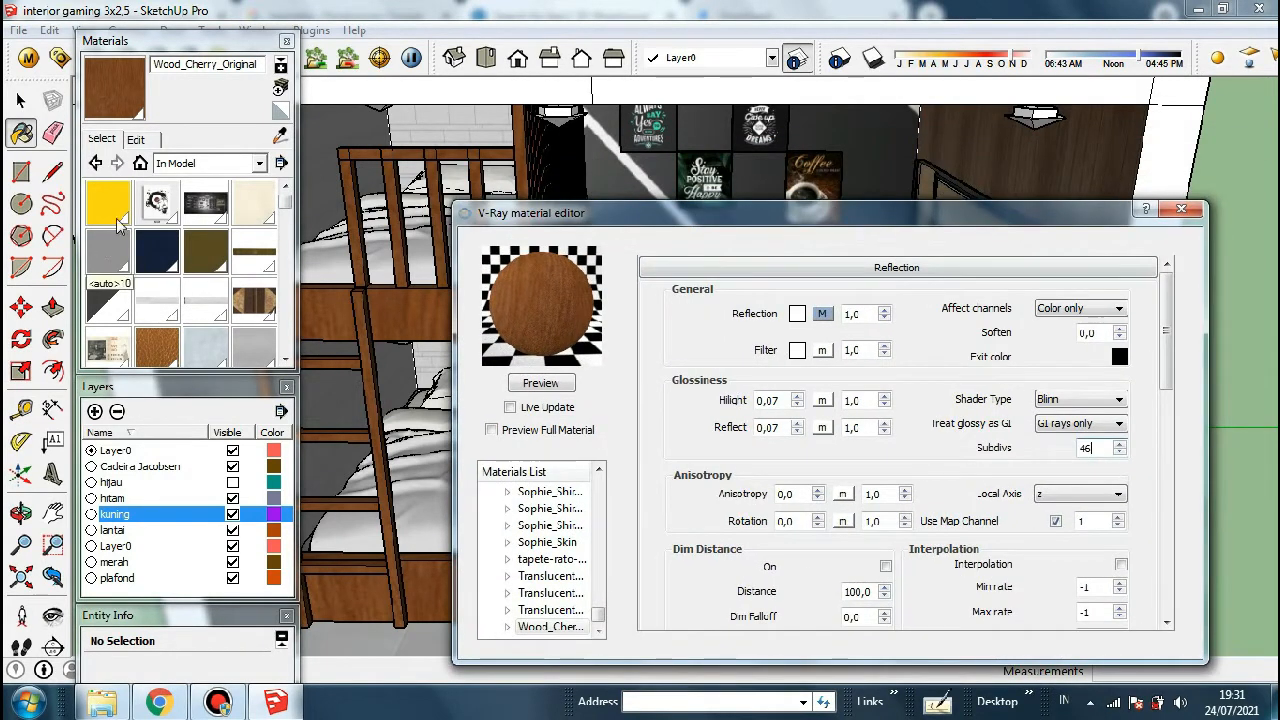
click(281, 137)
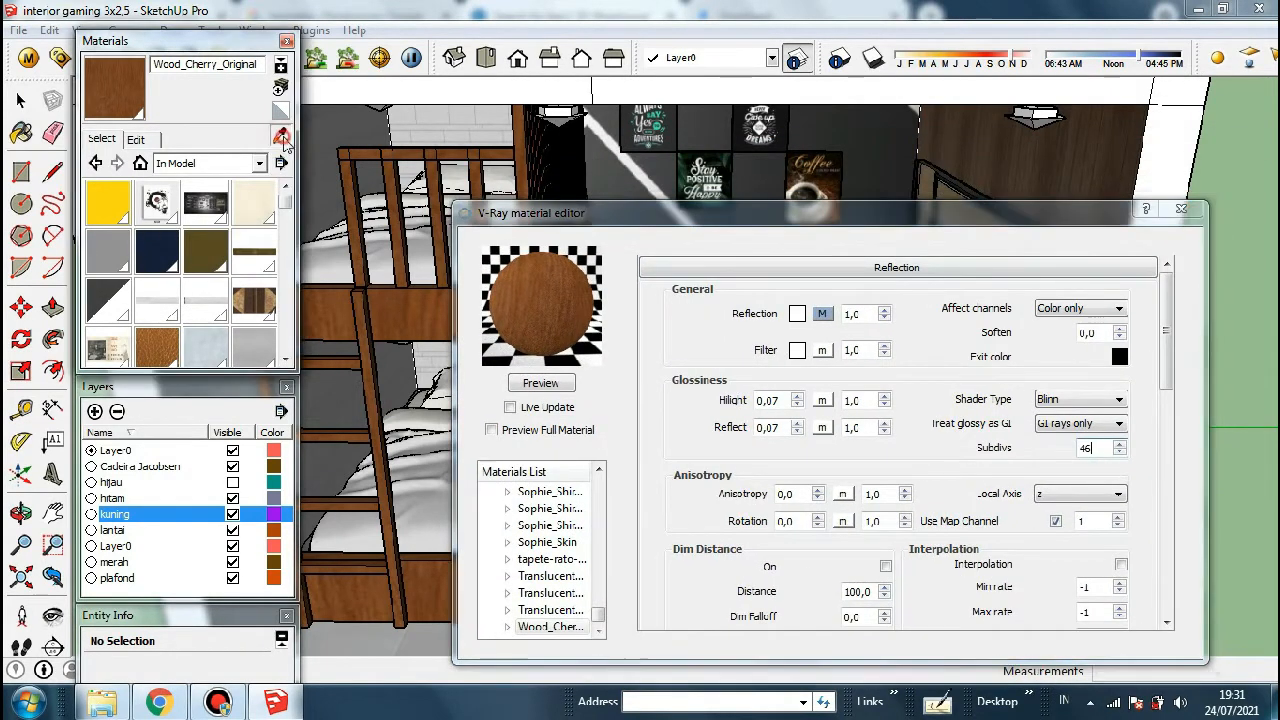
click(538, 393)
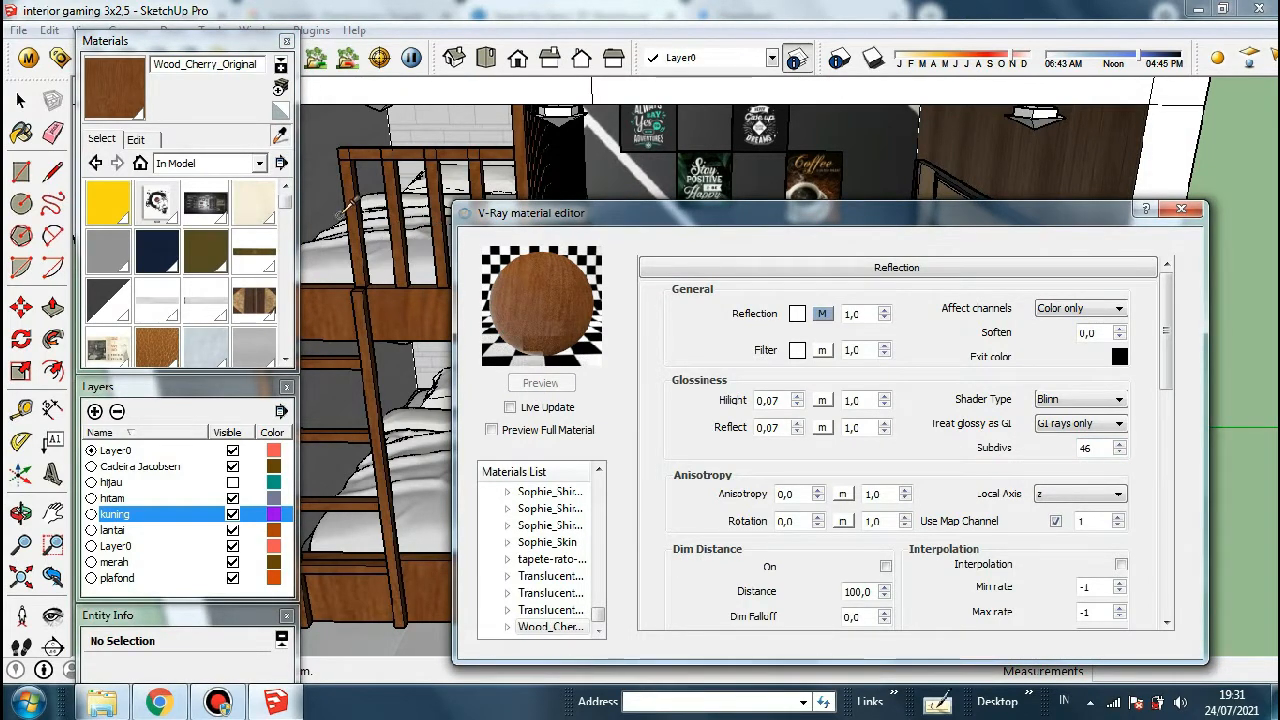
Sample Material3 from the white brick wall behind the bunk bed and add a reflection layer to it
click(320, 140)
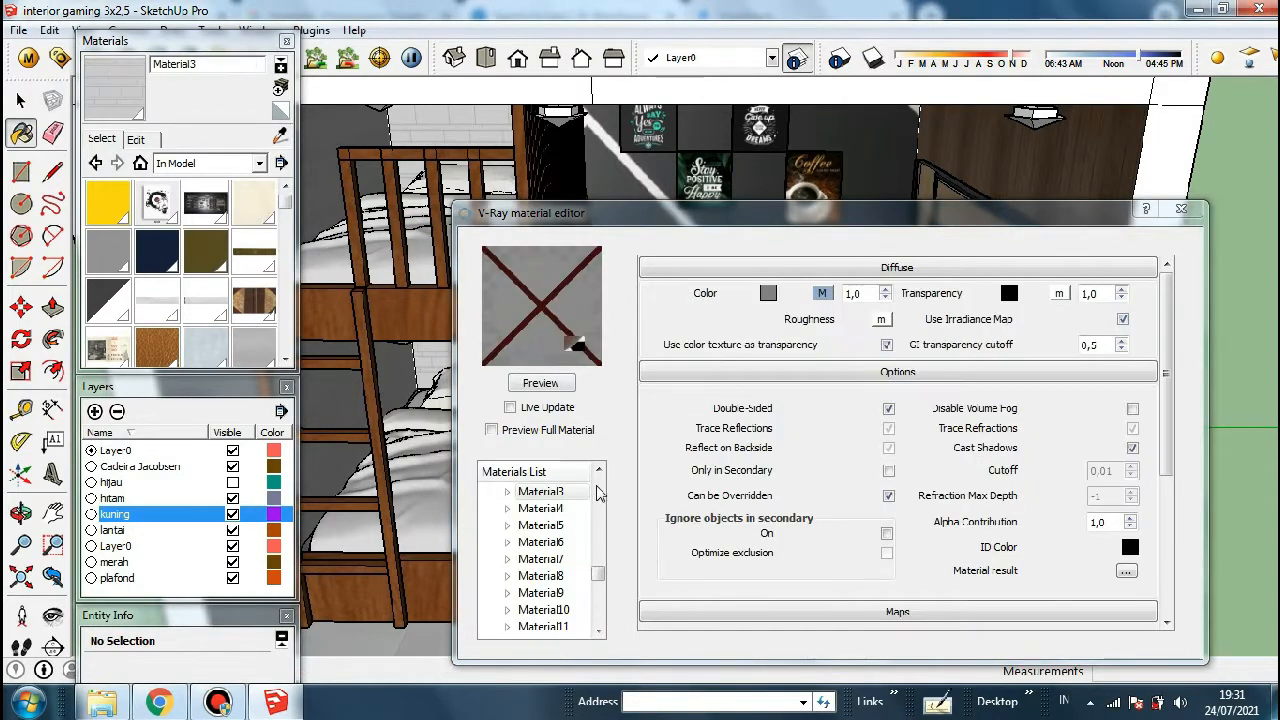
right_click(560, 494)
mouse_move(700, 505)
click(831, 527)
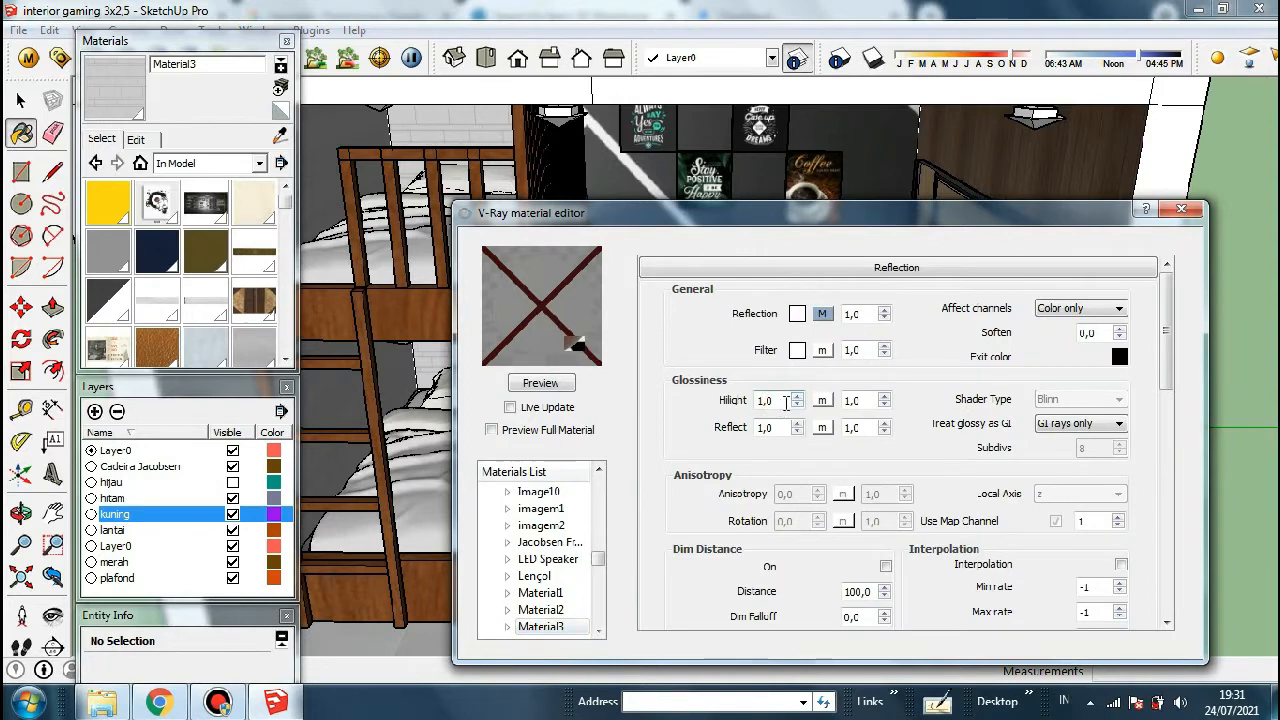
Set Material3's Hilight and Reflect glossiness to 0,07 and its subdivs to 46, and update the preview
double_click(766, 400)
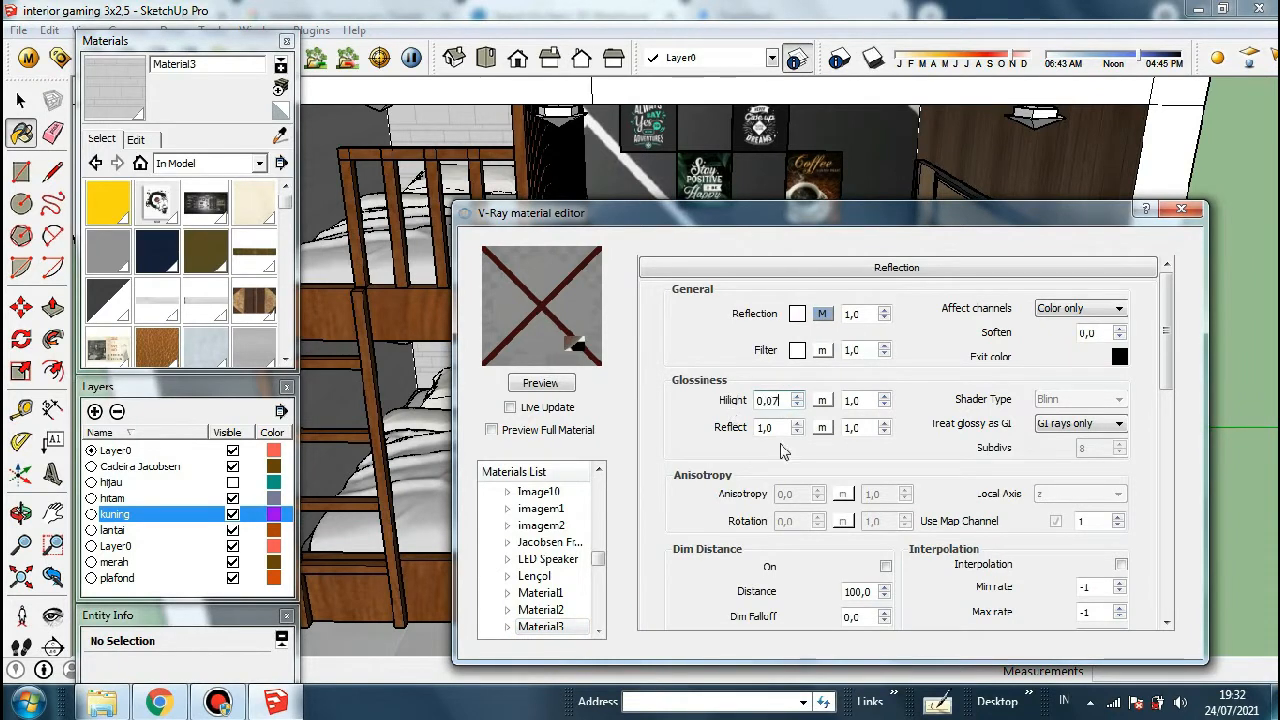
double_click(762, 427)
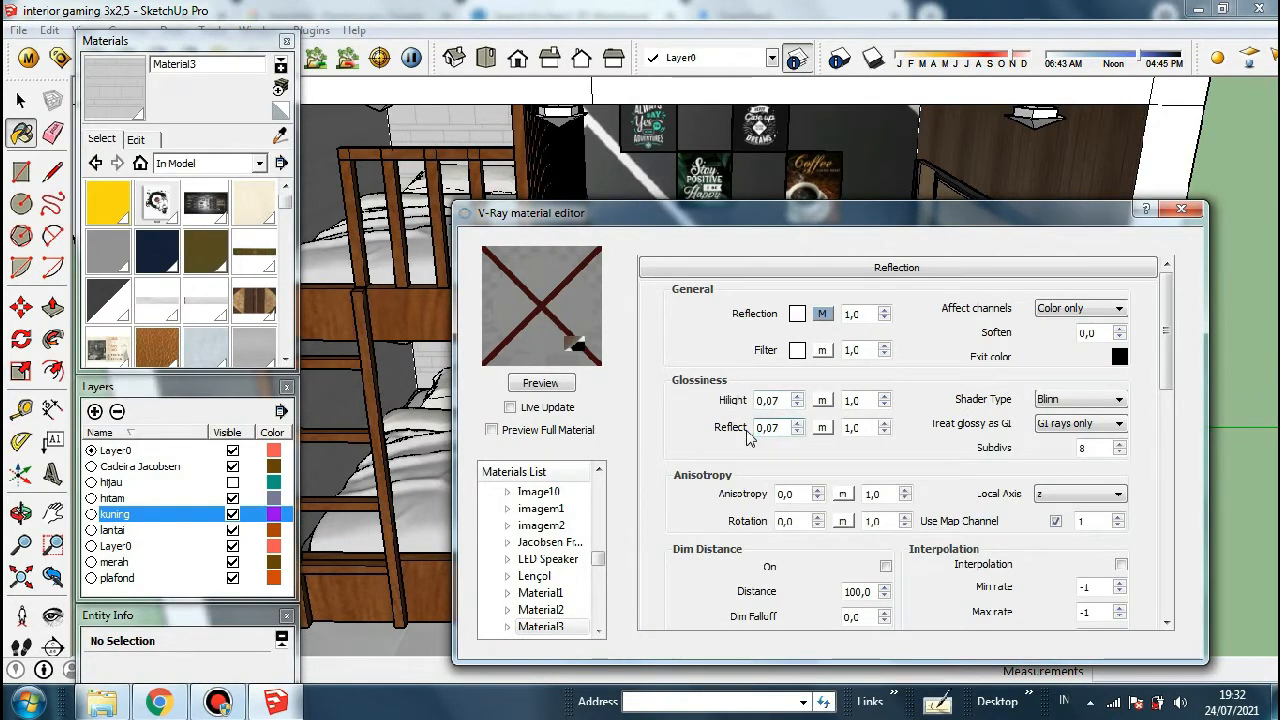
double_click(1080, 448)
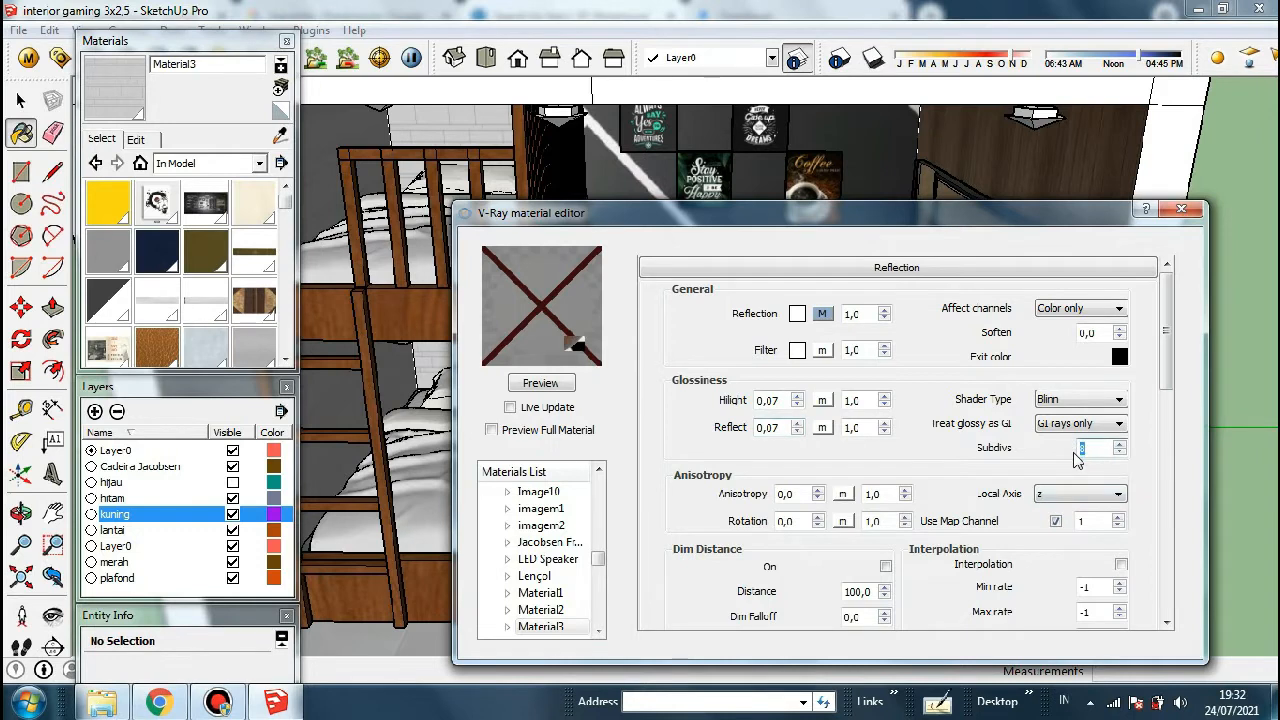
click(548, 384)
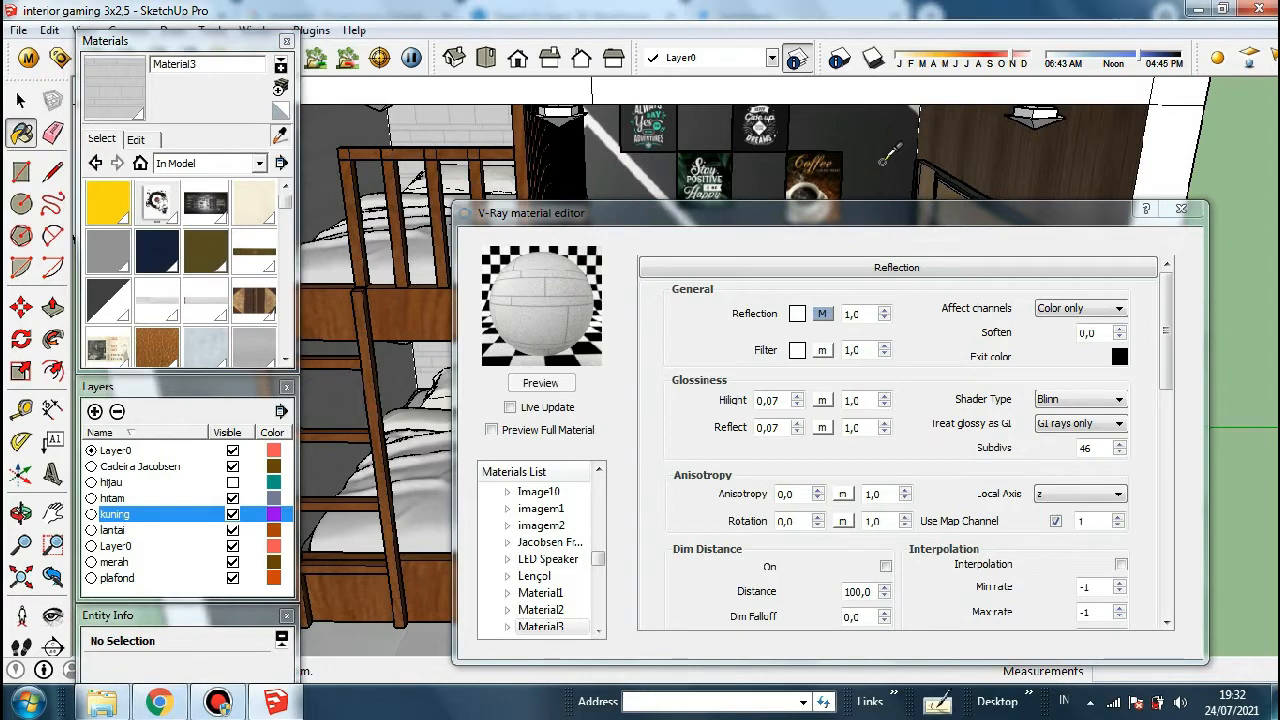
Sample Material2 from the dark wall beside the posters and add a reflection layer to it
click(881, 163)
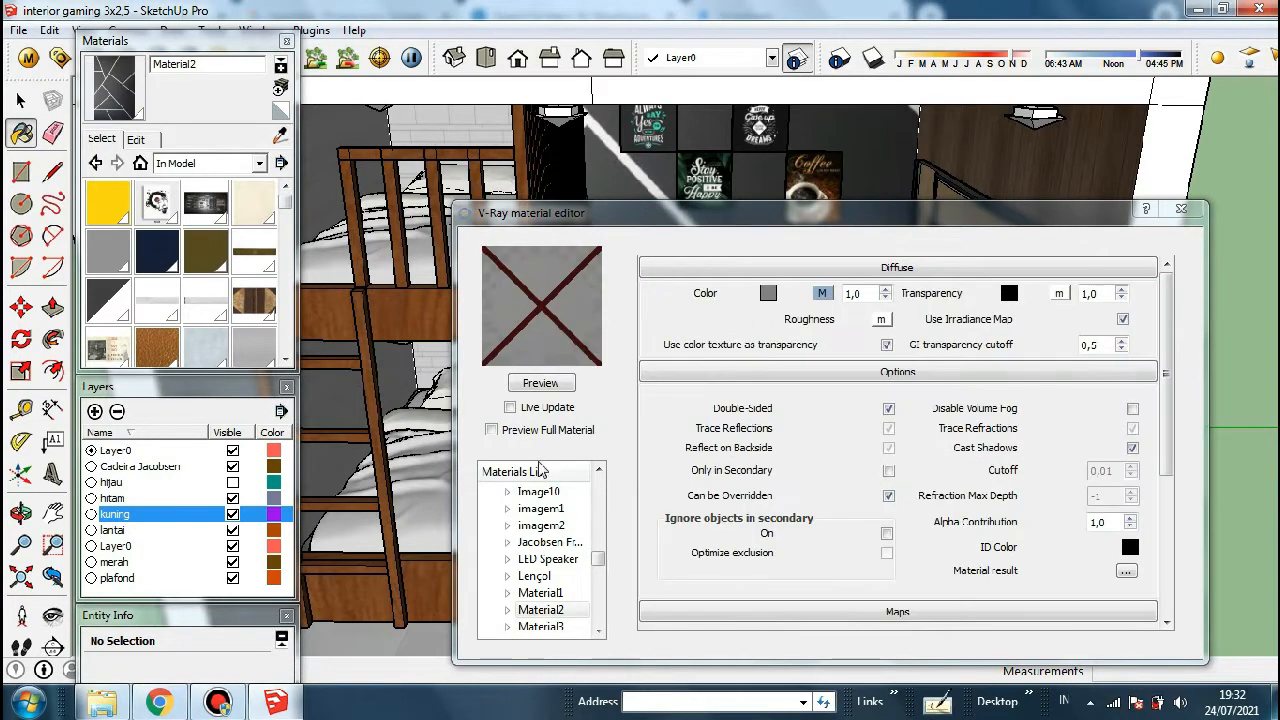
right_click(540, 609)
mouse_move(660, 415)
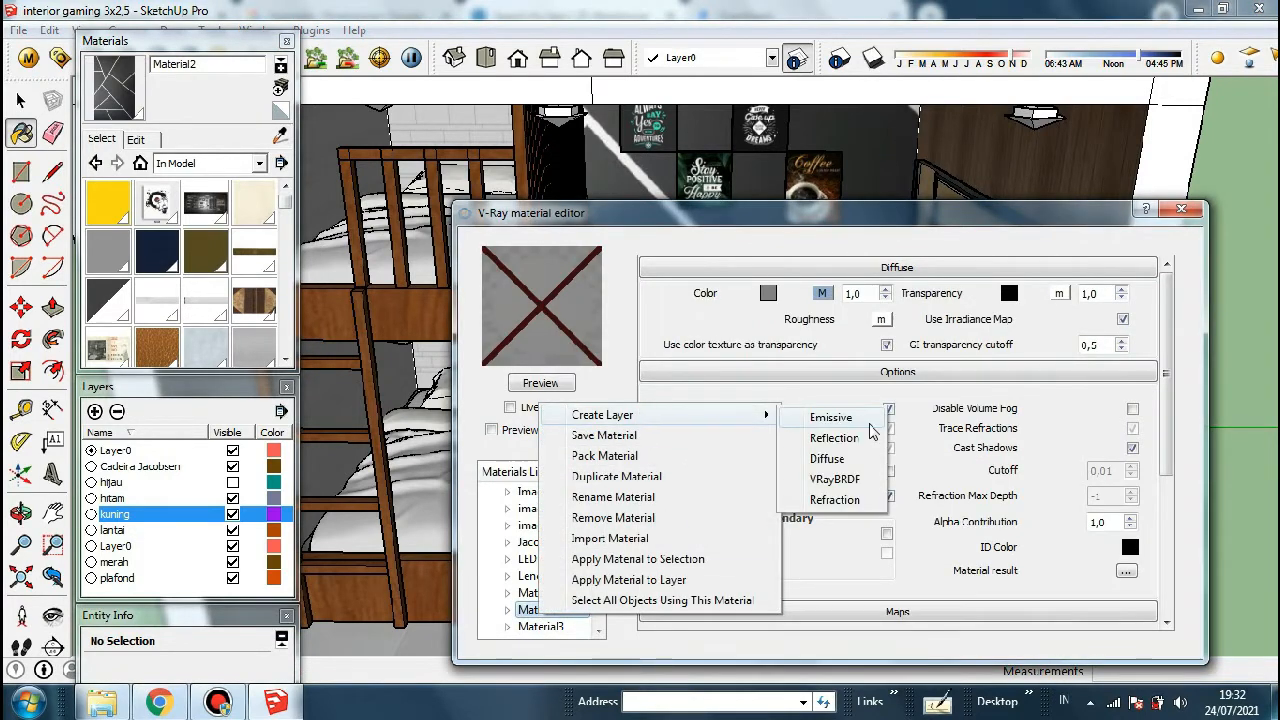
click(868, 439)
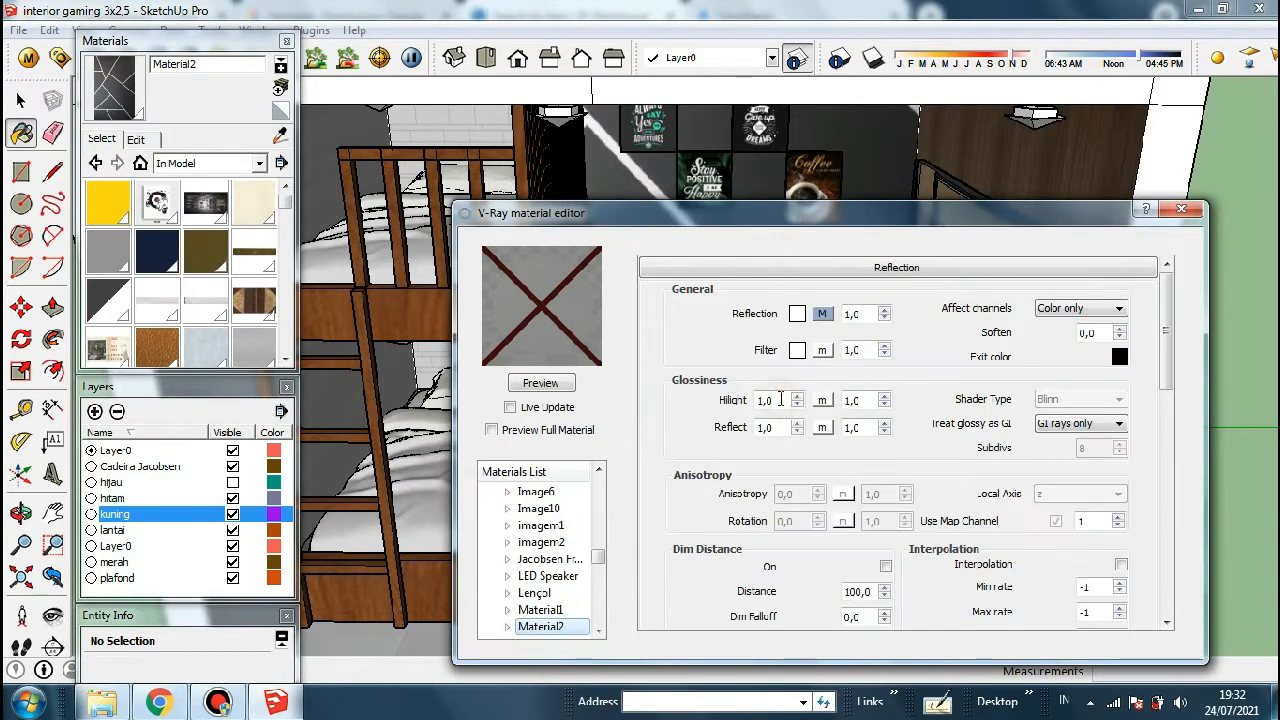
Set Material2's Hilight and Reflect glossiness to 0,07 and its subdivs to 46, and update the preview
drag(779, 402, 748, 412)
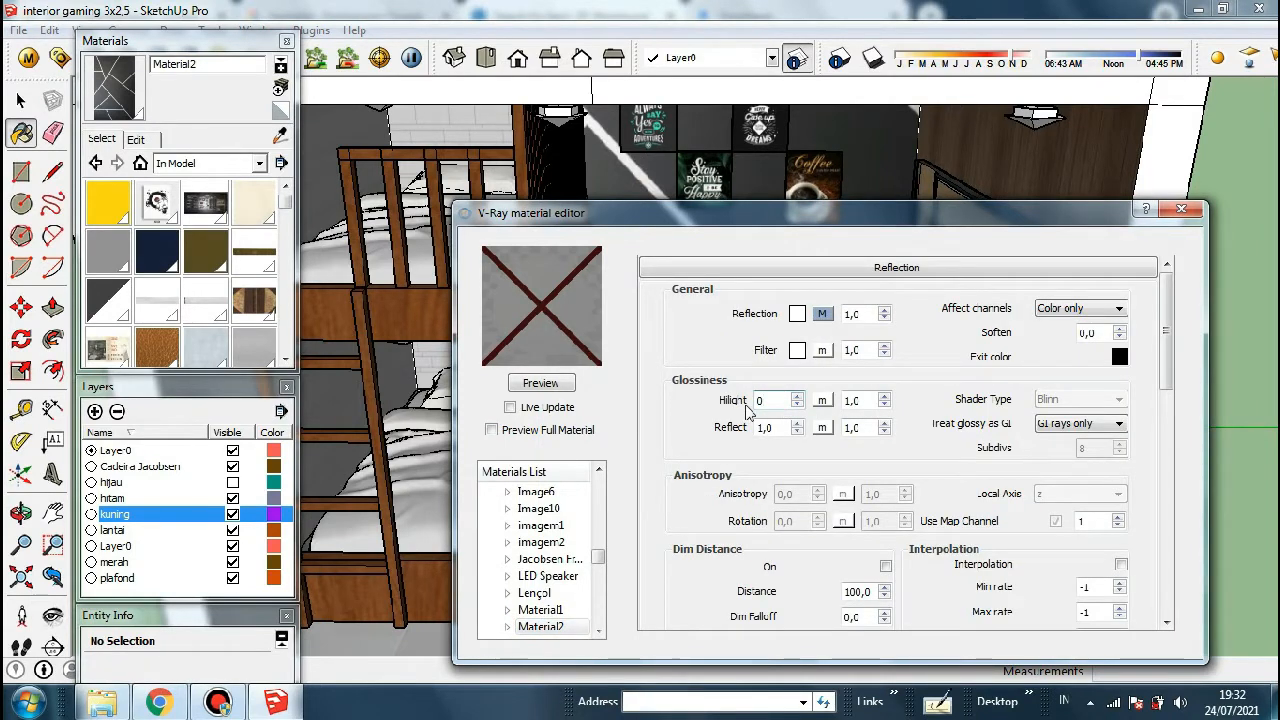
drag(784, 428, 745, 440)
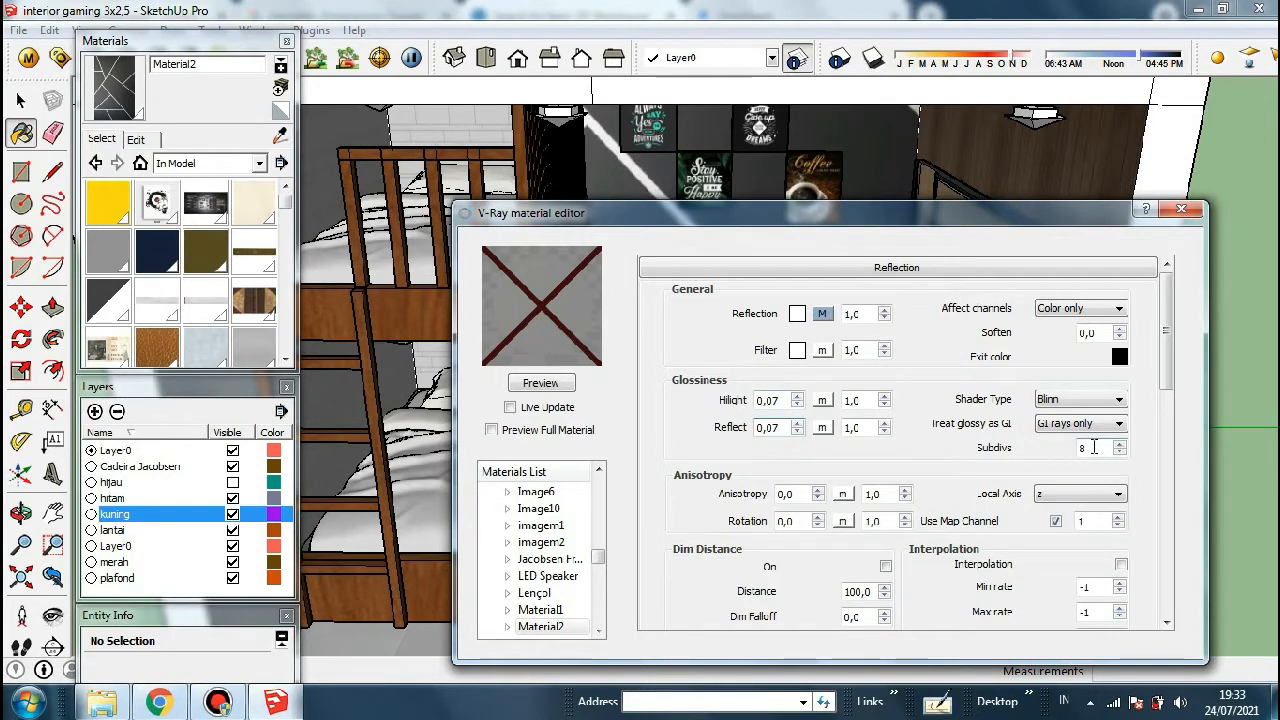
drag(1081, 449, 1072, 452)
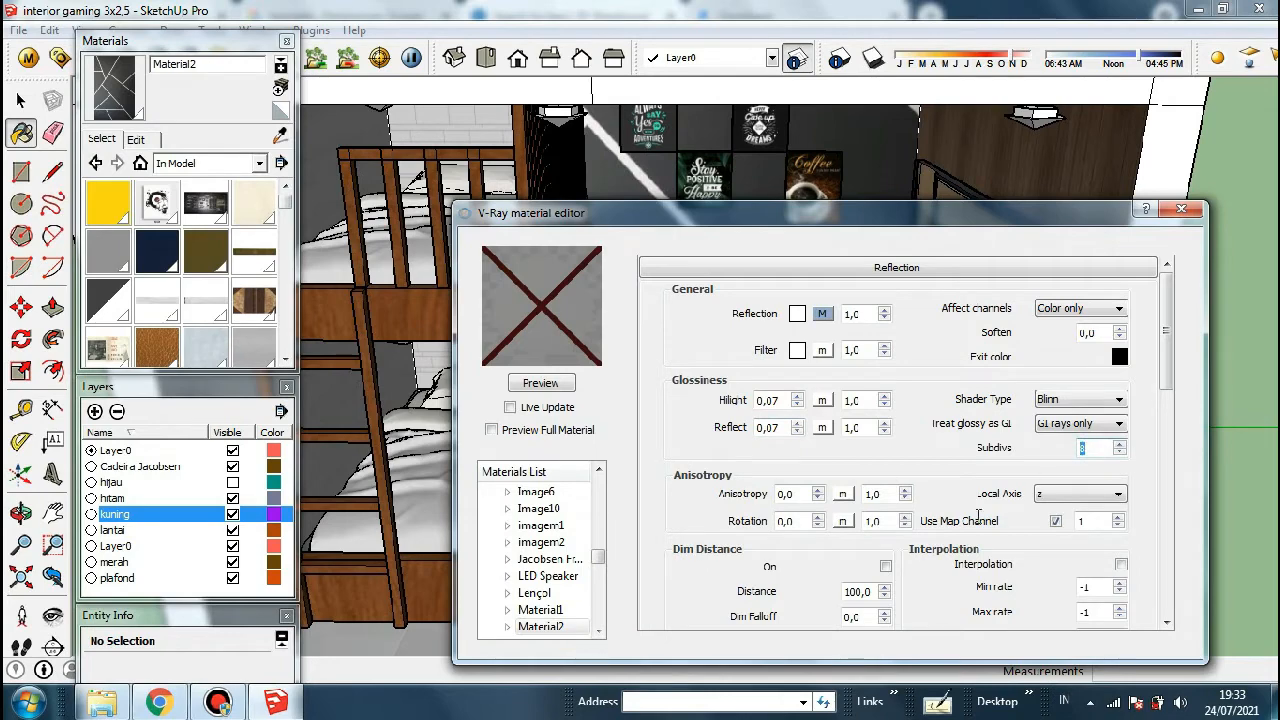
click(541, 386)
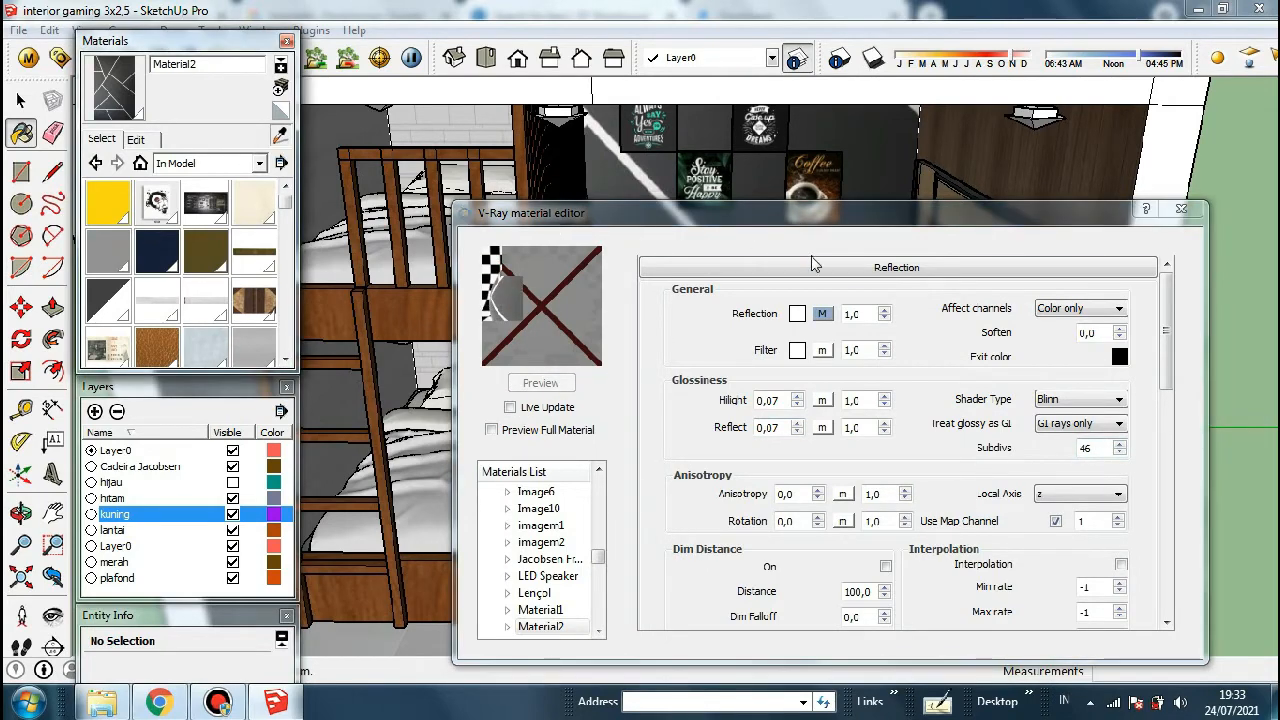
Sample the light wood Material15 from the chair and add a reflection layer to it
mouse_move(870, 220)
mouse_down()
mouse_move(733, 578)
mouse_move(843, 255)
mouse_up()
alt+click(848, 526)
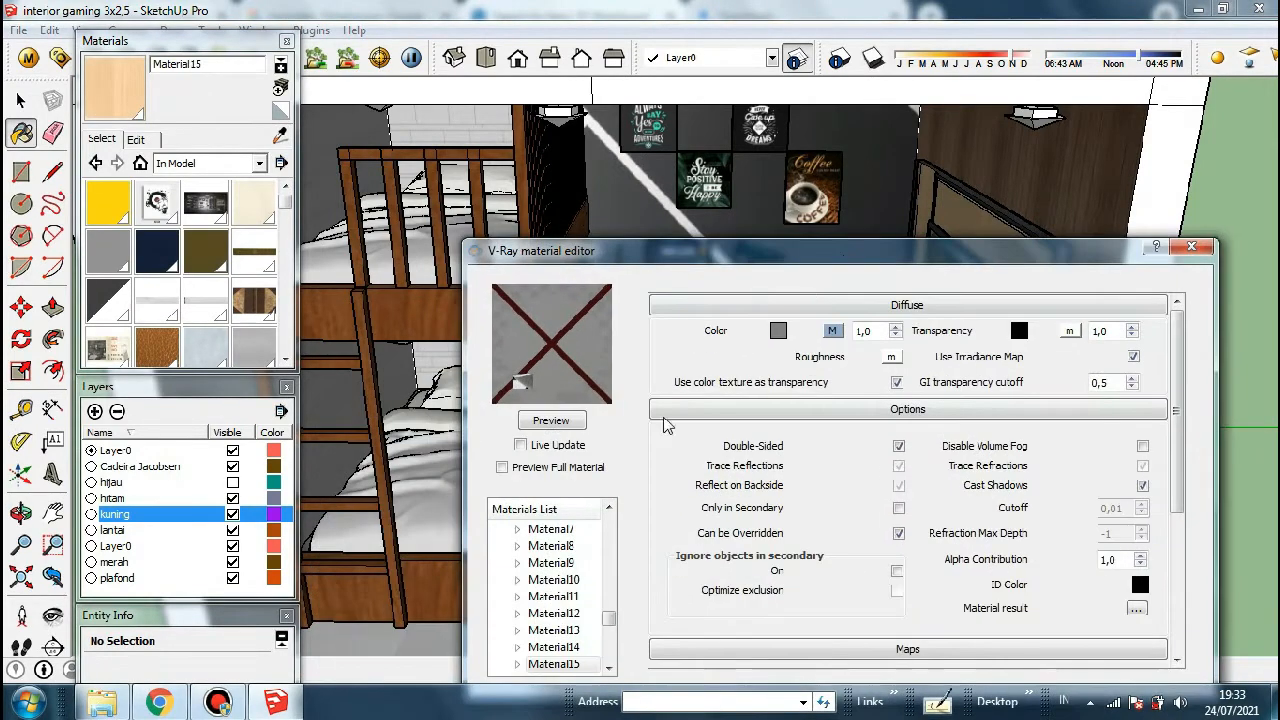
right_click(558, 665)
mouse_move(760, 469)
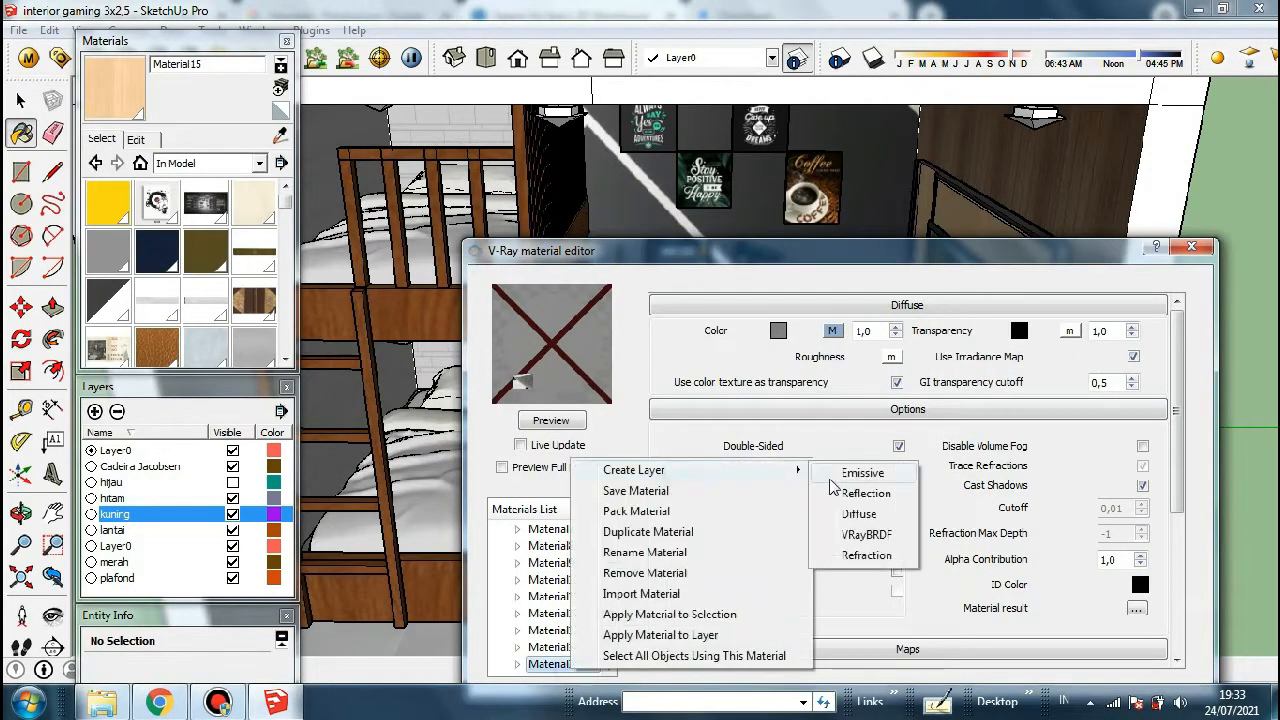
click(855, 488)
Set Material15's Hilight and Reflect glossiness to 0,07 and its subdivs to 46, and update the preview
click(785, 438)
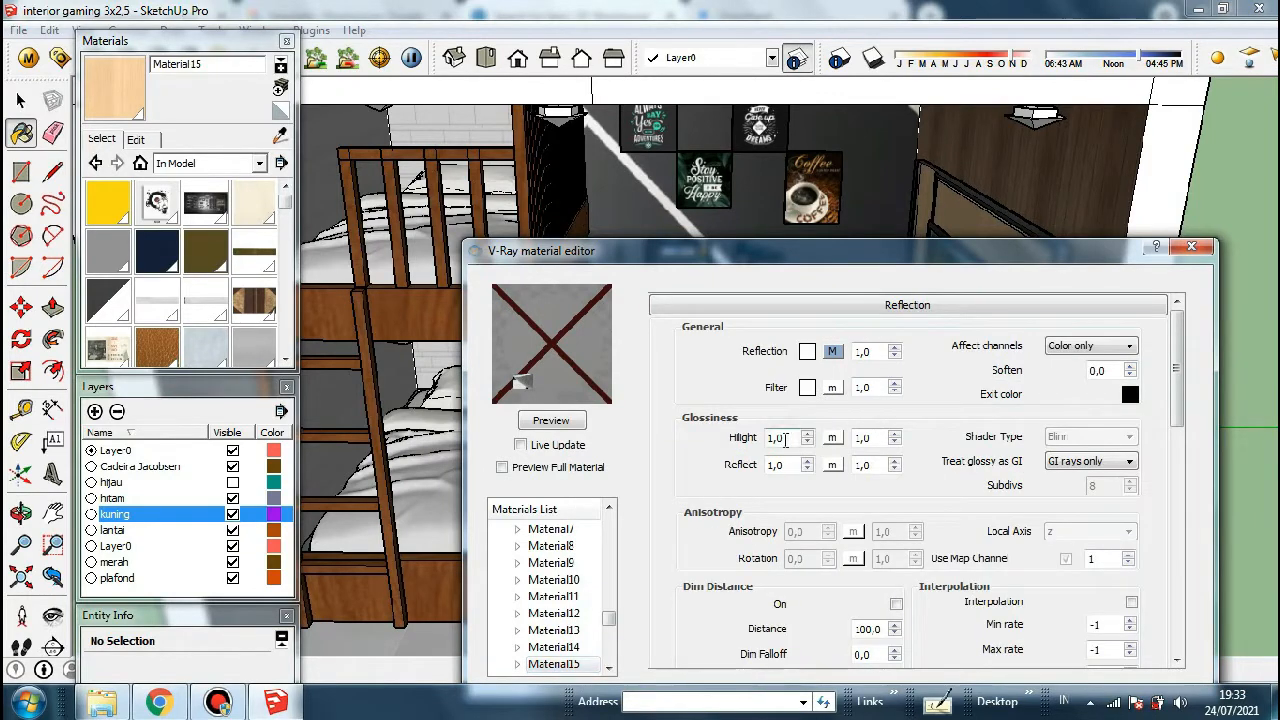
text(0)
drag(785, 438, 752, 470)
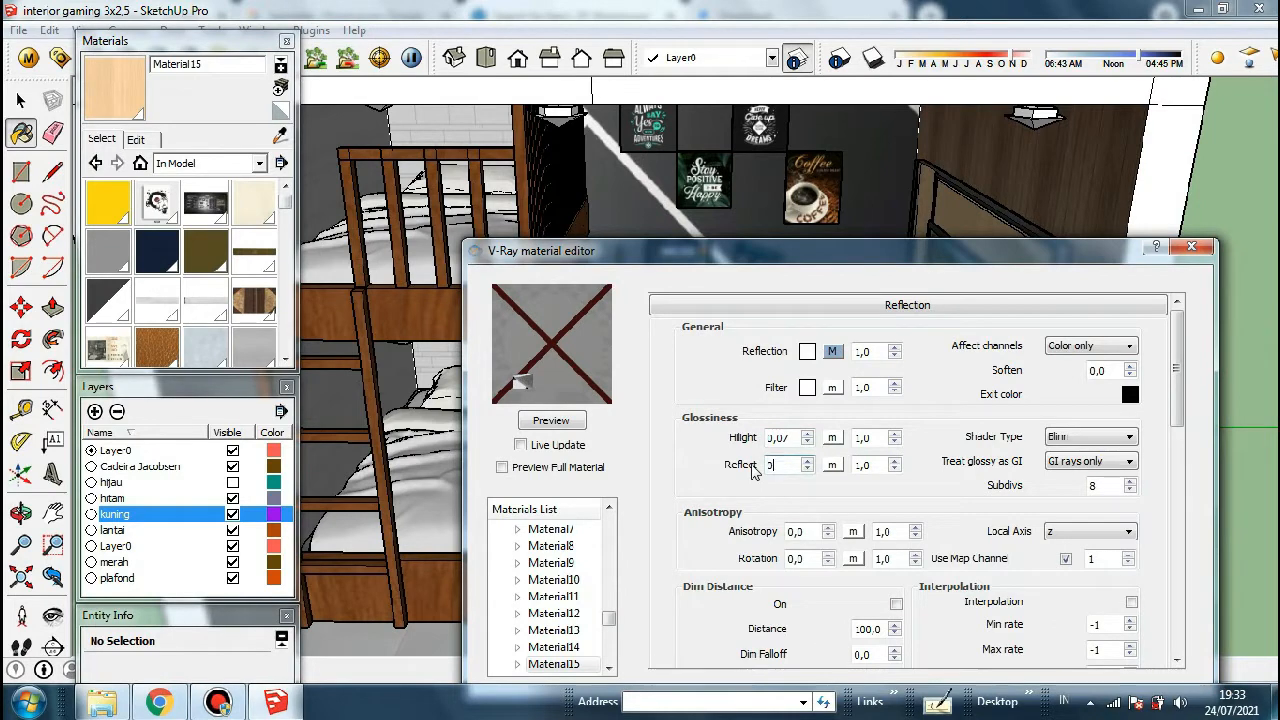
drag(1104, 486, 1080, 502)
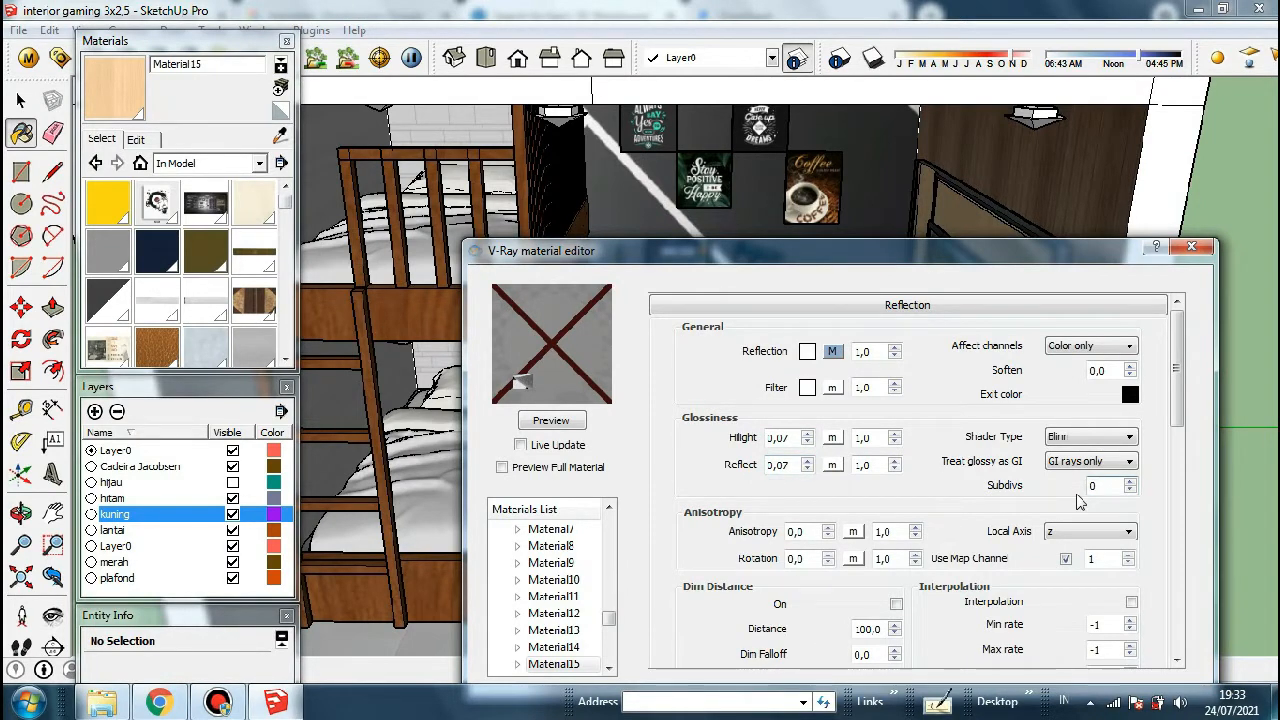
text(46)
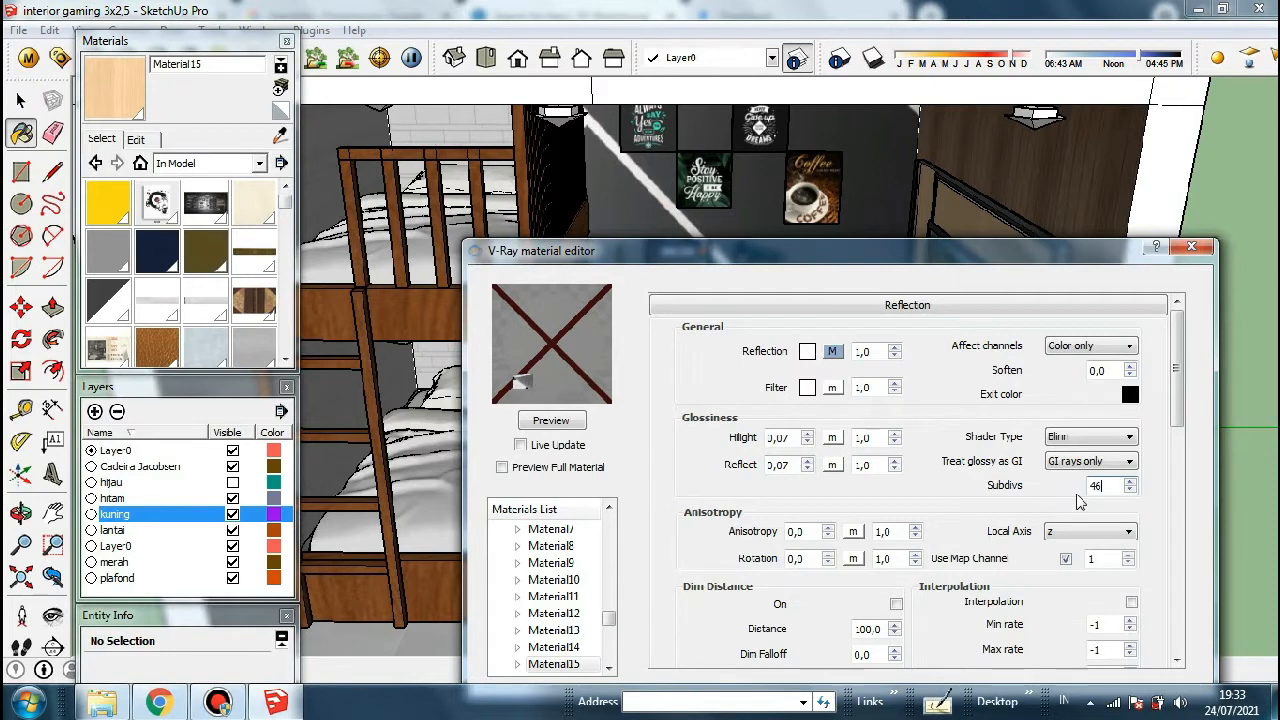
click(565, 421)
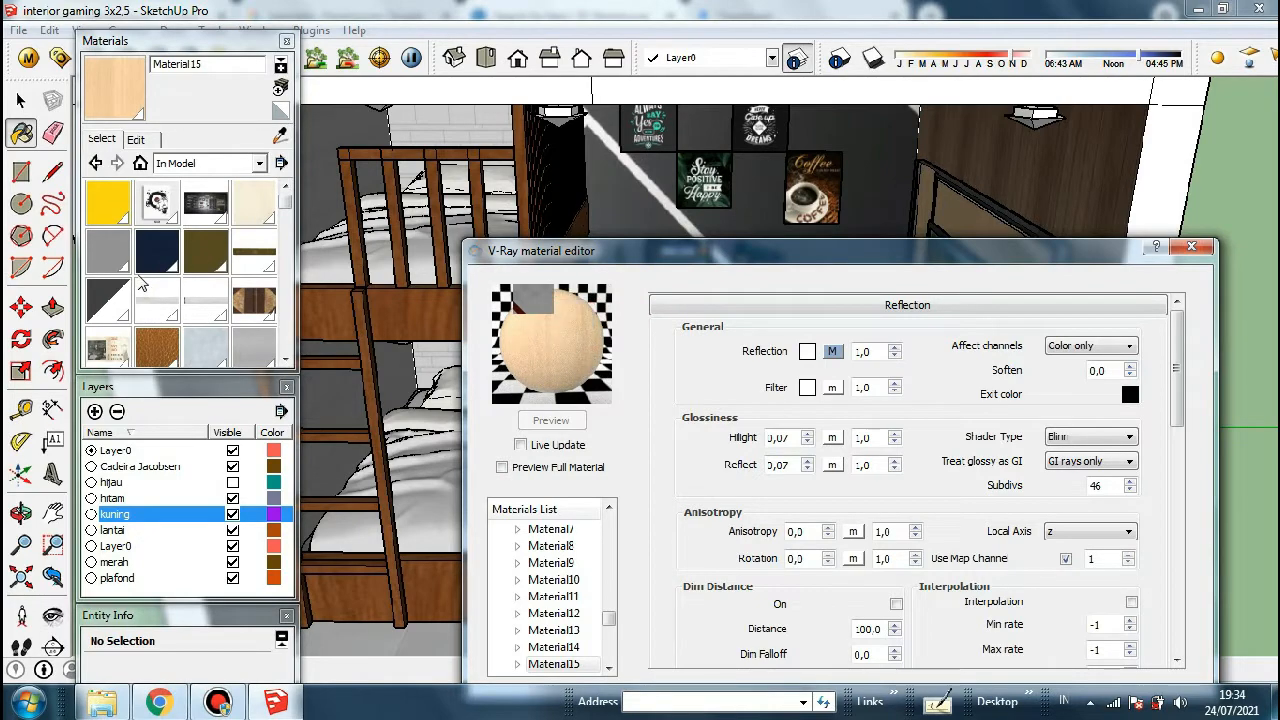
Sample the near-black Material5 from the model, preview it, and add a reflection layer to it
drag(765, 260, 386, 530)
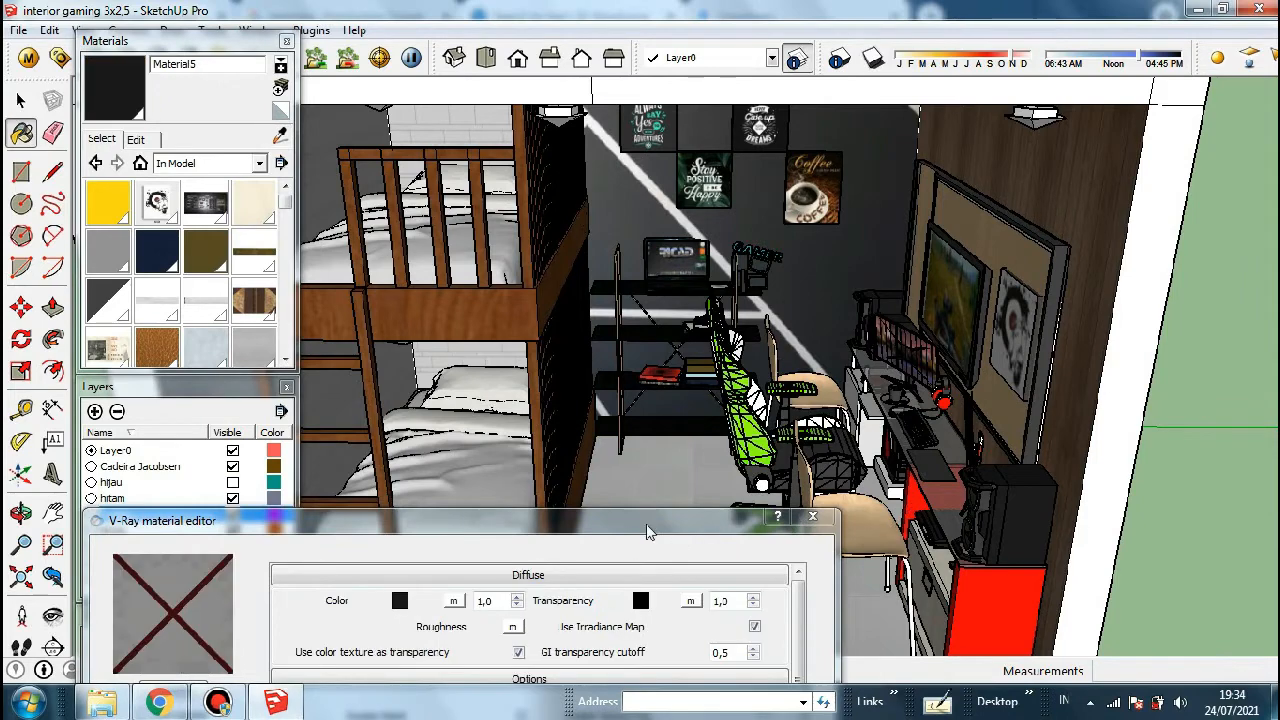
drag(646, 524, 945, 268)
click(477, 437)
drag(520, 264, 570, 200)
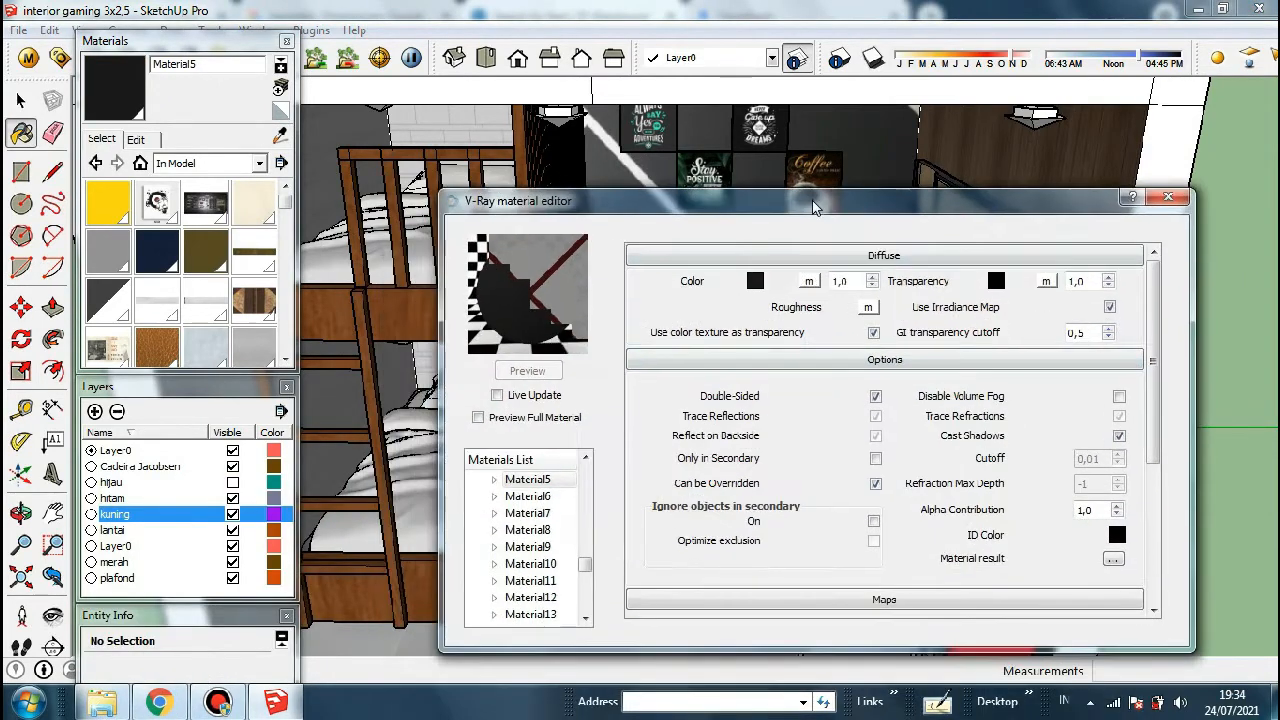
right_click(519, 487)
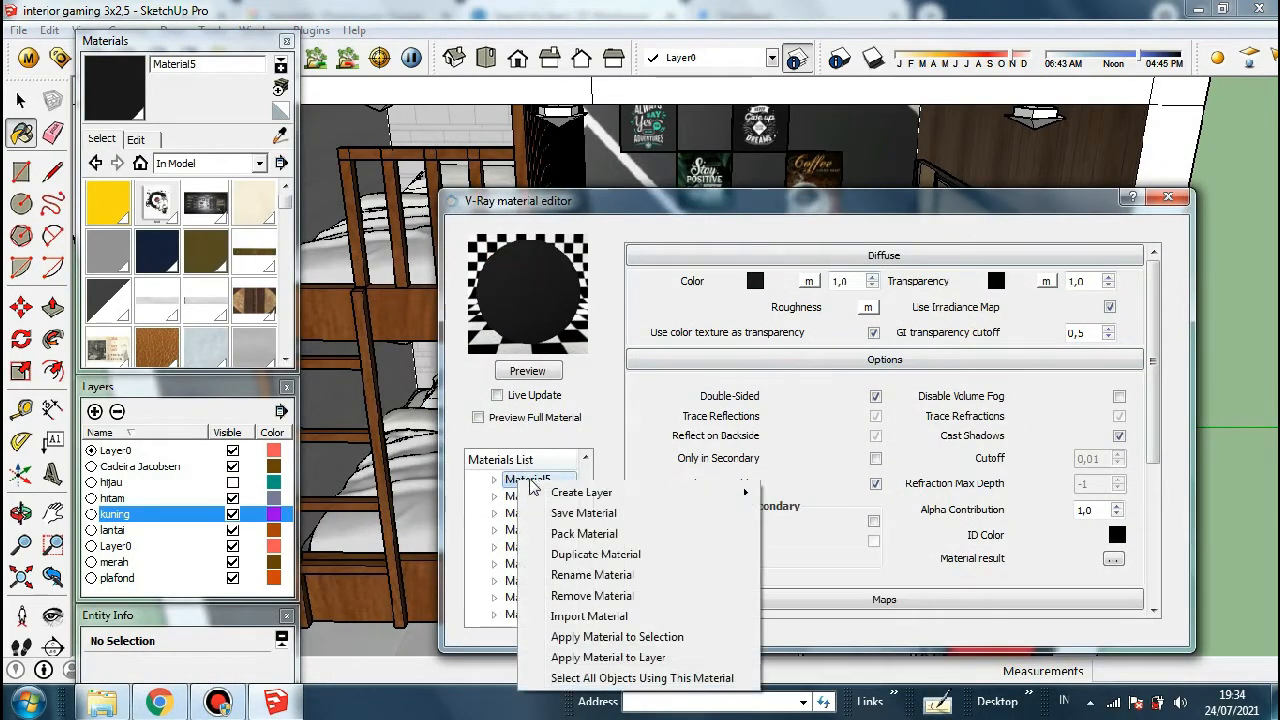
mouse_move(600, 491)
click(850, 514)
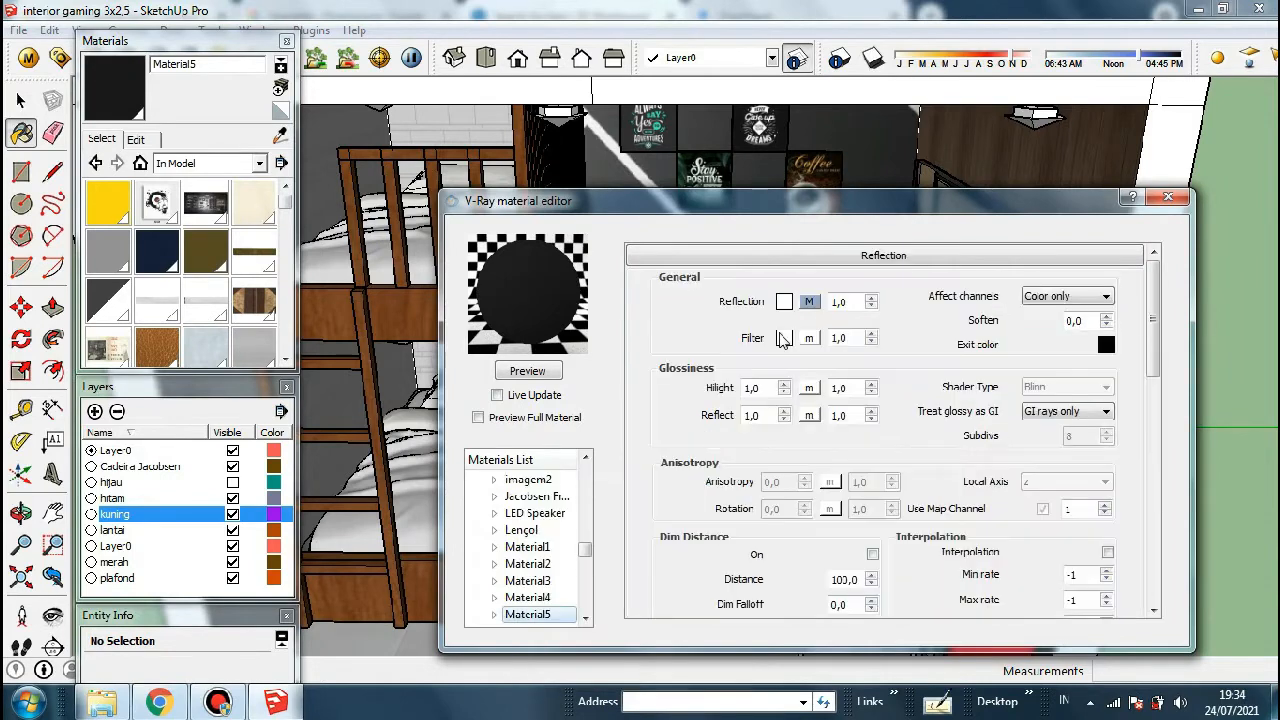
Set Material5's Hilight and Reflect glossiness to 0,7 and its subdivs to 46, and update the preview
double_click(750, 388)
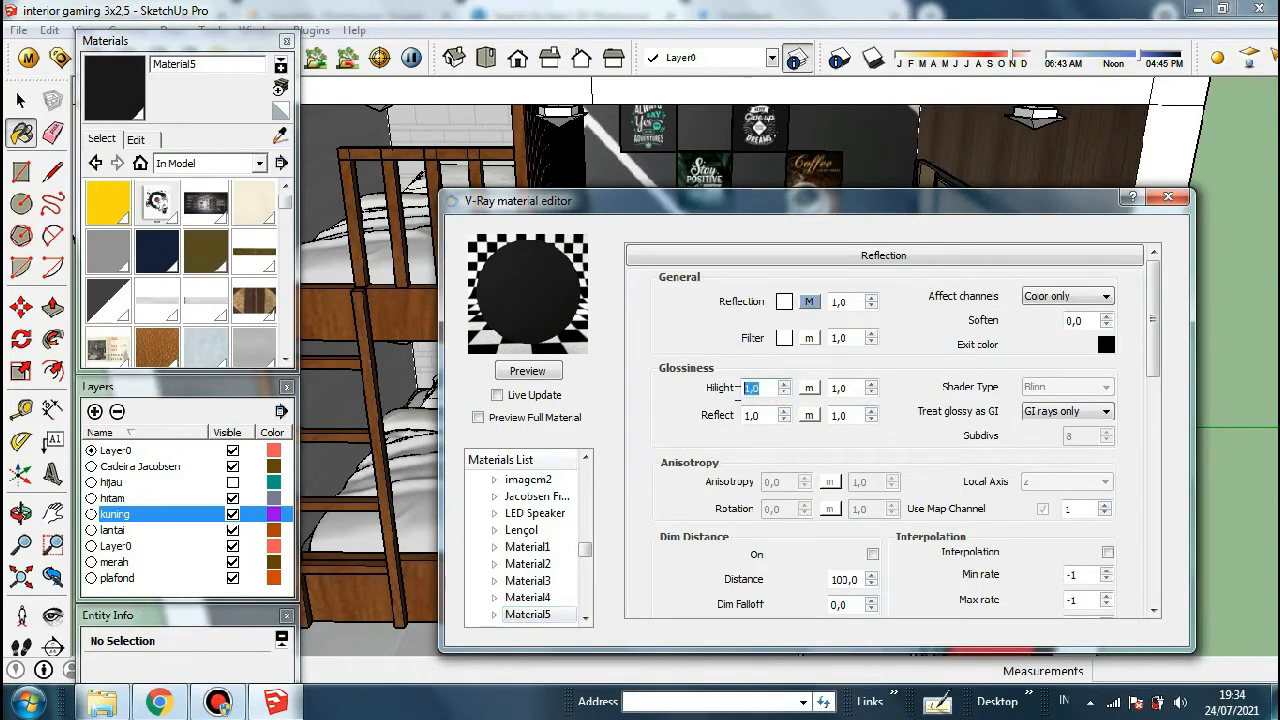
click(531, 376)
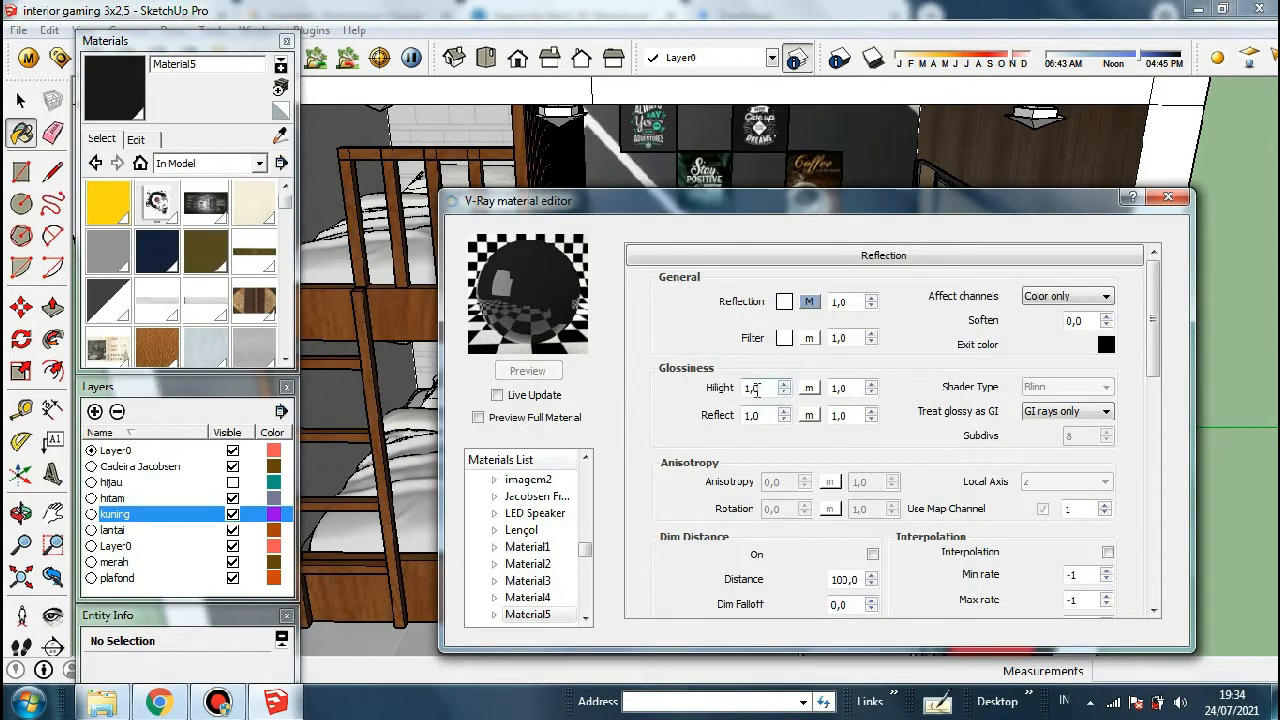
drag(756, 390, 745, 396)
text(0)
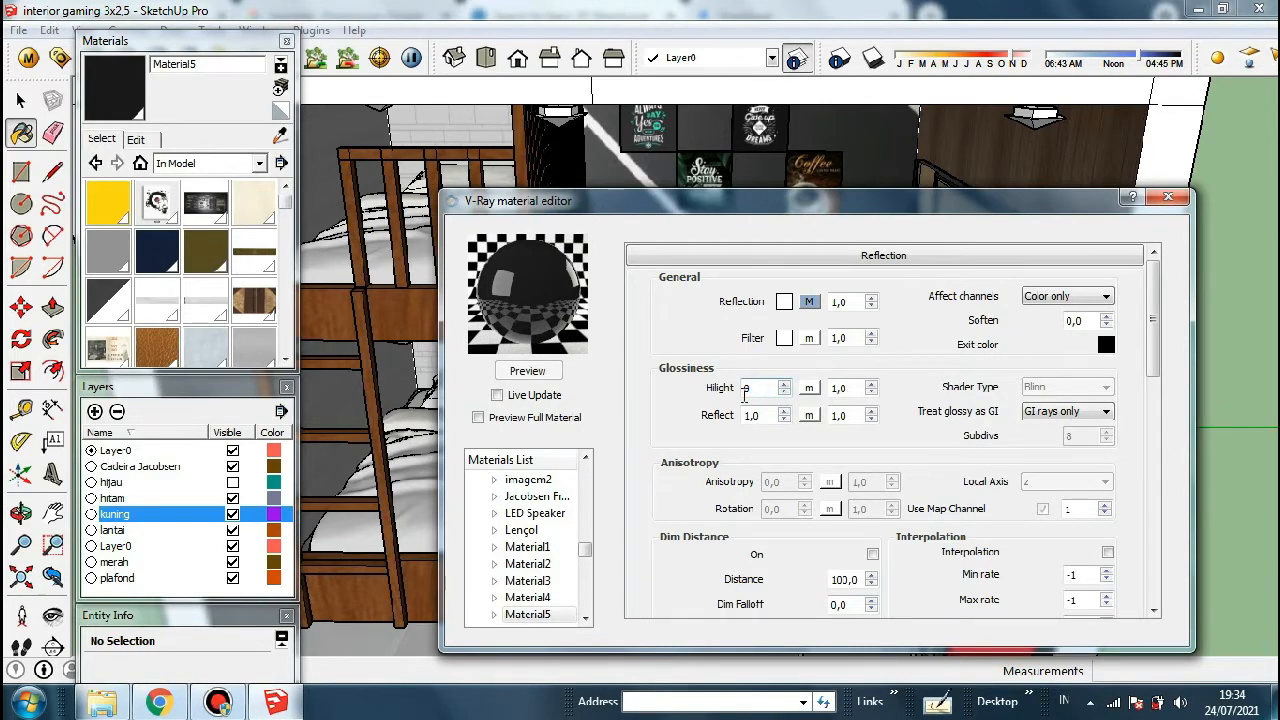
text(,7)
drag(756, 416, 743, 422)
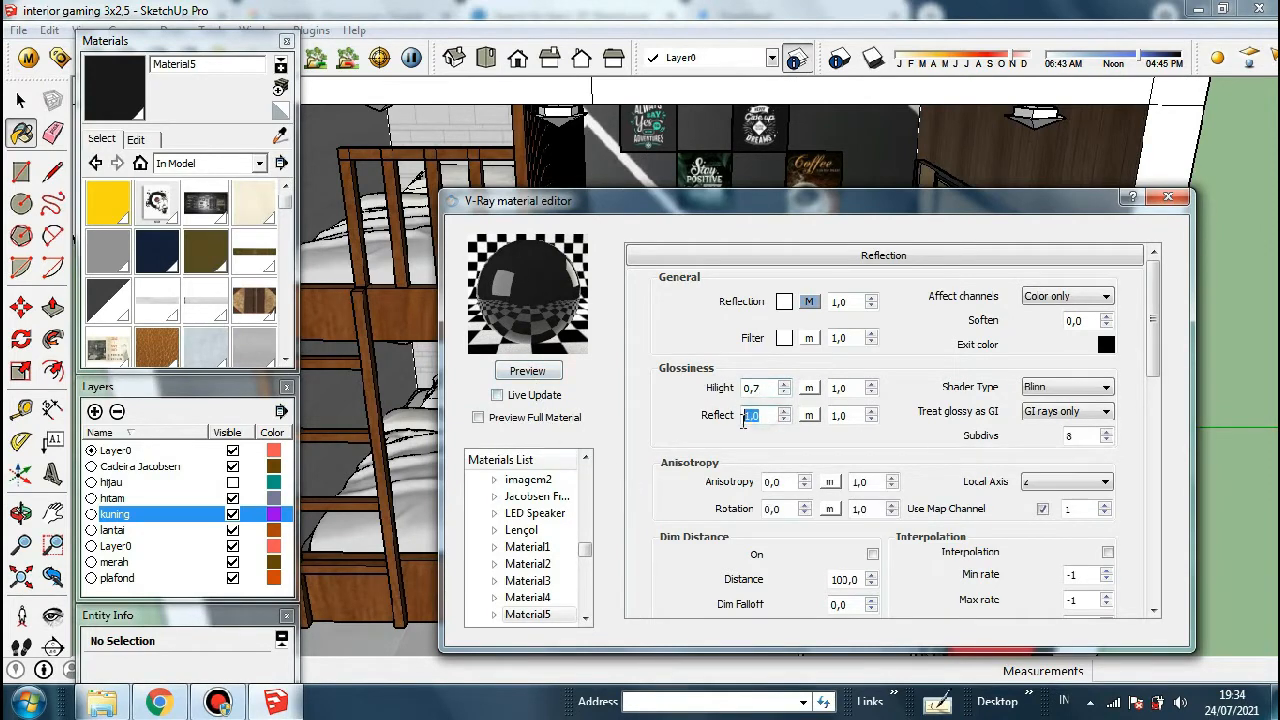
text(0,7)
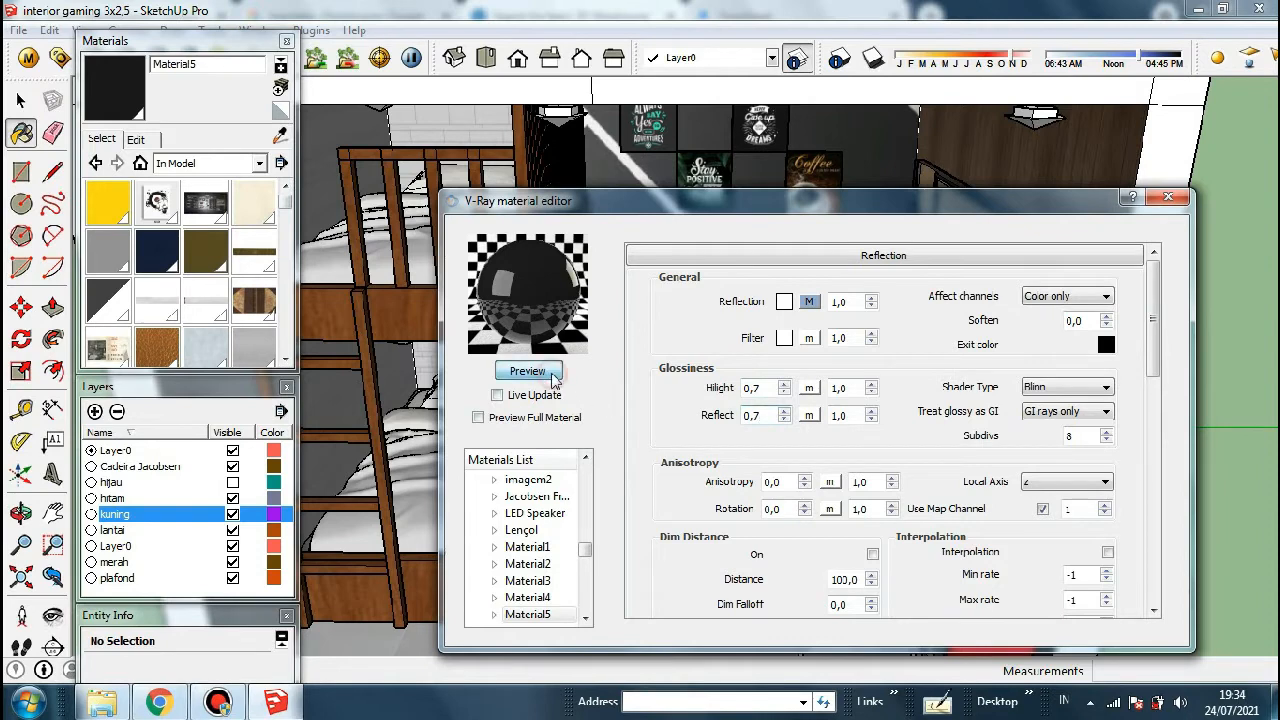
click(554, 375)
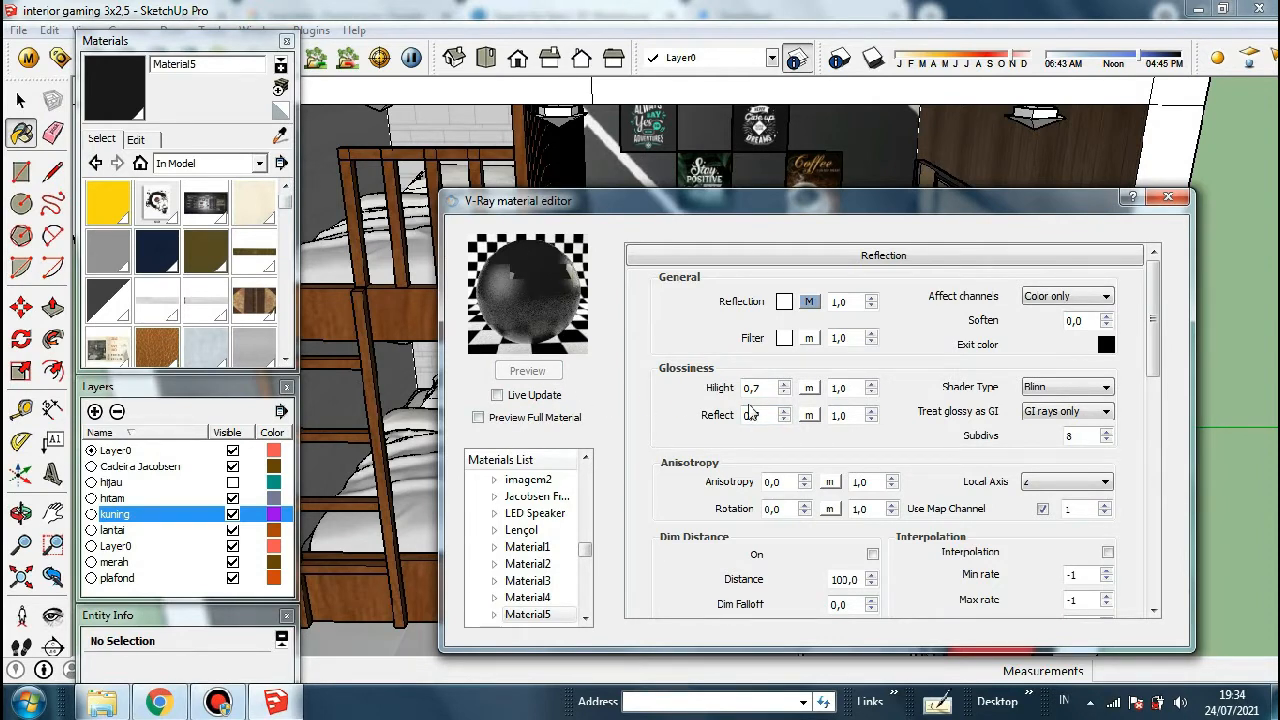
double_click(1061, 438)
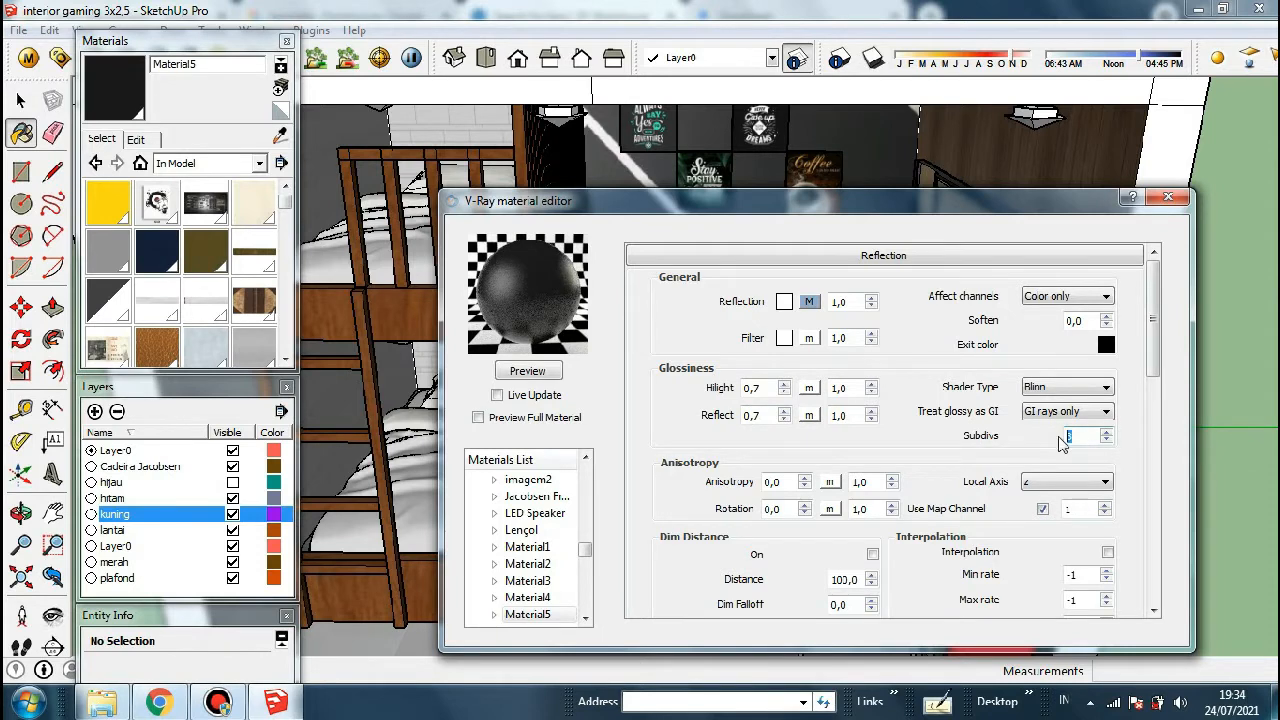
click(528, 372)
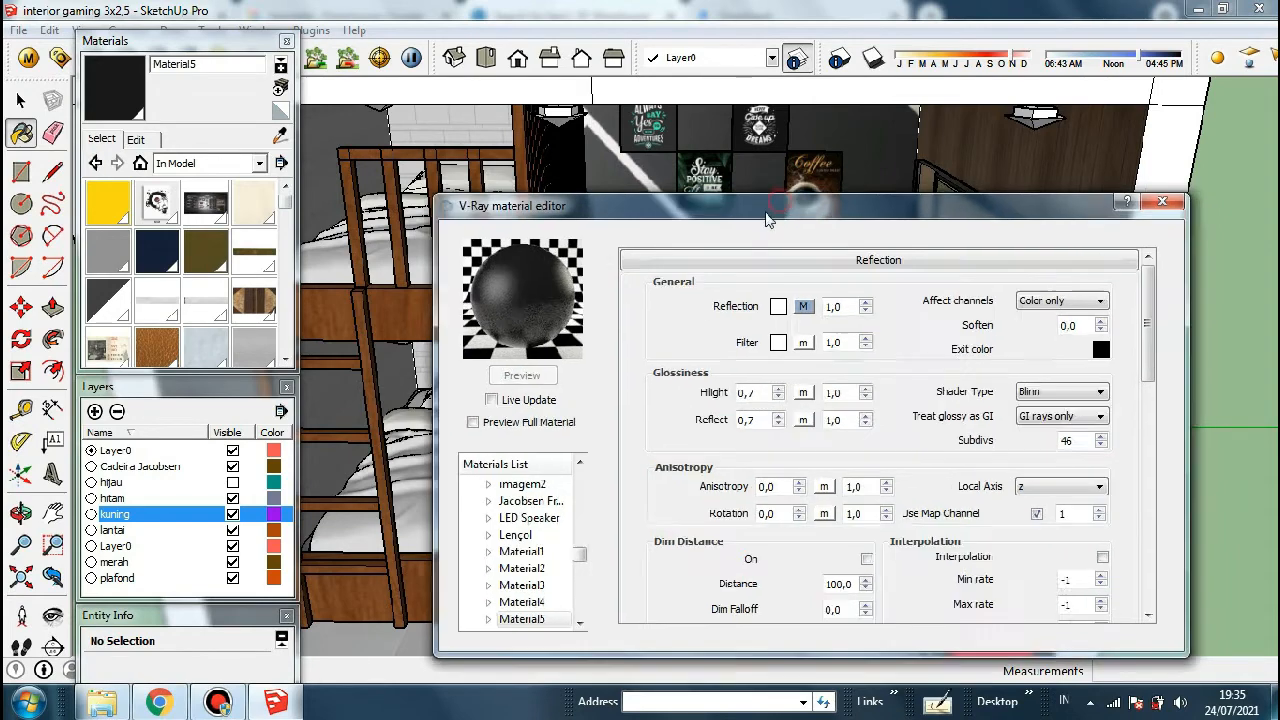
Sample the wood plank Material8 and add a reflection layer to it
drag(783, 205, 735, 232)
click(238, 350)
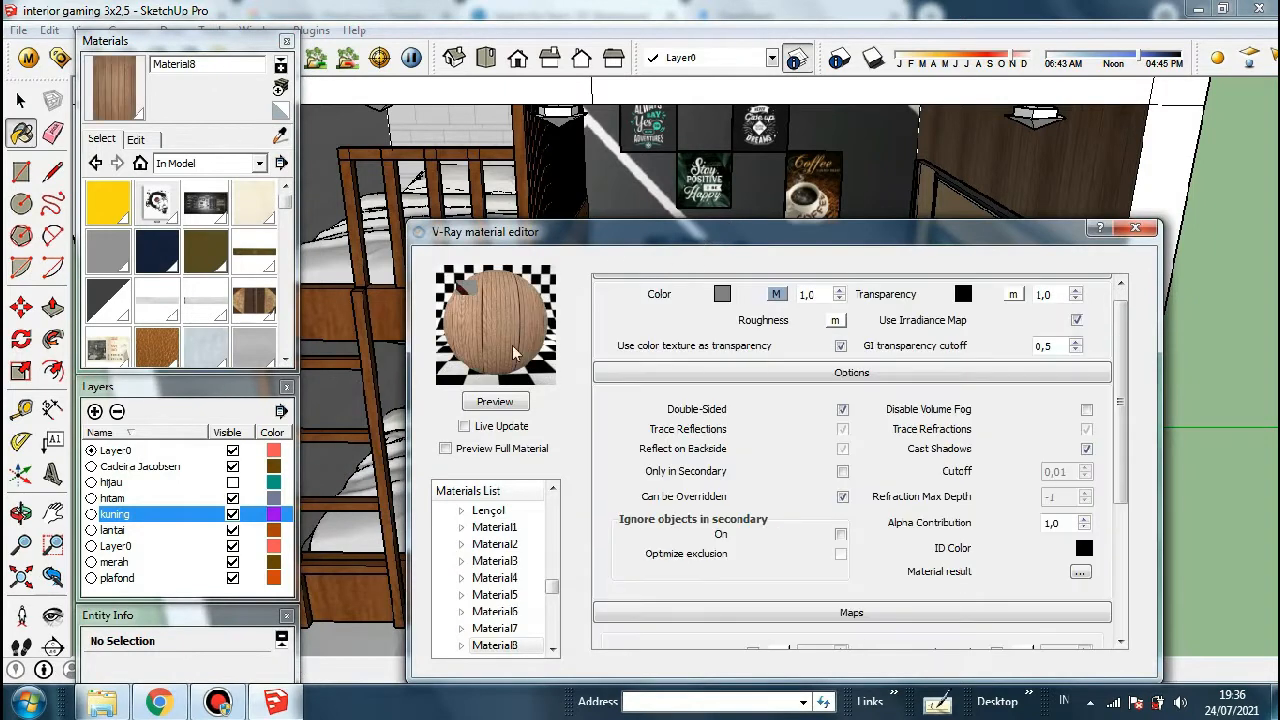
scroll(551, 594, down, 3)
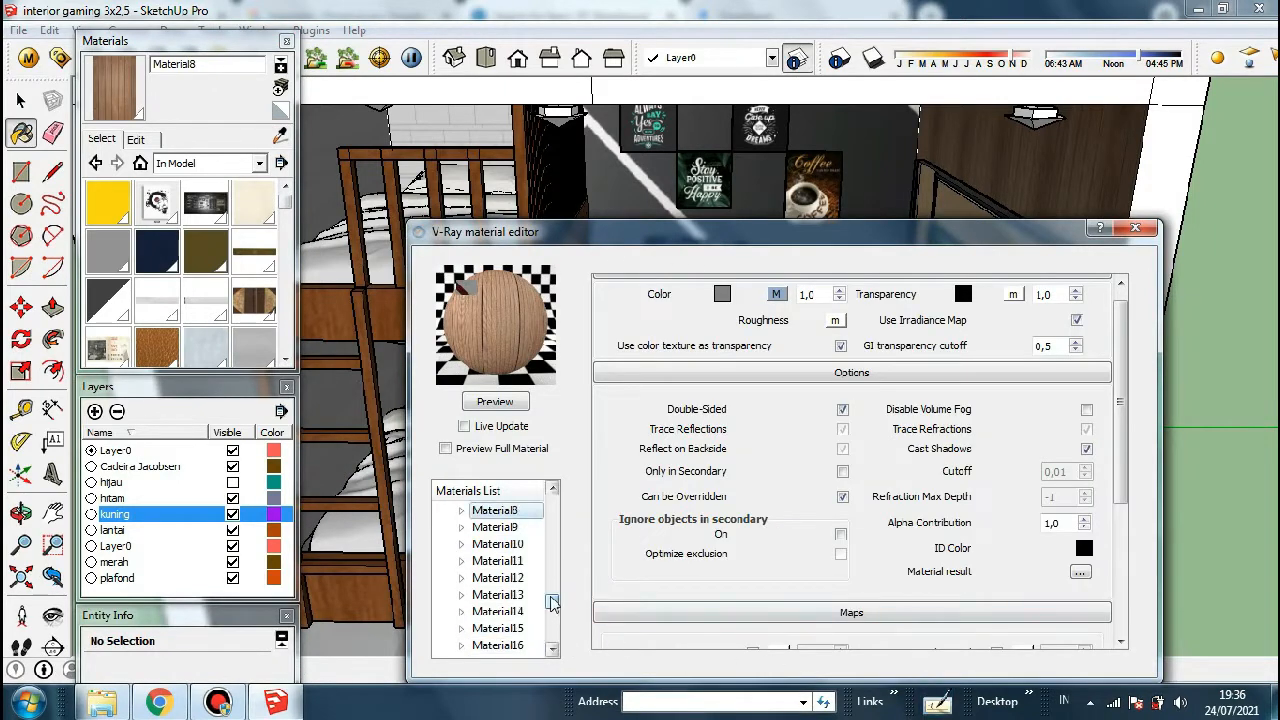
right_click(515, 512)
mouse_move(745, 314)
click(815, 337)
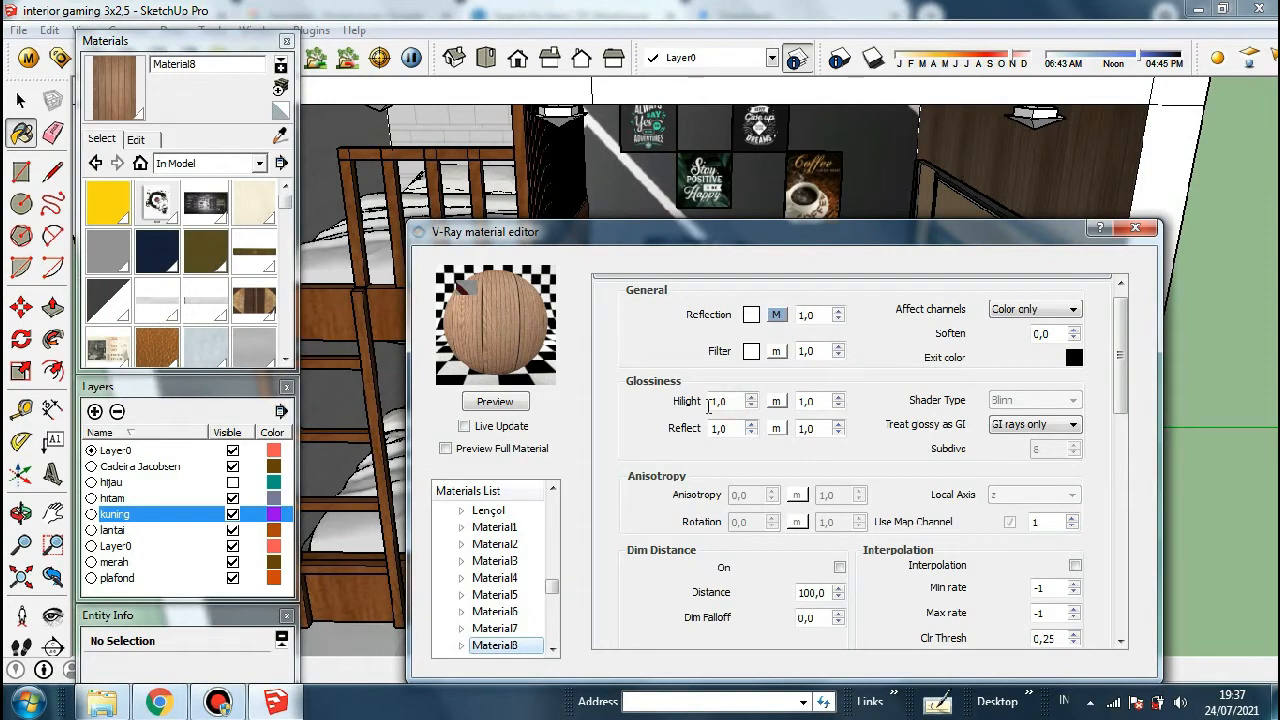
Set Material8's Hilight and Reflect glossiness to 0,07 and its subdivs to 46, and update the preview
double_click(717, 401)
double_click(733, 428)
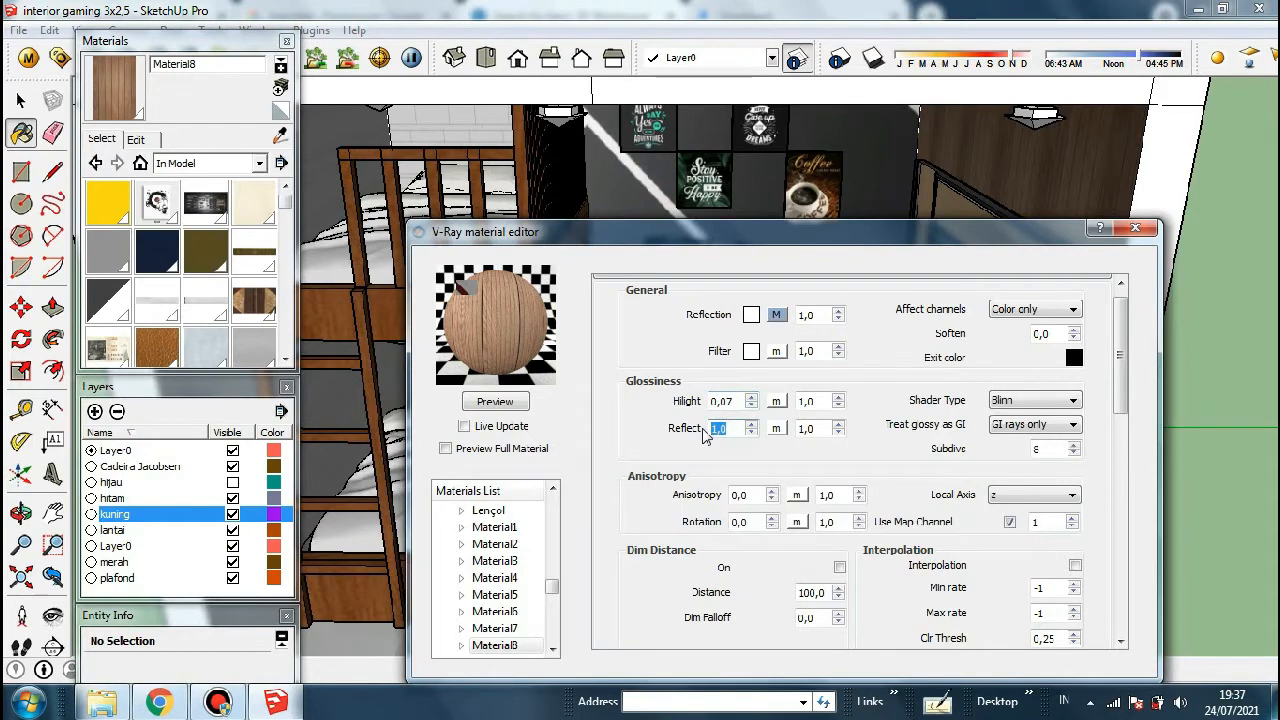
text(0,07)
click(496, 402)
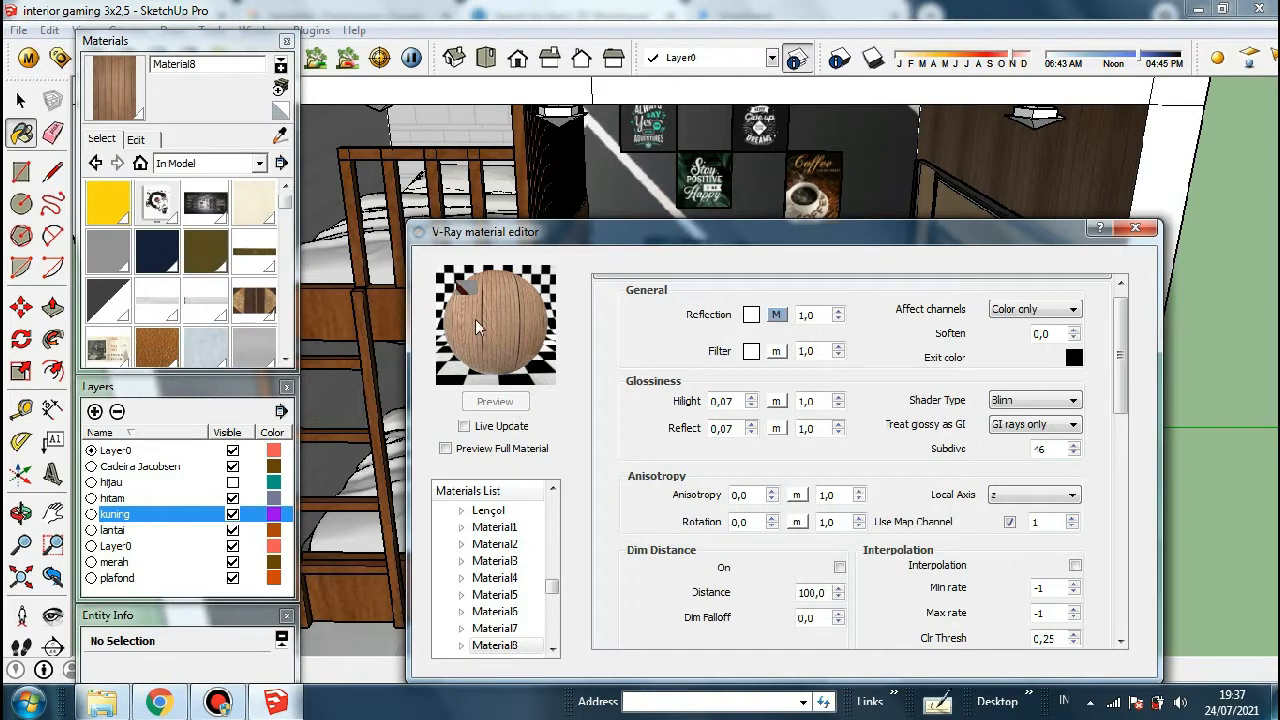
Hide the plafond layer to open up the view of the shelf and desk from above
click(20, 100)
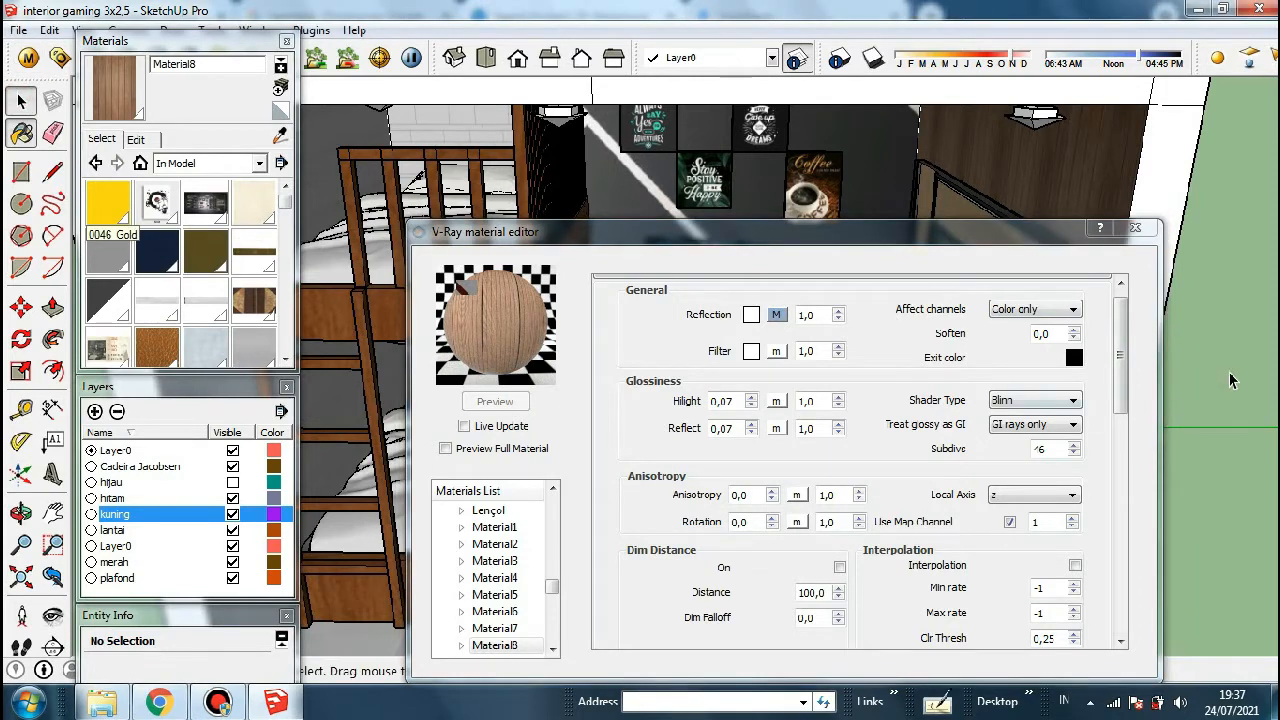
drag(966, 243, 884, 300)
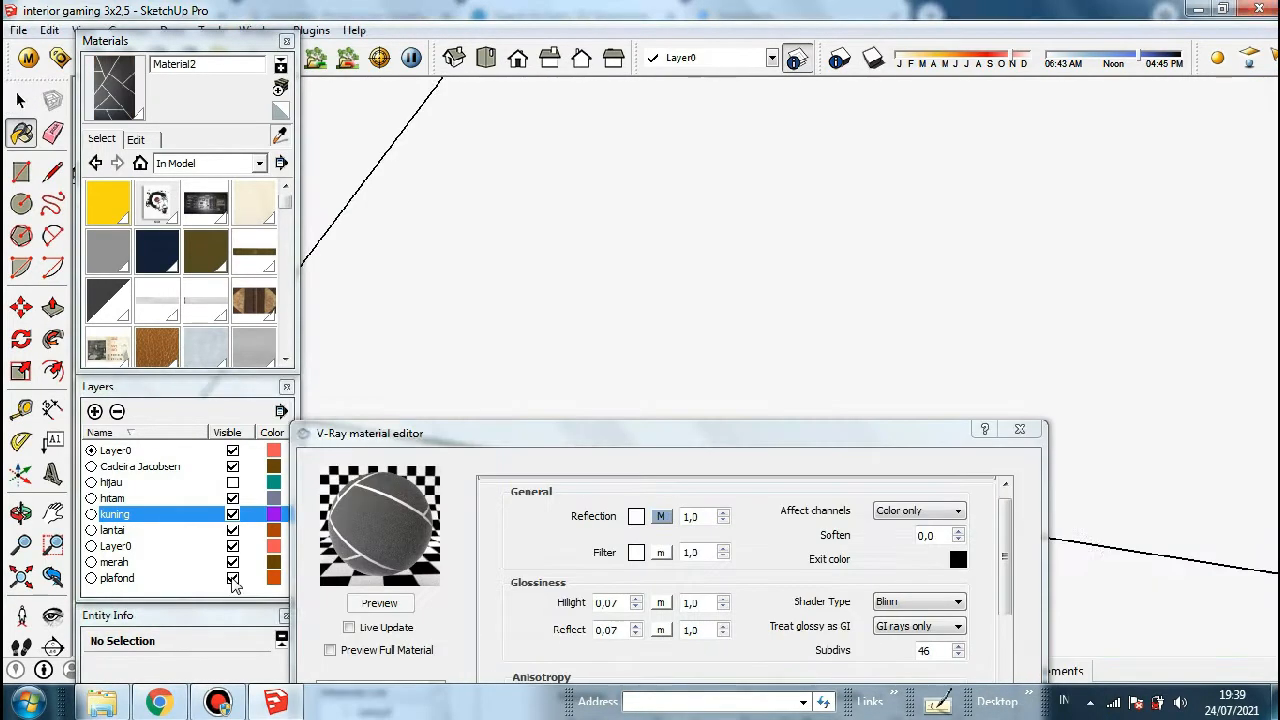
click(117, 578)
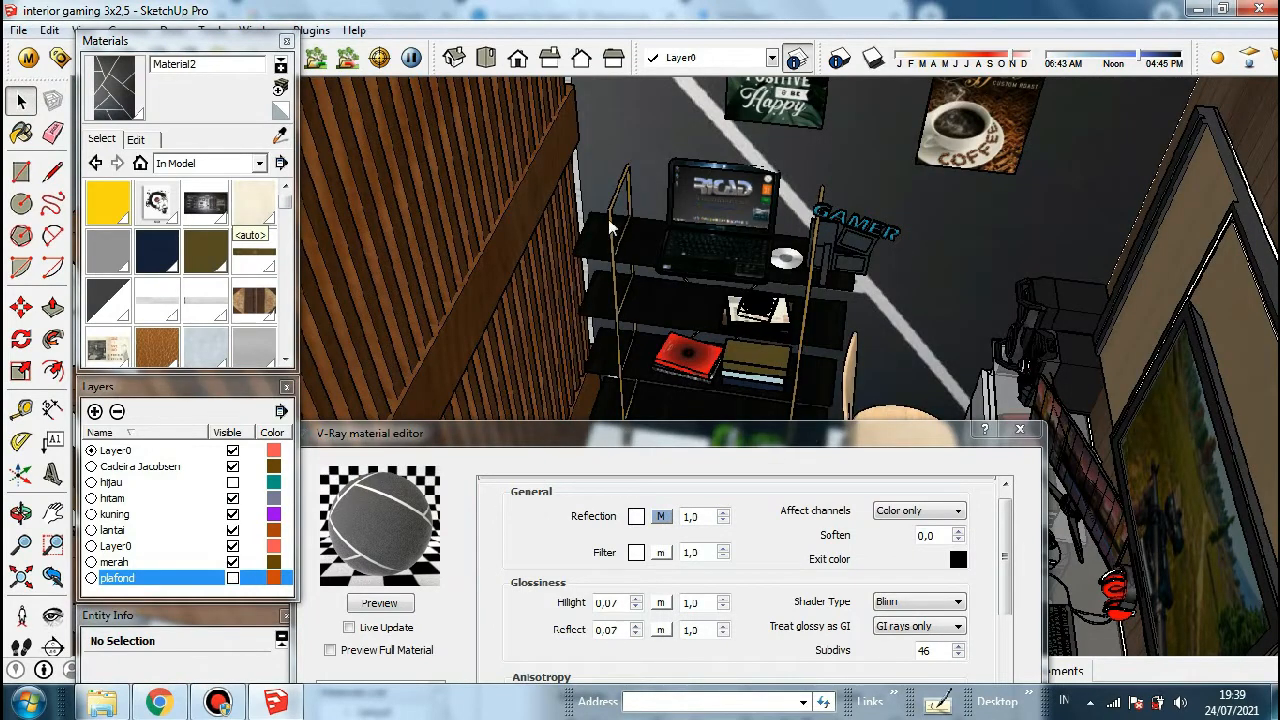
scroll(610, 210, down, 2)
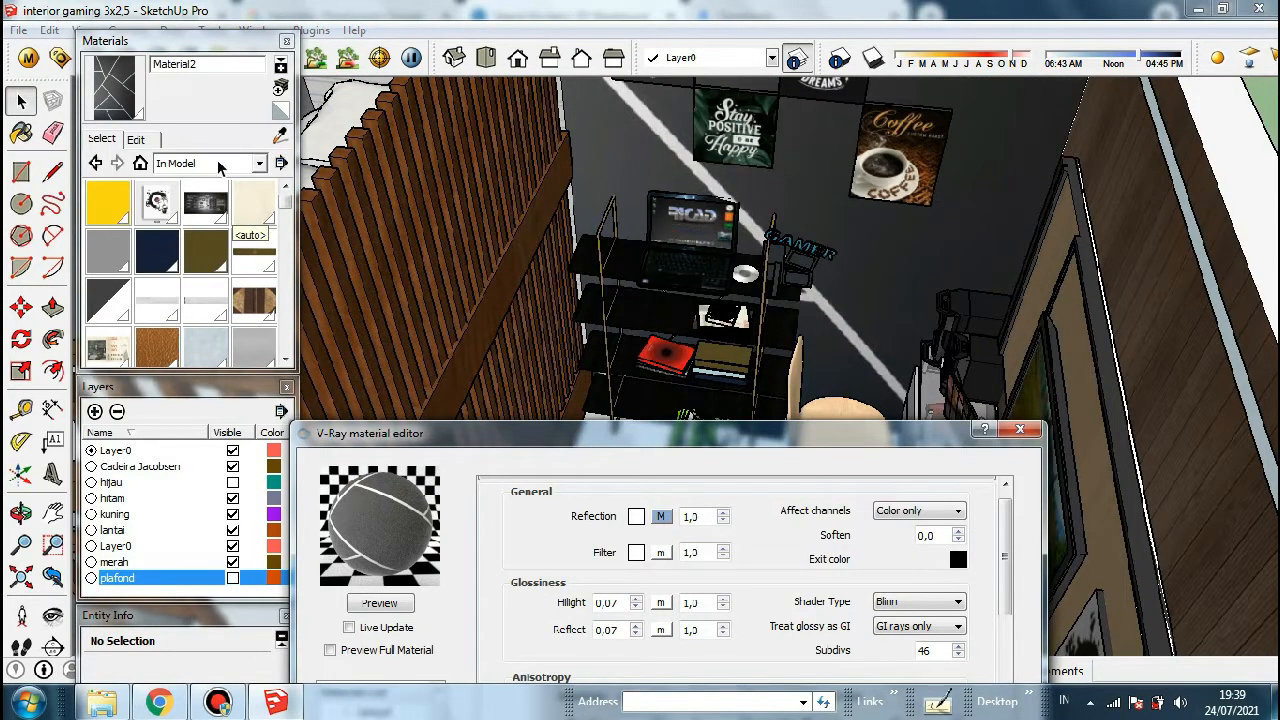
Sample the black shelf material Material__bos_noir, preview it, and add a reflection layer to it
click(283, 138)
click(630, 350)
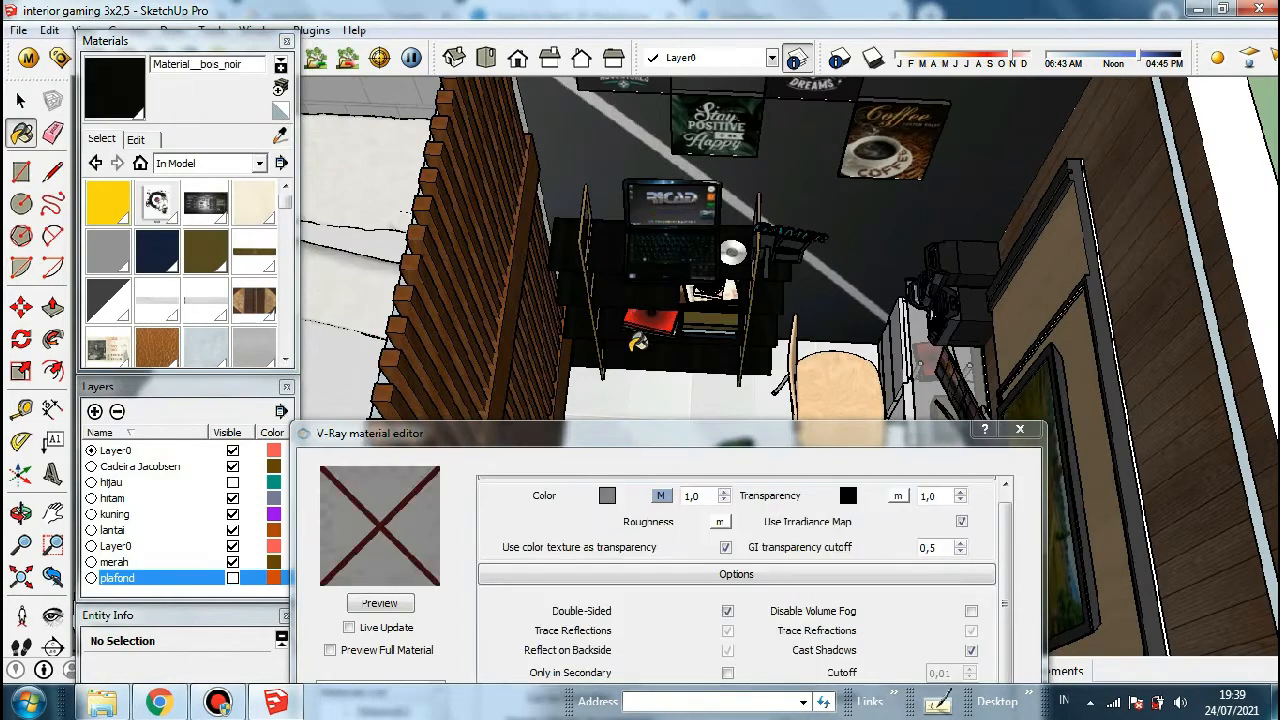
click(380, 603)
drag(668, 441, 765, 161)
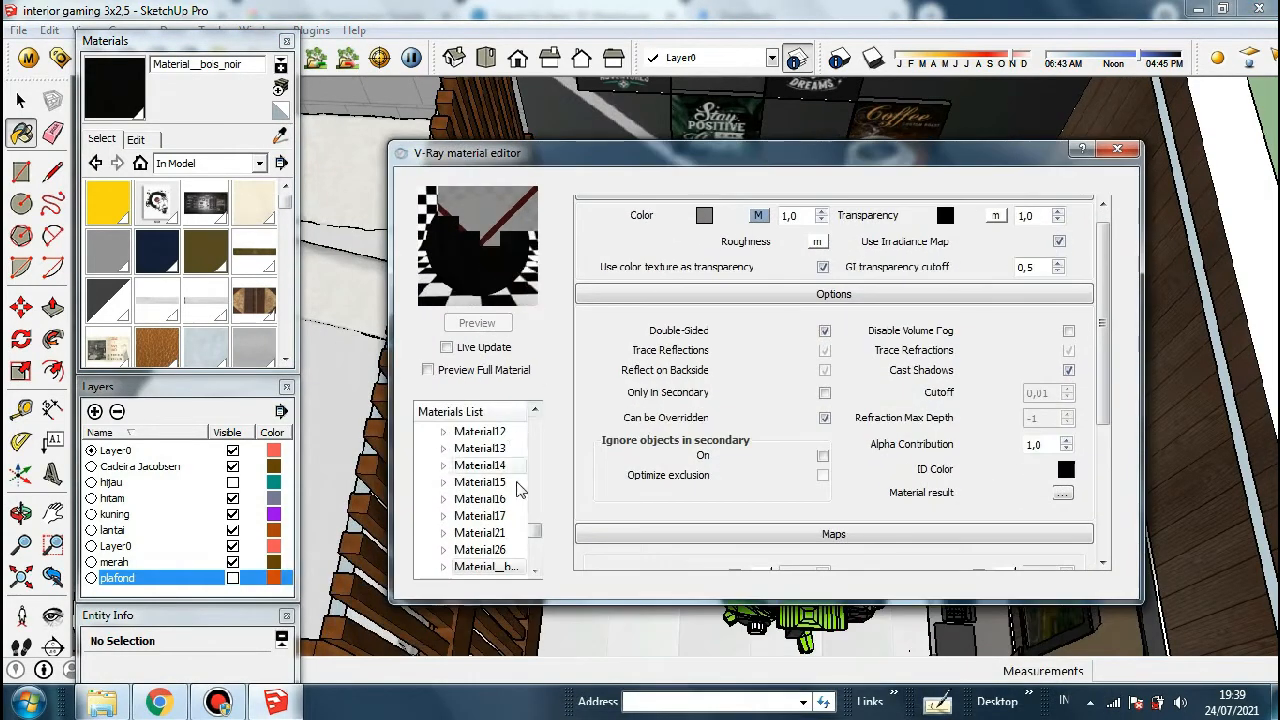
right_click(522, 545)
mouse_move(662, 368)
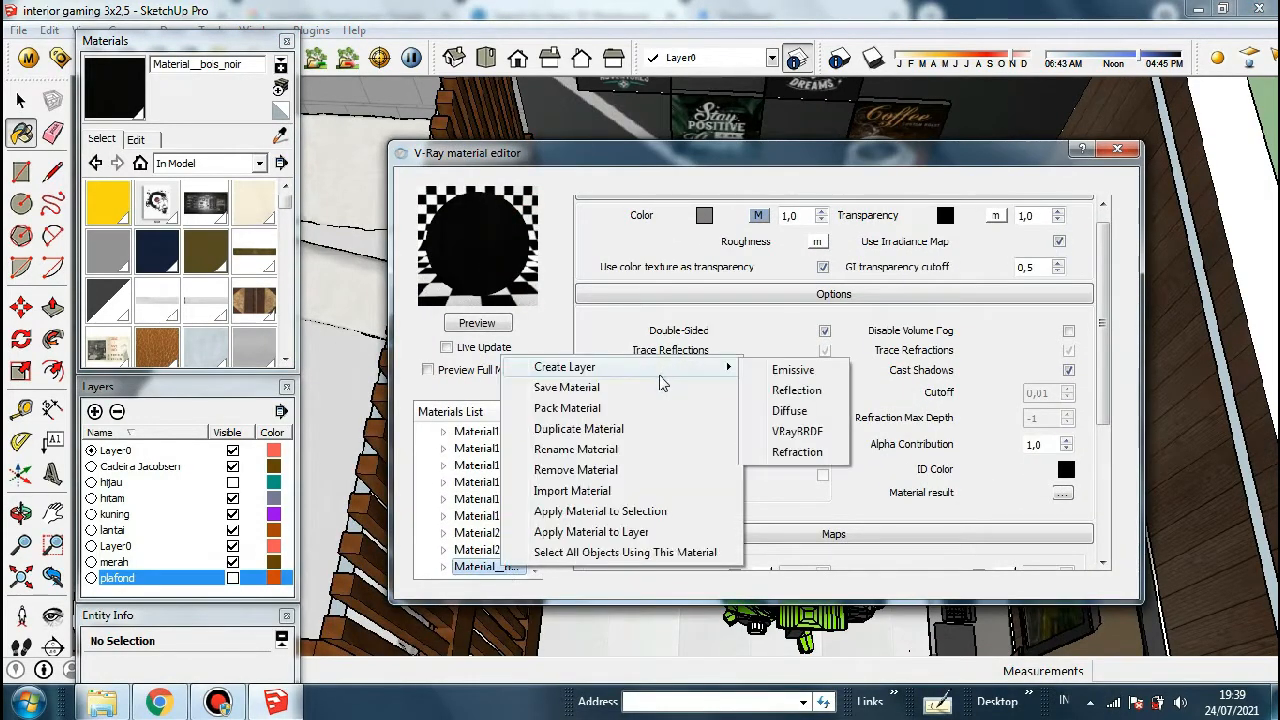
click(790, 389)
Set Material__bos_noir's Hilight and Reflect glossiness to 0,7 and its subdivs to 46, and update the preview
click(712, 323)
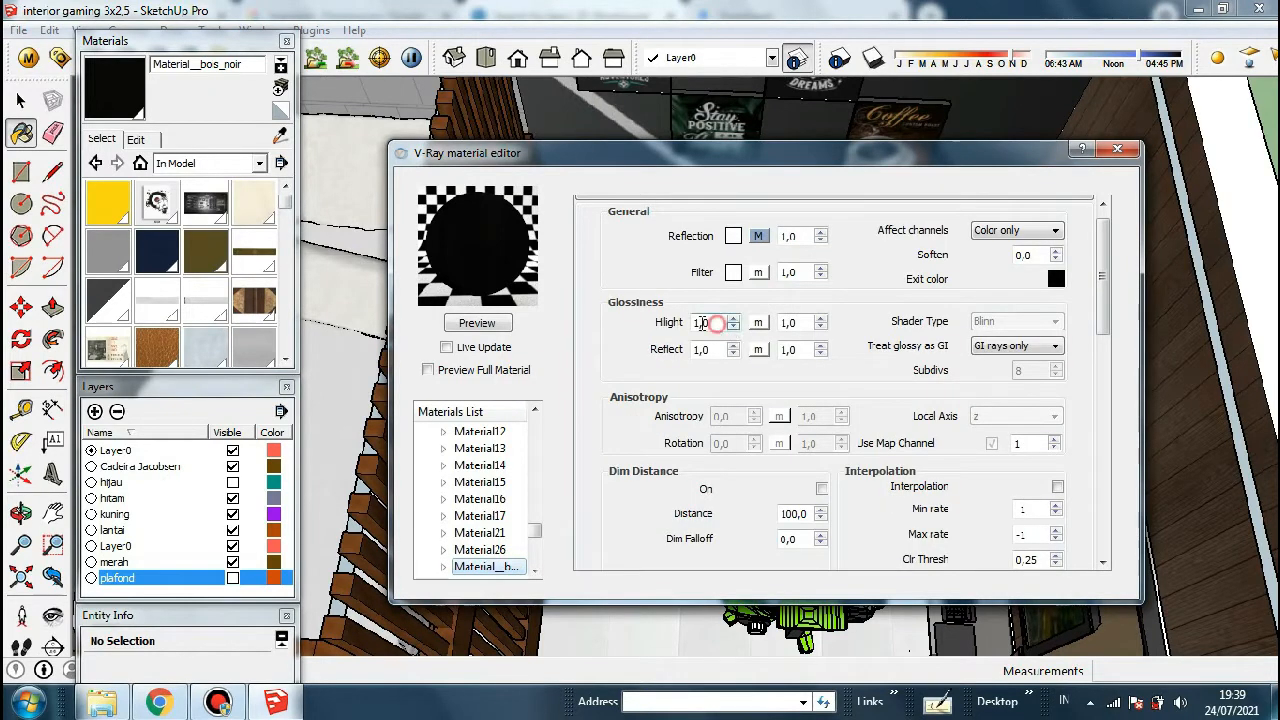
click(689, 323)
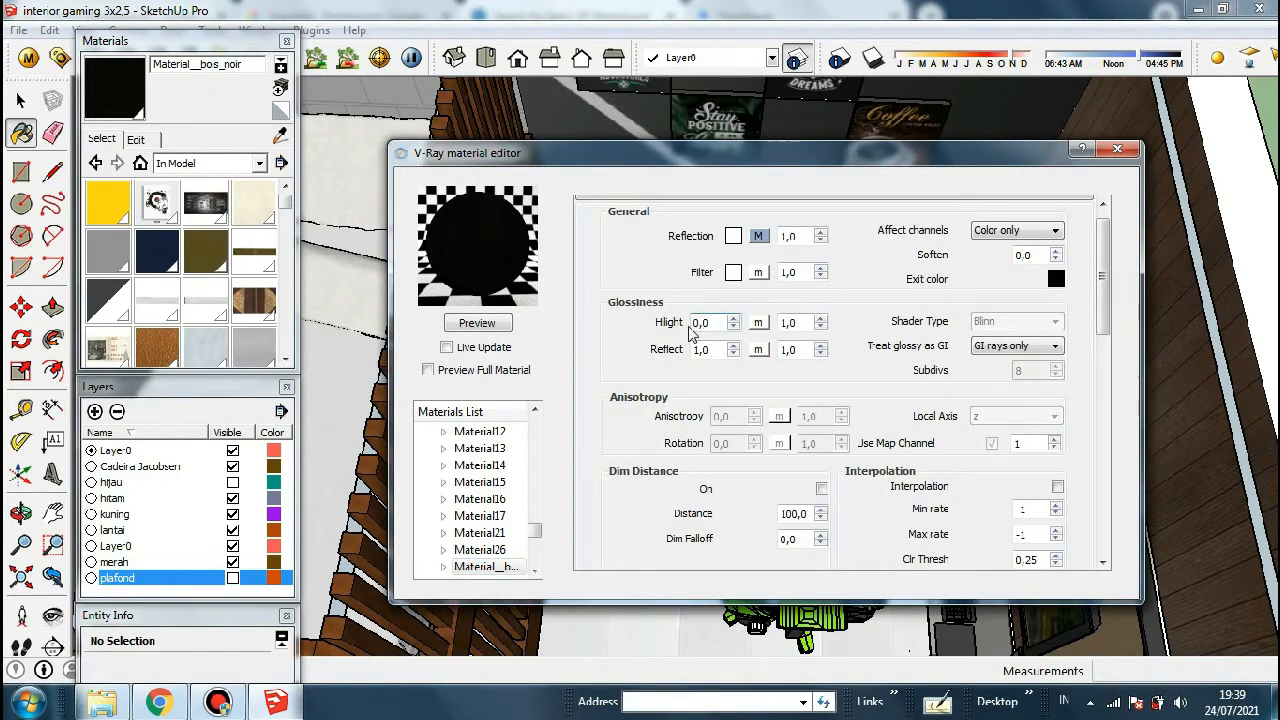
click(700, 350)
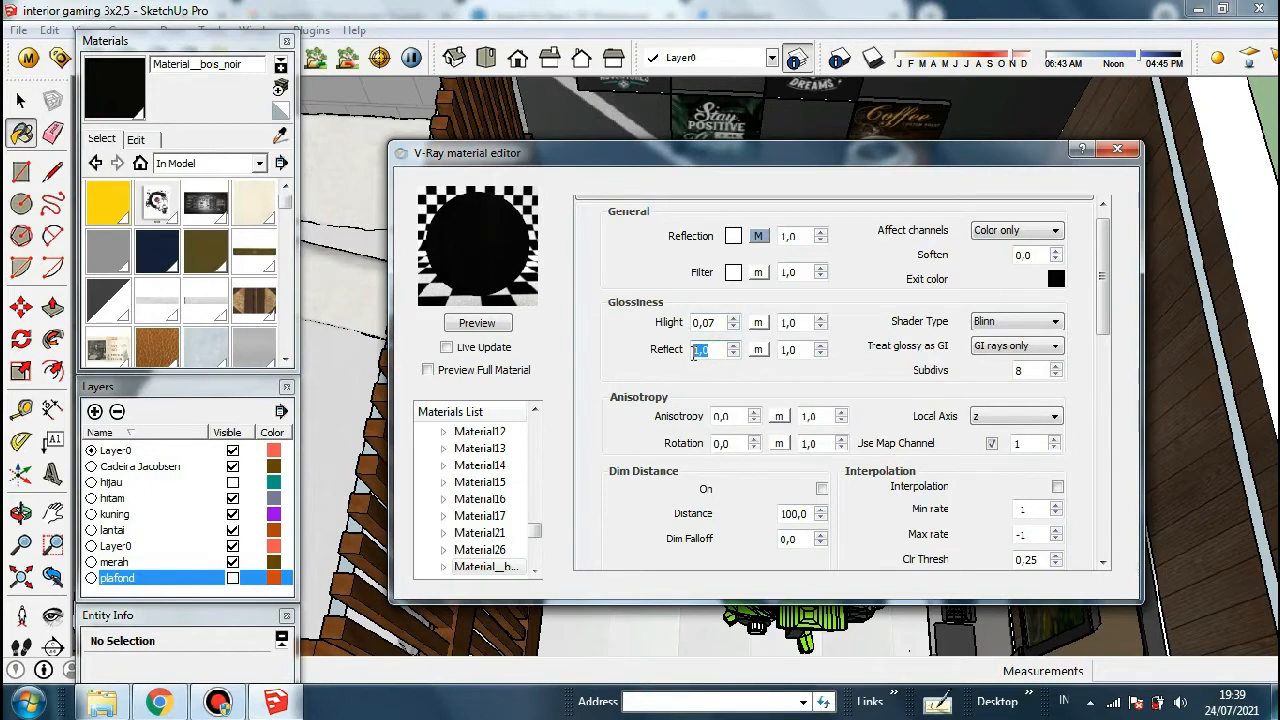
click(1012, 371)
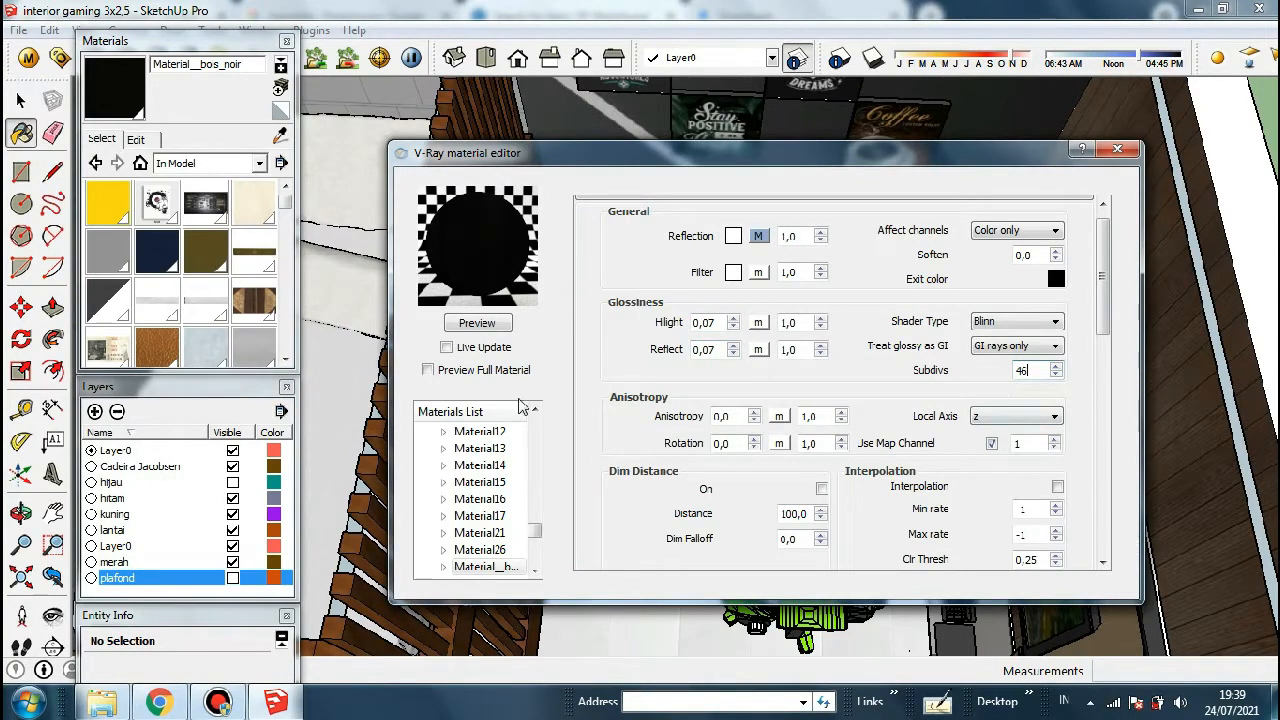
click(707, 350)
key(BackSpace)
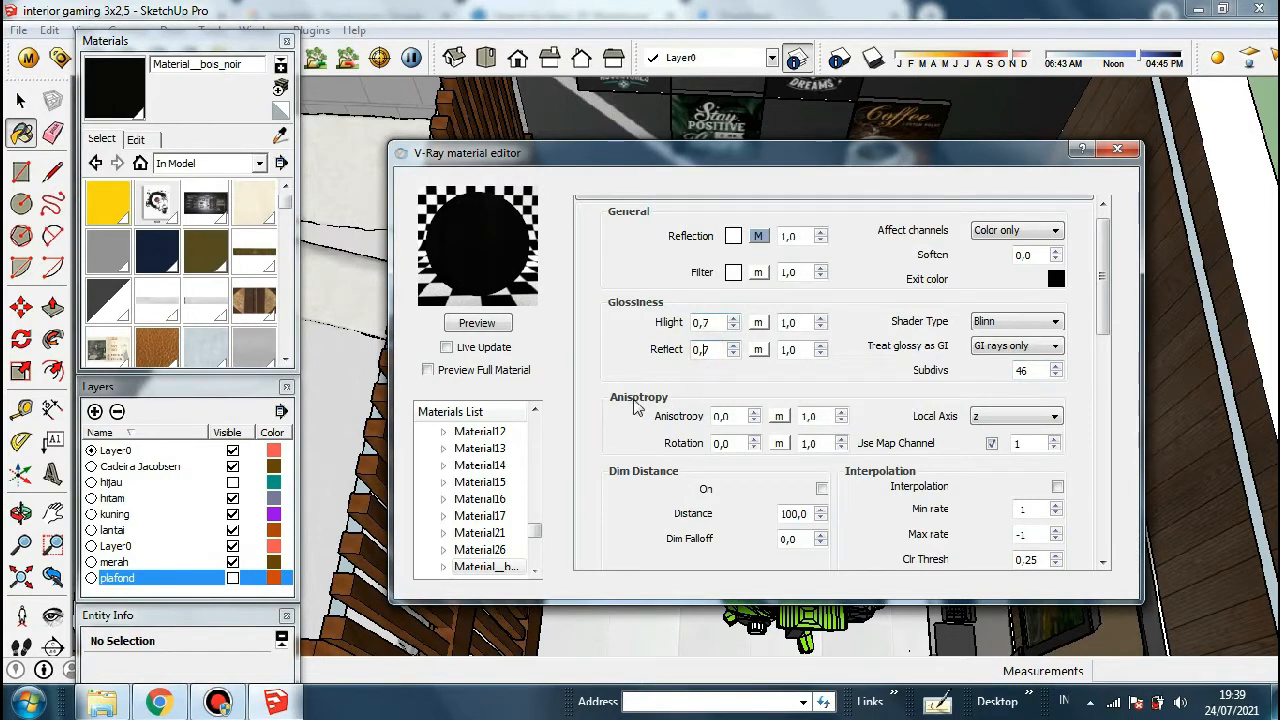
click(486, 326)
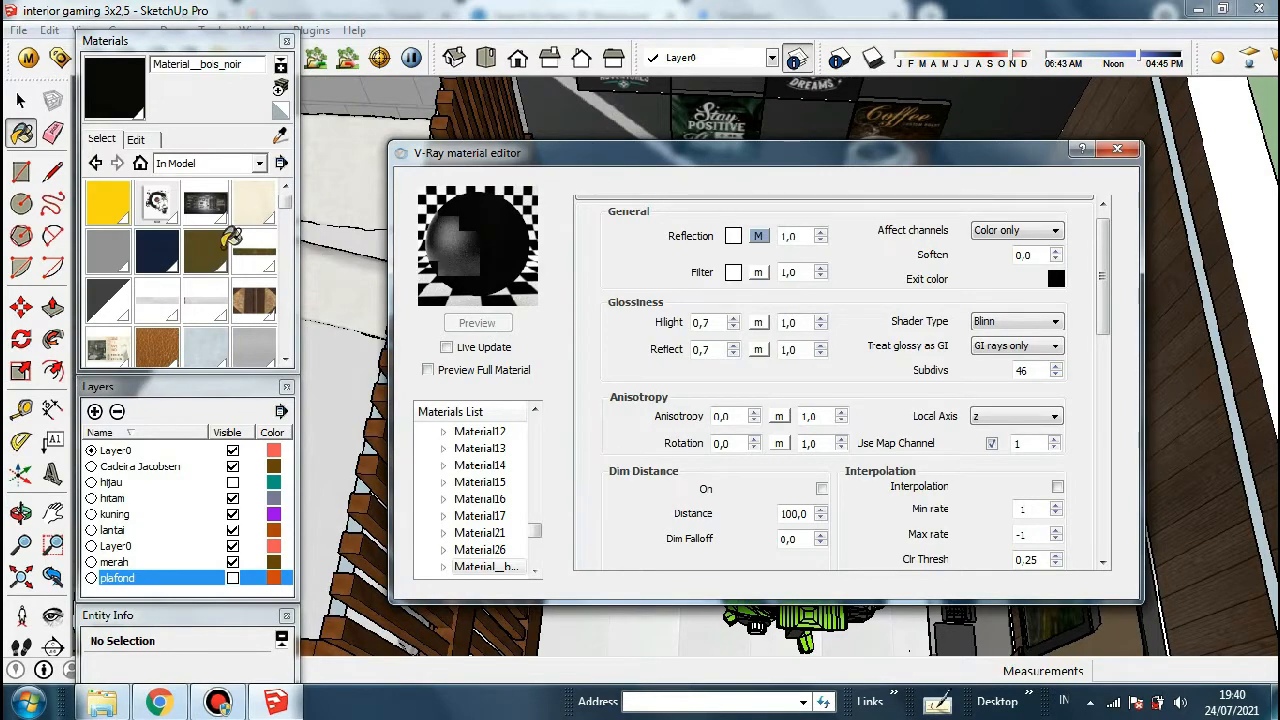
Sample the gaming chair's dark grey material Color_007 and add a reflection layer to it
drag(640, 153, 390, 91)
alt+click(790, 562)
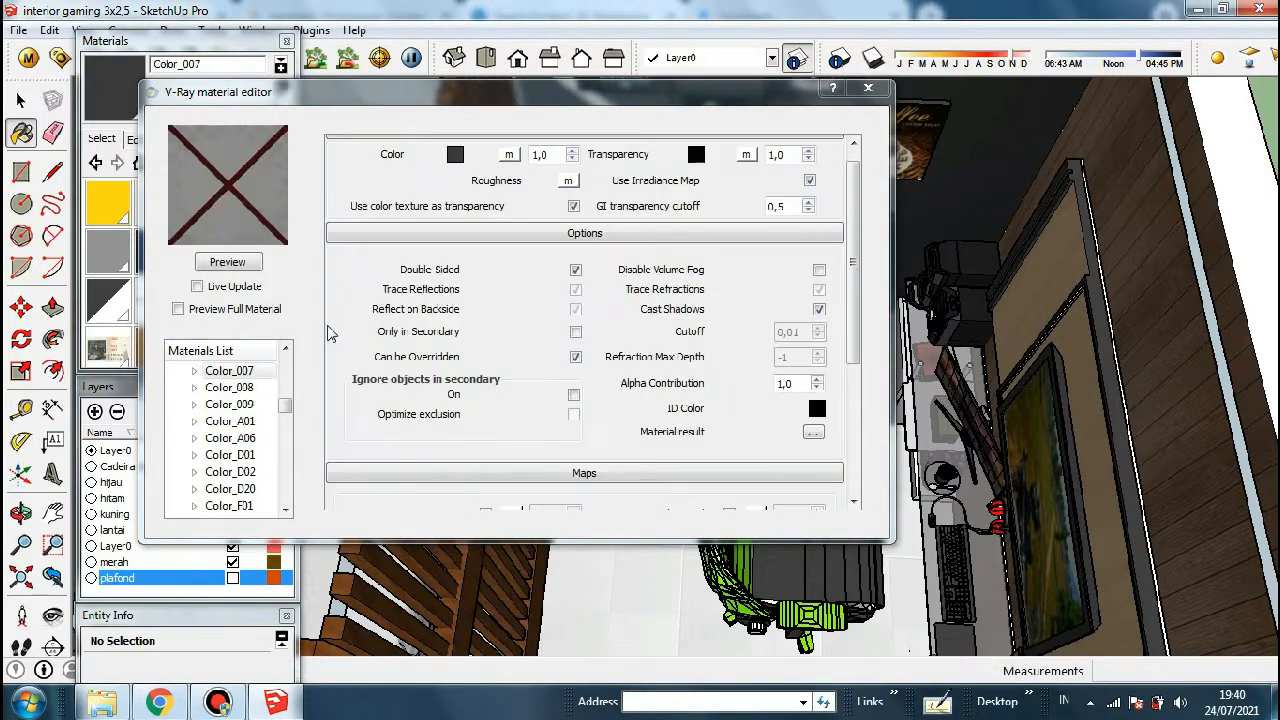
right_click(235, 372)
mouse_move(305, 388)
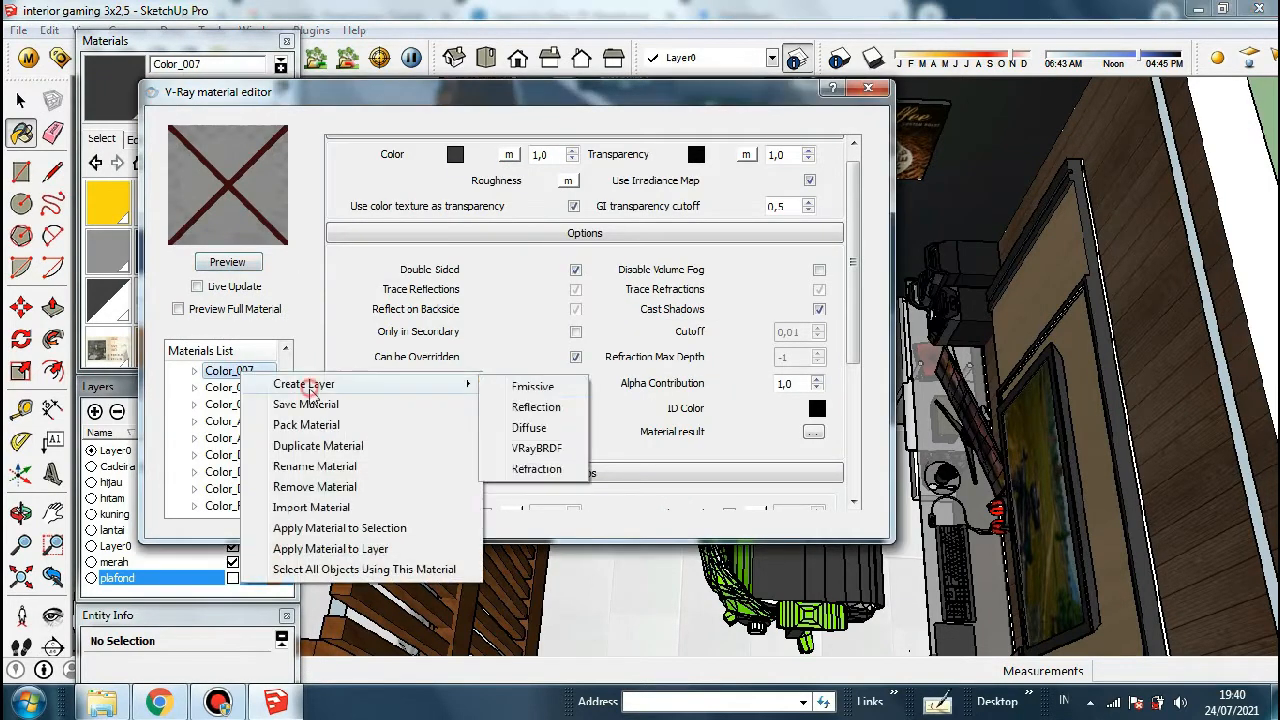
click(533, 408)
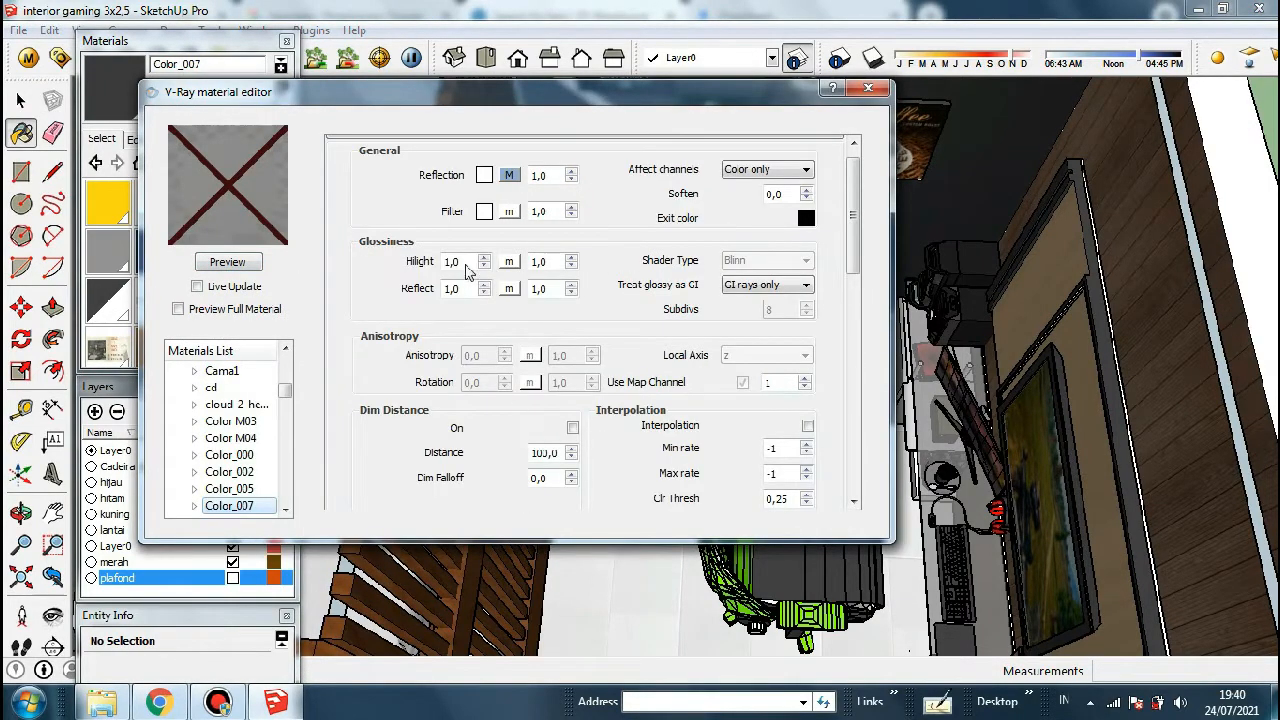
Set Color_007's Hilight and Reflect glossiness to 0,7 and its subdivs to 46, and update the preview
drag(466, 263, 438, 270)
text(0,)
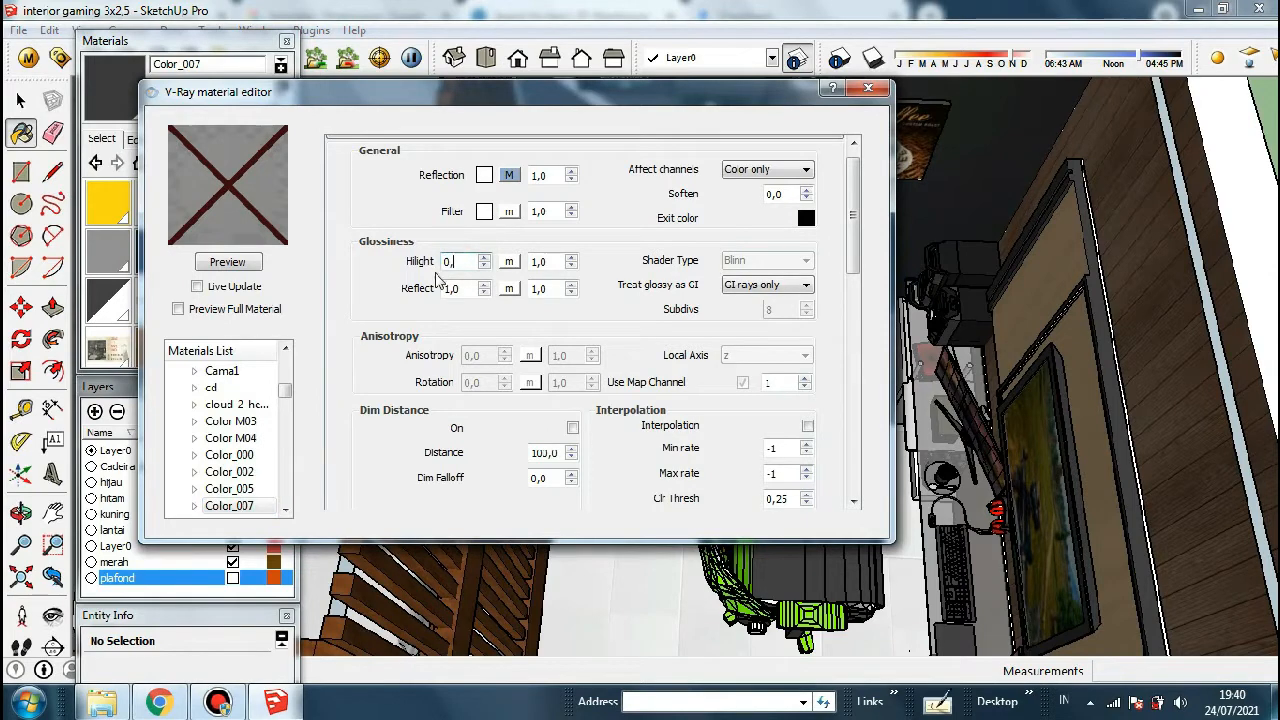
text(7)
click(459, 288)
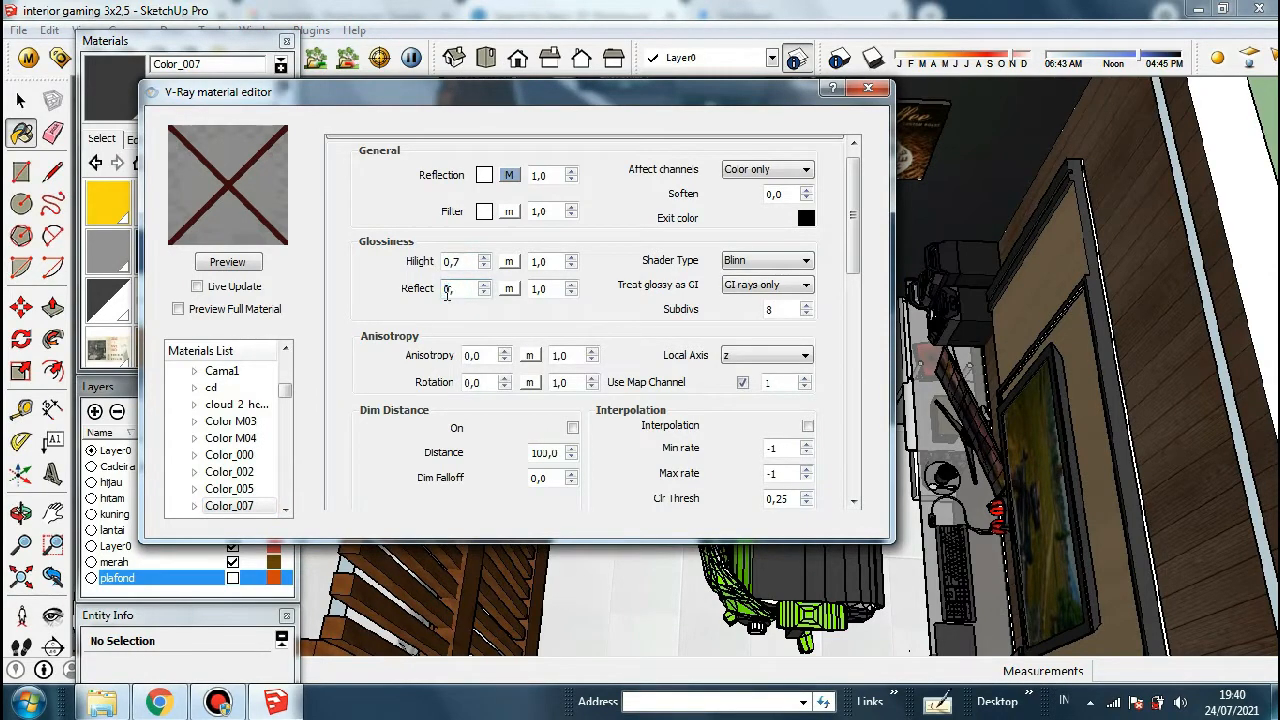
drag(787, 316, 764, 316)
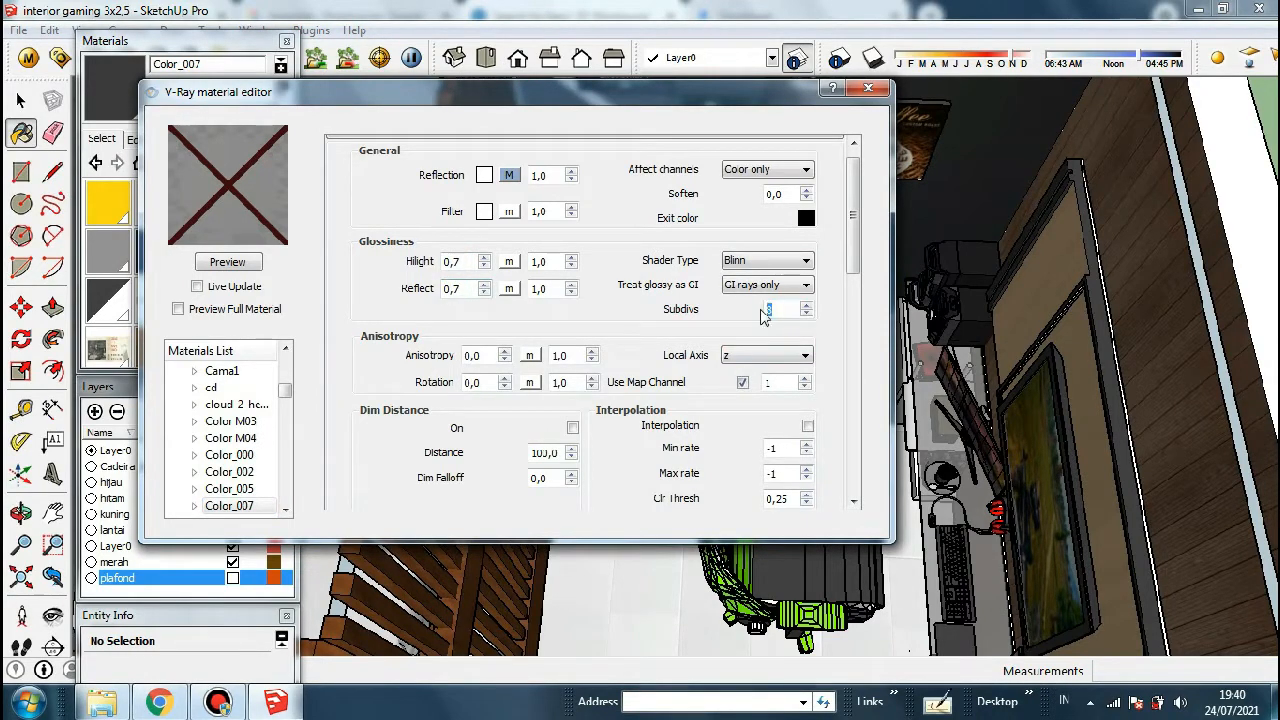
click(240, 264)
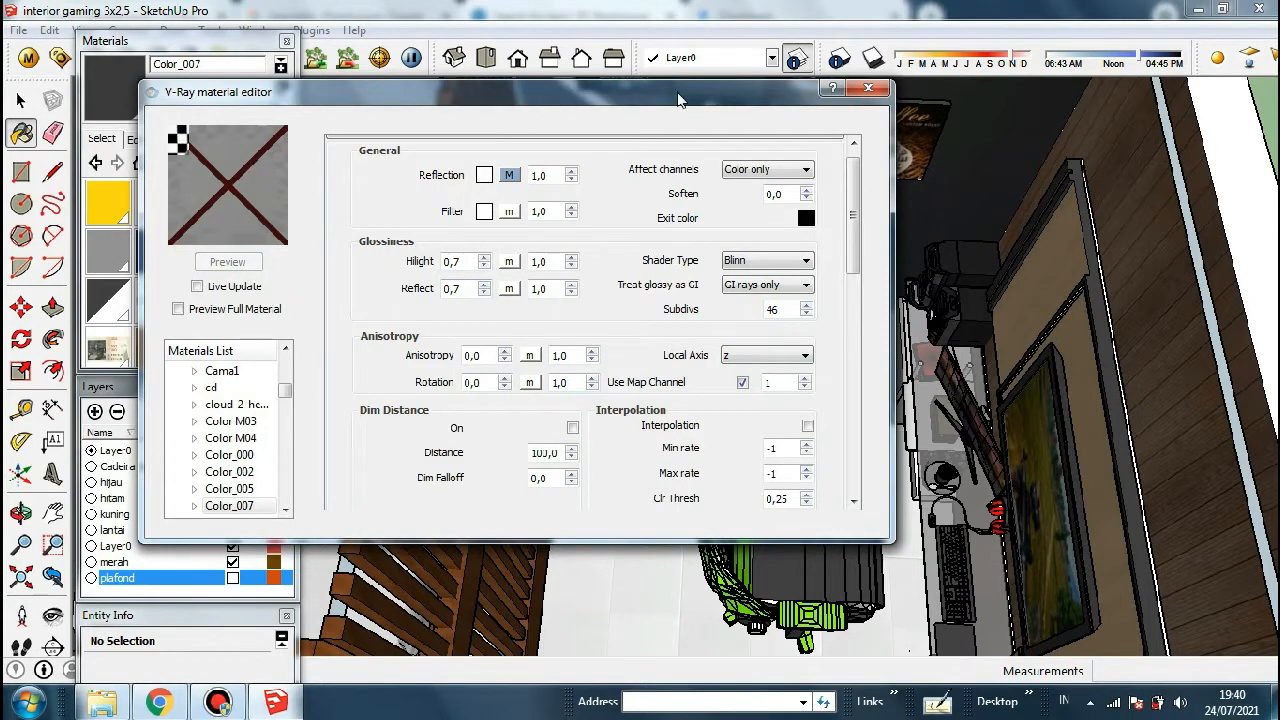
Sample the gaming chair's green material Color_F01, preview it, and add a reflection layer to it
drag(678, 98, 848, 92)
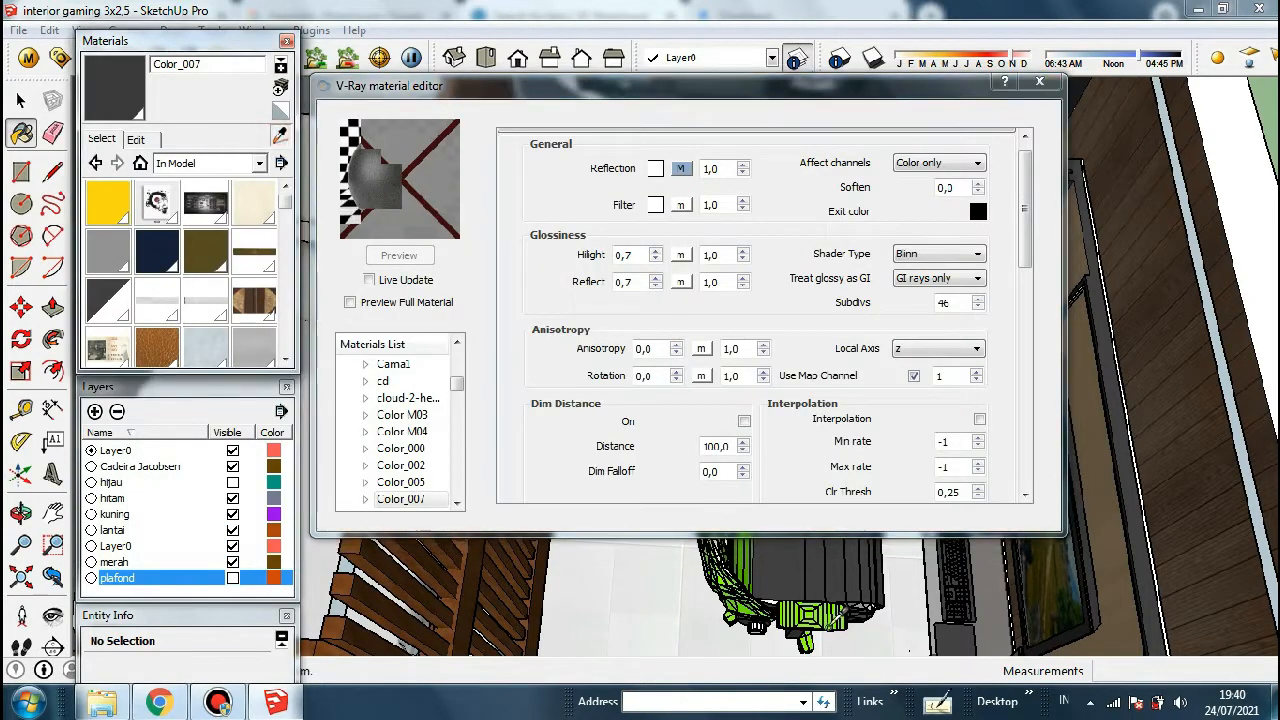
click(828, 618)
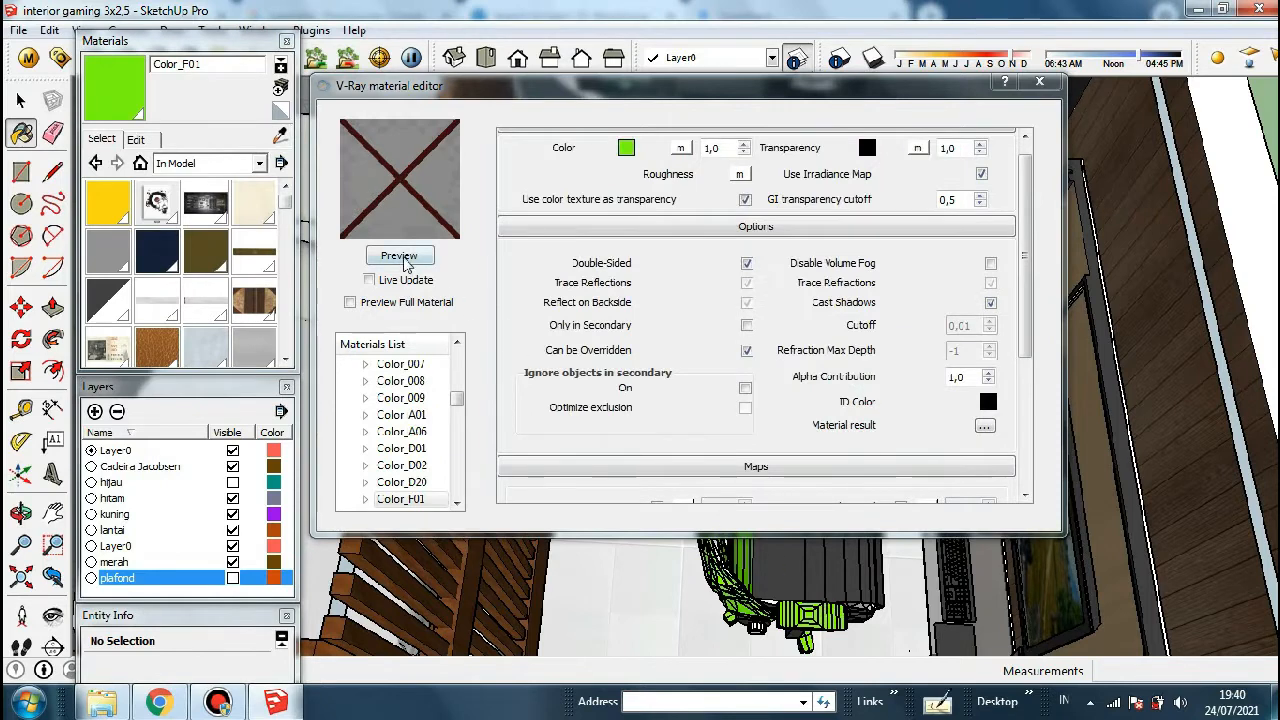
click(399, 256)
right_click(412, 499)
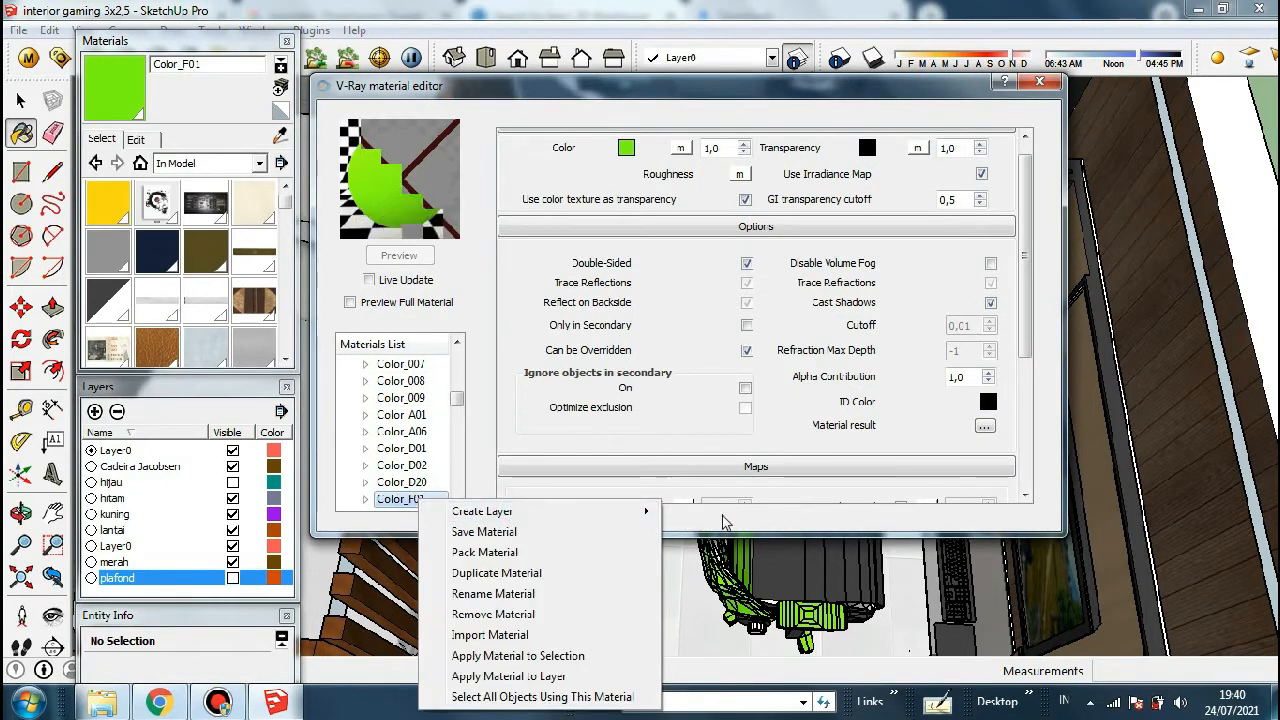
mouse_move(640, 511)
click(722, 552)
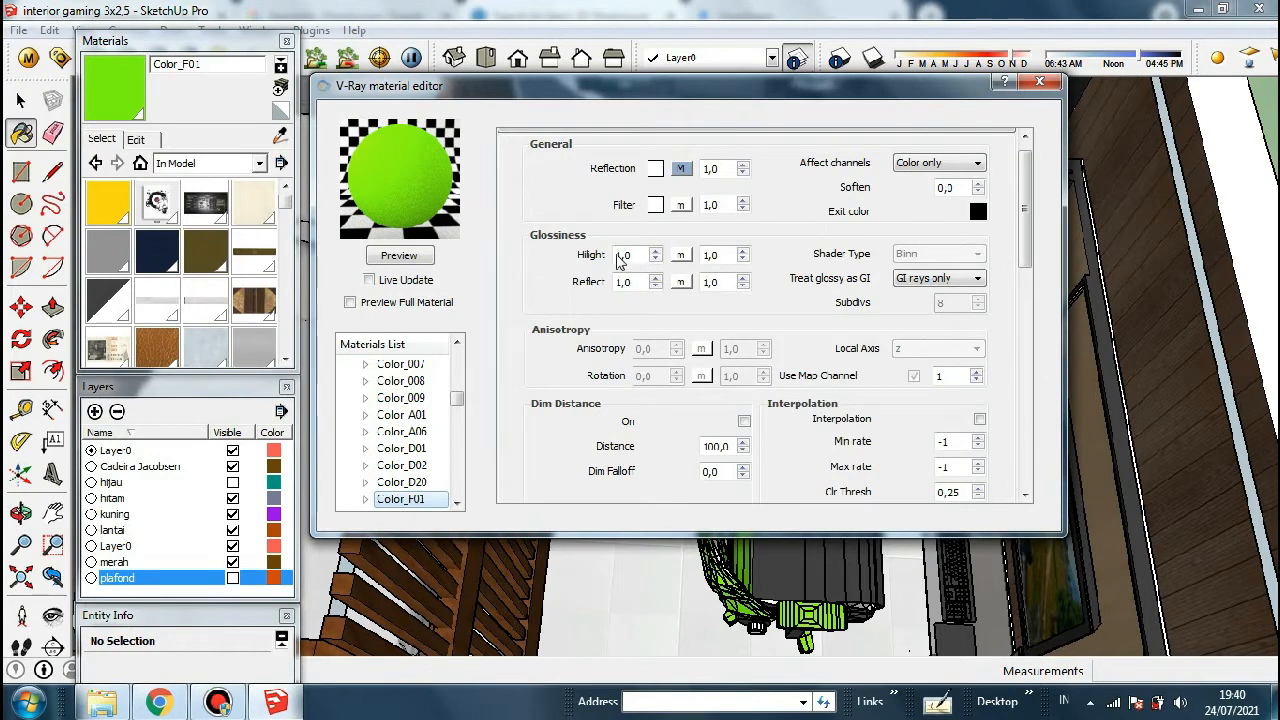
Set Color_F01's Hilight and Reflect glossiness to 0,07 and its subdivs to 46, and update the preview
click(630, 257)
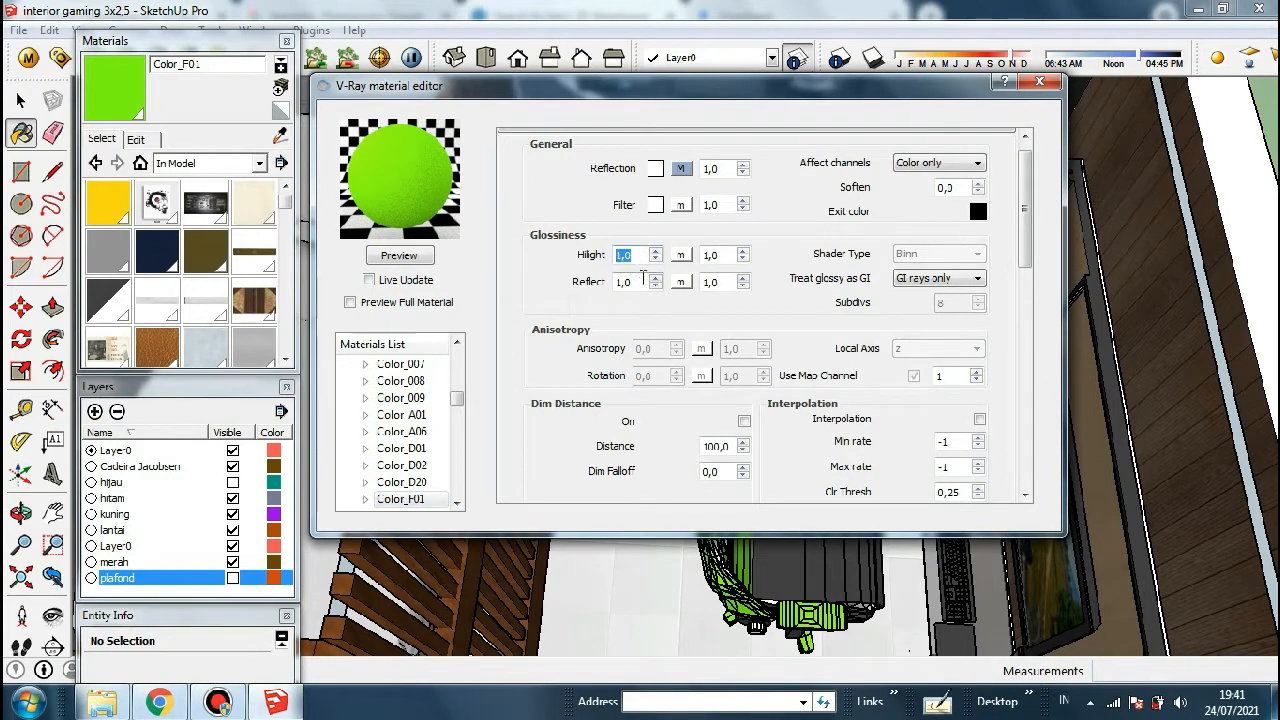
text(0)
double_click(617, 283)
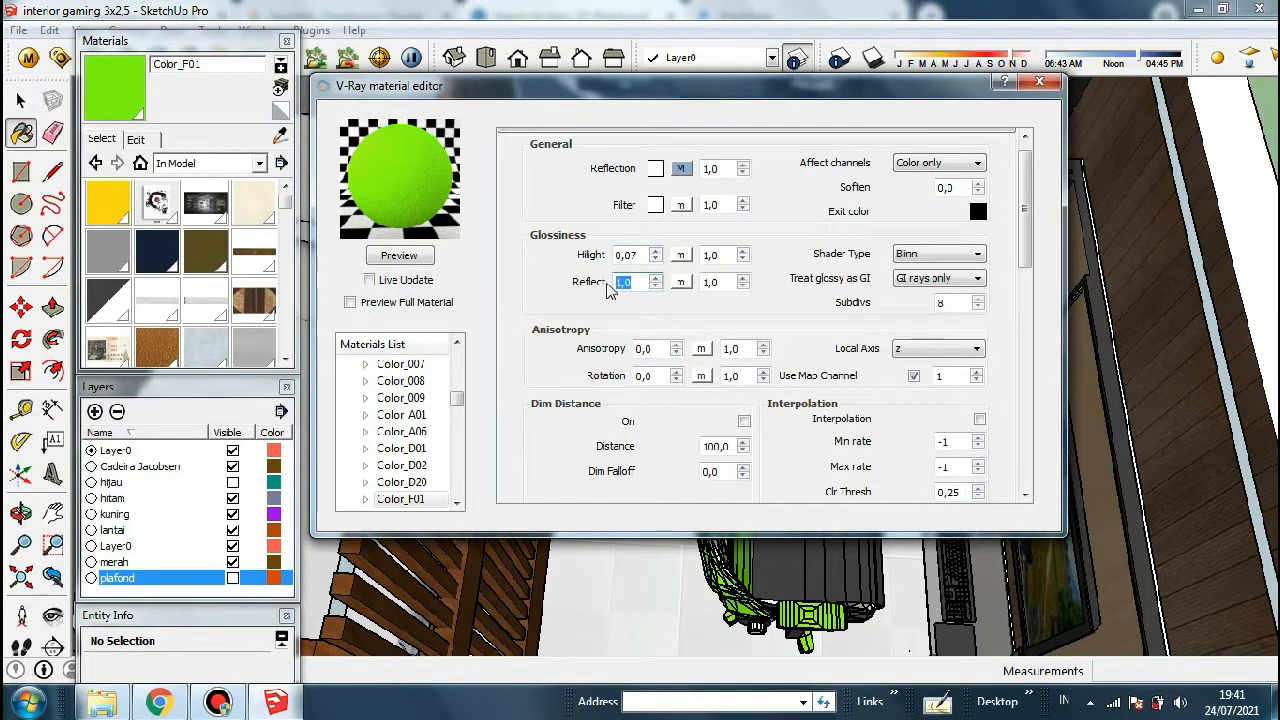
double_click(940, 303)
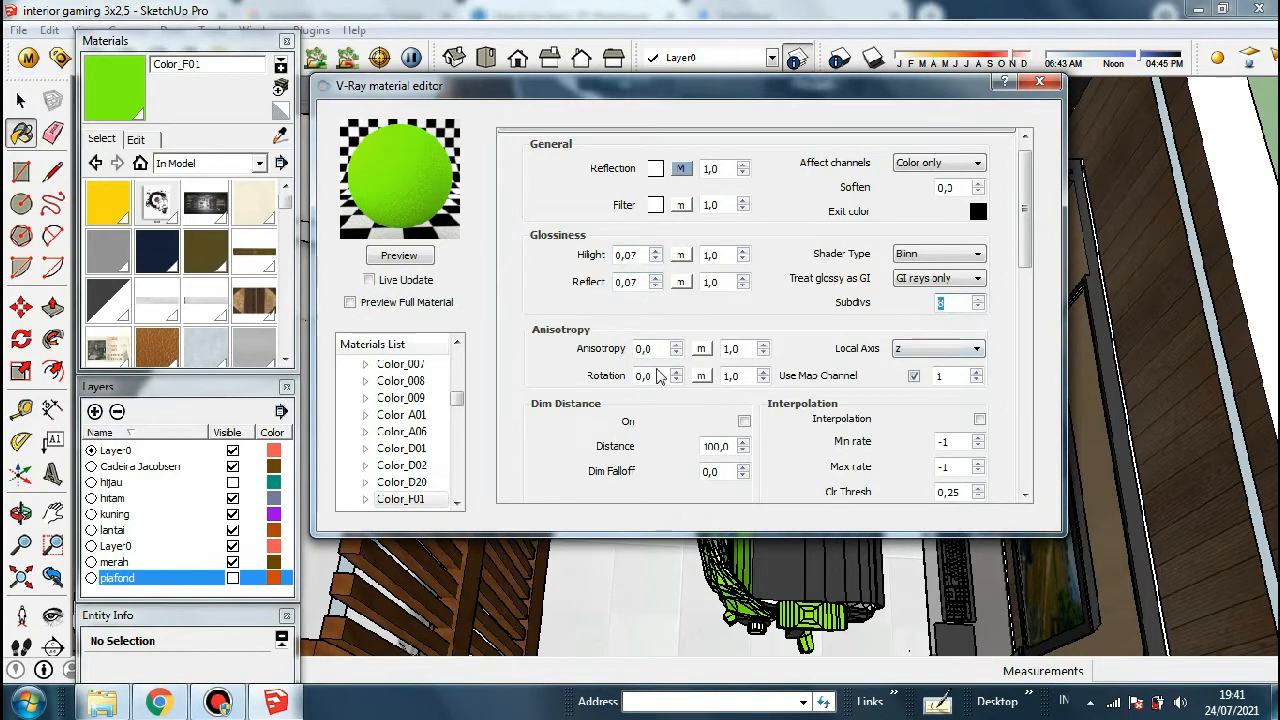
click(393, 259)
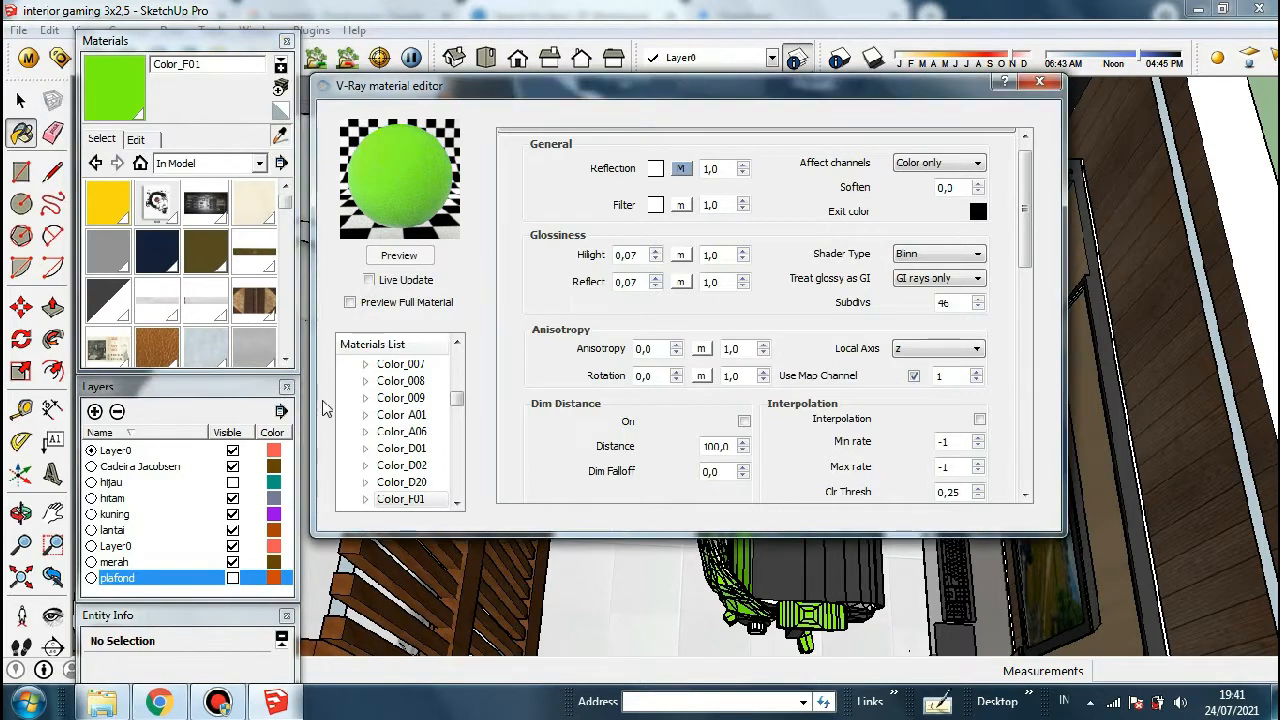
Sample the Translucent_Glass_Gray material near the framed wall panel and preview it
middle_drag(946, 618, 790, 208)
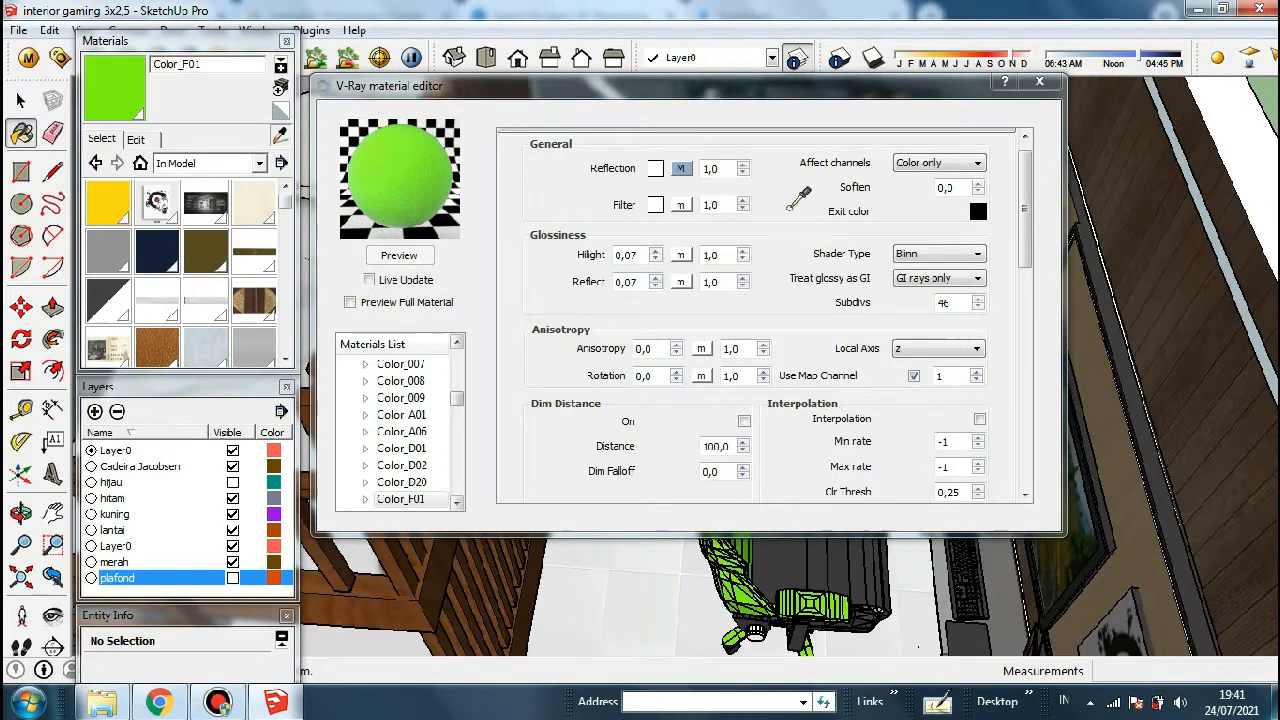
click(21, 99)
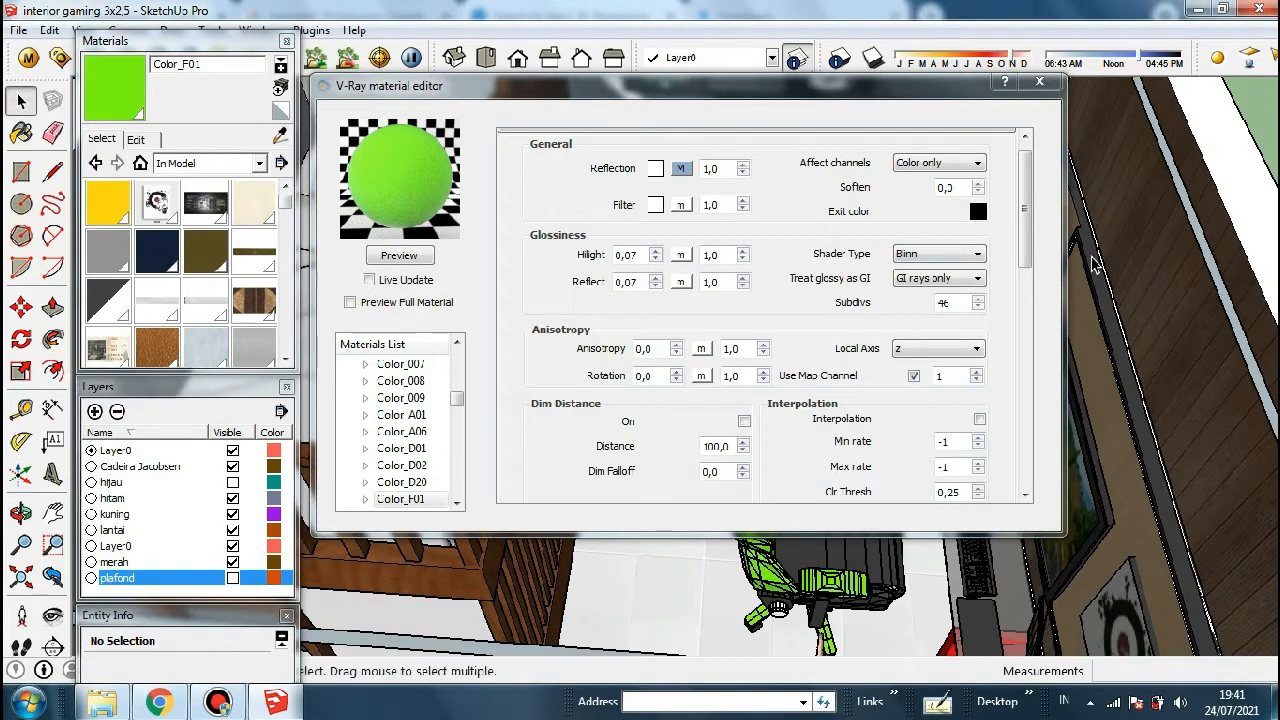
scroll(1080, 190, down, 4)
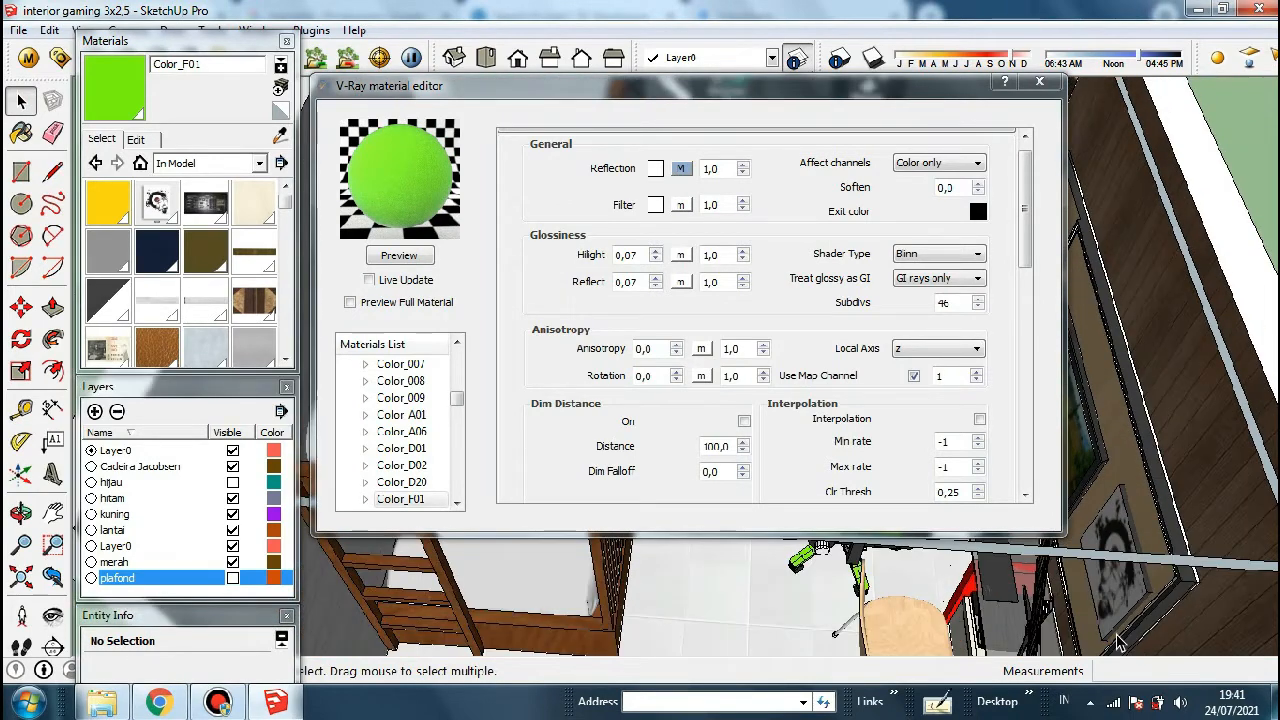
scroll(1098, 393, up, 2)
scroll(1098, 393, up, 4)
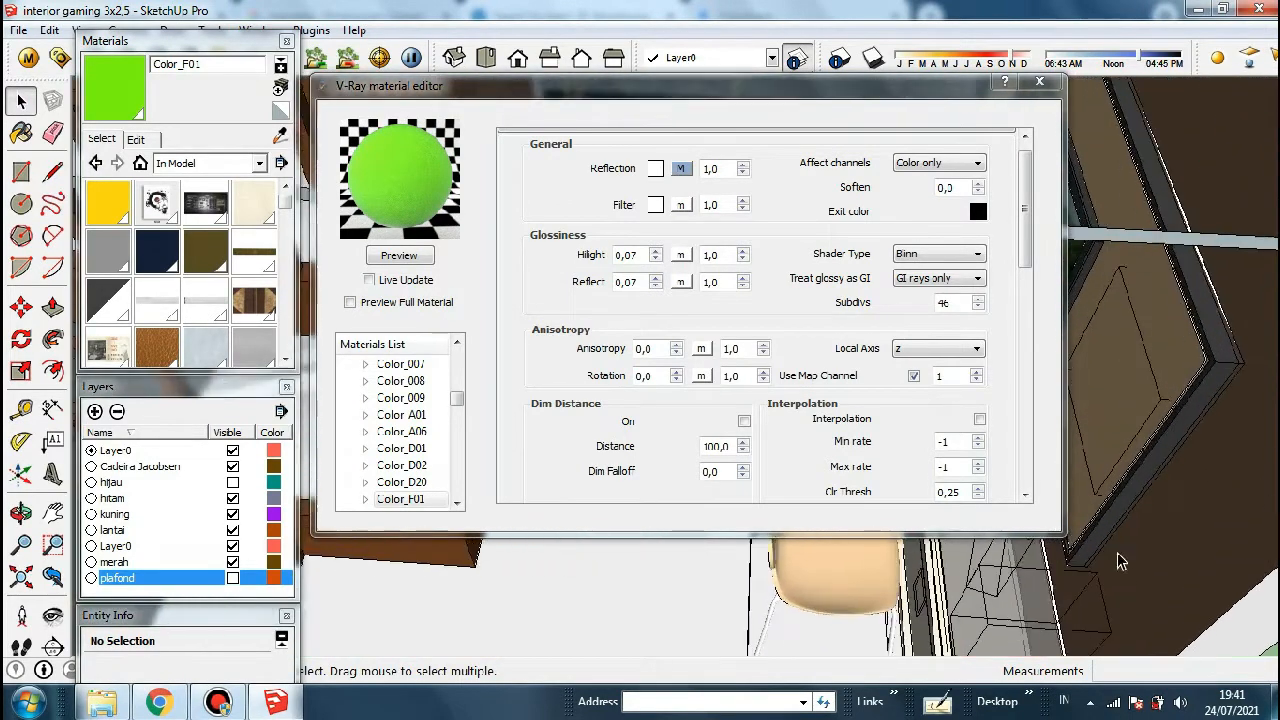
scroll(1108, 427, down, 4)
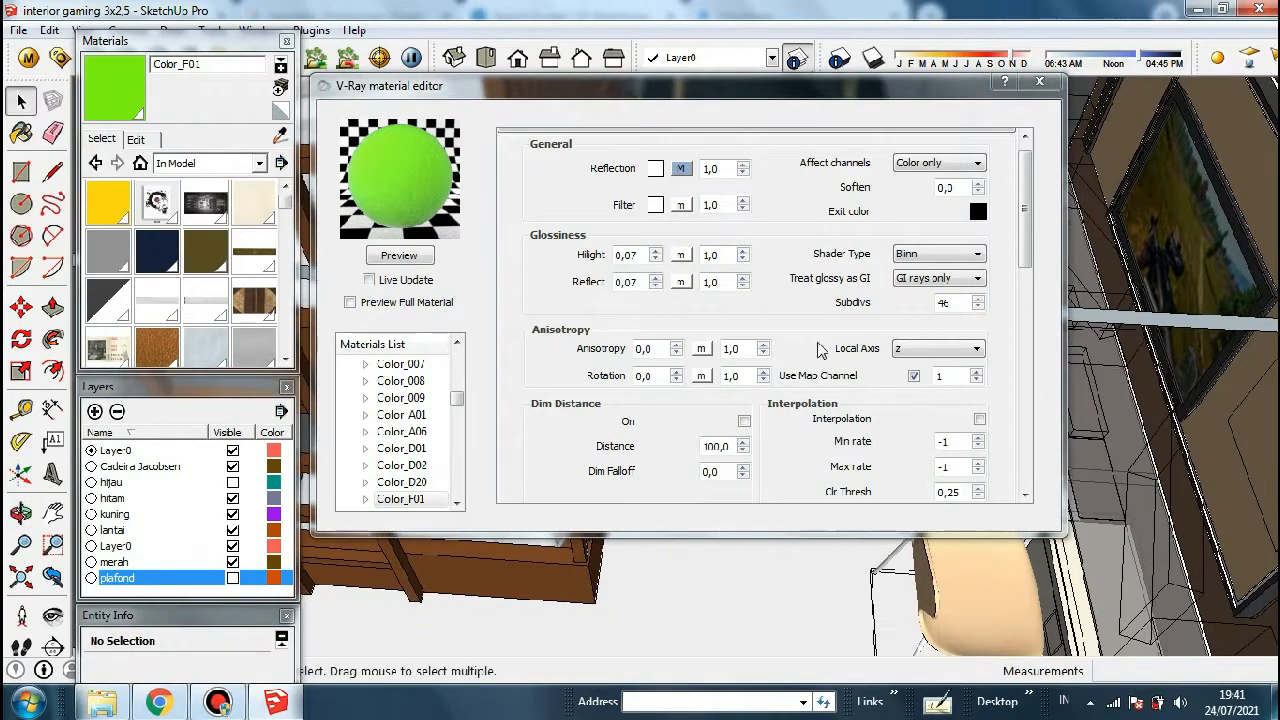
drag(746, 92, 794, 155)
click(279, 136)
click(1124, 419)
click(457, 320)
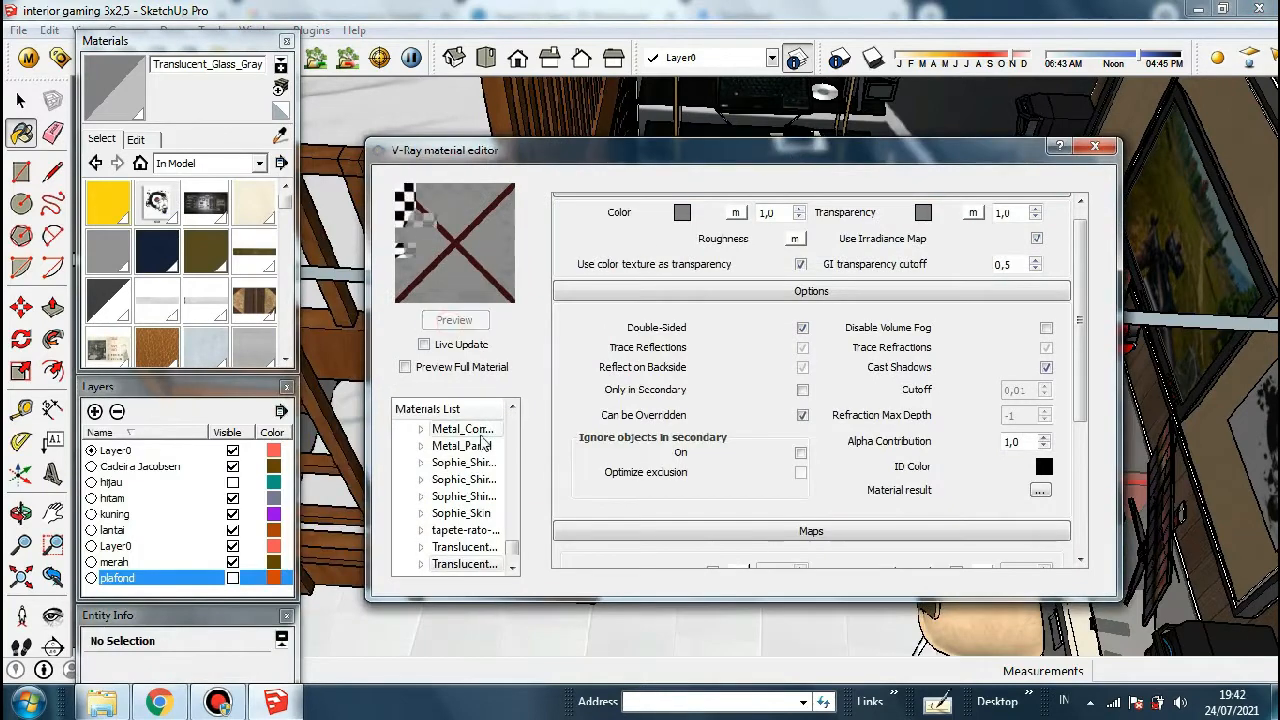
Add a reflection layer and a refraction layer to the Translucent_Glass_Gray material
right_click(458, 564)
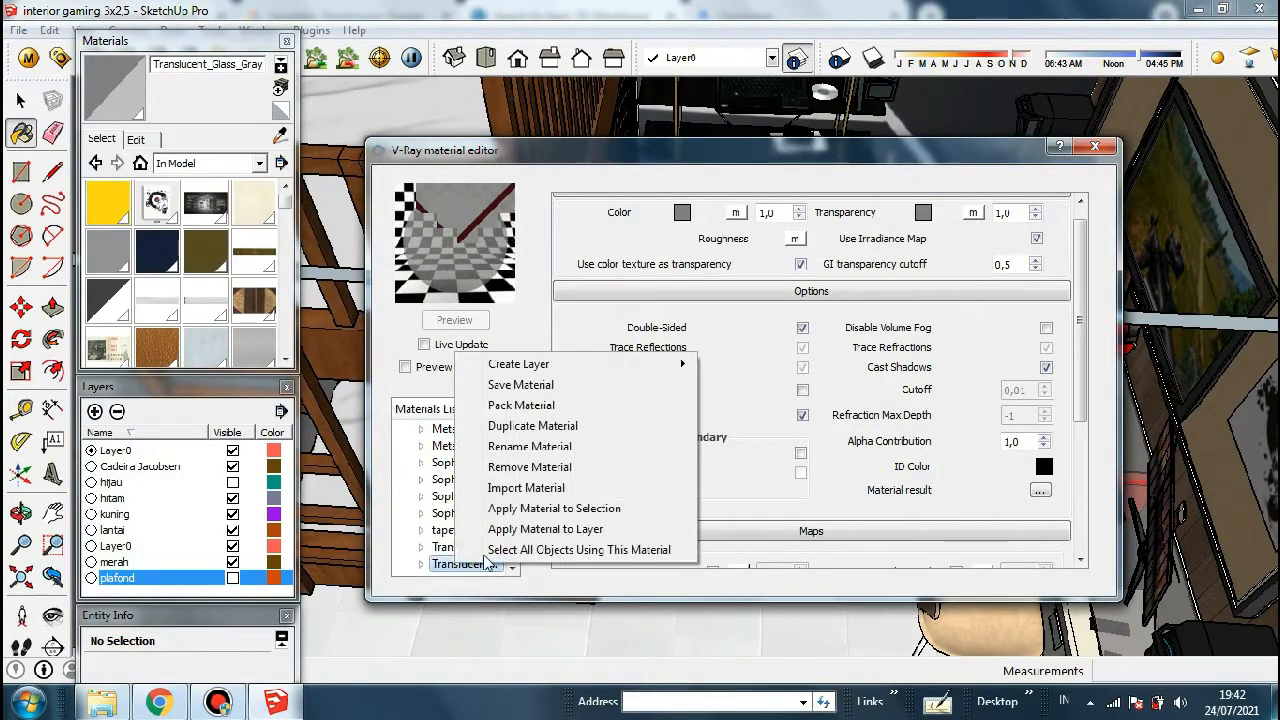
mouse_move(640, 366)
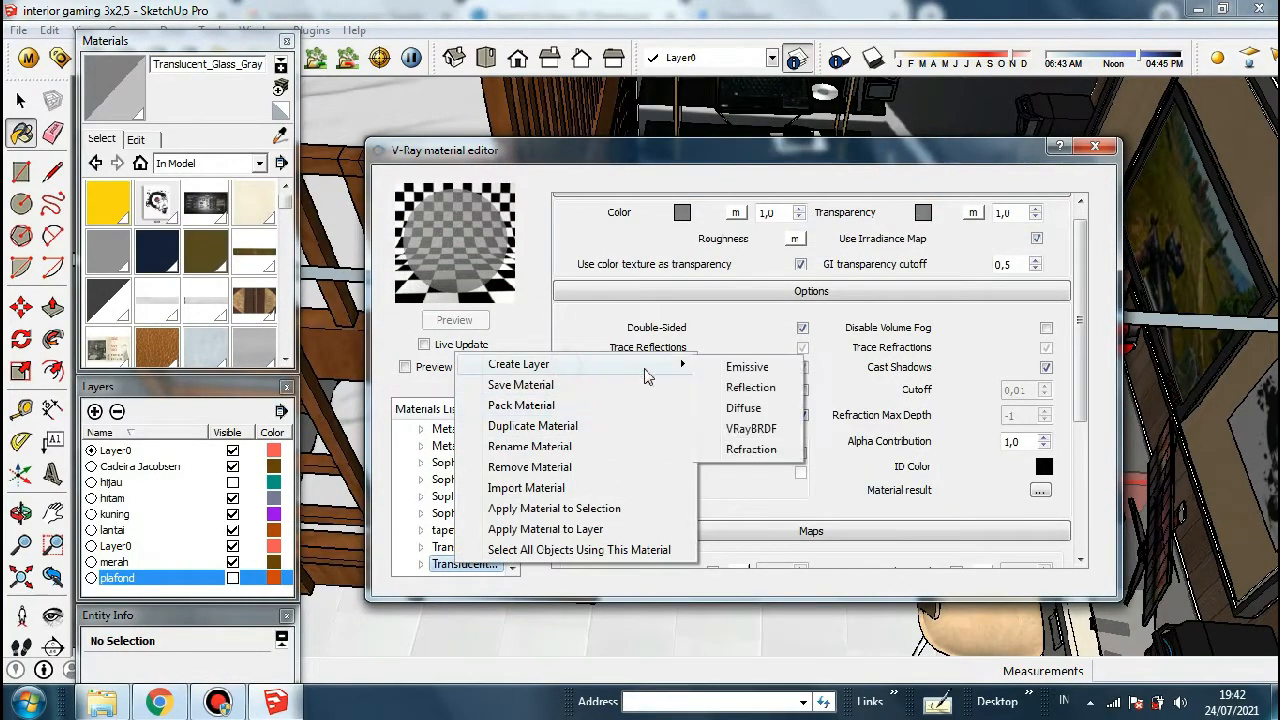
click(746, 386)
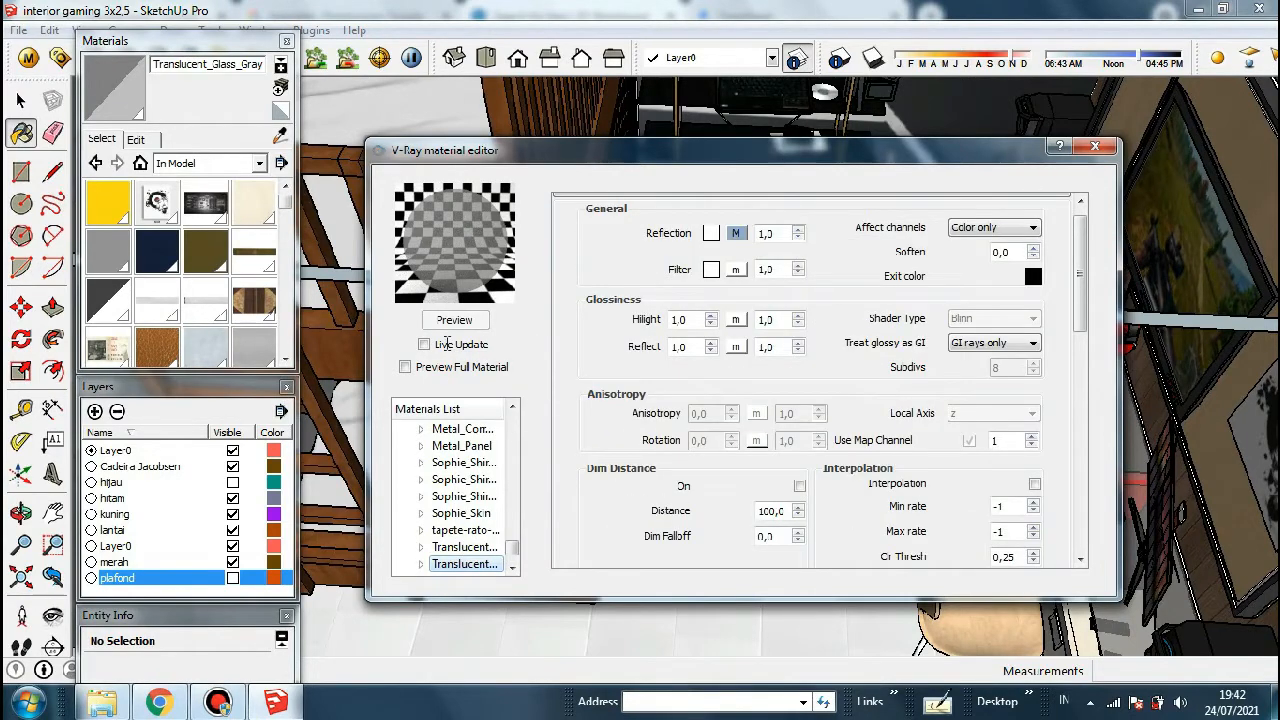
right_click(465, 568)
mouse_move(600, 367)
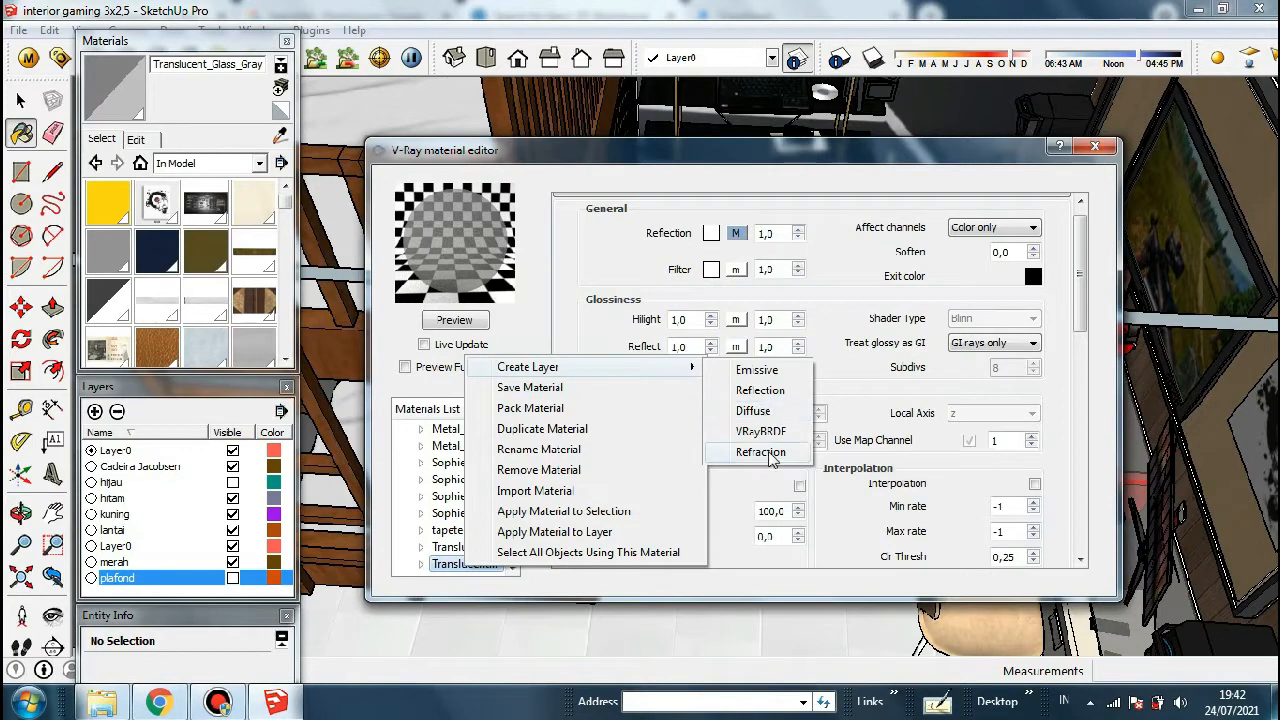
click(760, 452)
drag(1082, 272, 1084, 245)
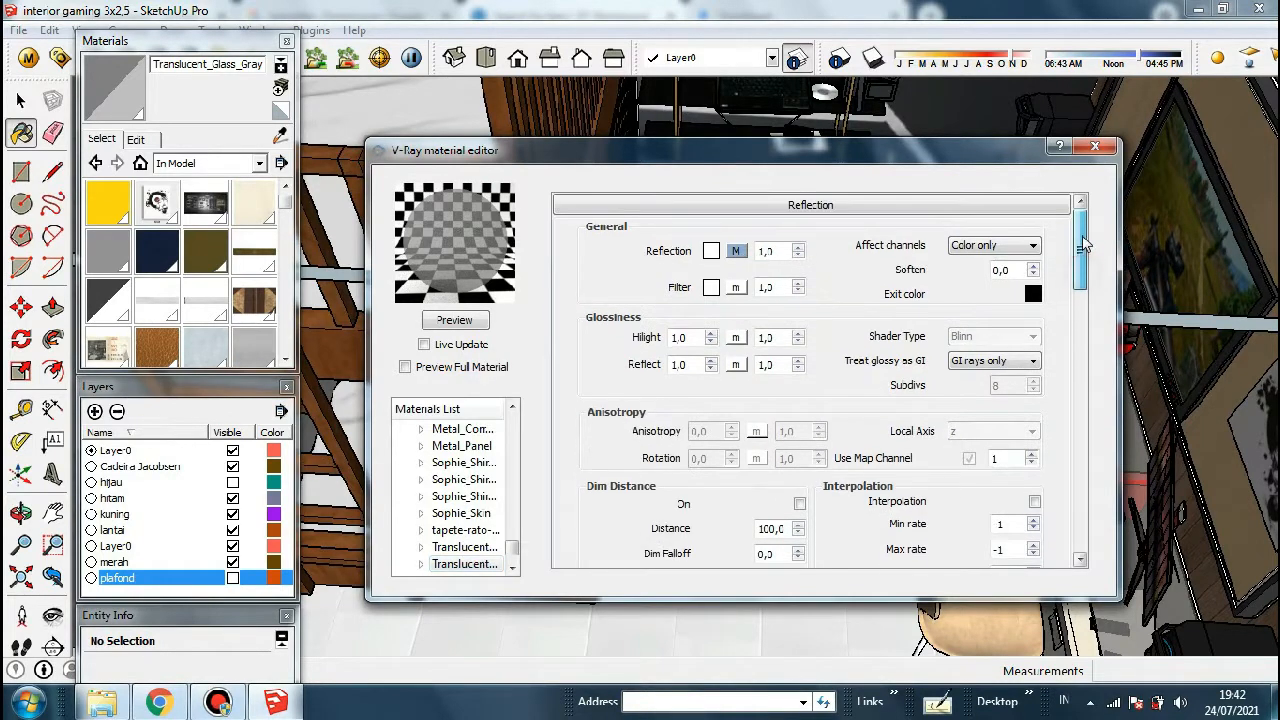
Update the Translucent_Glass_Gray preview, check its refraction settings, and move the material editor clear of the desk
click(455, 320)
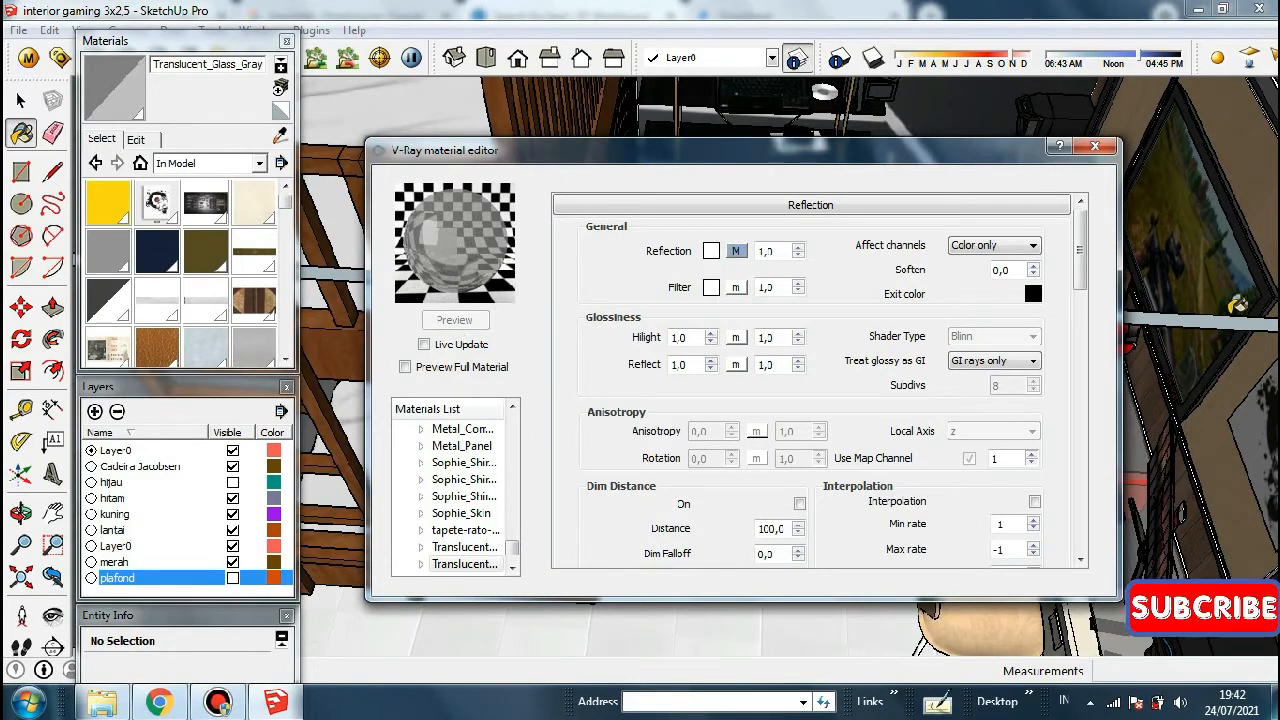
drag(1081, 268, 1077, 353)
click(768, 150)
drag(768, 150, 572, 200)
Sample Material17 from the white surface beside the desk, preview it, and add a reflection layer to it
click(1027, 467)
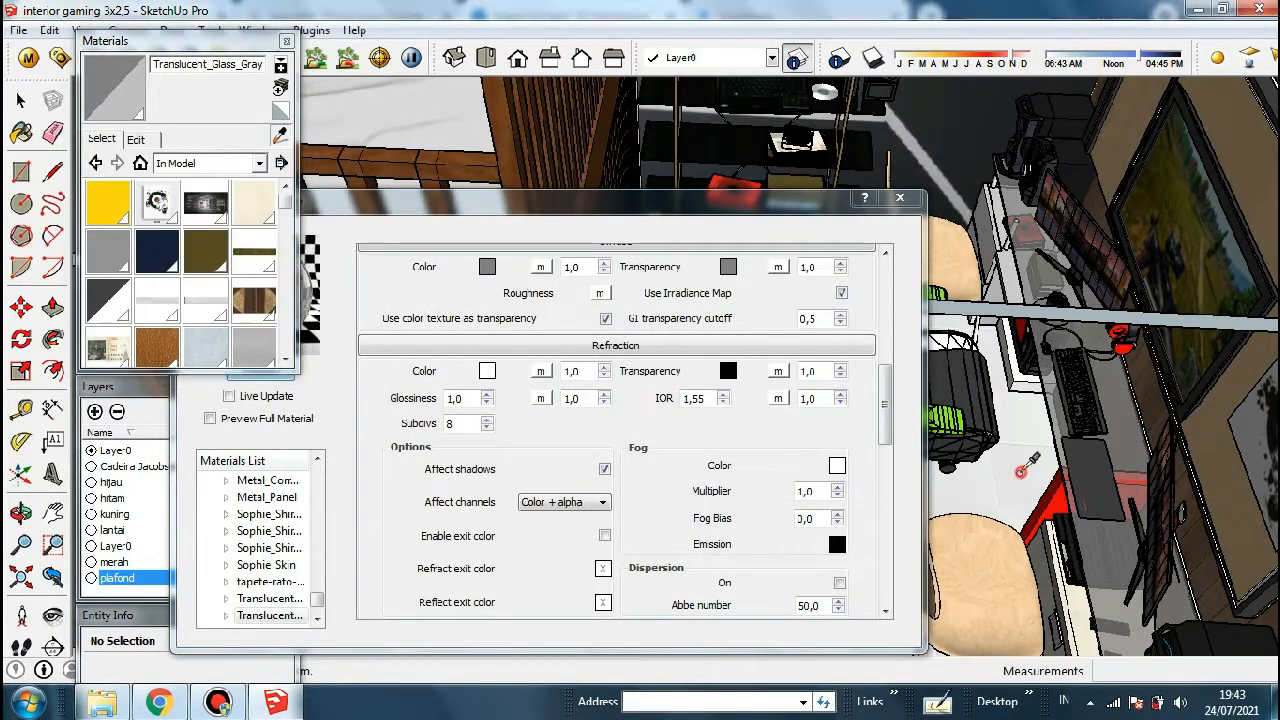
click(262, 373)
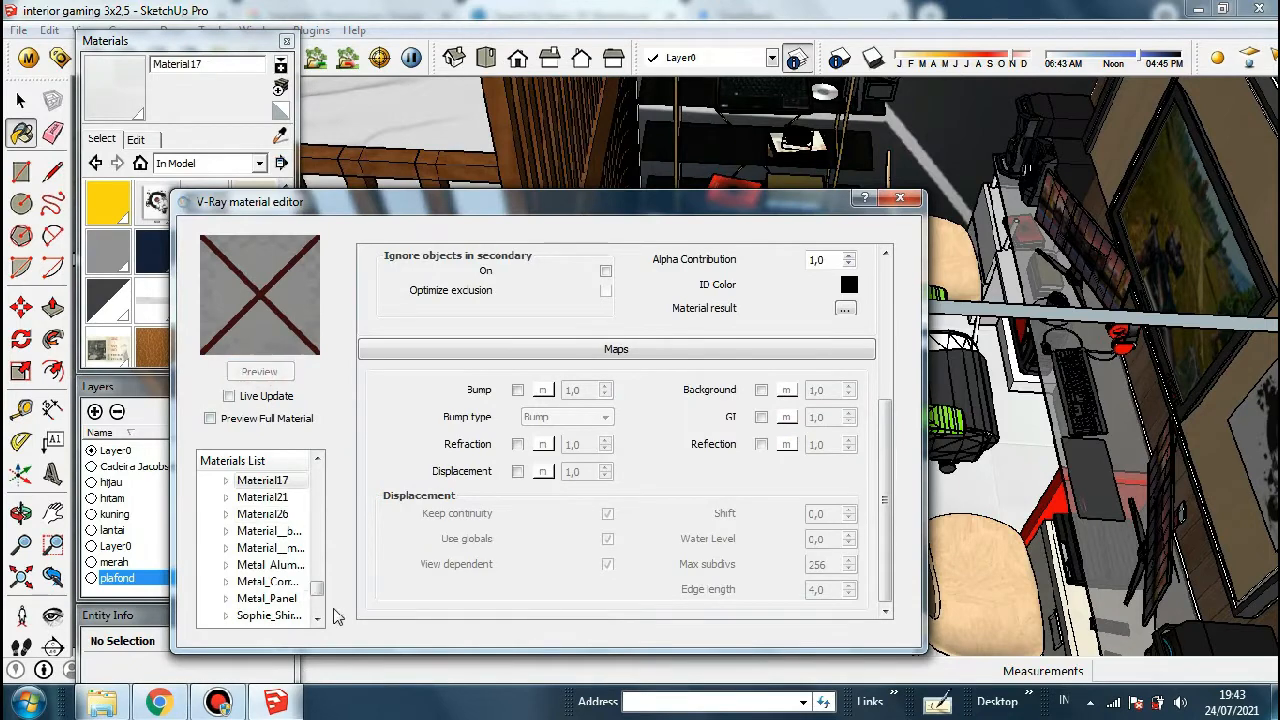
right_click(268, 483)
mouse_move(345, 496)
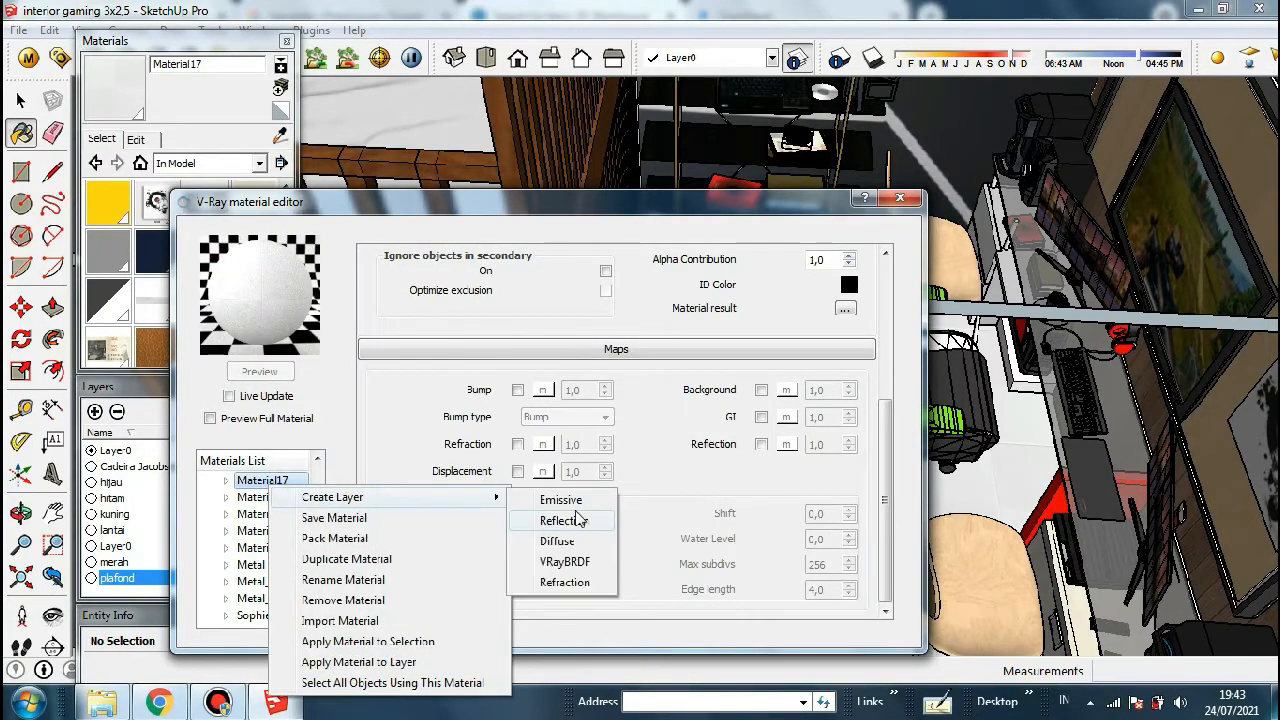
click(580, 520)
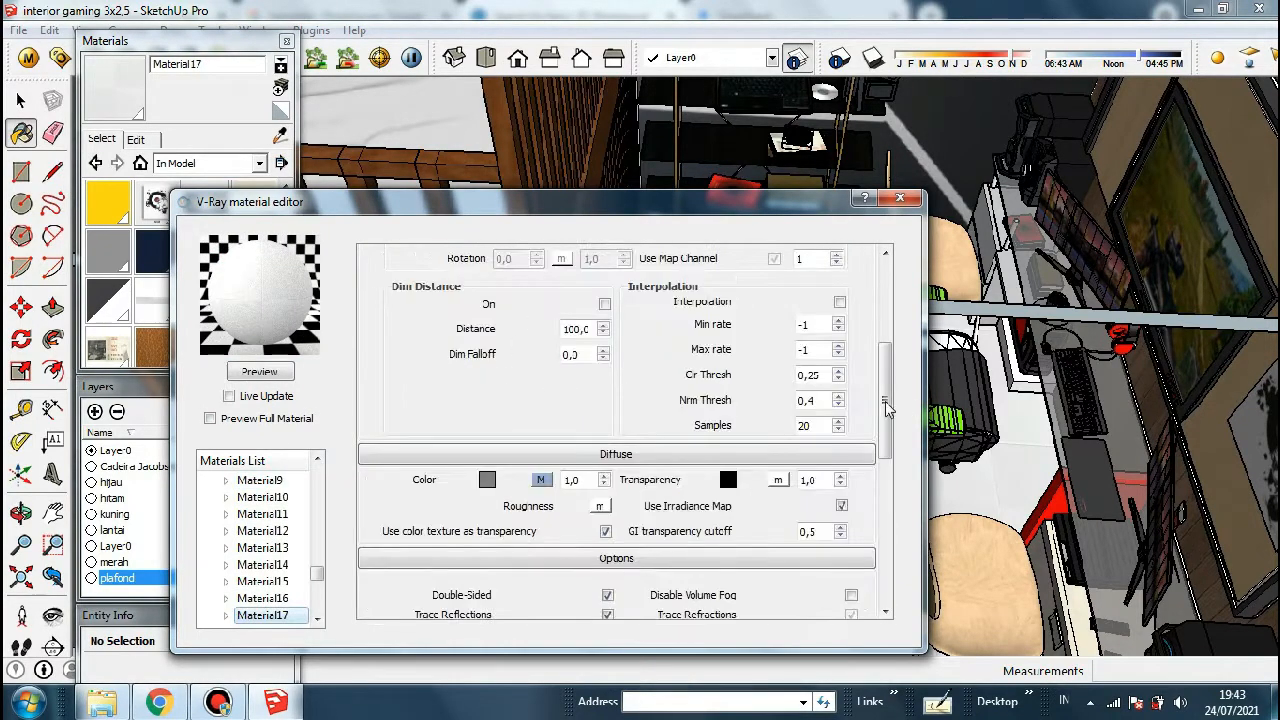
Set Material17's Hilight and Reflect glossiness to 0,7 and its subdivs to 46, and update the preview
drag(884, 346, 884, 265)
drag(496, 389, 470, 390)
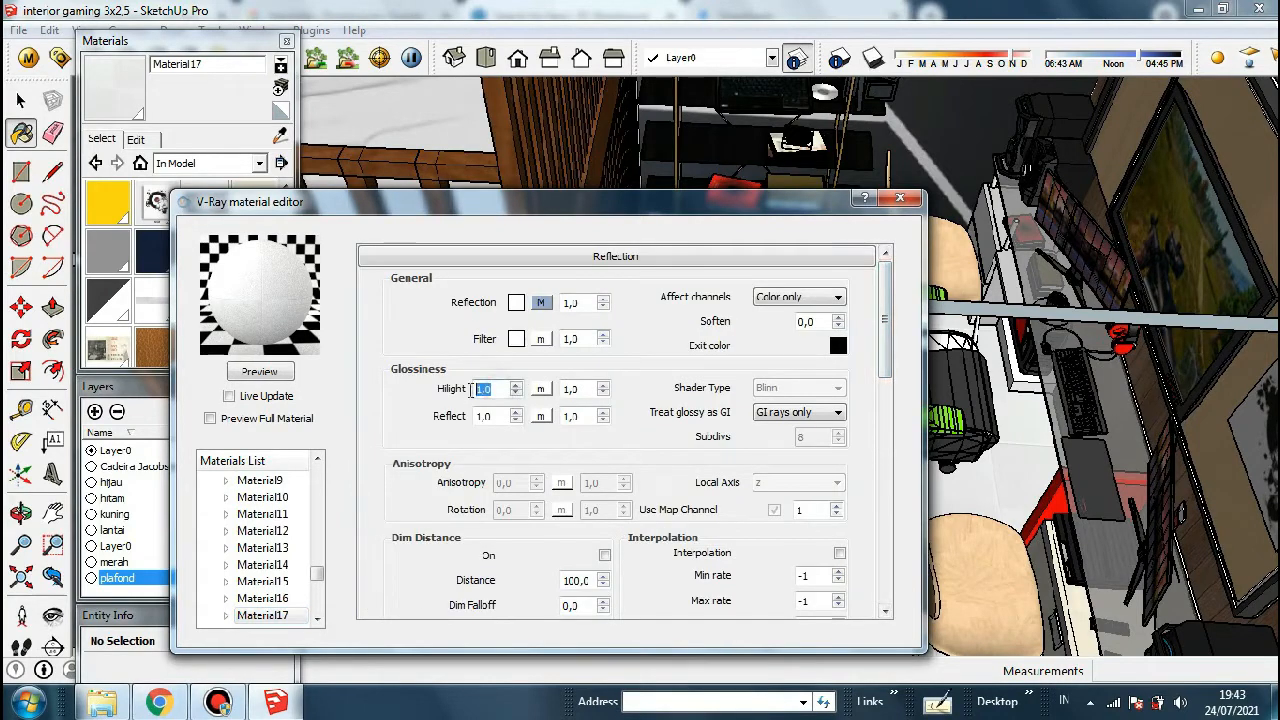
text(0.07)
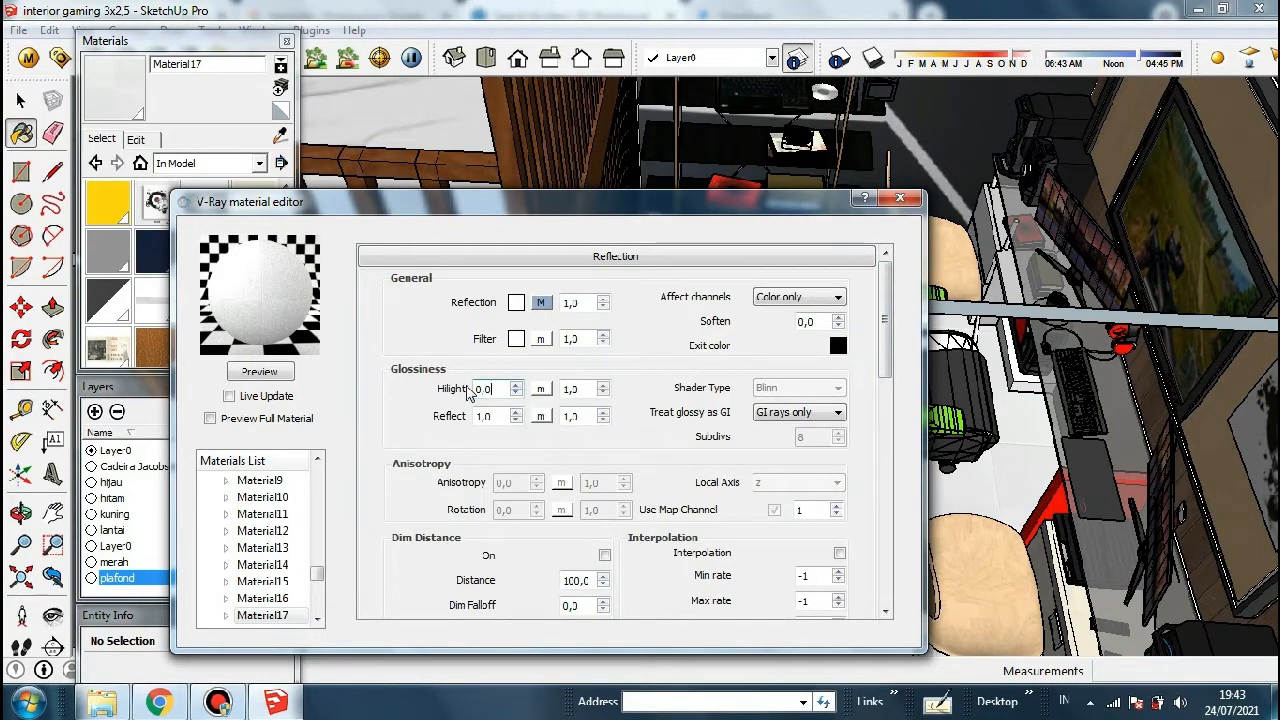
drag(494, 416, 472, 434)
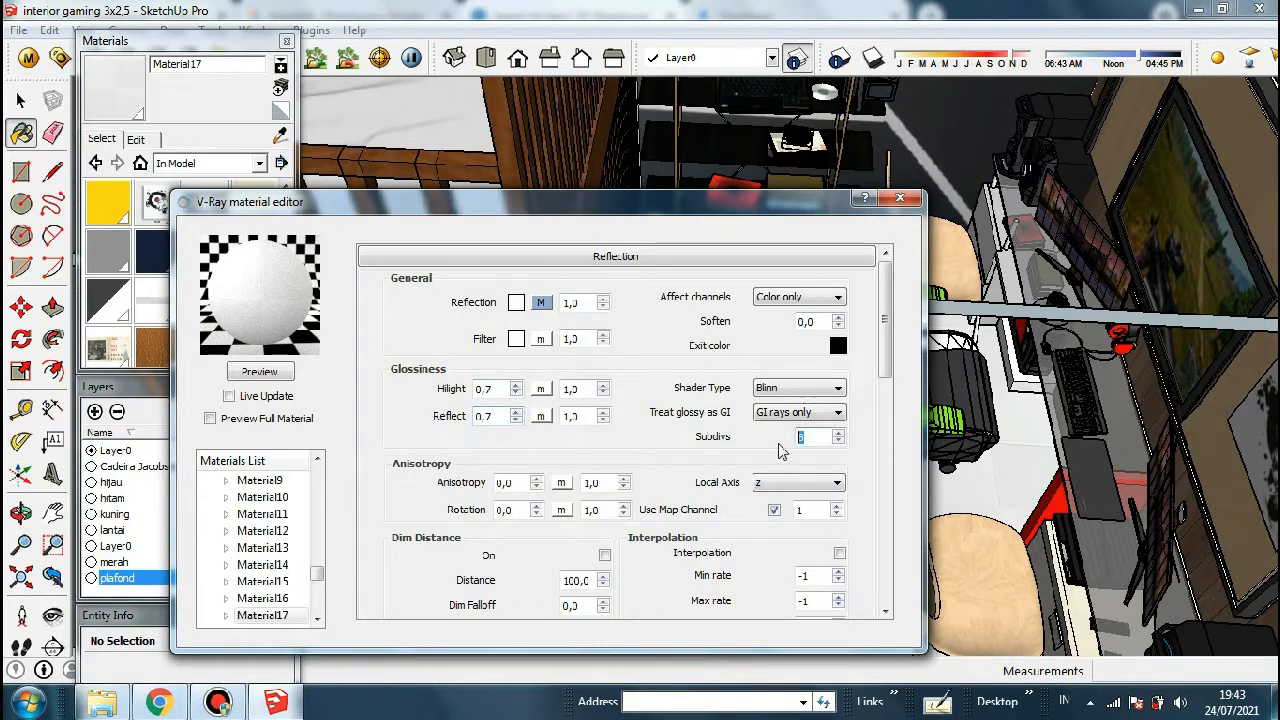
click(264, 372)
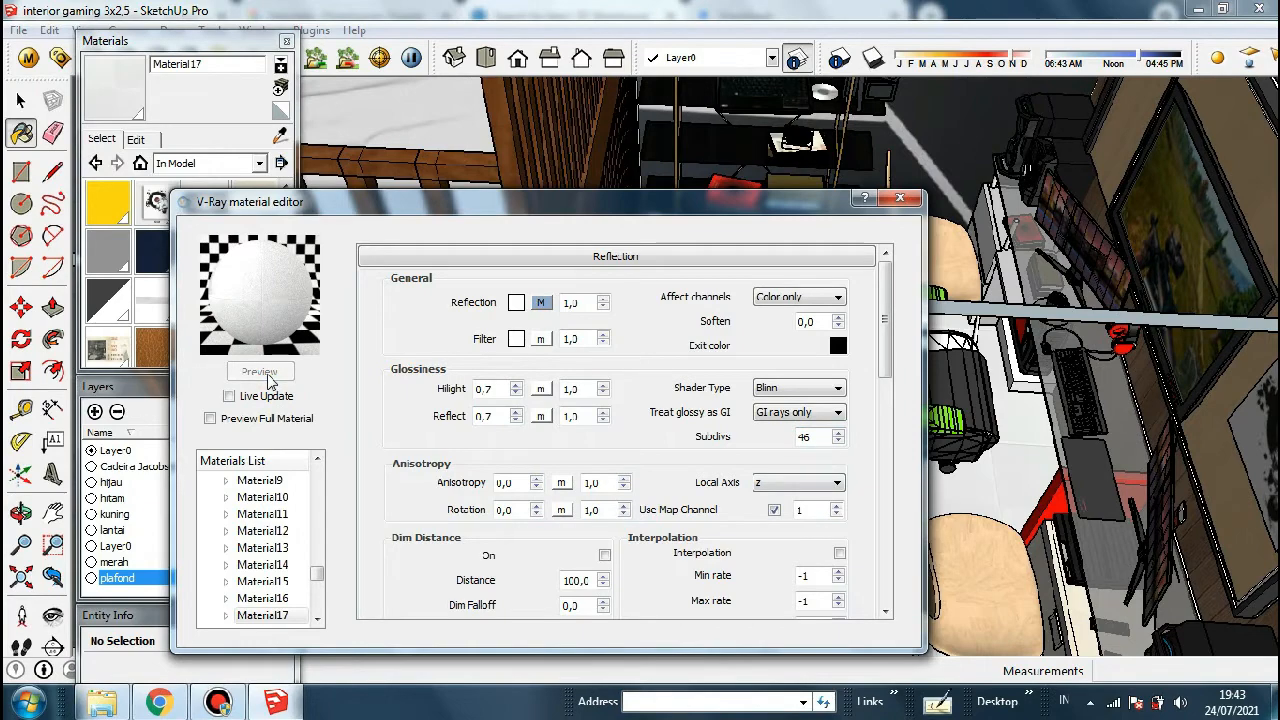
drag(408, 204, 473, 203)
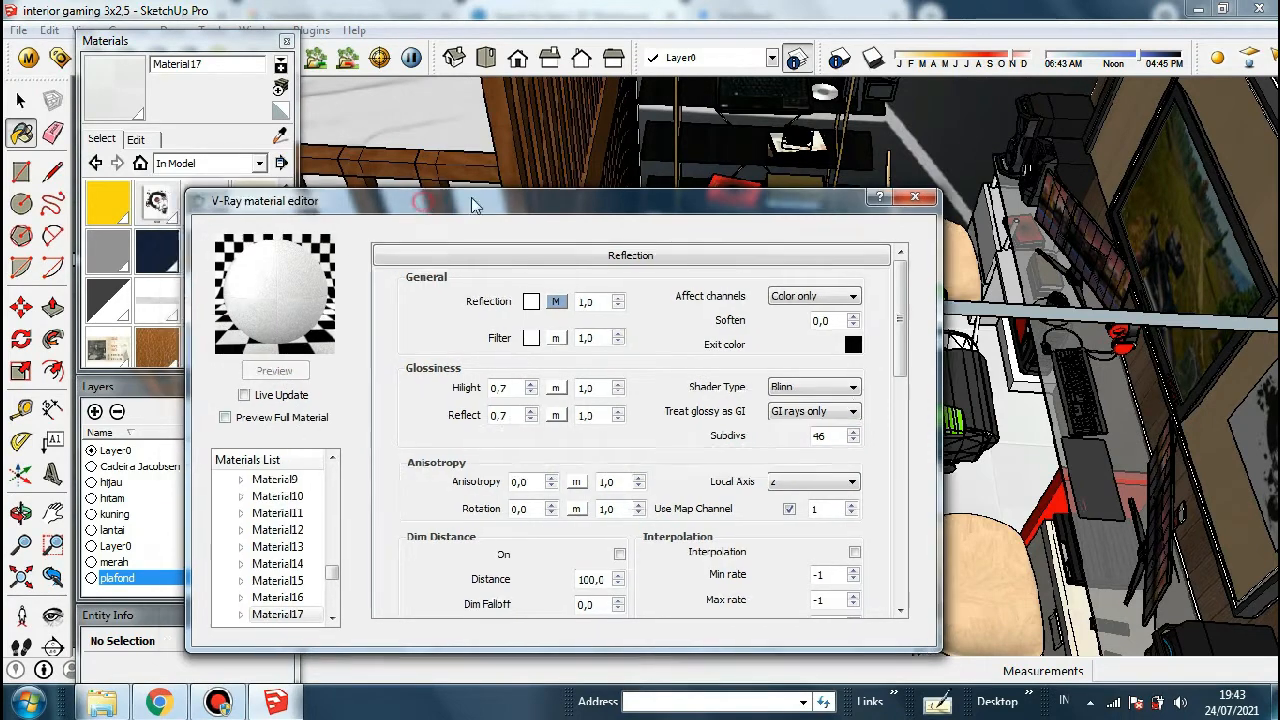
click(975, 201)
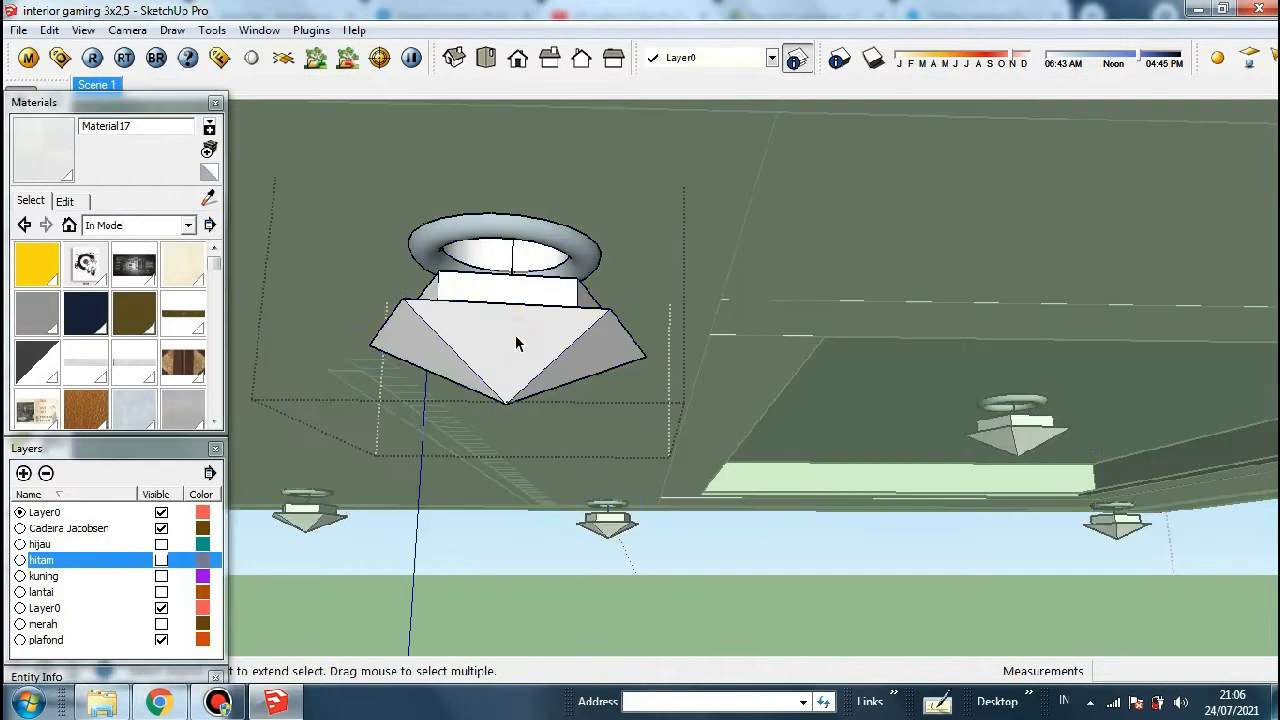
Delete the faceted light object from the ceiling downlight component and bring the V-Ray light tools into full view
click(516, 343)
key(Delete)
drag(1198, 62, 947, 159)
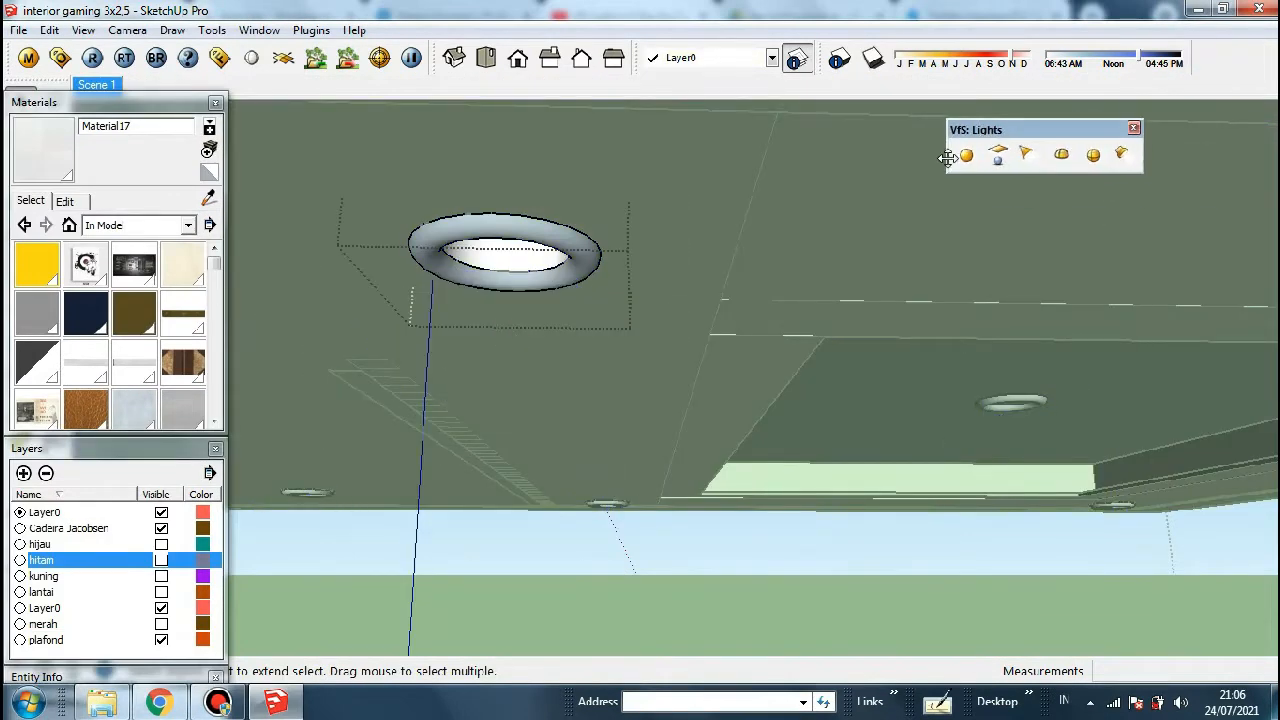
Place a V-Ray IES light at the ceiling downlight inside its component
click(1126, 157)
middle_drag(508, 250, 515, 208)
key(ctrl+z)
scroll(638, 334, down, 6)
click(660, 357)
scroll(660, 357, down, 2)
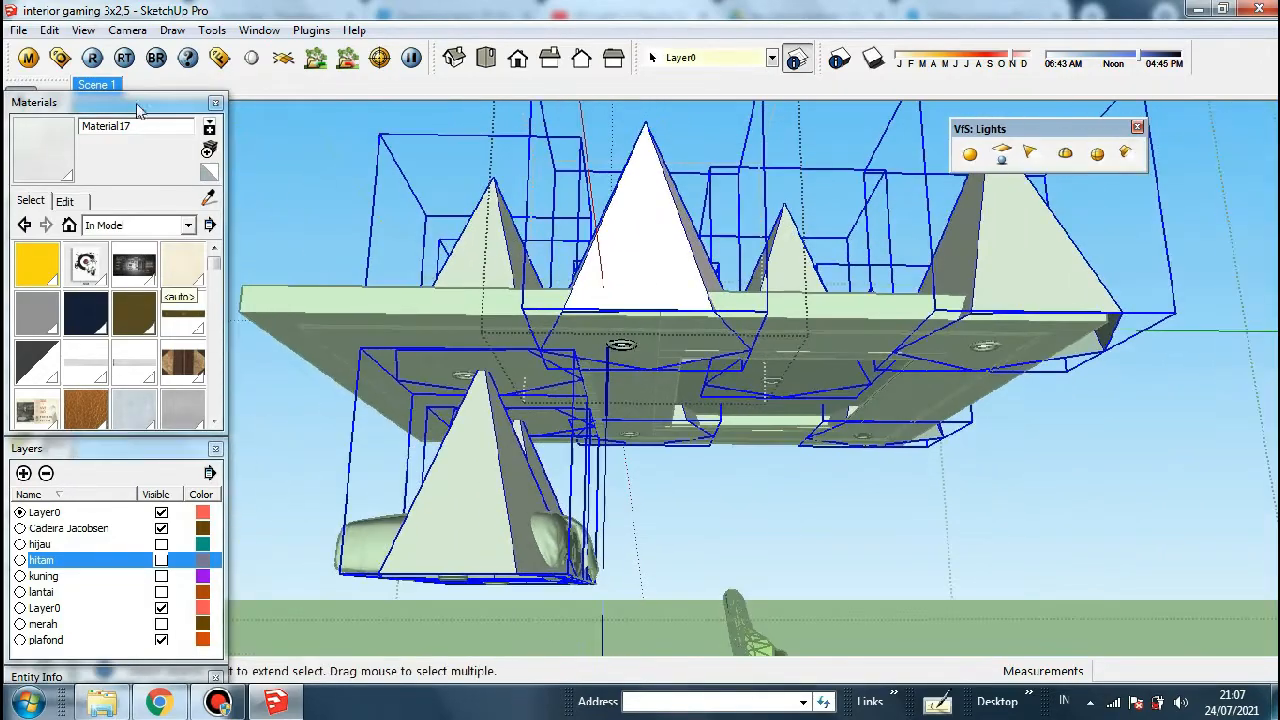
Scale the oversized IES light down uniformly to roughly the size of the downlight
drag(137, 105, 237, 80)
click(20, 373)
scroll(632, 306, down, 2)
drag(573, 210, 701, 306)
scroll(718, 308, up, 5)
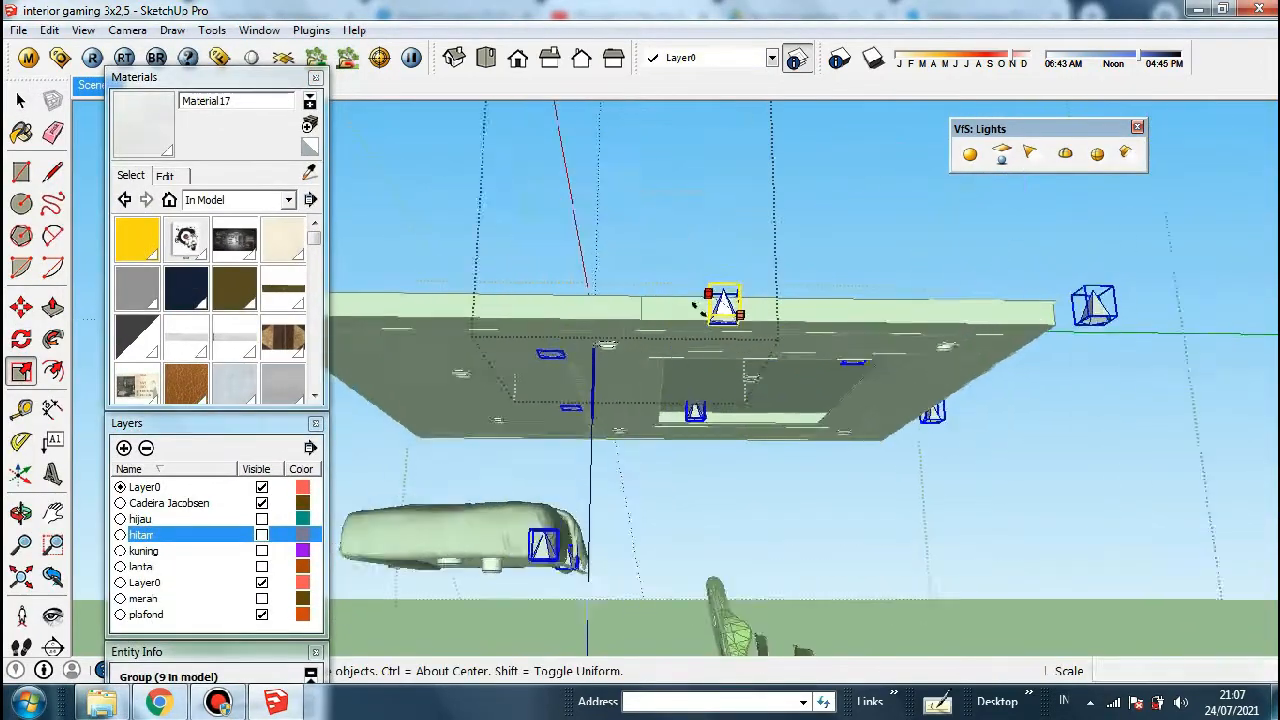
Move the IES light about 65 cm so its tip reaches the opening of the ceiling downlight ring
key(m)
middle_drag(743, 320, 726, 277)
scroll(731, 363, up, 2)
scroll(457, 266, up, 5)
scroll(540, 328, up, 3)
scroll(541, 330, up, 2)
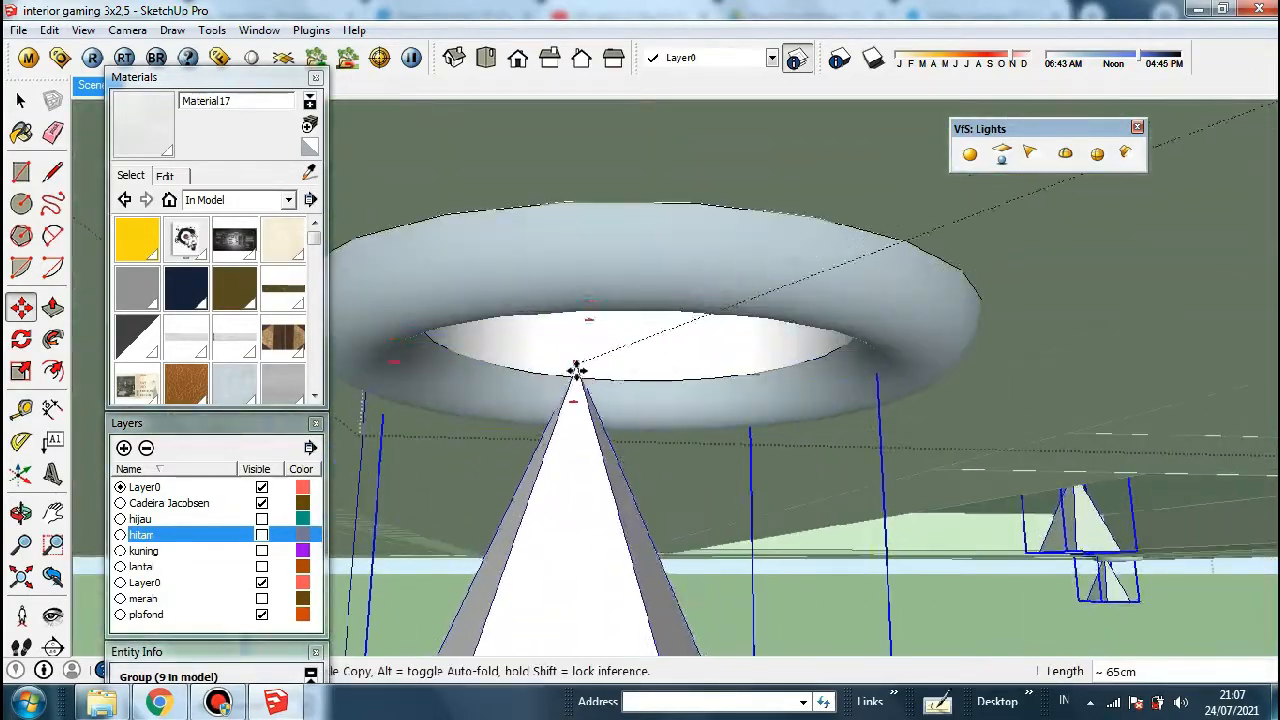
middle_drag(574, 369, 560, 331)
Raise the IES light about 5 cm into the downlight, using the ceiling recess's vertical edge as reference
scroll(543, 247, up, 4)
scroll(538, 244, down, 6)
middle_drag(890, 358, 423, 360)
click(423, 360)
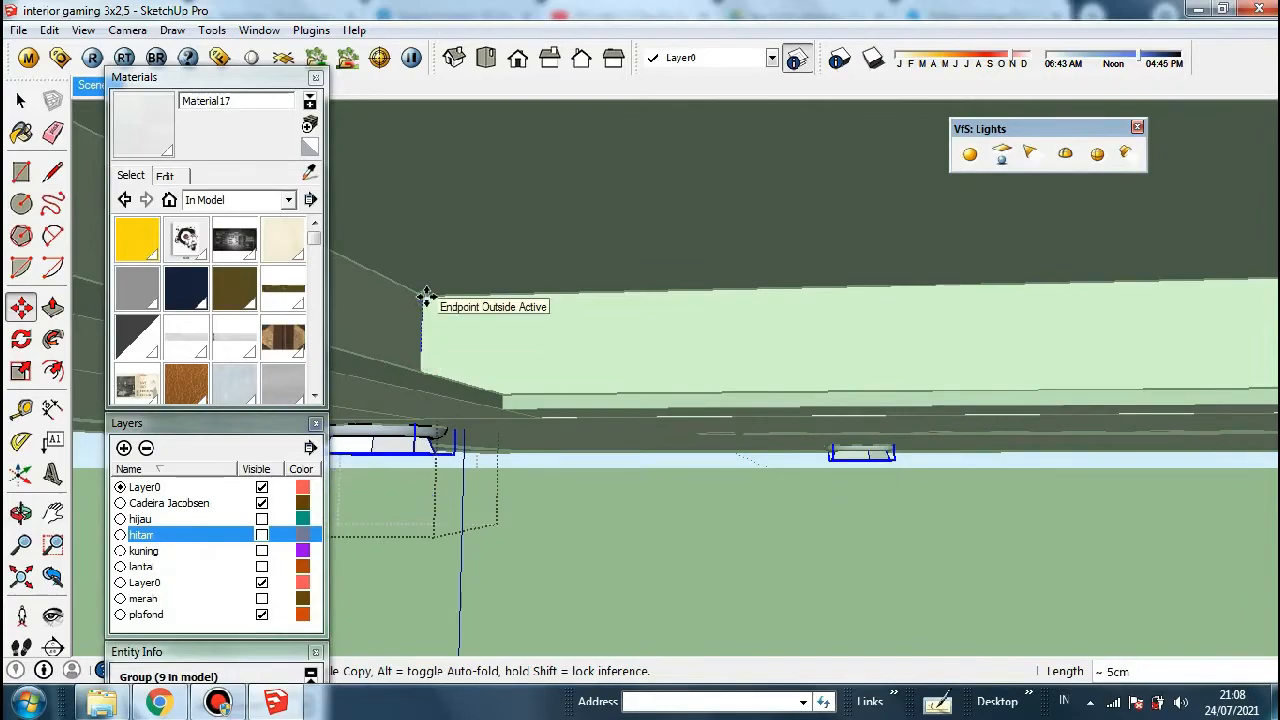
middle_drag(423, 300, 760, 290)
scroll(706, 337, up, 4)
key(space)
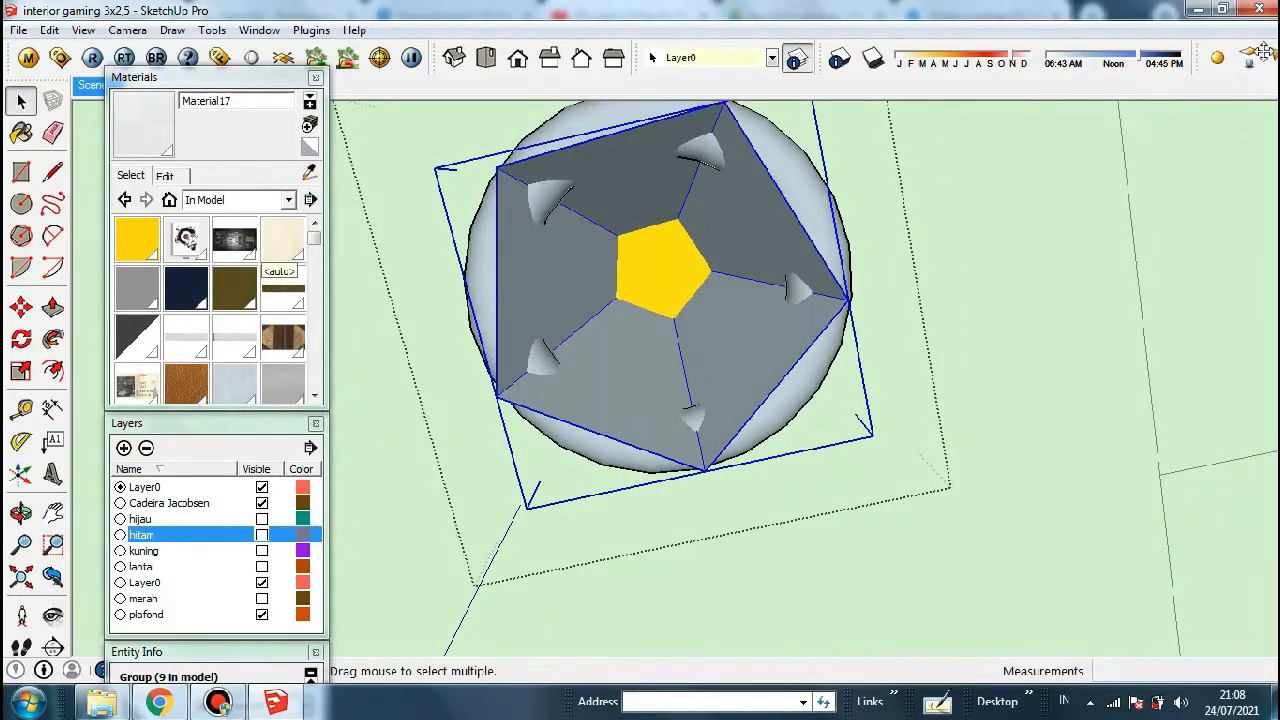
Set the IES light's filter color to light yellow (255, 255, 127) and its power to 200
right_click(546, 280)
click(812, 352)
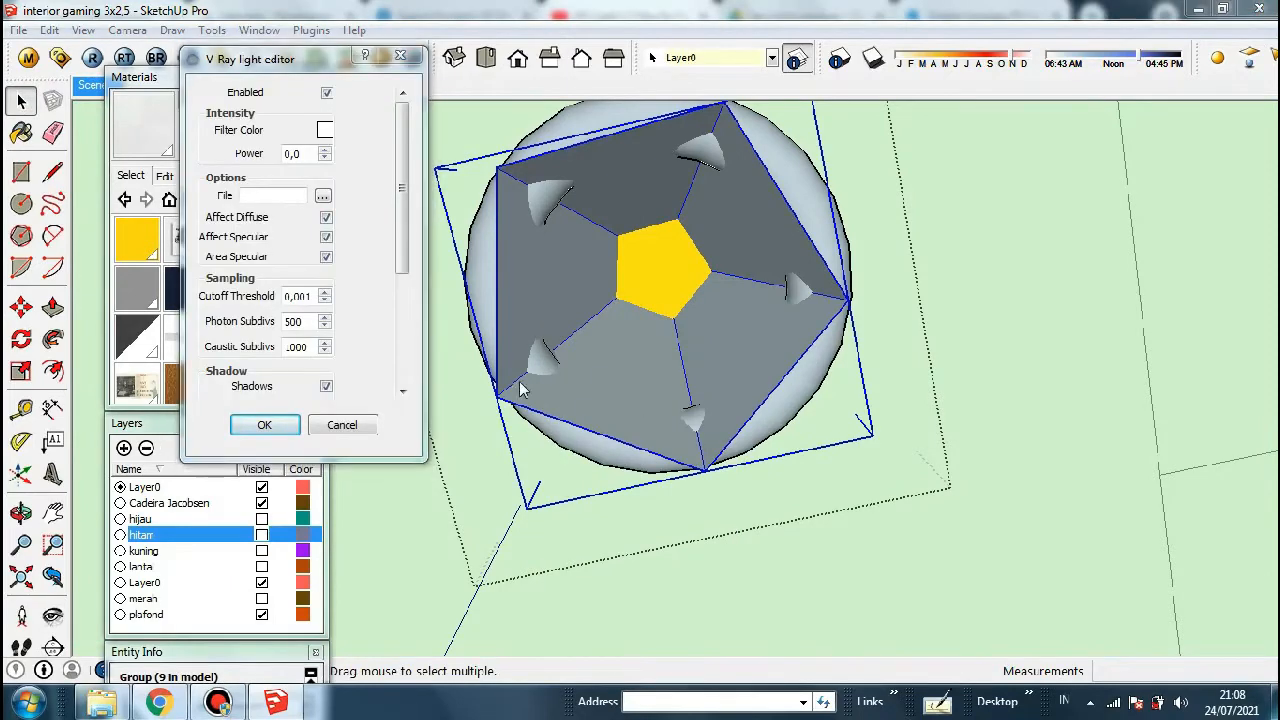
click(325, 131)
click(271, 219)
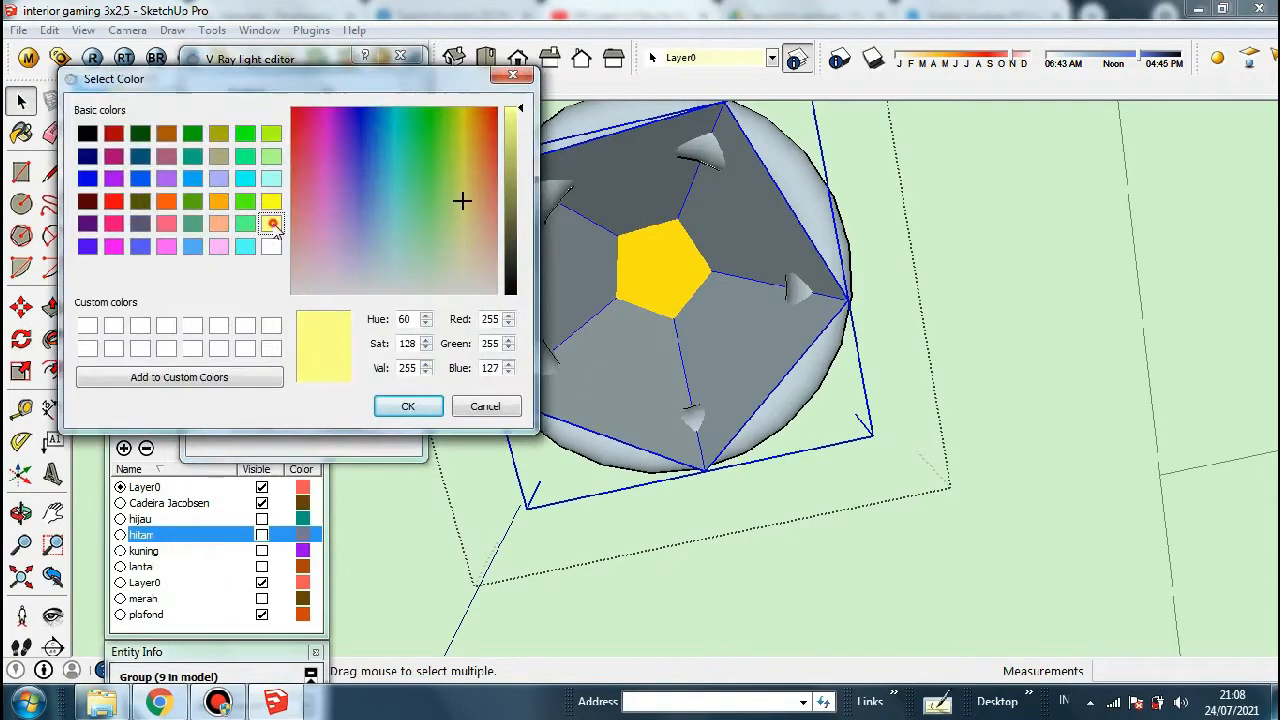
click(405, 406)
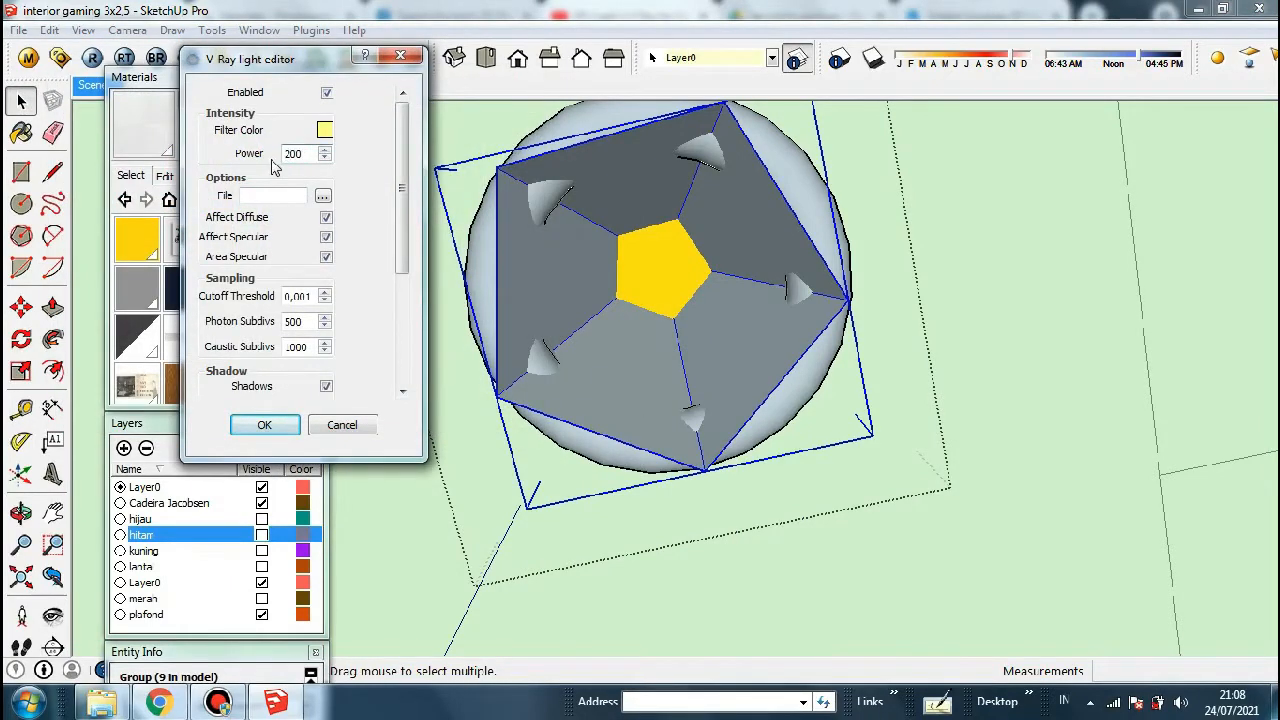
Browse for the light's IES file in E:\material\Material\ies-lights-pack and enlarge the file icons
click(323, 196)
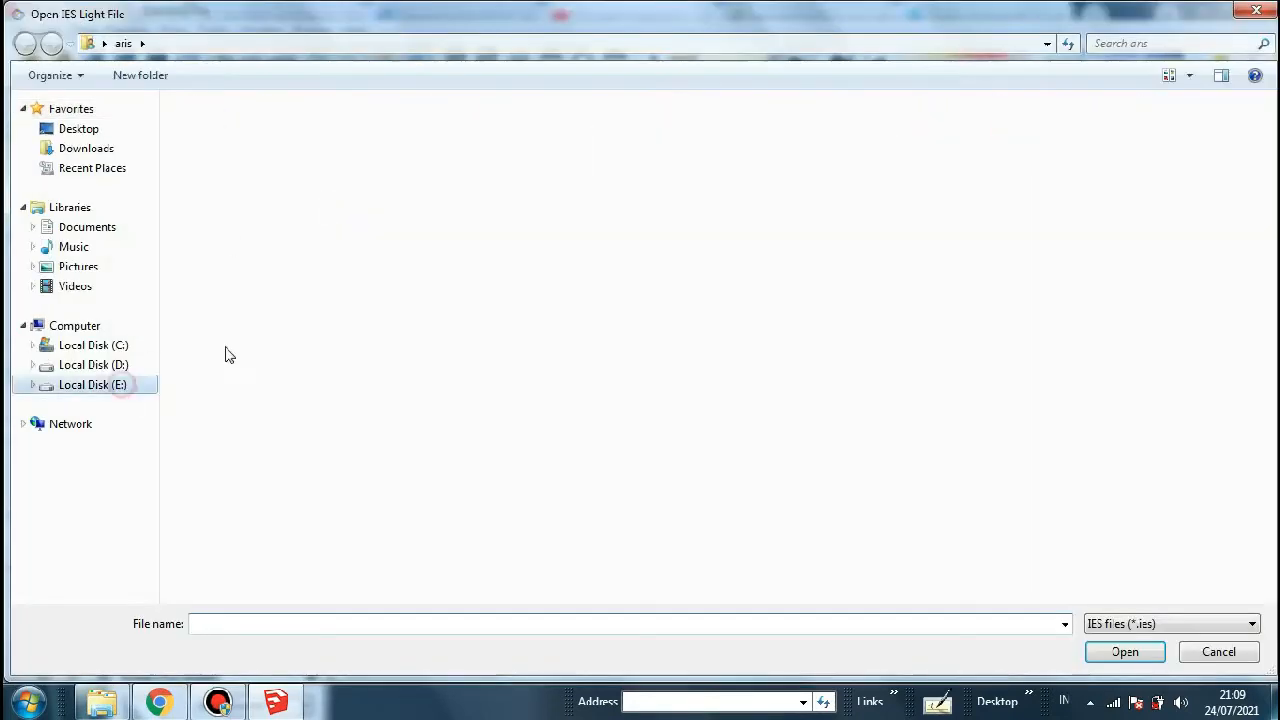
double_click(647, 125)
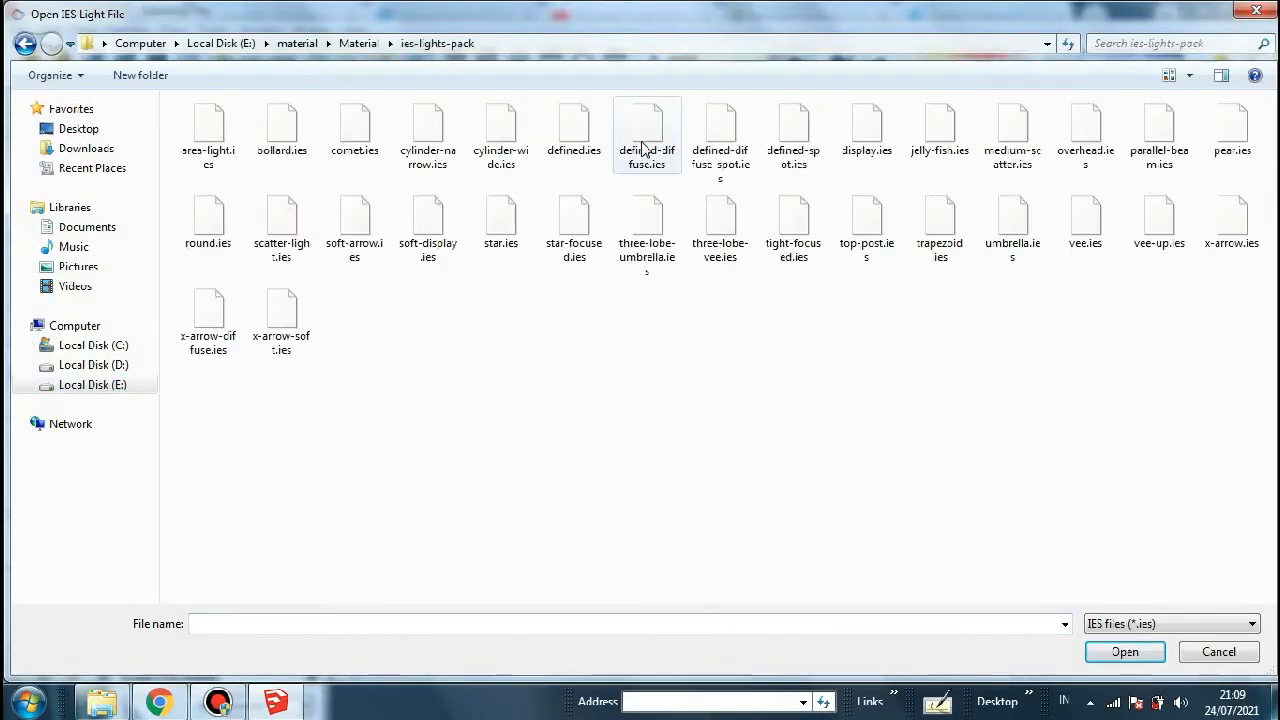
click(1189, 75)
click(1190, 57)
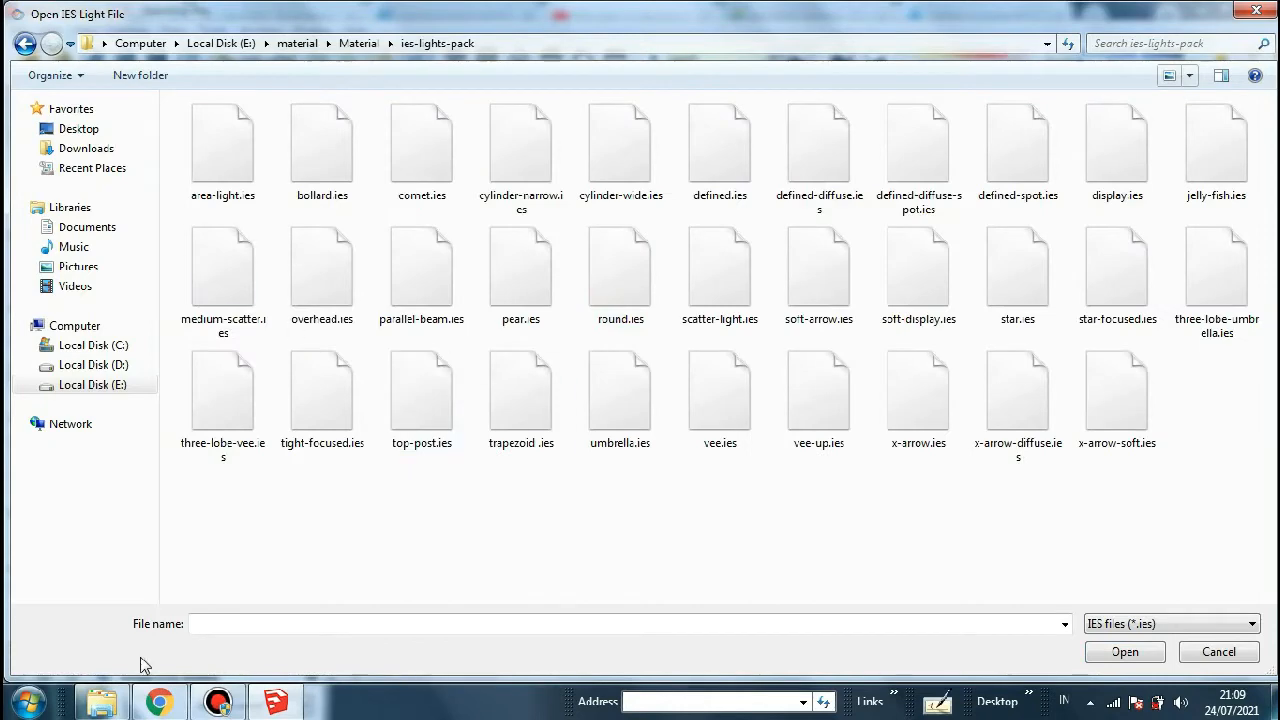
Compare the IES profile preview images in Windows Explorer, then load soft-arrow.ies into the light and confirm its settings
click(101, 702)
double_click(812, 148)
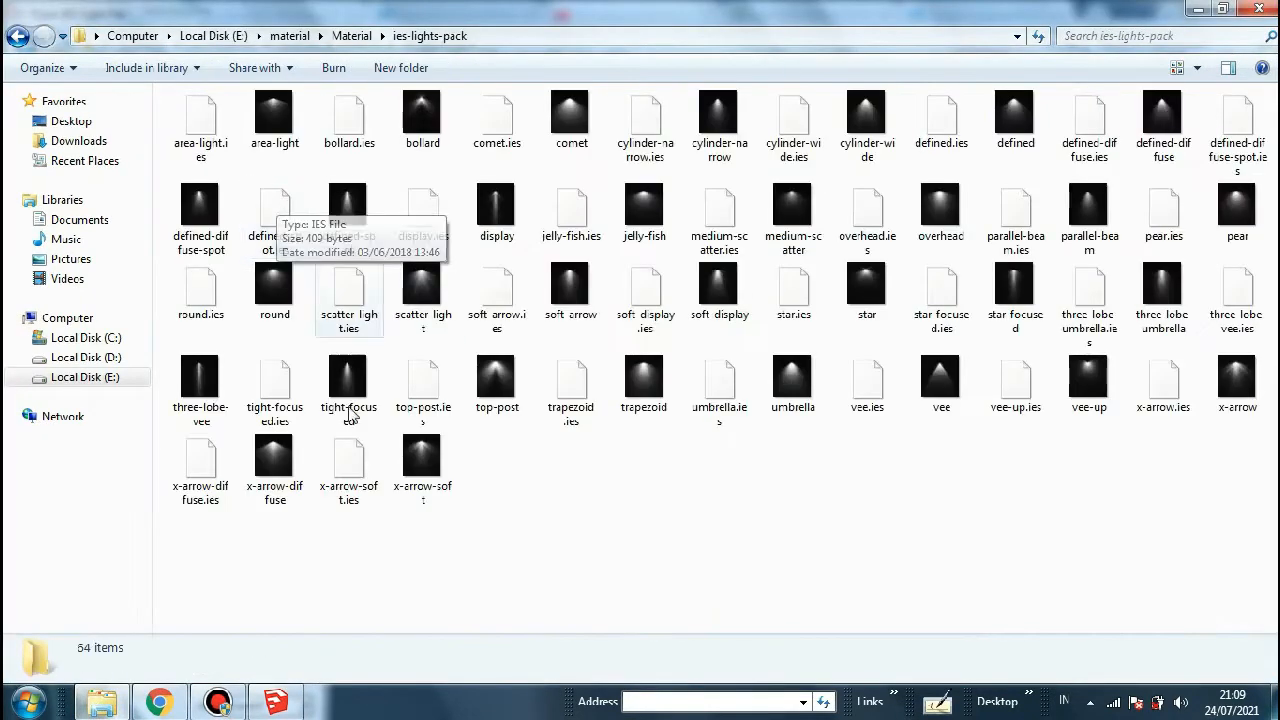
click(498, 298)
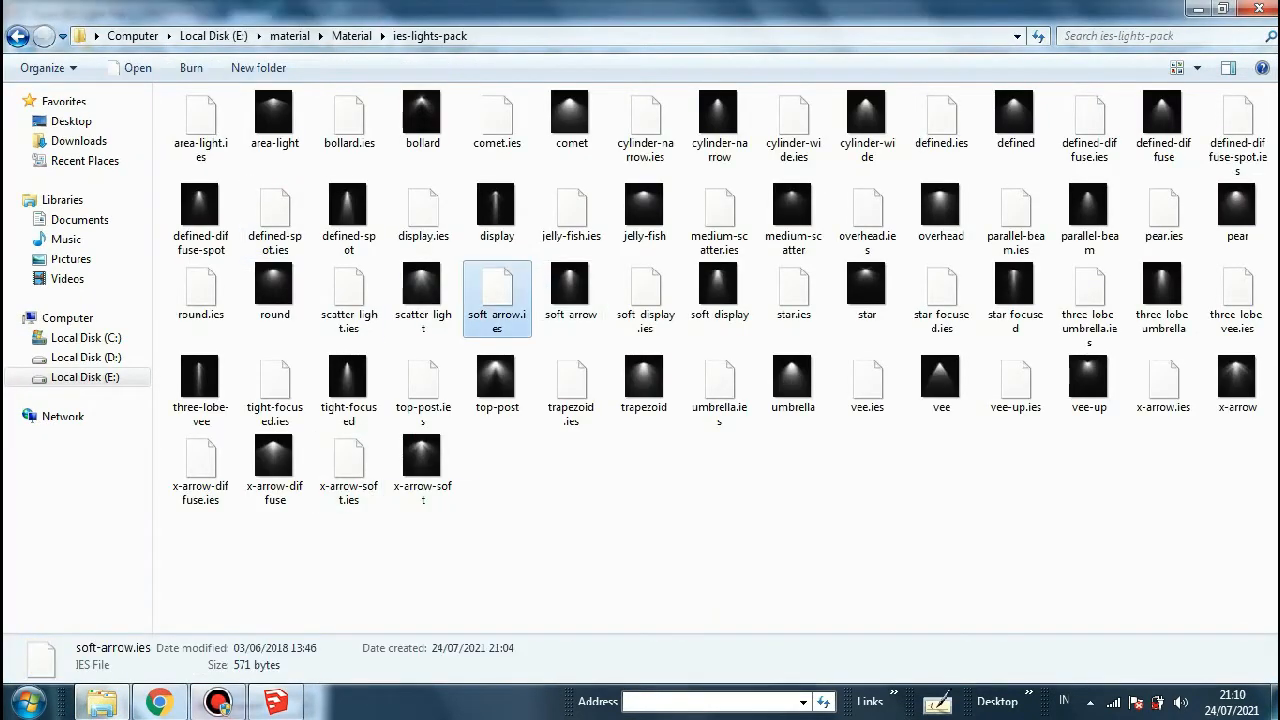
click(276, 702)
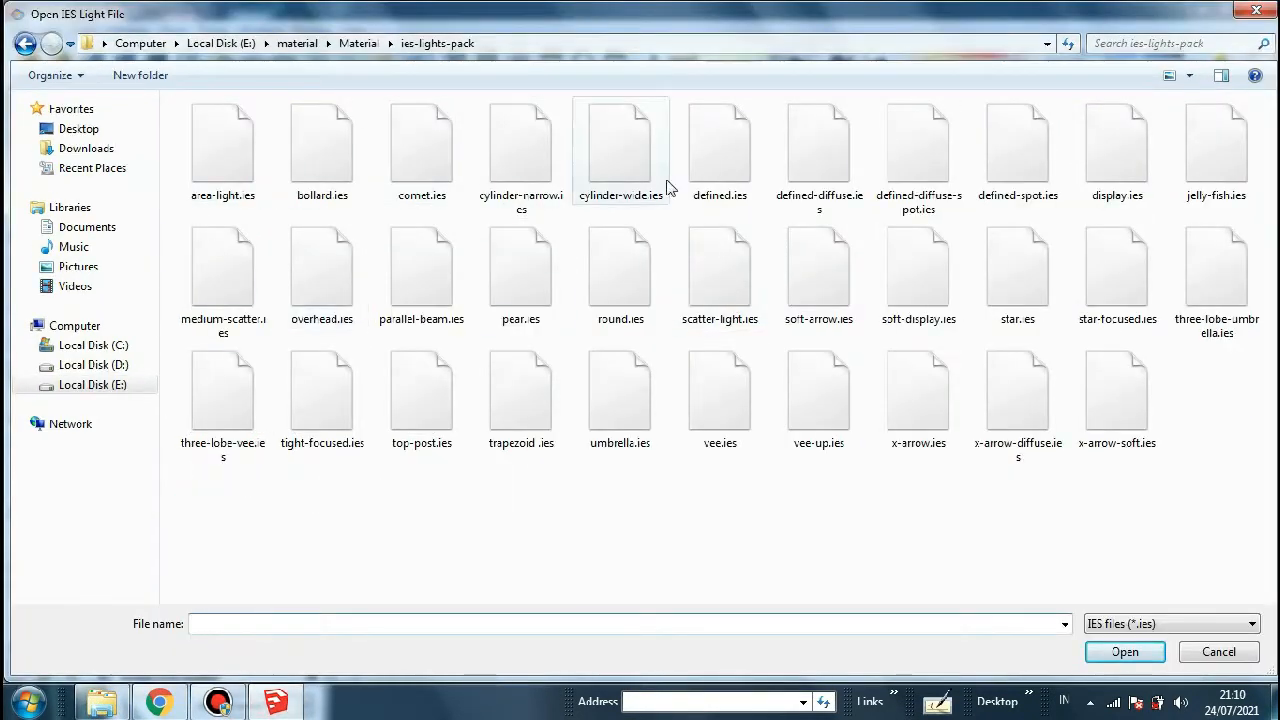
click(819, 270)
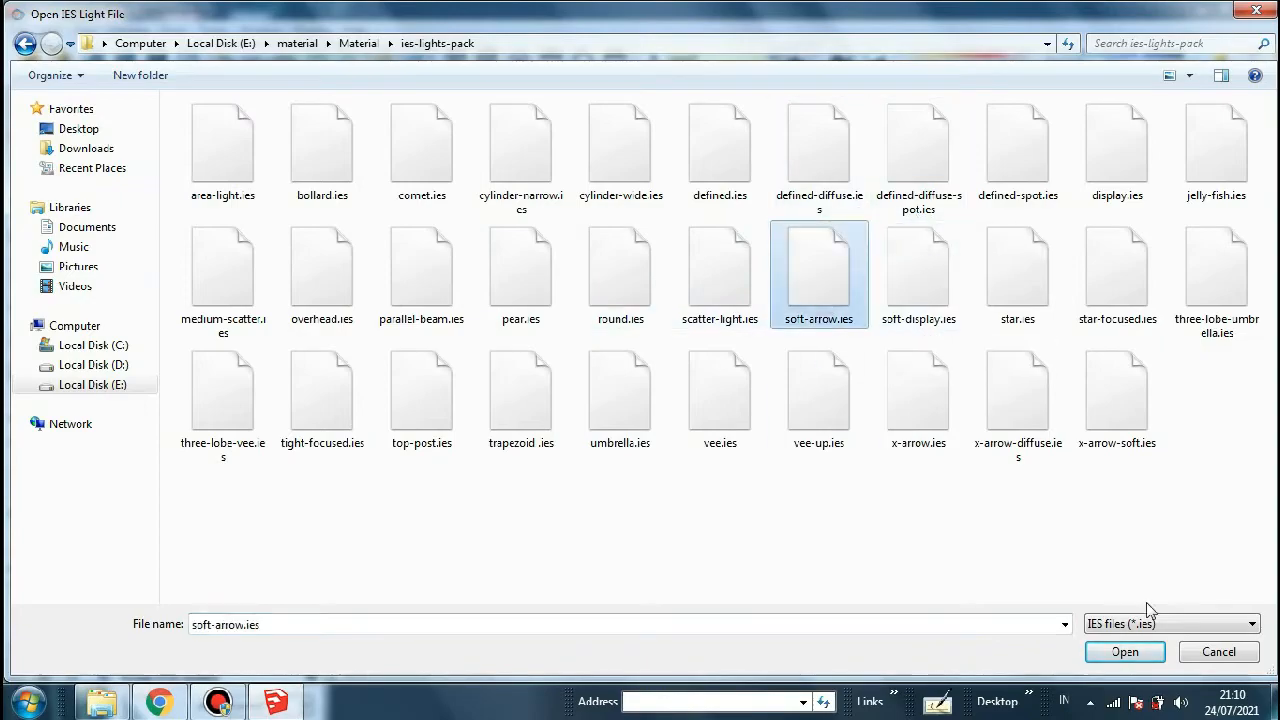
click(1125, 651)
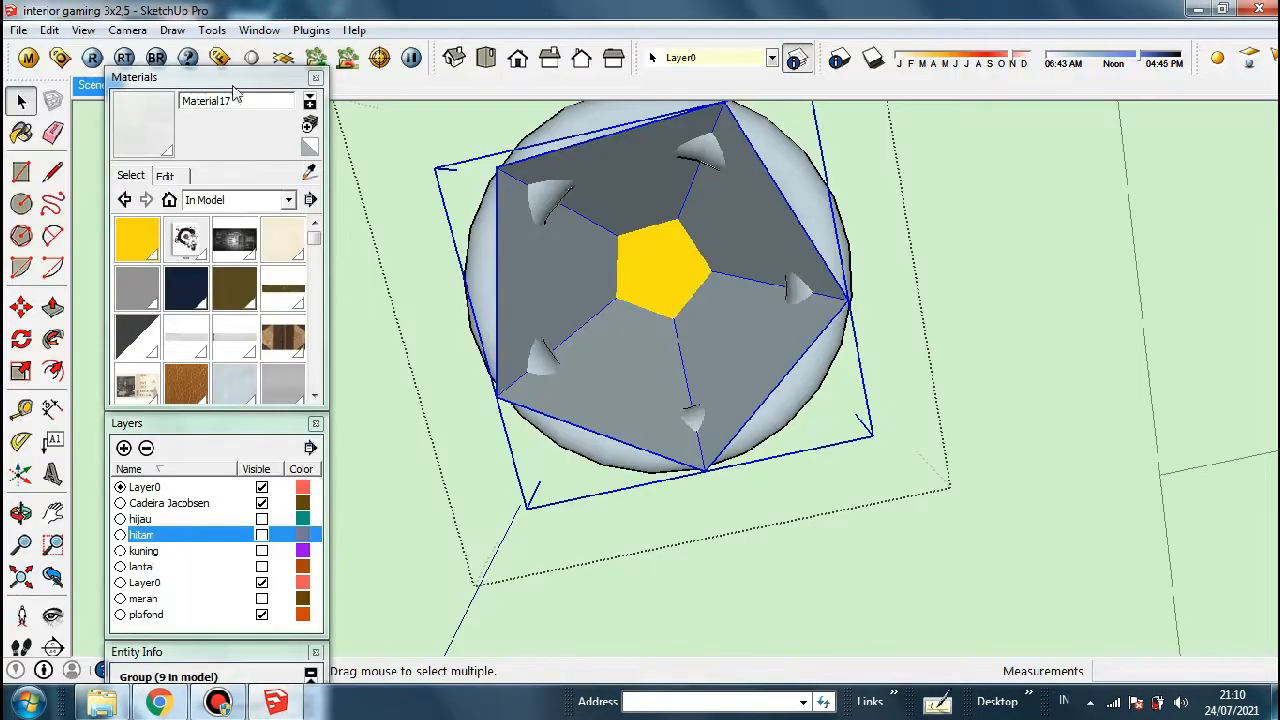
Move the IES light 30 cm sideways out of the downlight ring to expose the fixture's interior
scroll(920, 323, down, 5)
scroll(840, 350, up, 10)
middle_drag(840, 350, 493, 388)
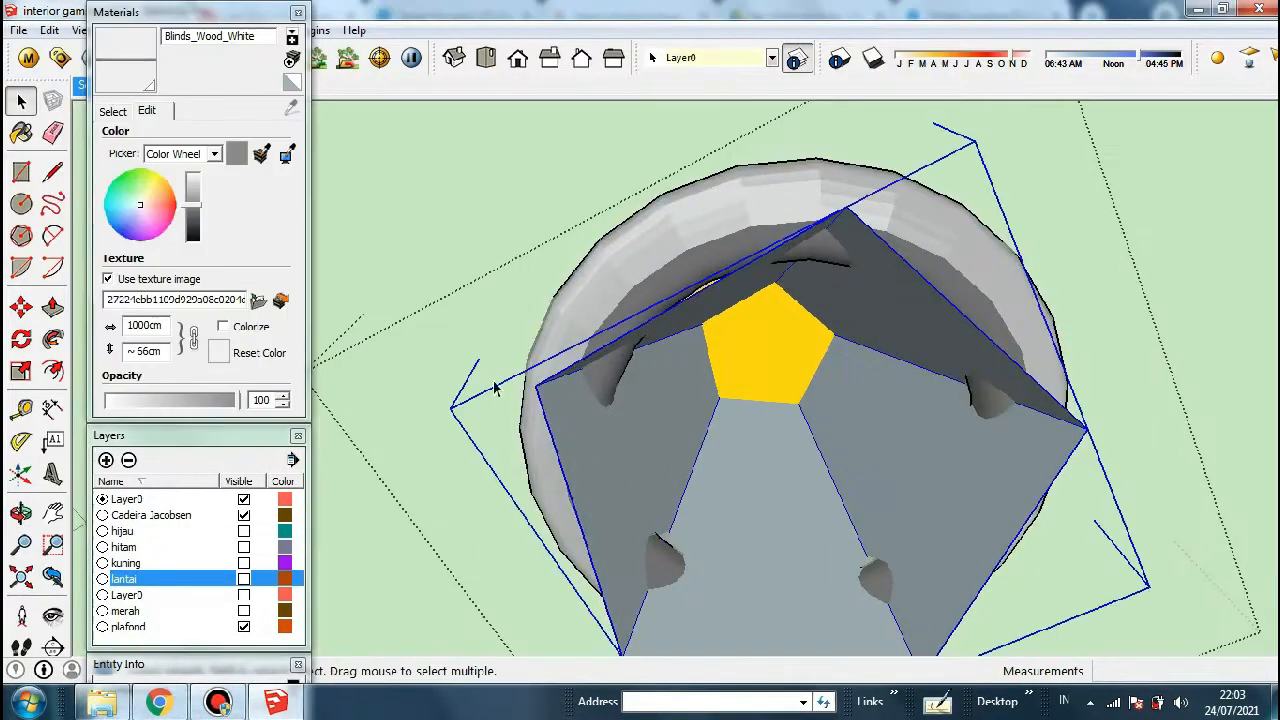
scroll(797, 389, down, 5)
scroll(1046, 206, up, 3)
click(1046, 206)
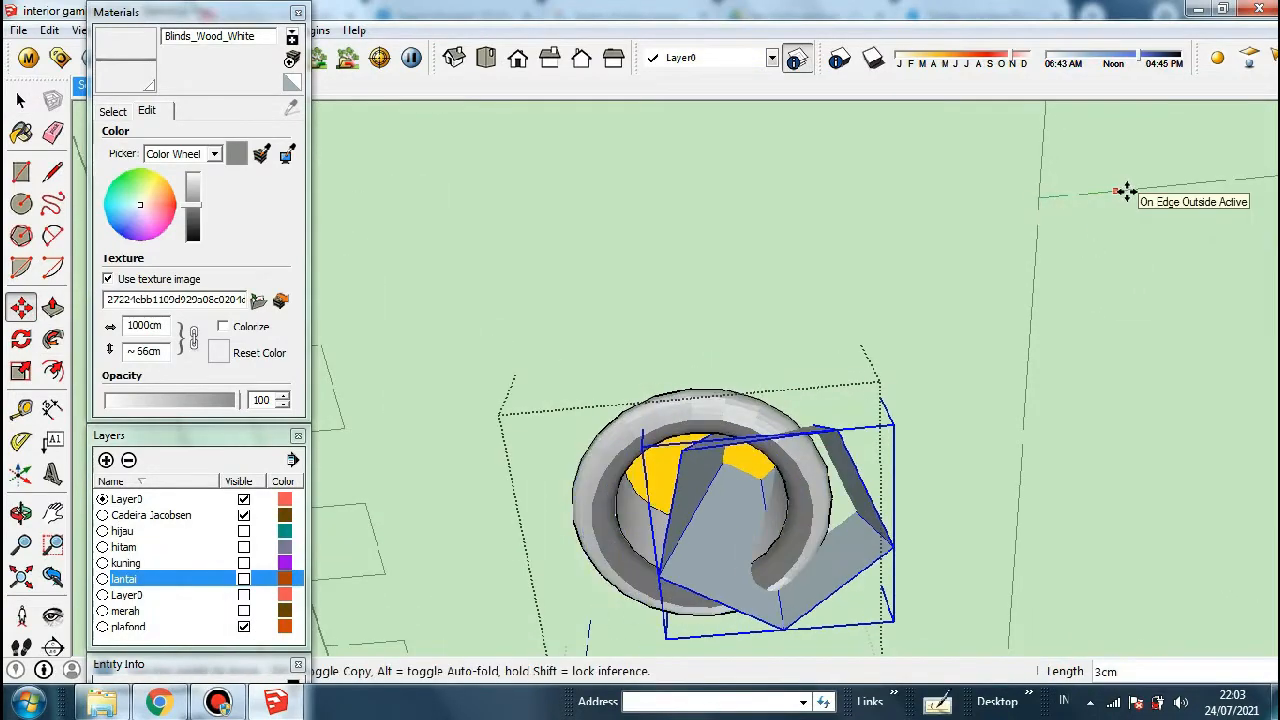
text(30)
key(Return)
key(space)
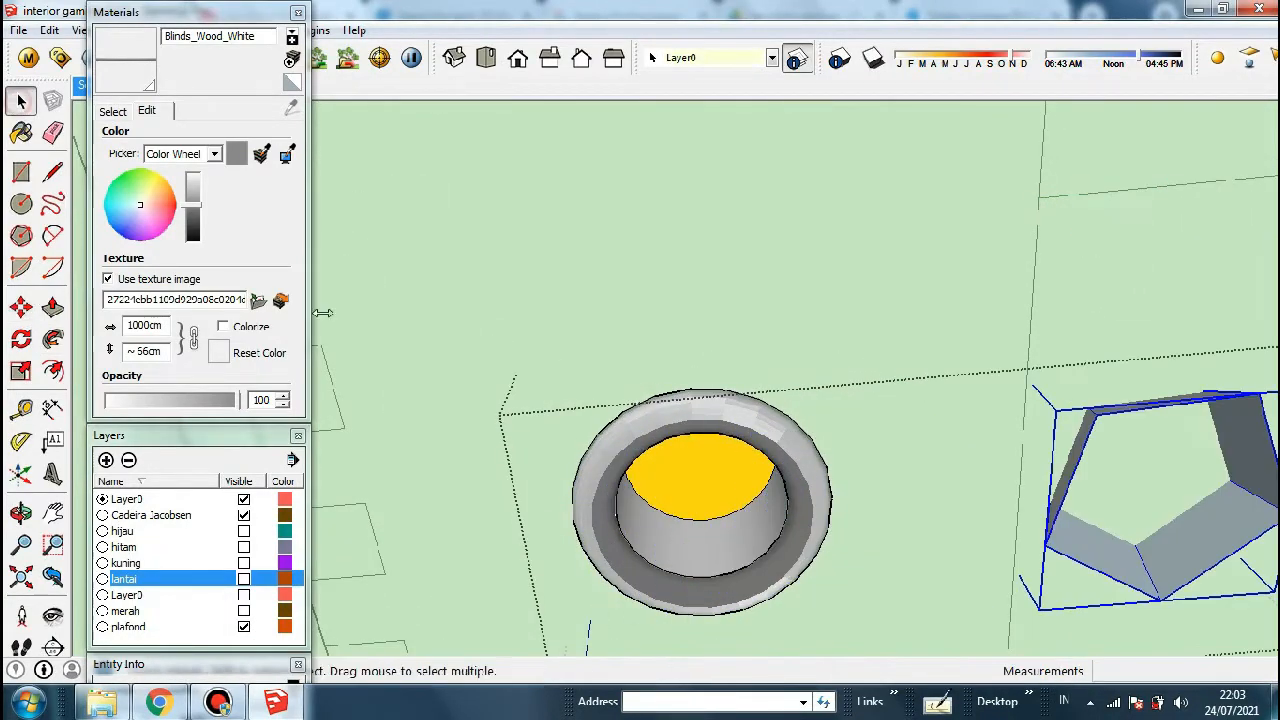
Paint the downlight's inner cylindrical surface with Color_002 from the Colors library and open that material in the V-Ray material editor
scroll(725, 565, up, 3)
click(725, 565)
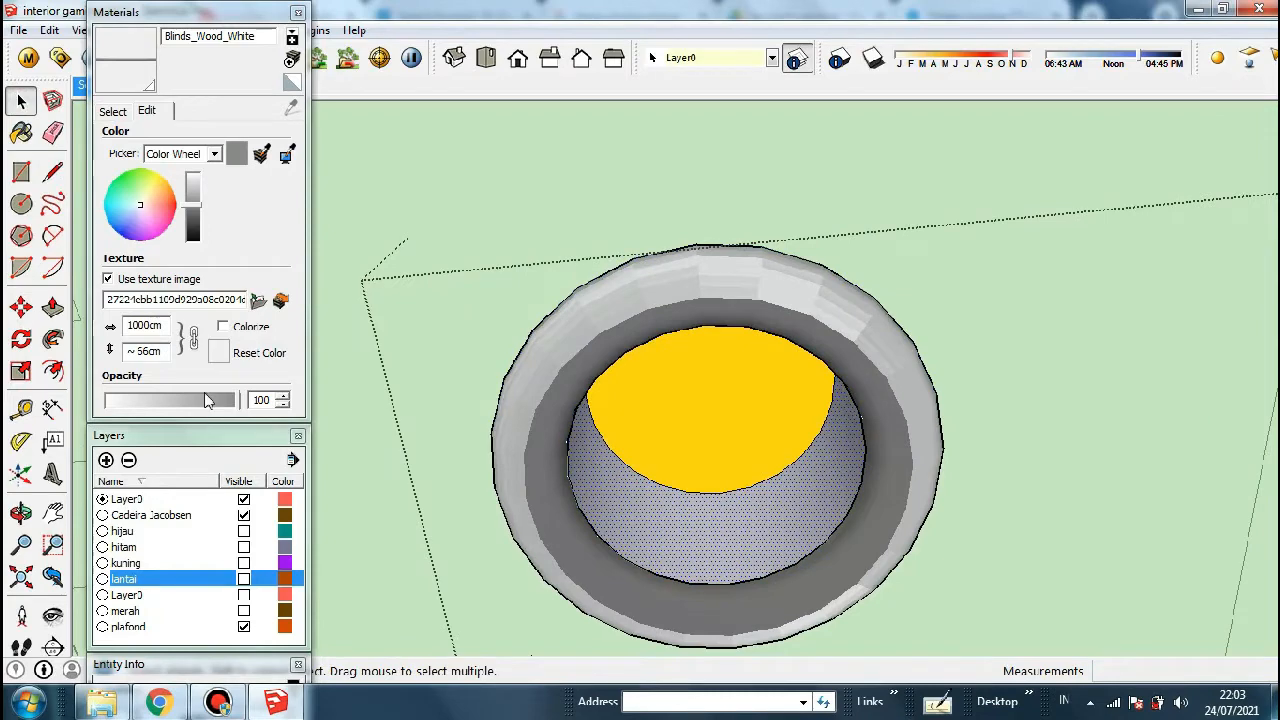
click(112, 111)
click(270, 135)
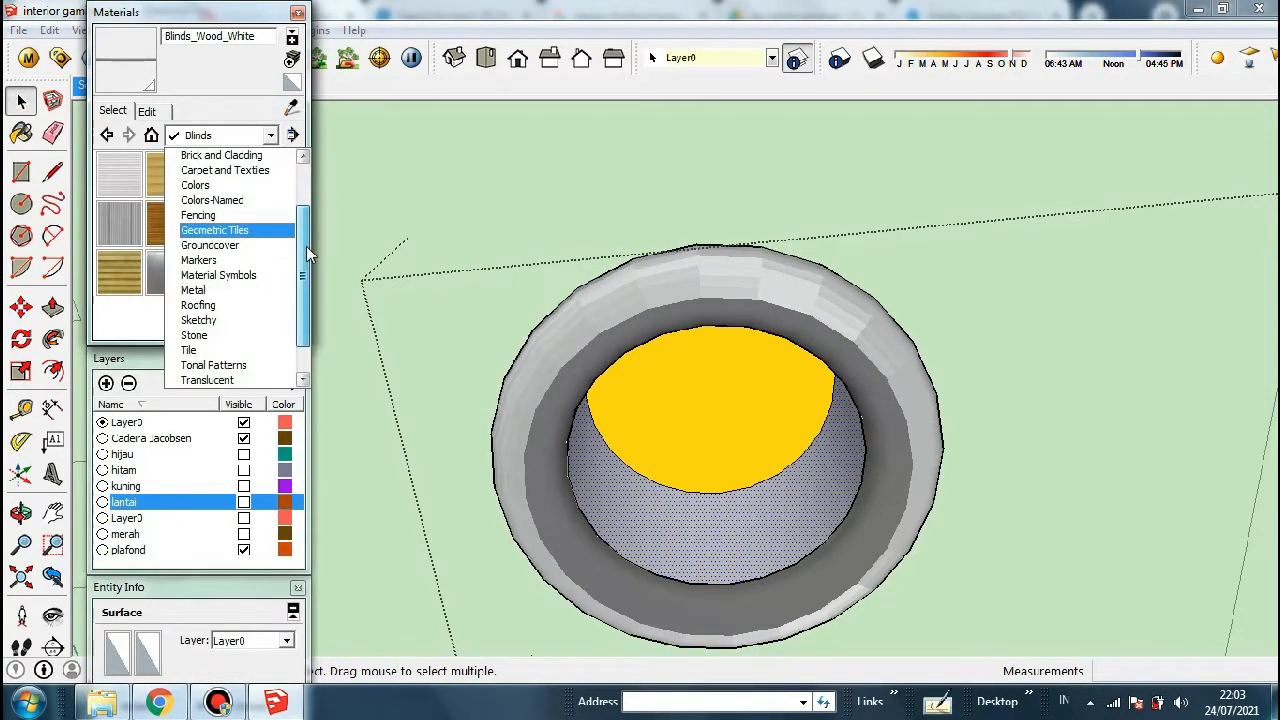
click(230, 190)
click(217, 176)
scroll(629, 494, up, 3)
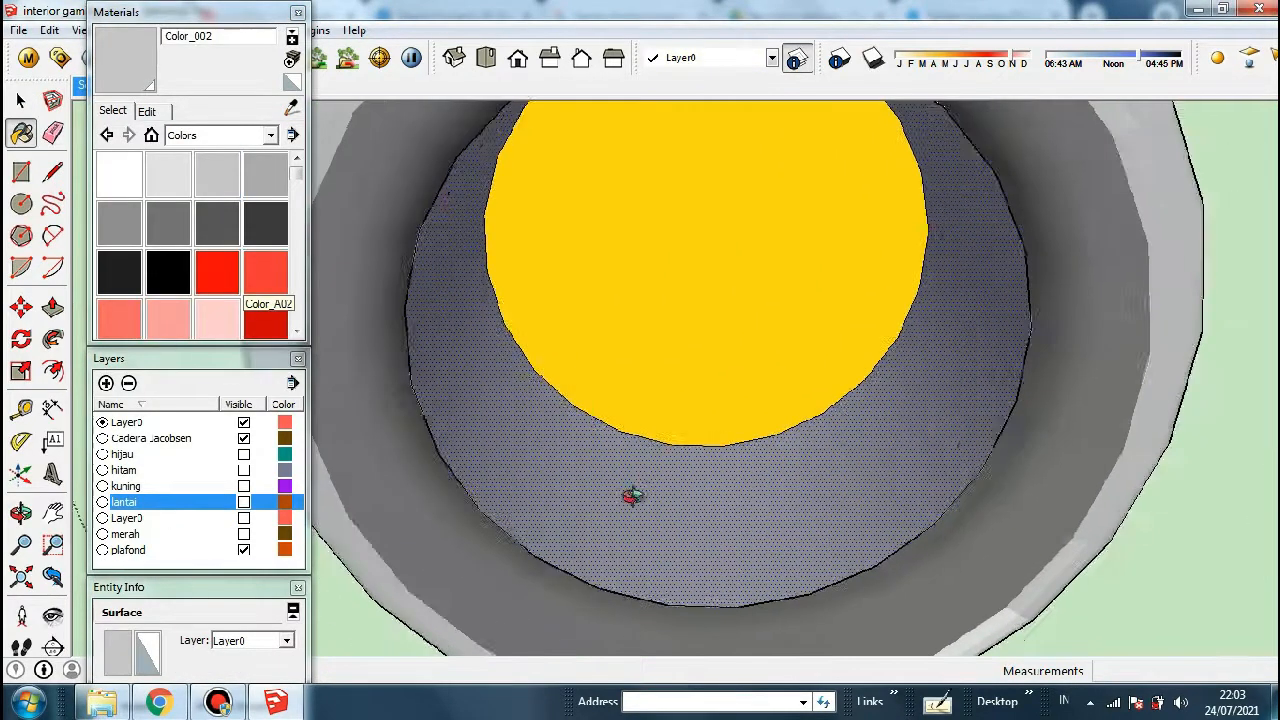
scroll(629, 494, down, 1)
click(29, 59)
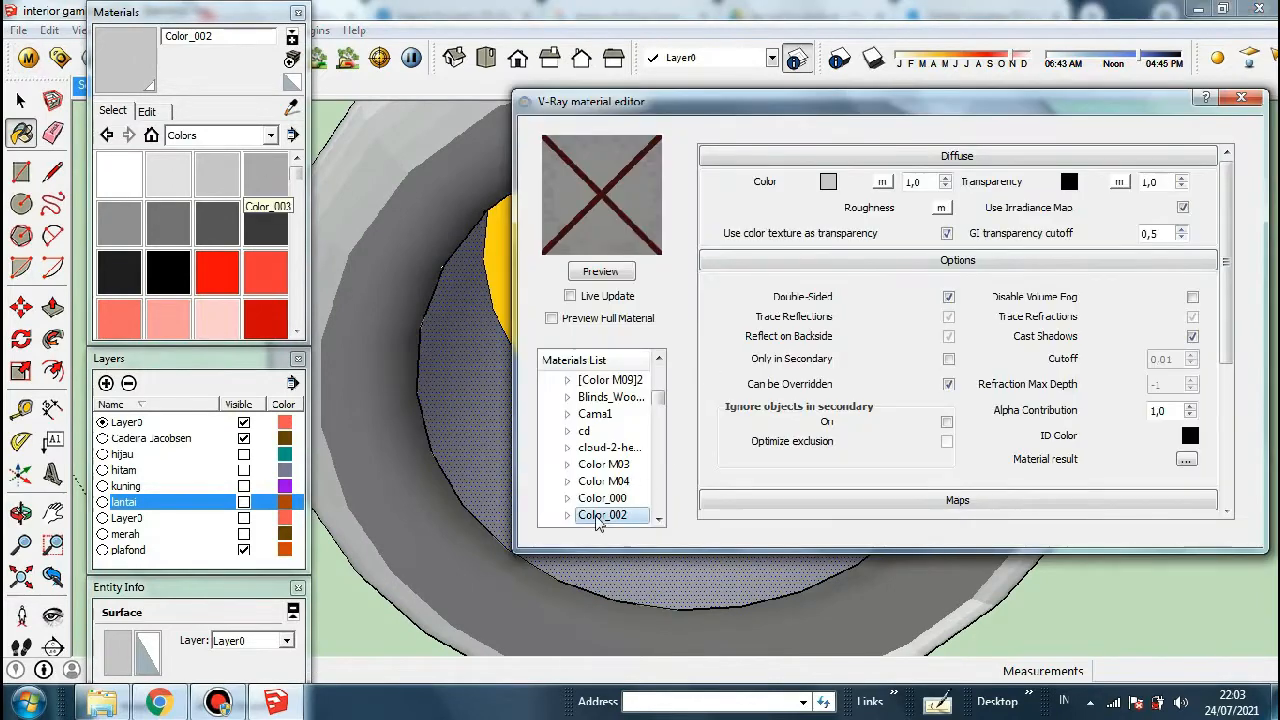
Add a reflection layer to Color_002 with 0.8 hilight and 0.7 reflect glossiness, 50 subdivs and no Fresnel map, and preview the material
right_click(598, 518)
click(891, 341)
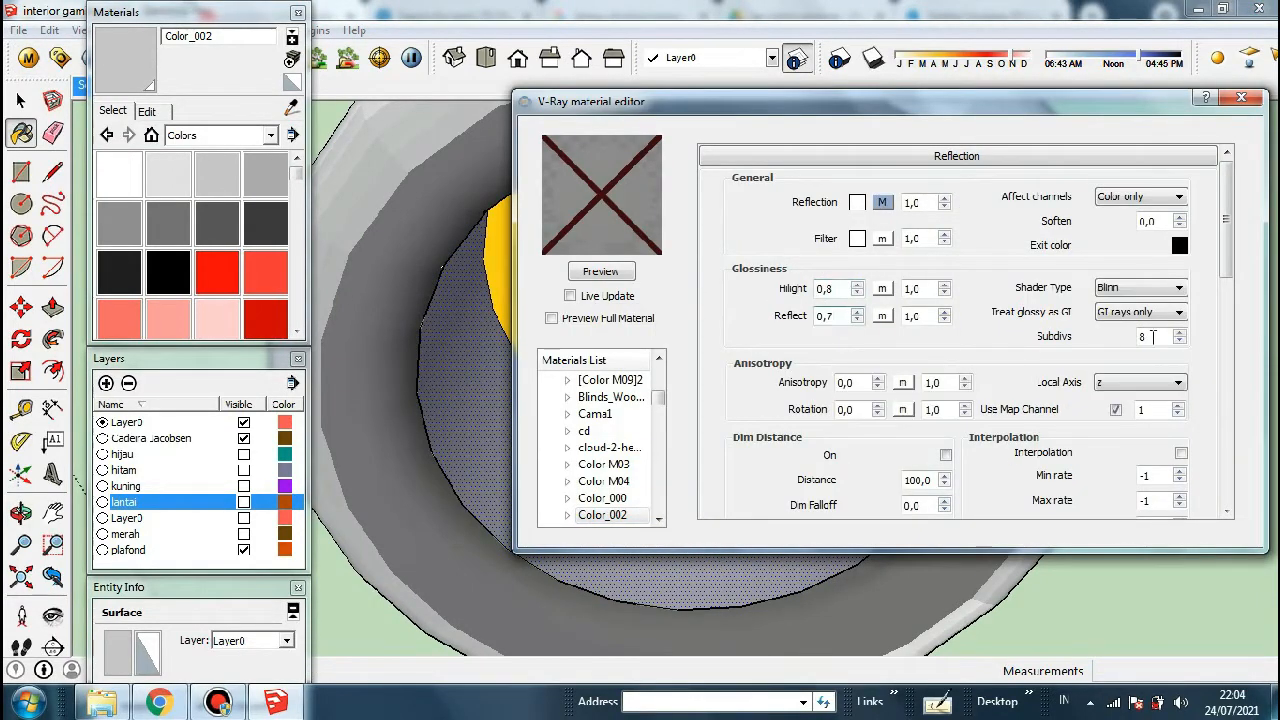
click(882, 203)
click(394, 373)
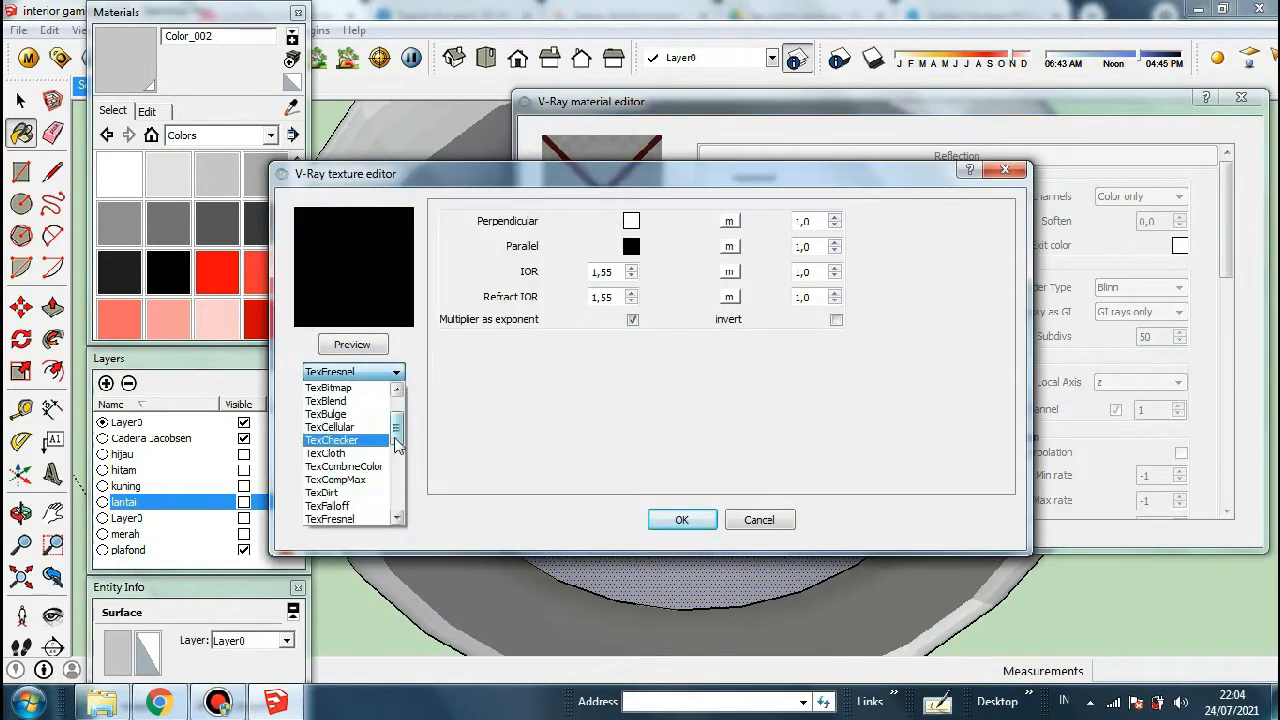
click(349, 389)
click(680, 520)
click(601, 272)
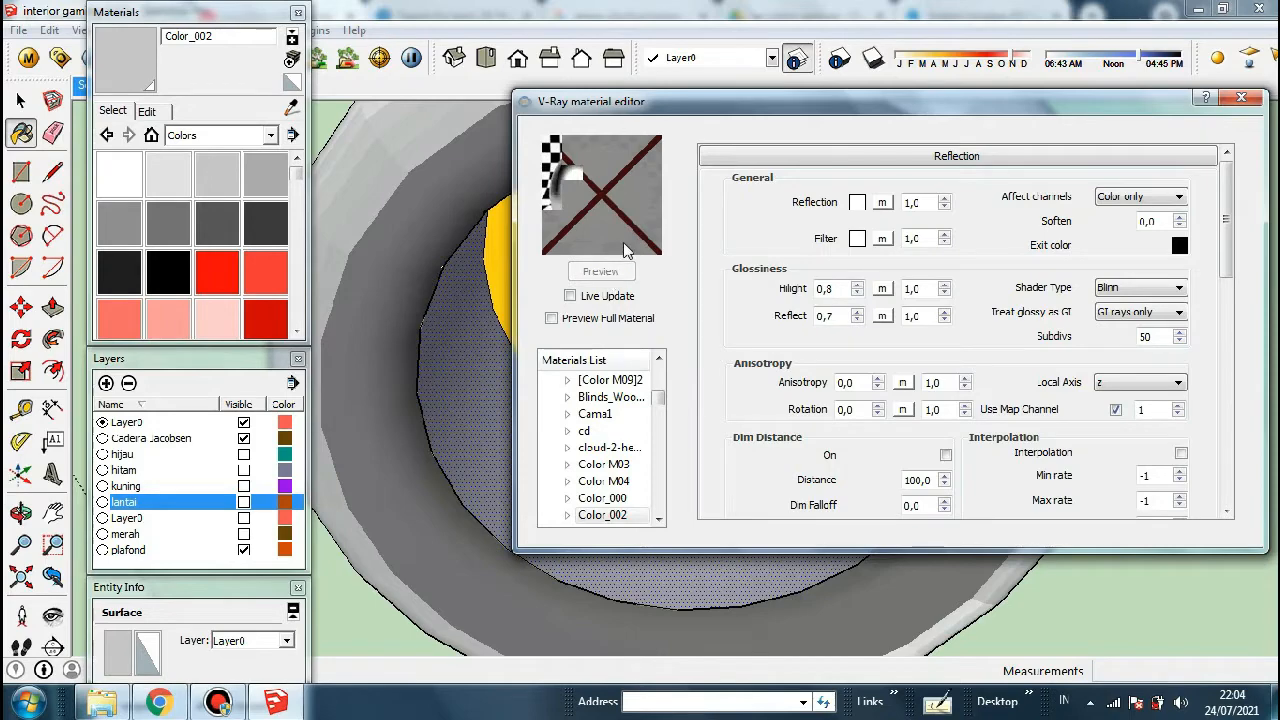
click(1240, 100)
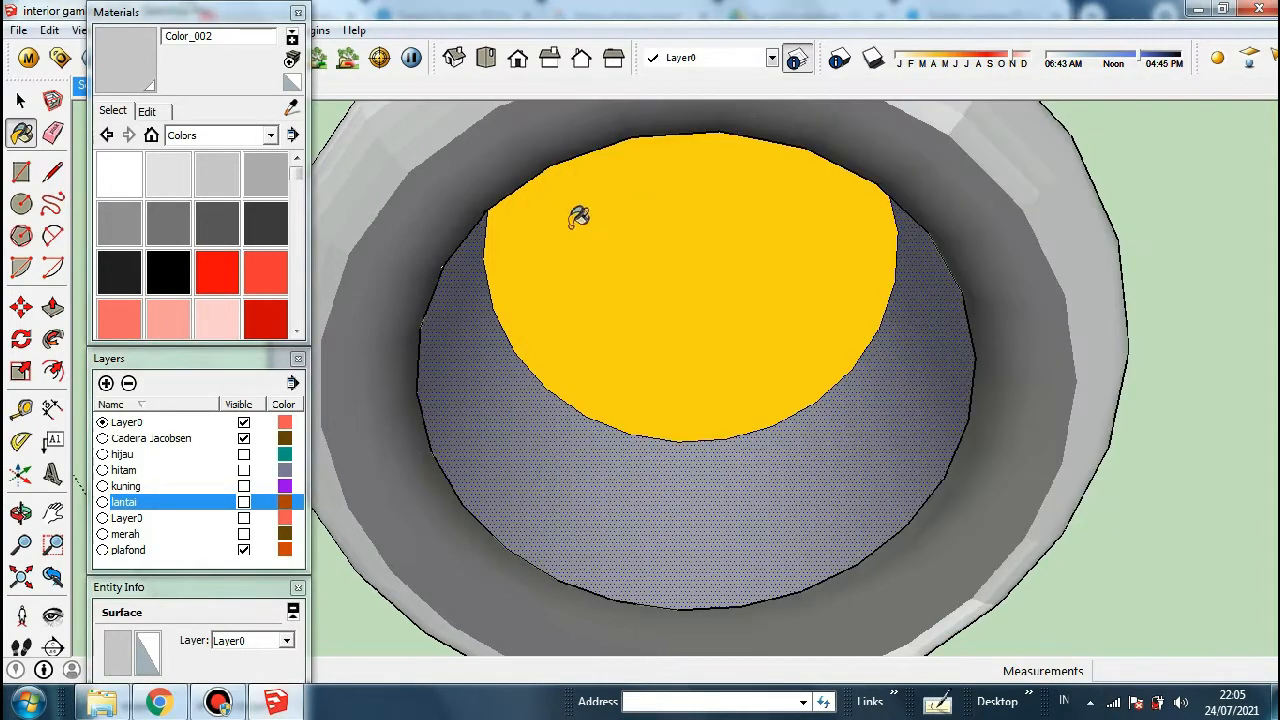
click(396, 160)
key(b)
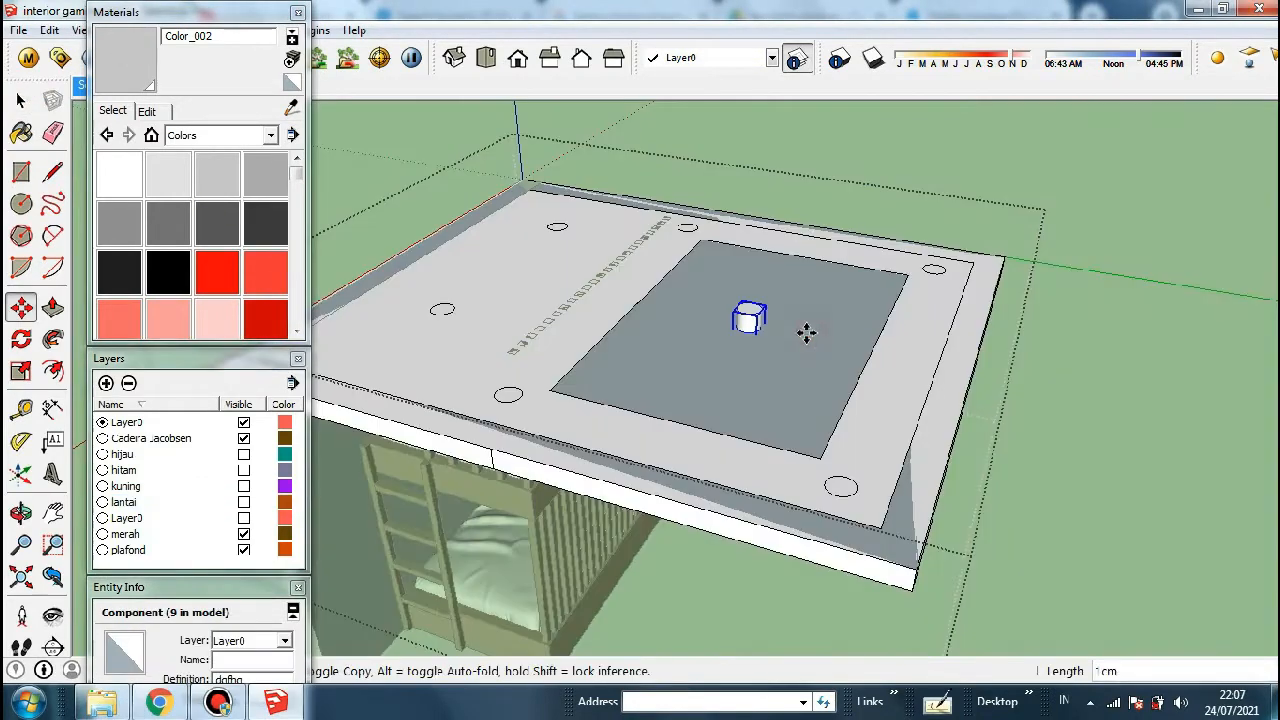
Copy the downlight component to the opposite end of the ceiling and flip the copy along its blue axis
click(806, 331)
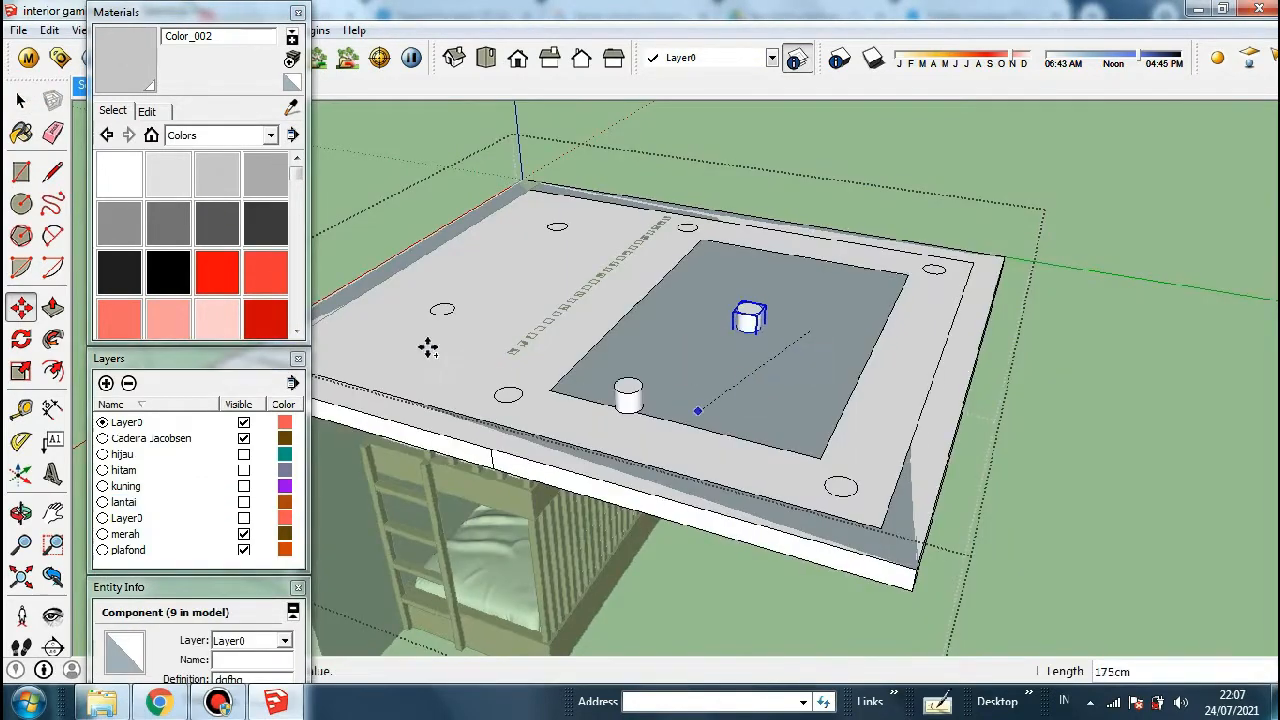
click(413, 345)
scroll(400, 335, up, 2)
right_click(370, 325)
click(615, 643)
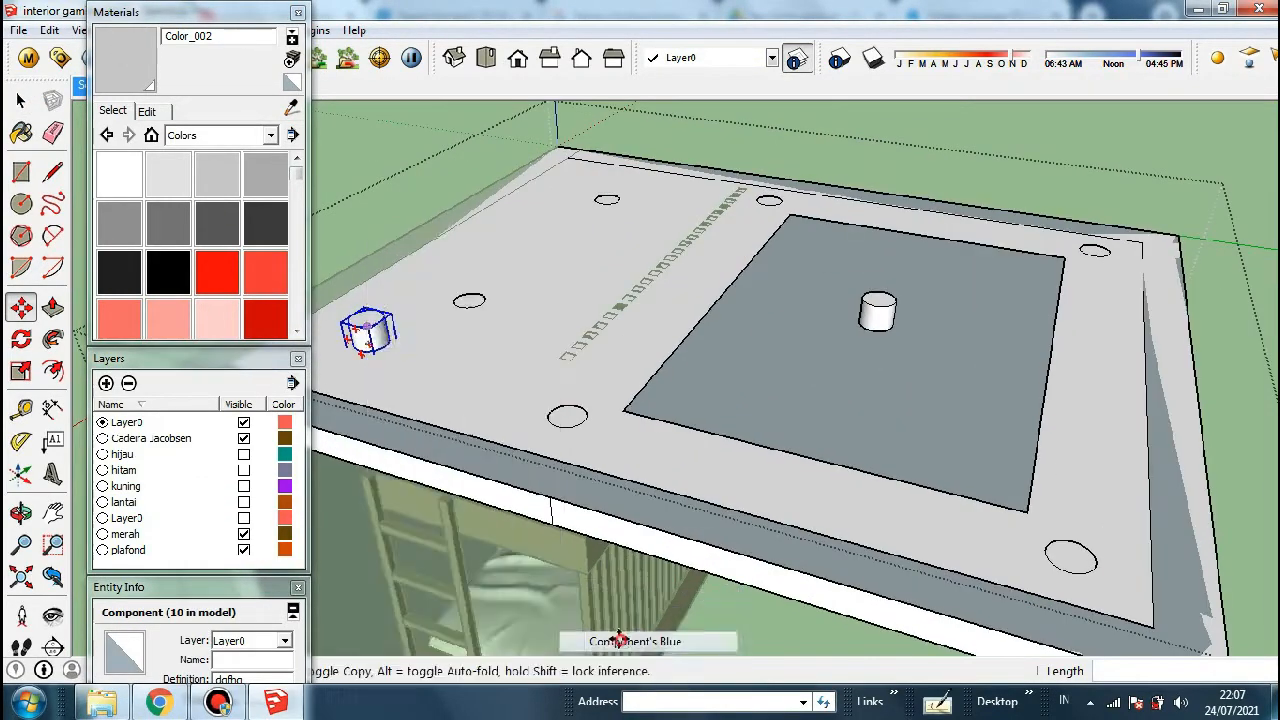
Break the flipped downlight copy out of its component and regroup its geometry and IES light as one standalone group
scroll(486, 355, up, 2)
scroll(486, 370, up, 5)
key(space)
right_click(537, 230)
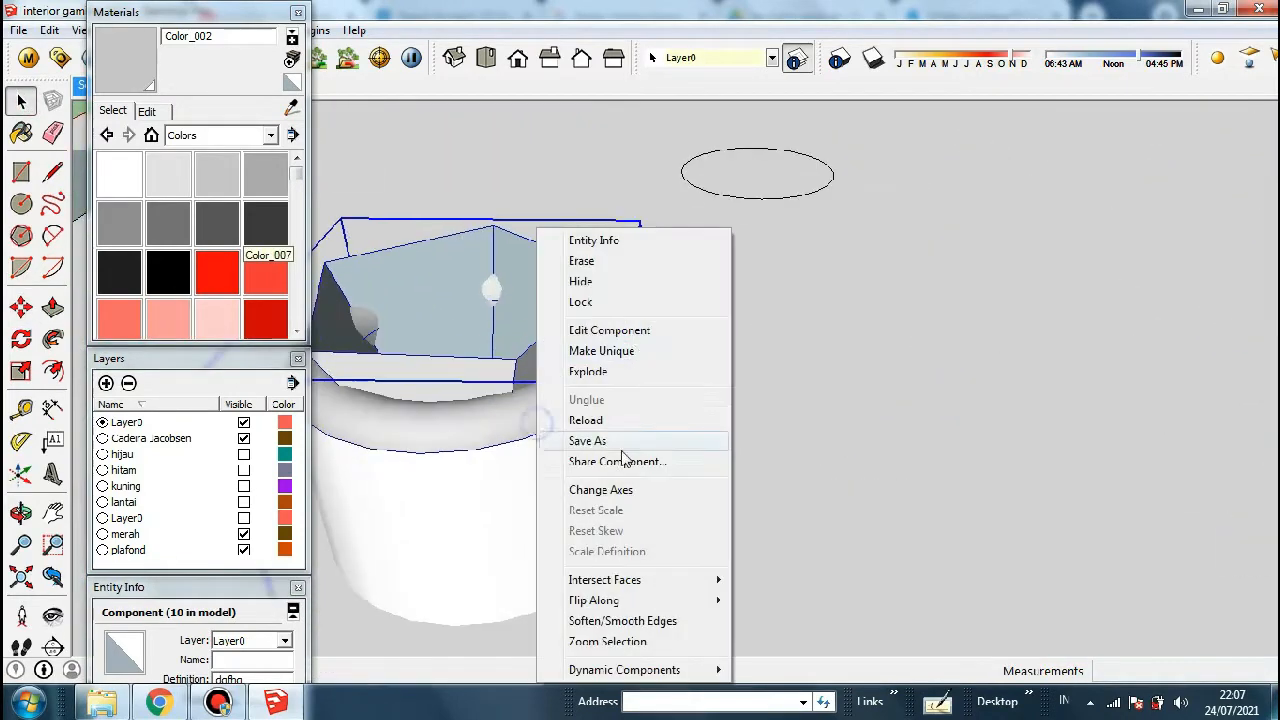
click(601, 351)
scroll(606, 371, down, 5)
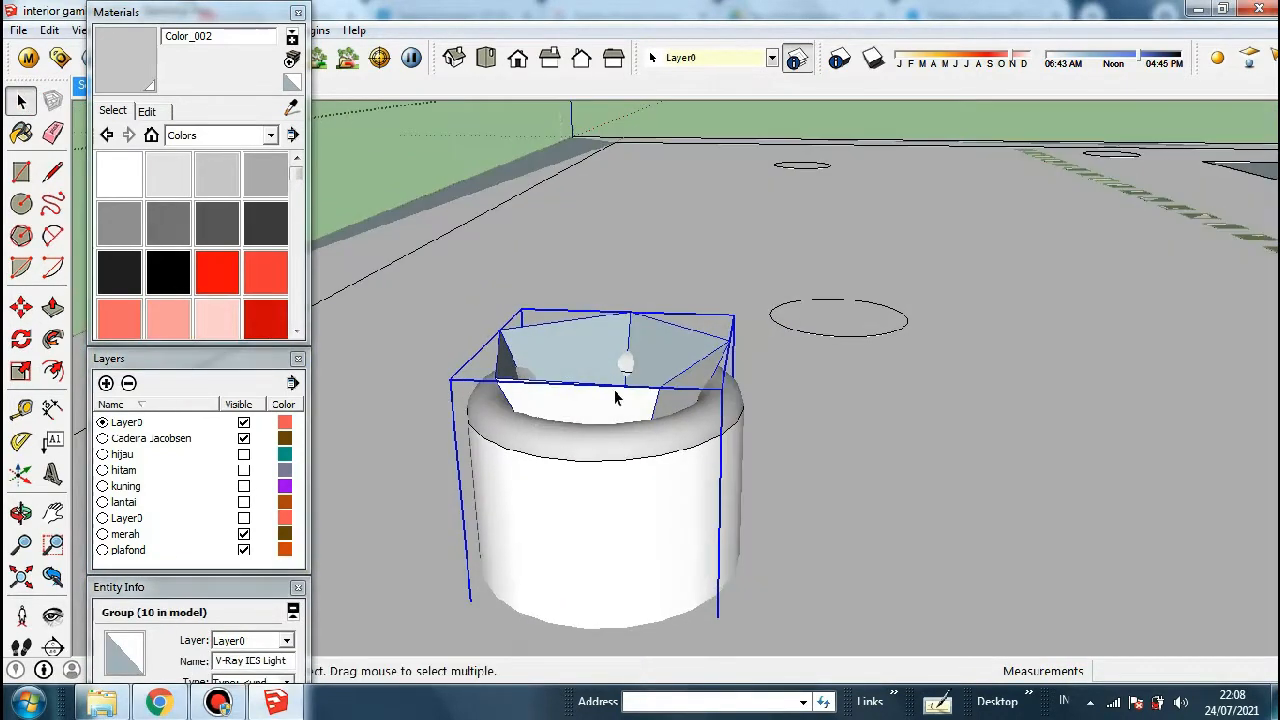
scroll(610, 400, down, 3)
click(574, 453)
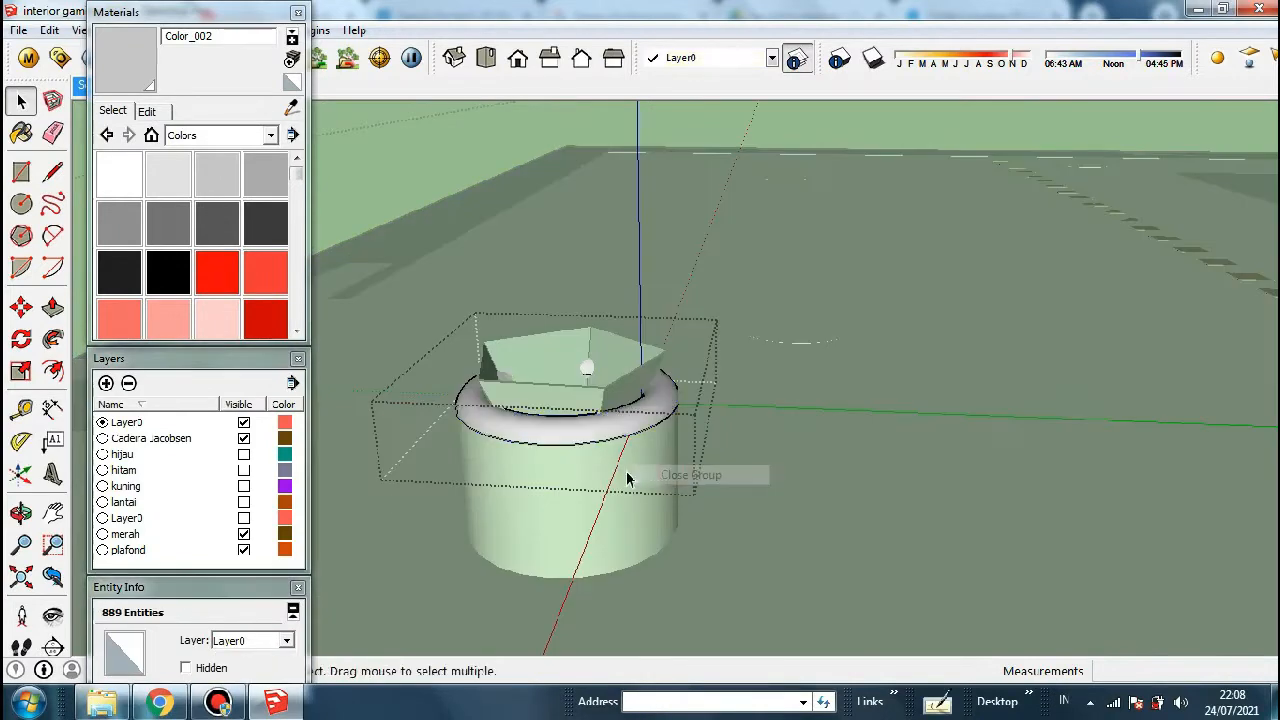
click(590, 462)
right_click(760, 386)
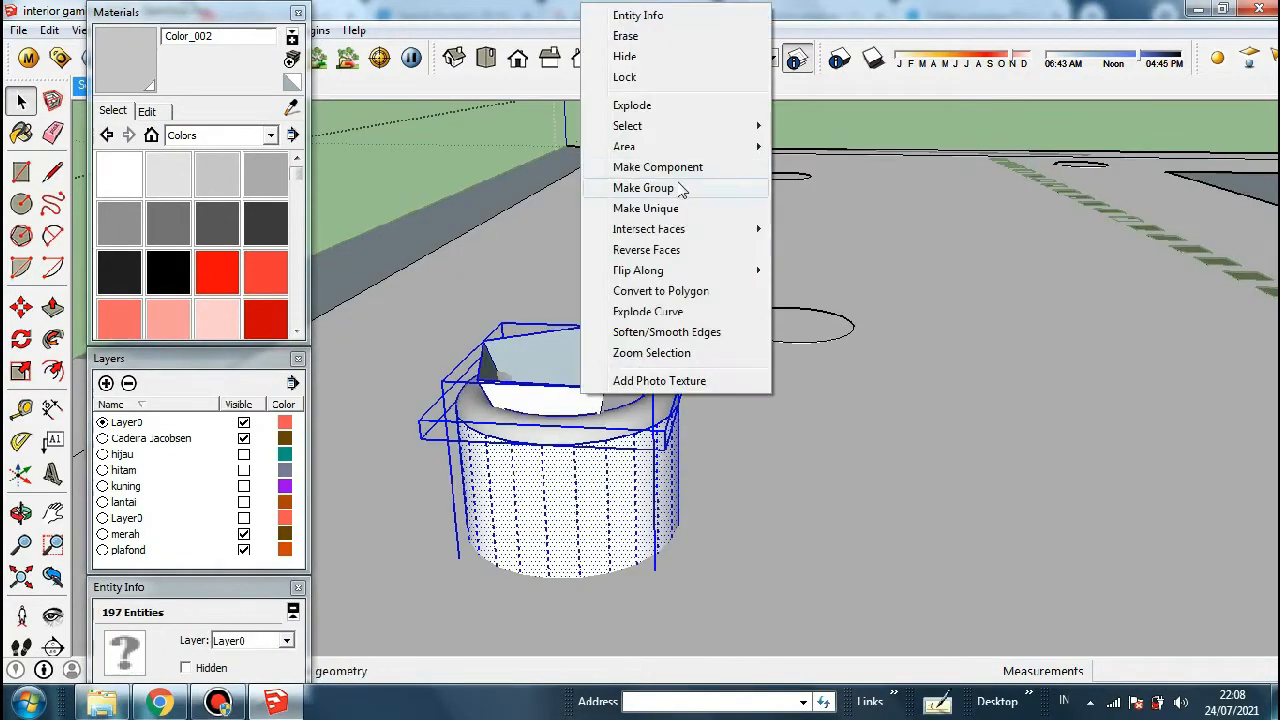
click(760, 183)
Move the regrouped downlight to the near corner of the ceiling
scroll(586, 444, up, 2)
key(m)
scroll(760, 294, down, 5)
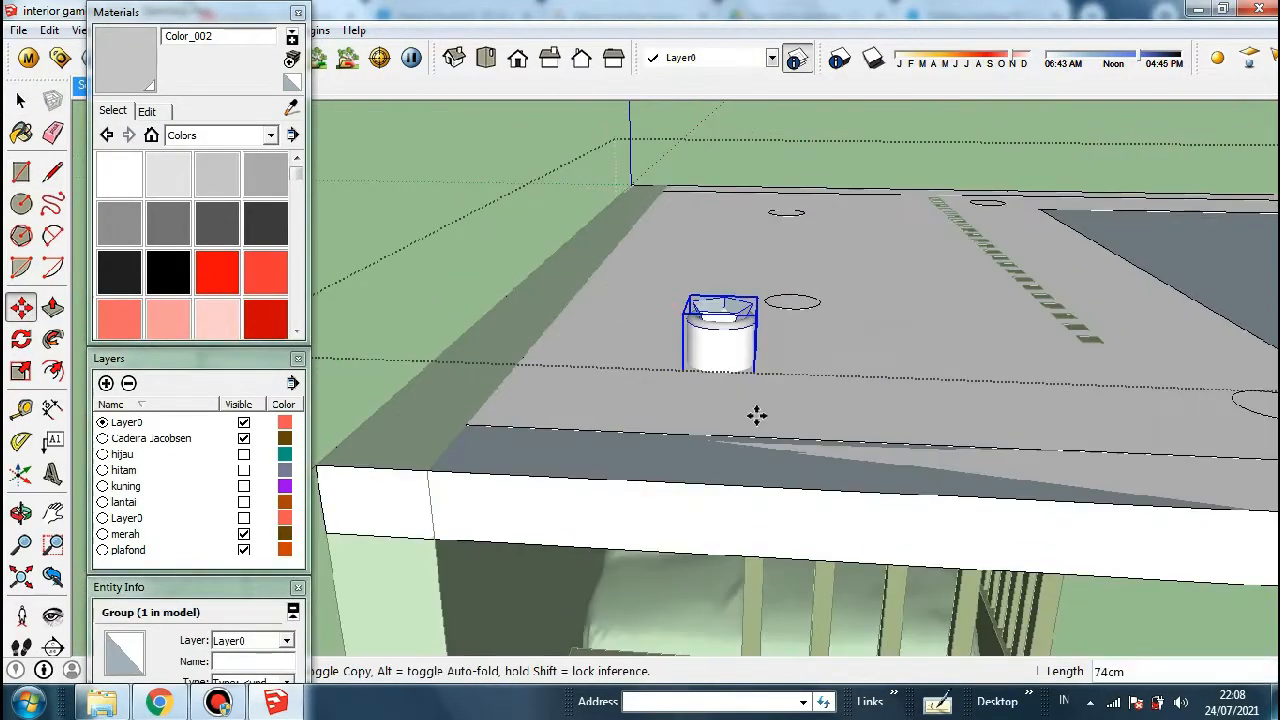
scroll(757, 417, up, 3)
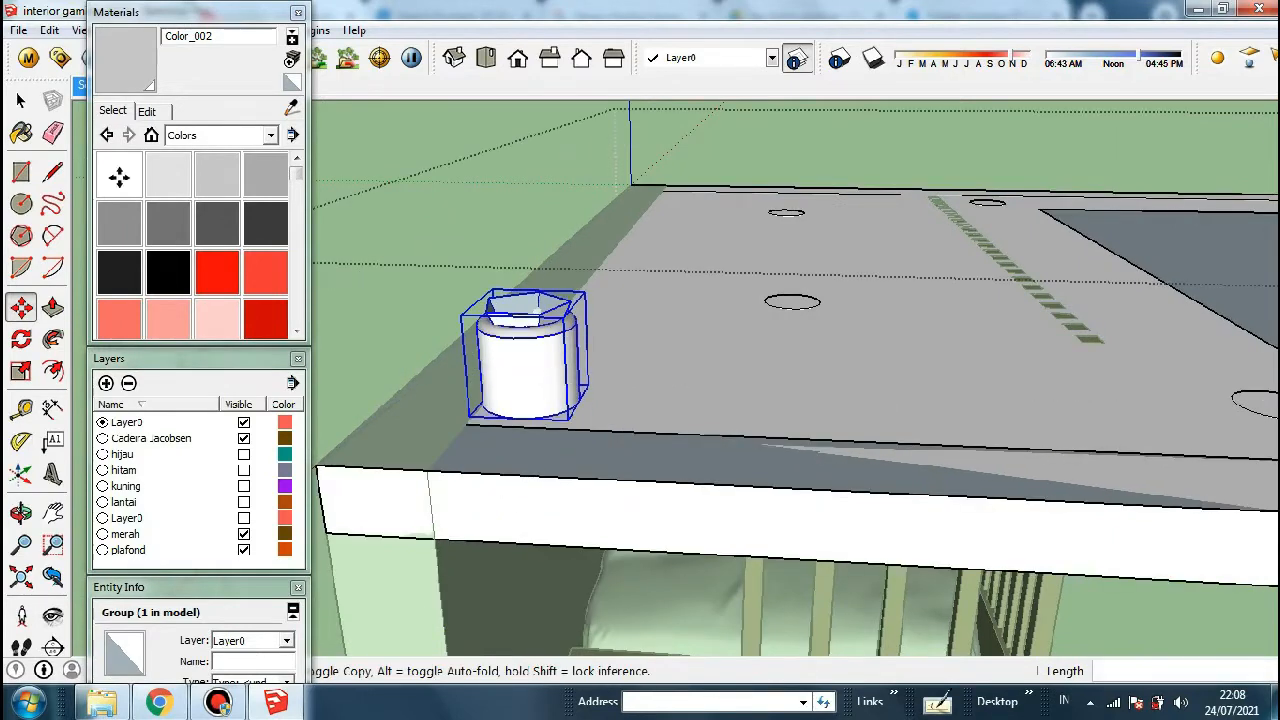
key(space)
Enter the downlight group and make its IES light independent of the lights in the other fixtures
scroll(468, 330, up, 4)
scroll(584, 236, up, 1)
right_click(601, 209)
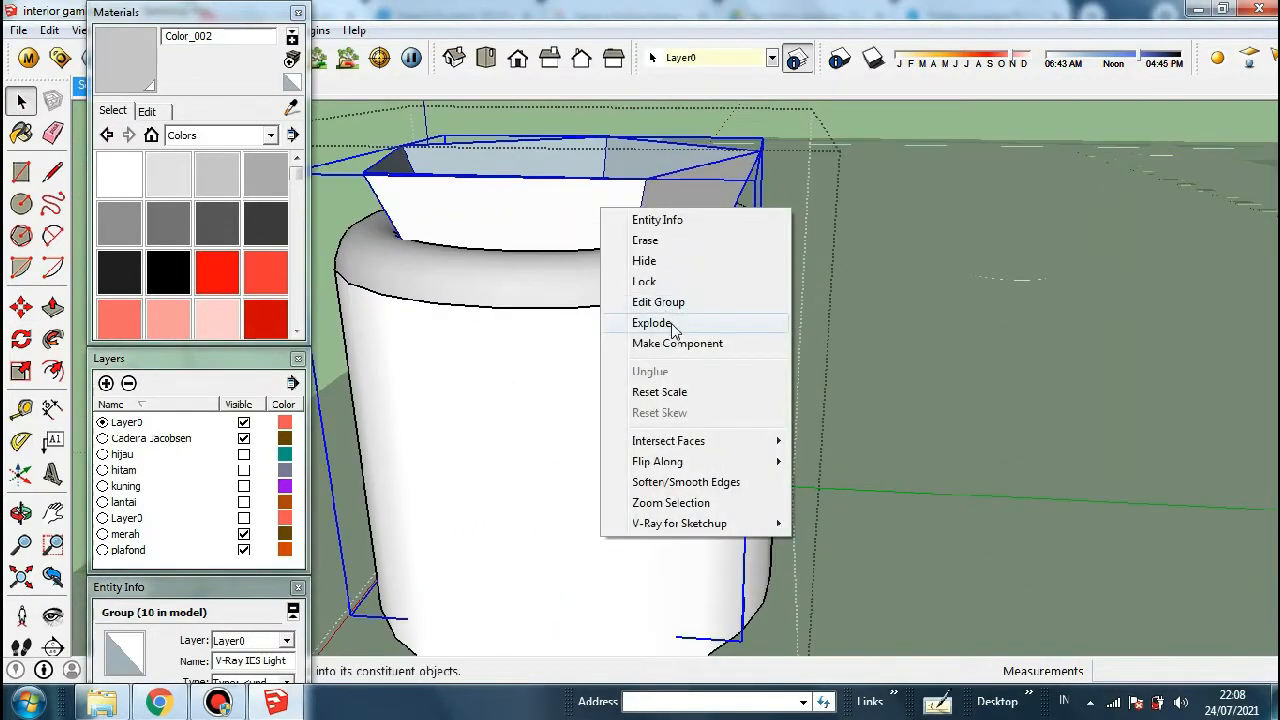
click(537, 231)
scroll(634, 374, down, 4)
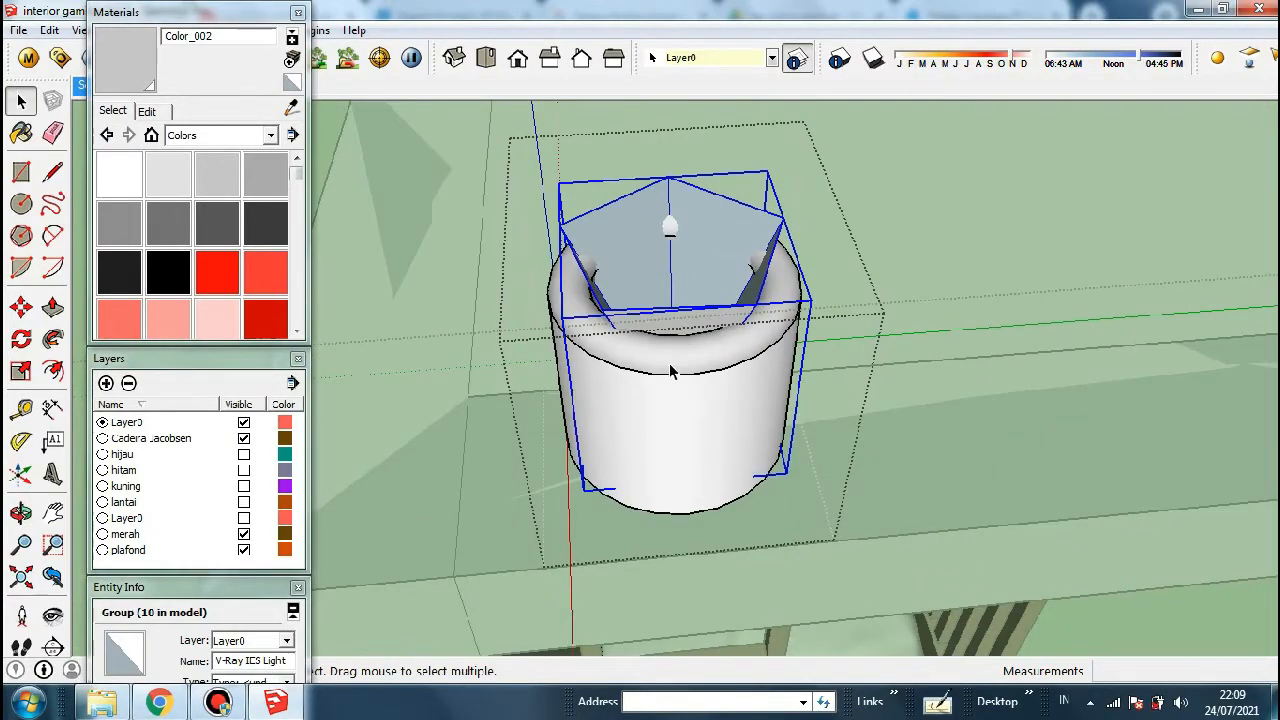
scroll(690, 371, up, 4)
double_click(708, 277)
click(687, 212)
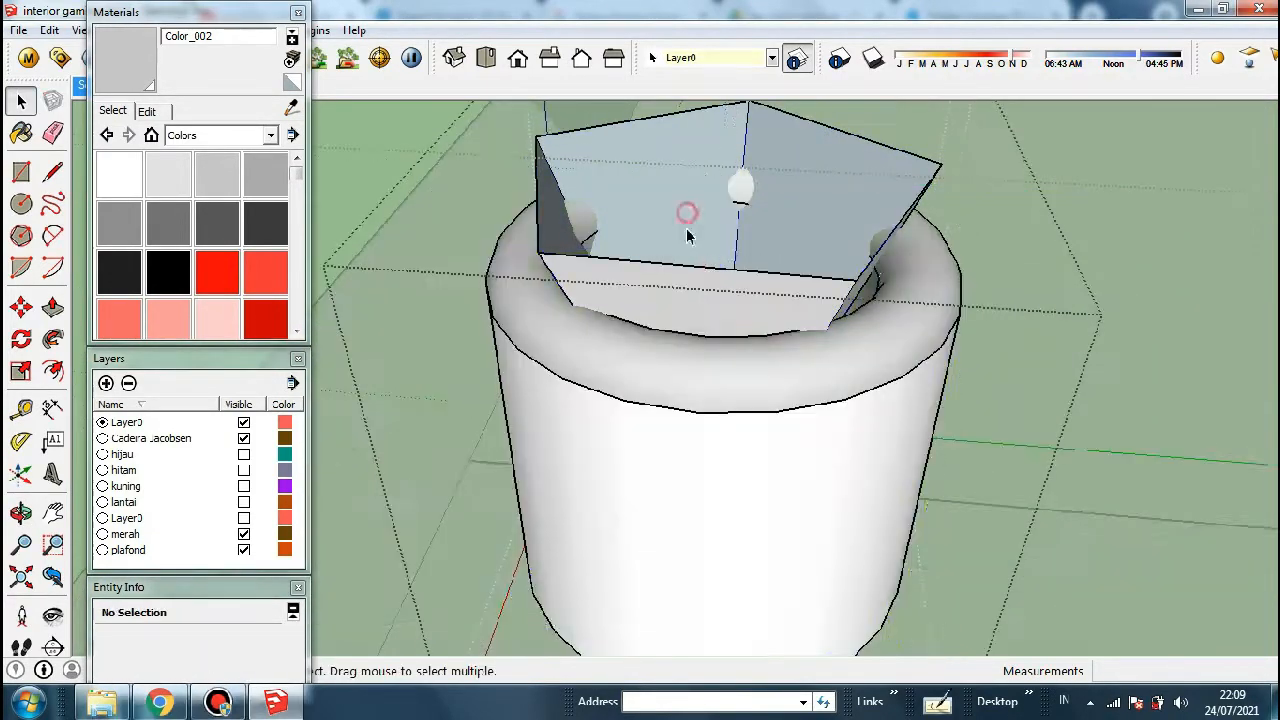
Move the IES light 20 cm sideways out of the downlight ring
click(686, 235)
key(m)
click(1060, 543)
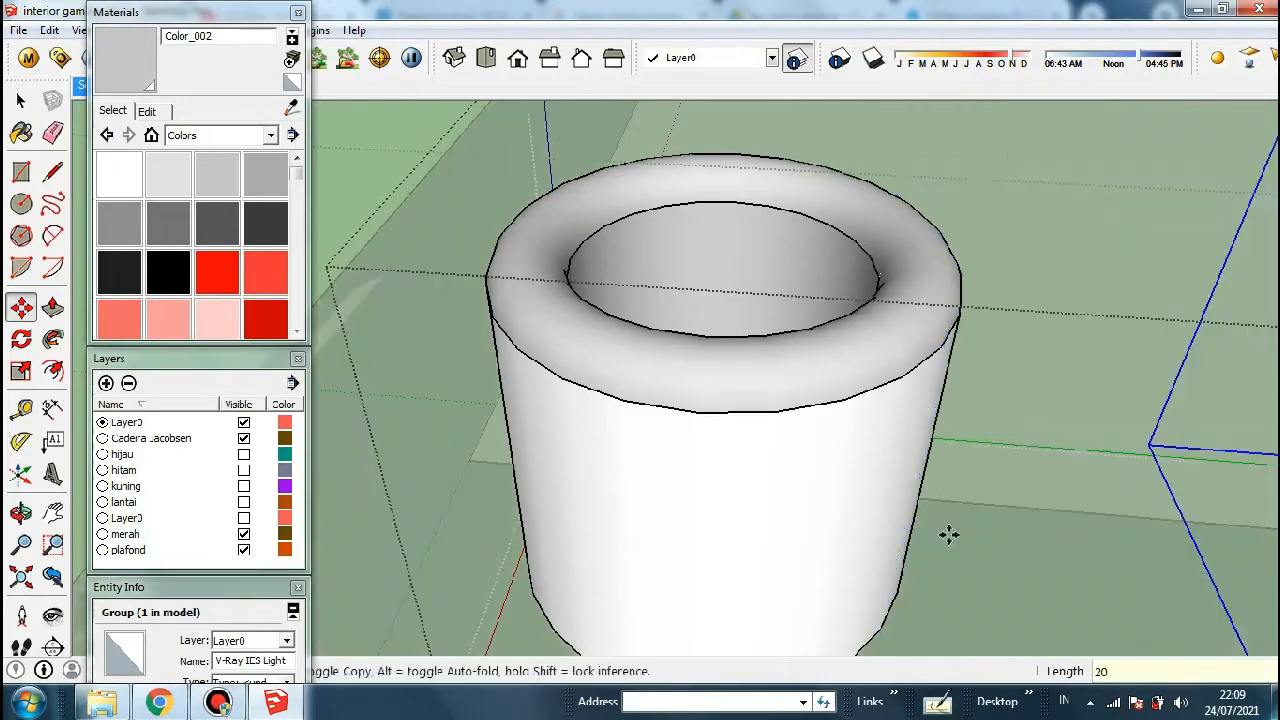
key(space)
Push the yellow face inside the downlight's cylinder downward
scroll(700, 420, down, 3)
middle_drag(640, 400, 608, 329)
click(608, 398)
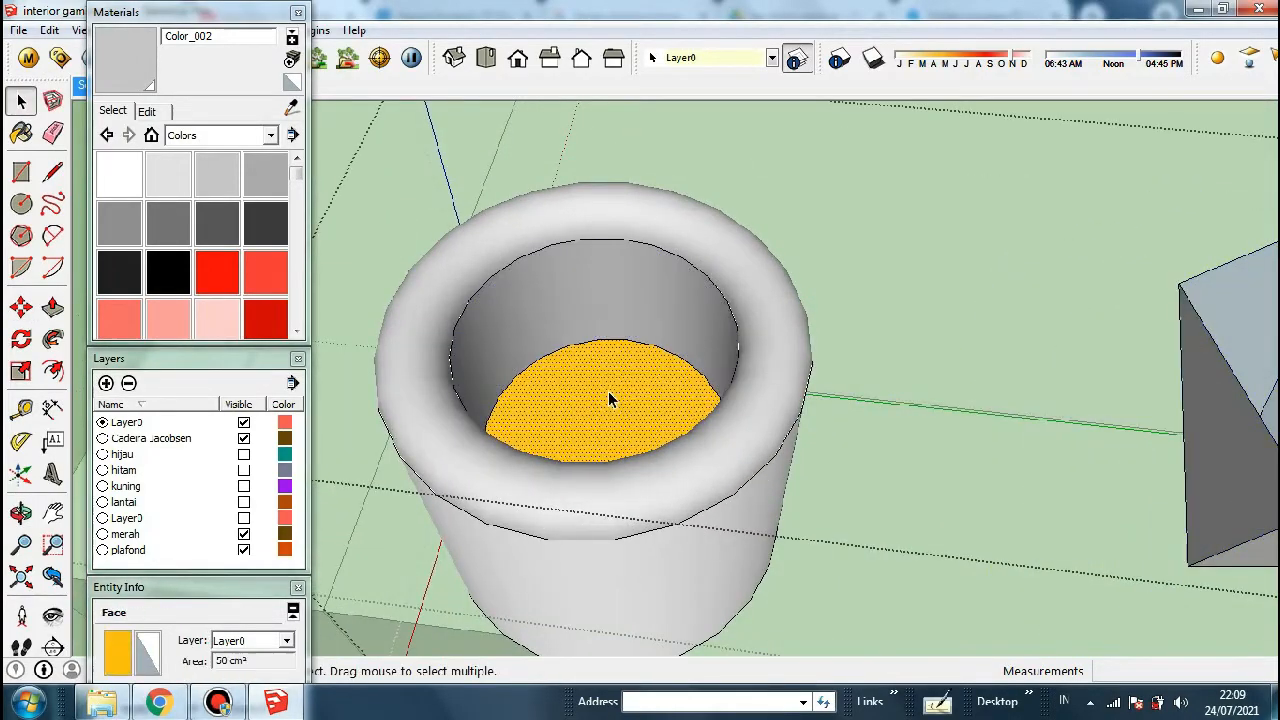
key(p)
drag(608, 398, 729, 650)
key(space)
scroll(560, 262, down, 3)
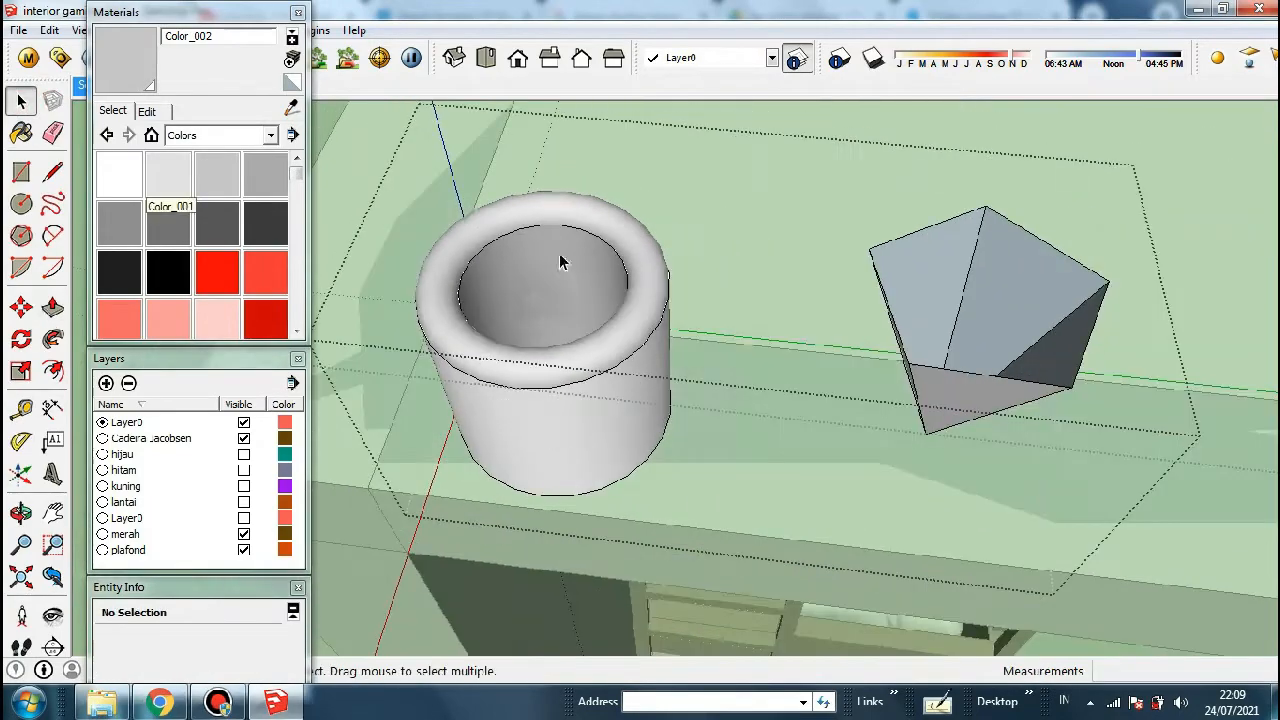
Open the displaced IES light in the V-Ray light editor and browse for a different IES file
scroll(742, 372, up, 2)
click(1057, 345)
right_click(1054, 334)
right_click(957, 258)
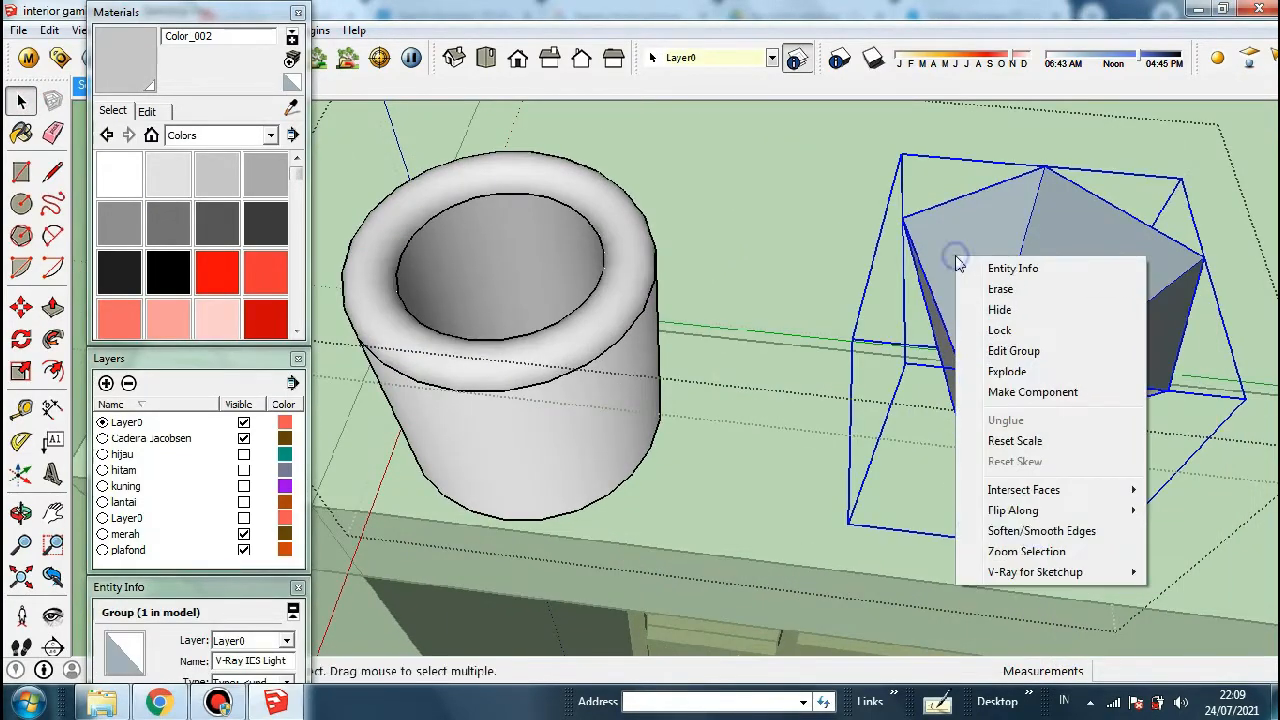
mouse_move(1045, 571)
click(880, 571)
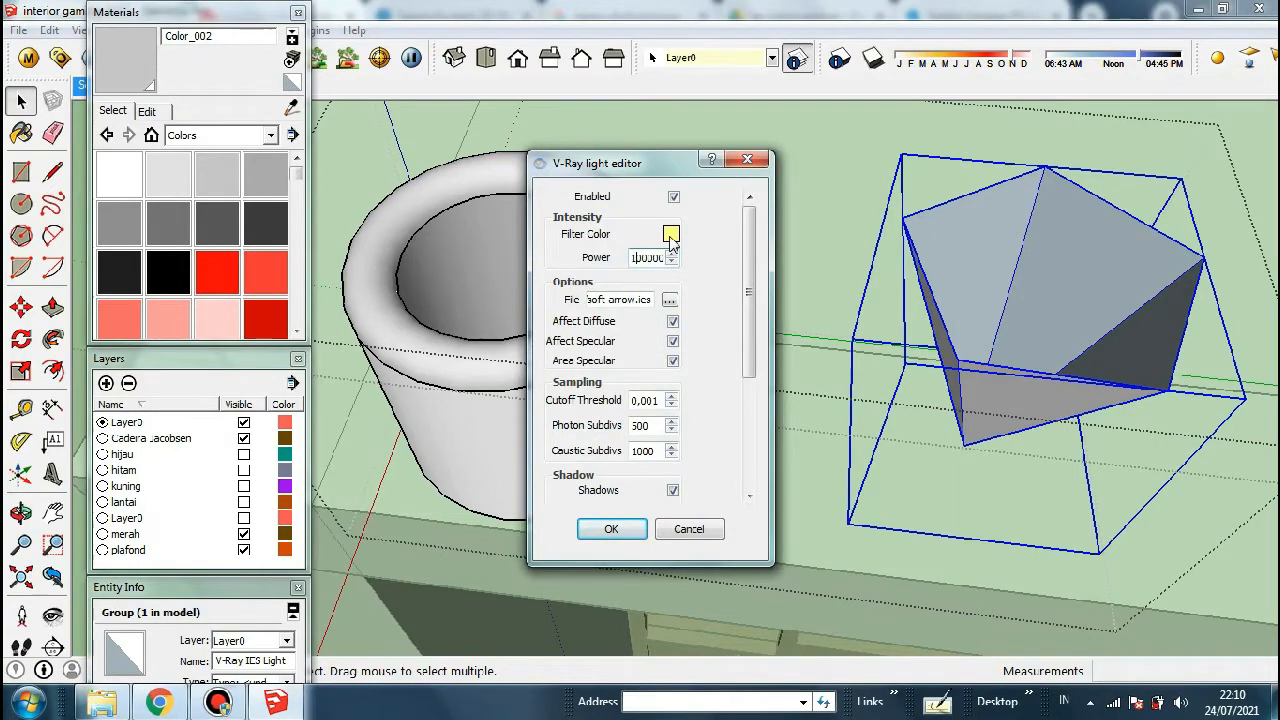
click(669, 299)
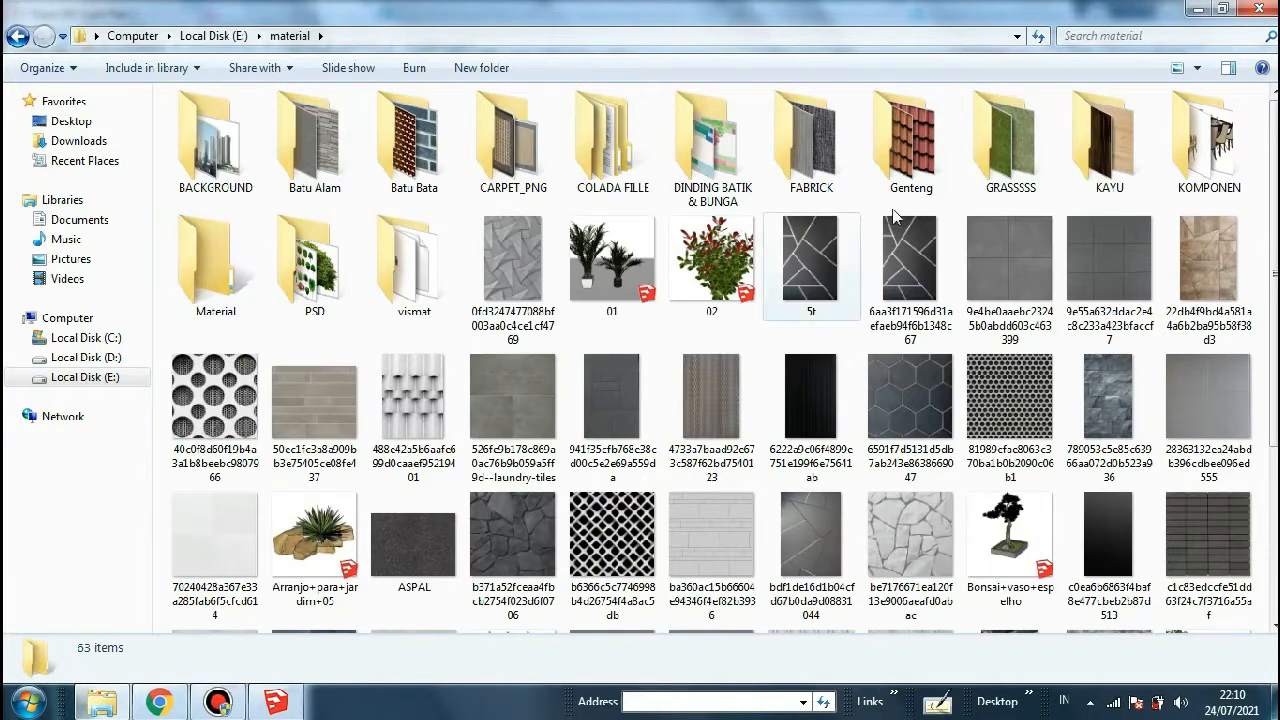
Look through the E:\material\Material folder in Windows Explorer for IES references and load tight-focused.ies into the light
scroll(868, 180, down, 3)
scroll(600, 200, up, 3)
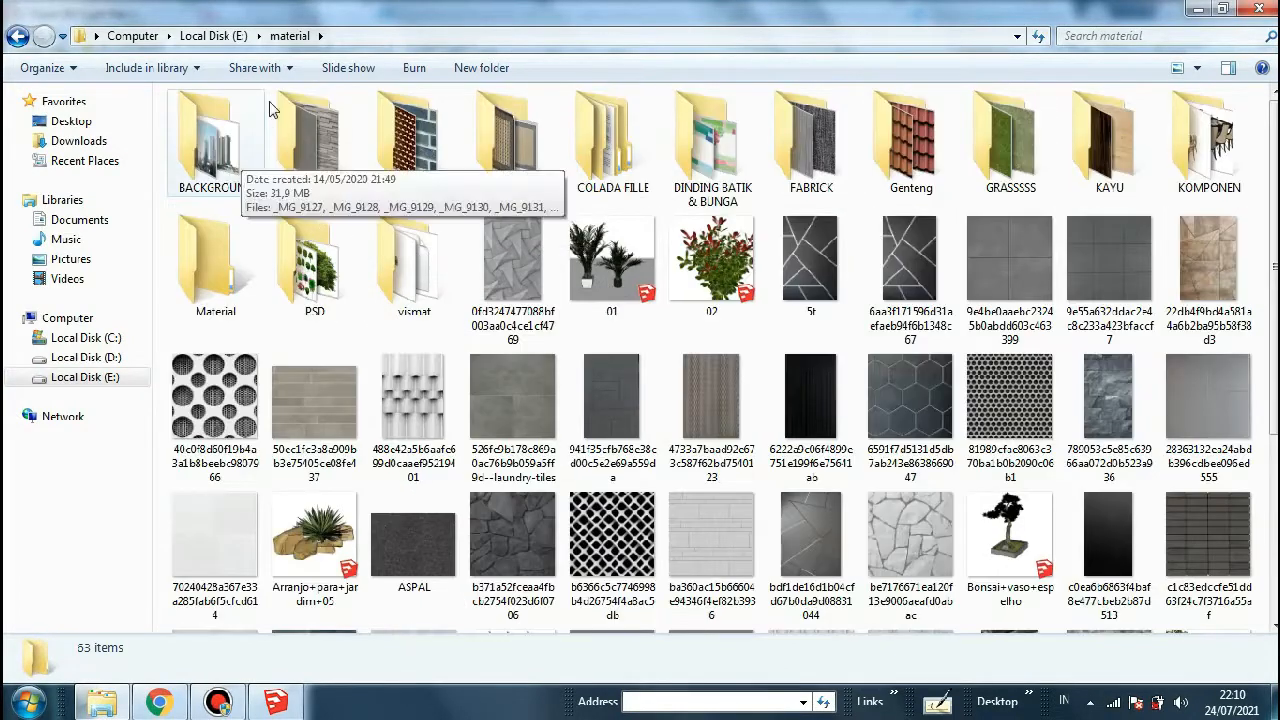
double_click(215, 262)
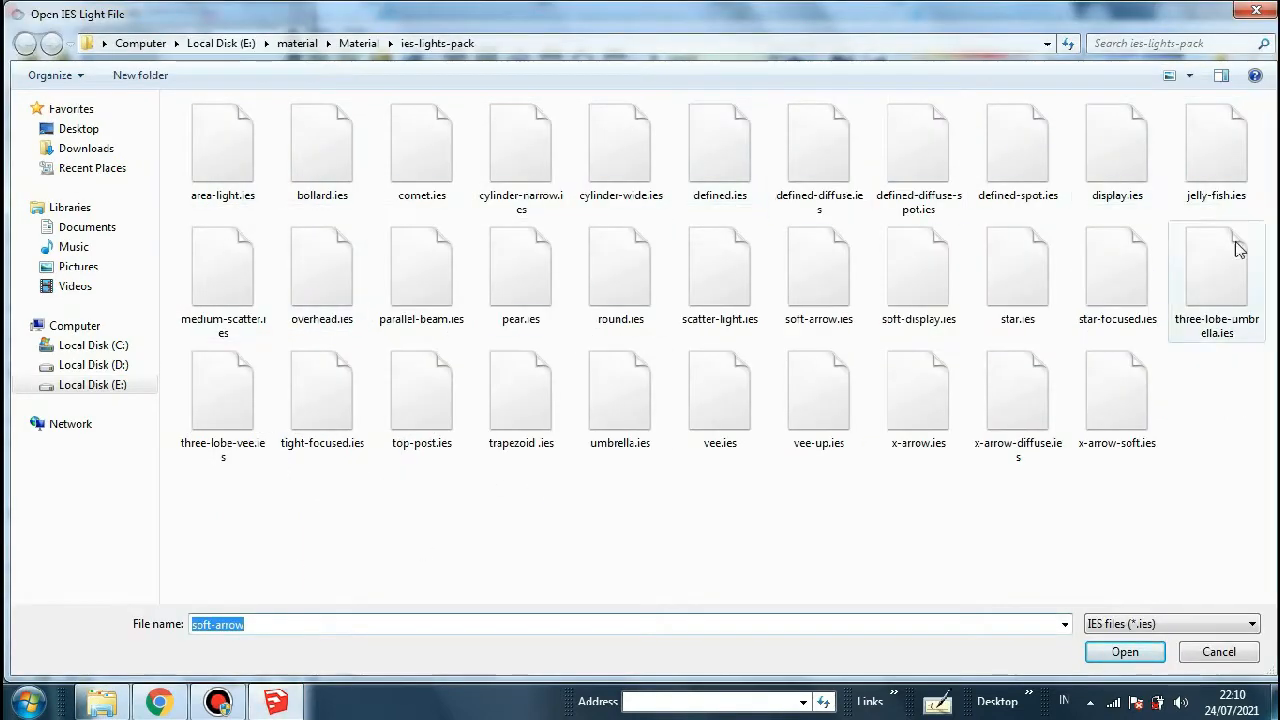
click(322, 400)
click(1128, 651)
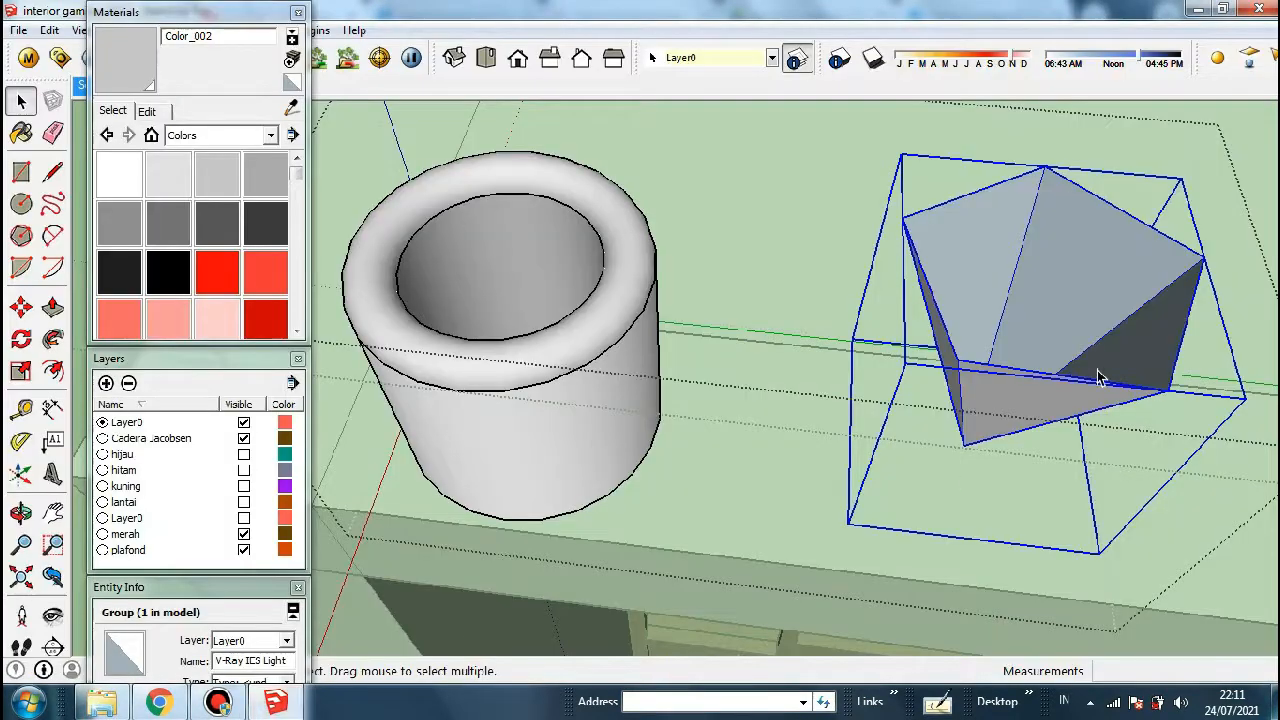
Copy the IES light in place and flip the copy along its blue axis
scroll(1014, 271, up, 5)
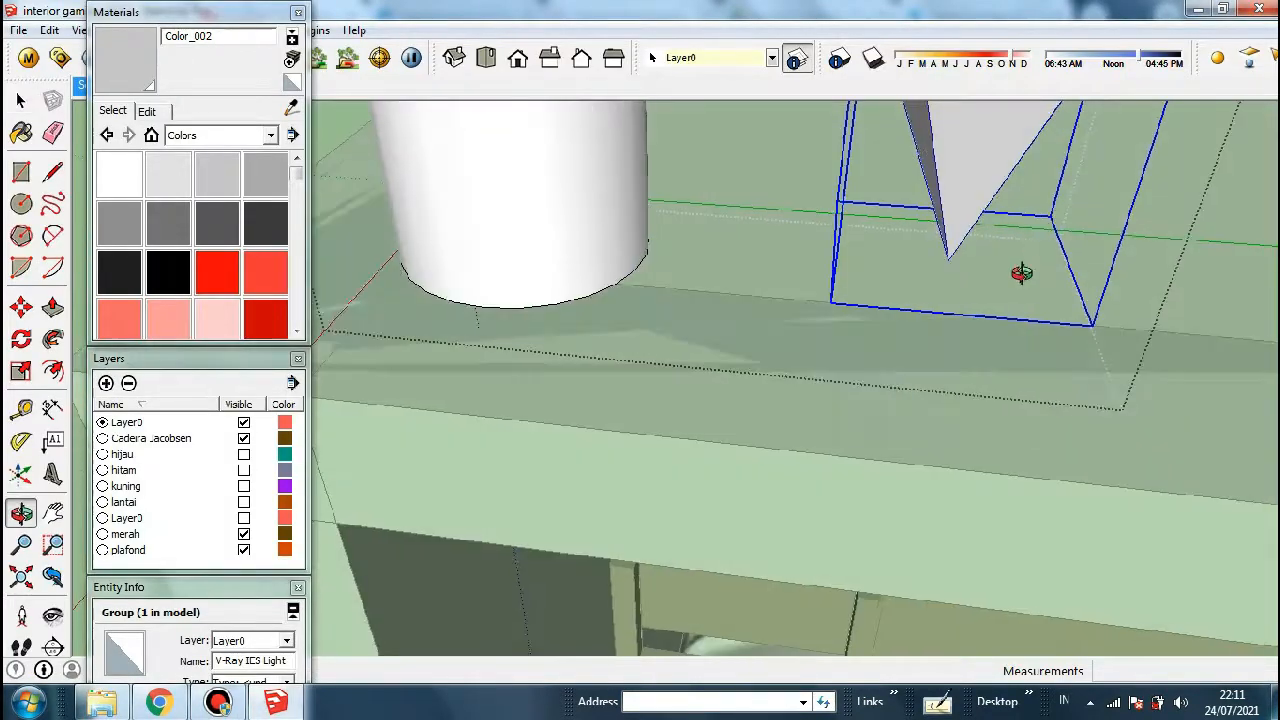
click(934, 294)
key(ctrl)
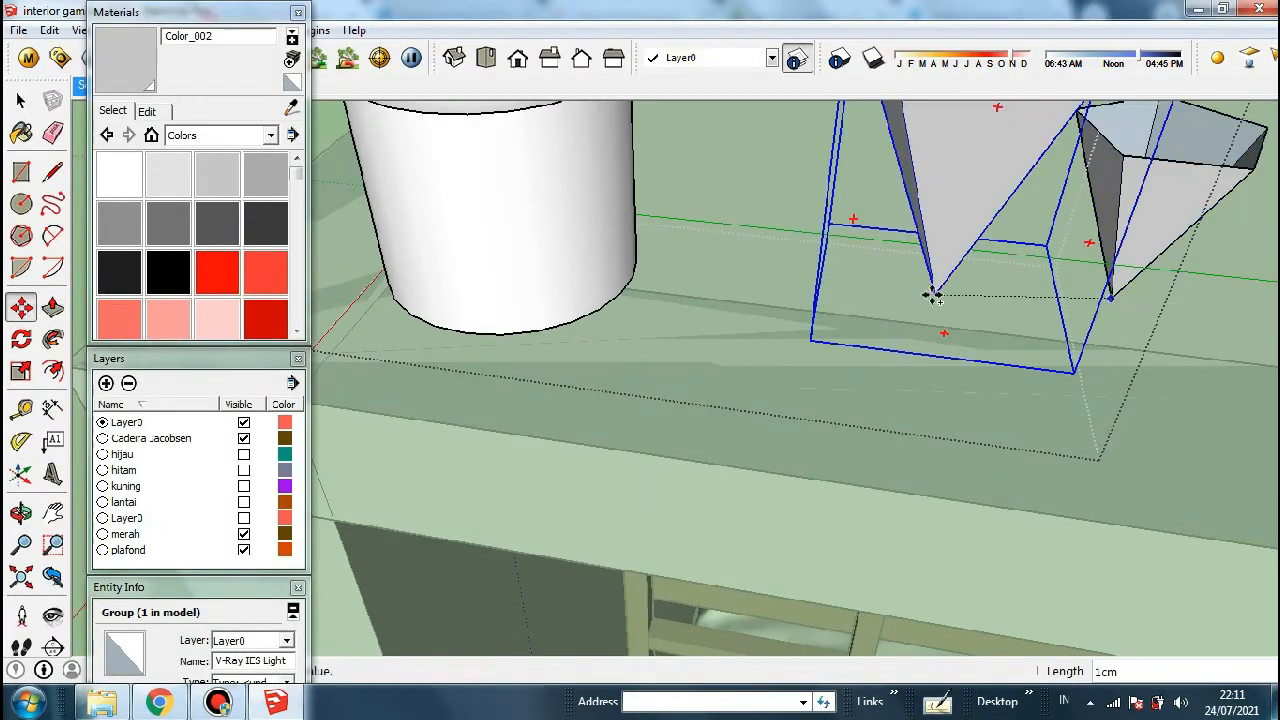
click(933, 295)
scroll(632, 485, down, 2)
right_click(912, 256)
mouse_move(971, 508)
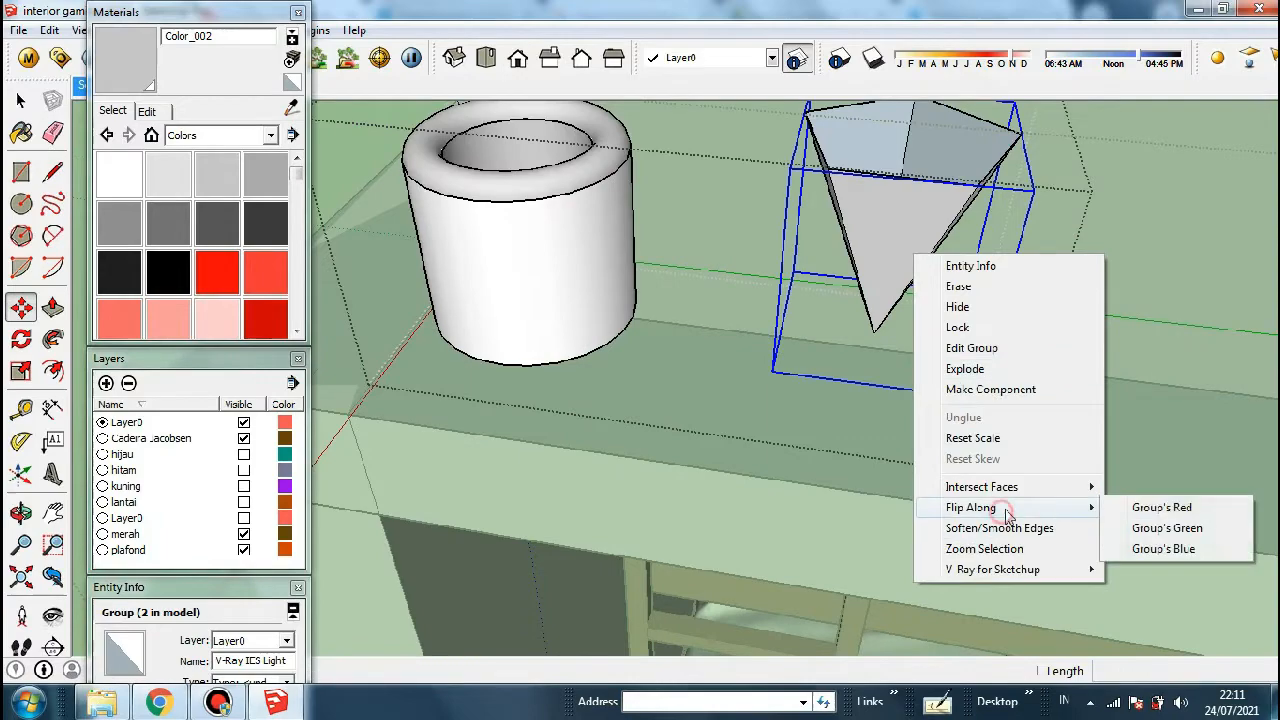
click(1157, 557)
Move the two opposed IES lights back inside the downlight ring and close the group
scroll(905, 300, up, 2)
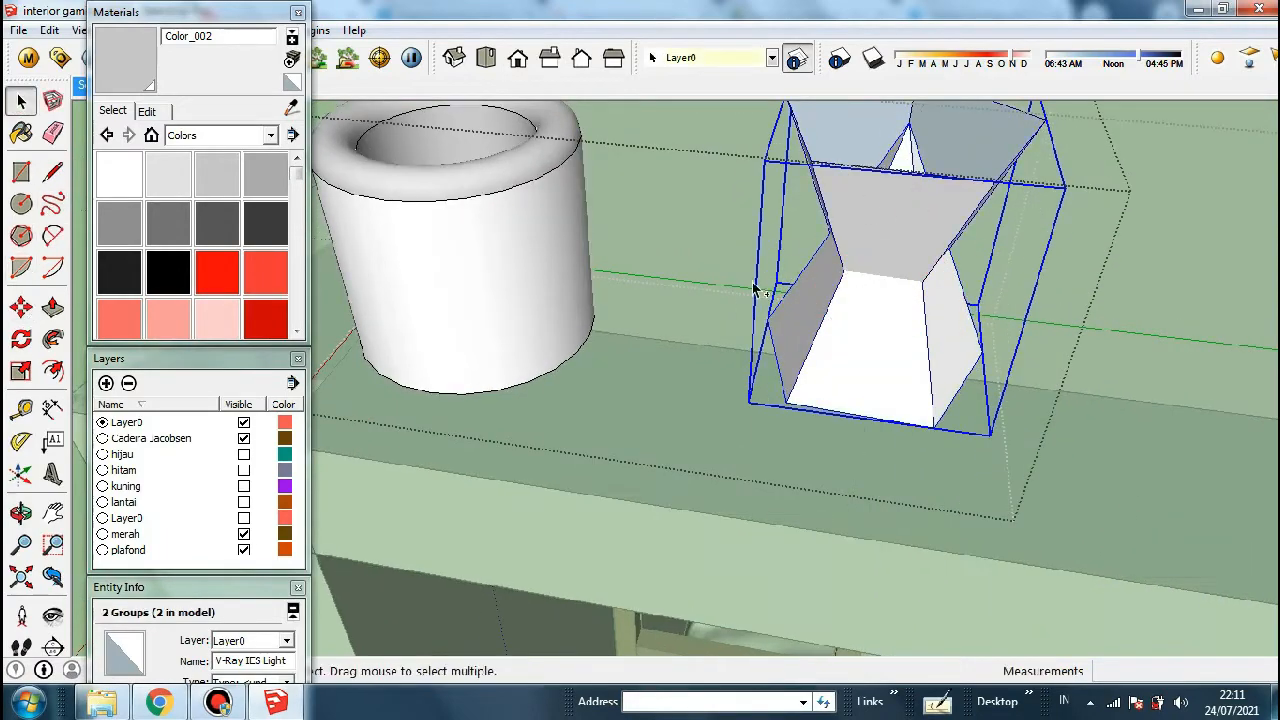
scroll(753, 289, down, 3)
middle_drag(753, 289, 908, 345)
key(m)
click(1086, 371)
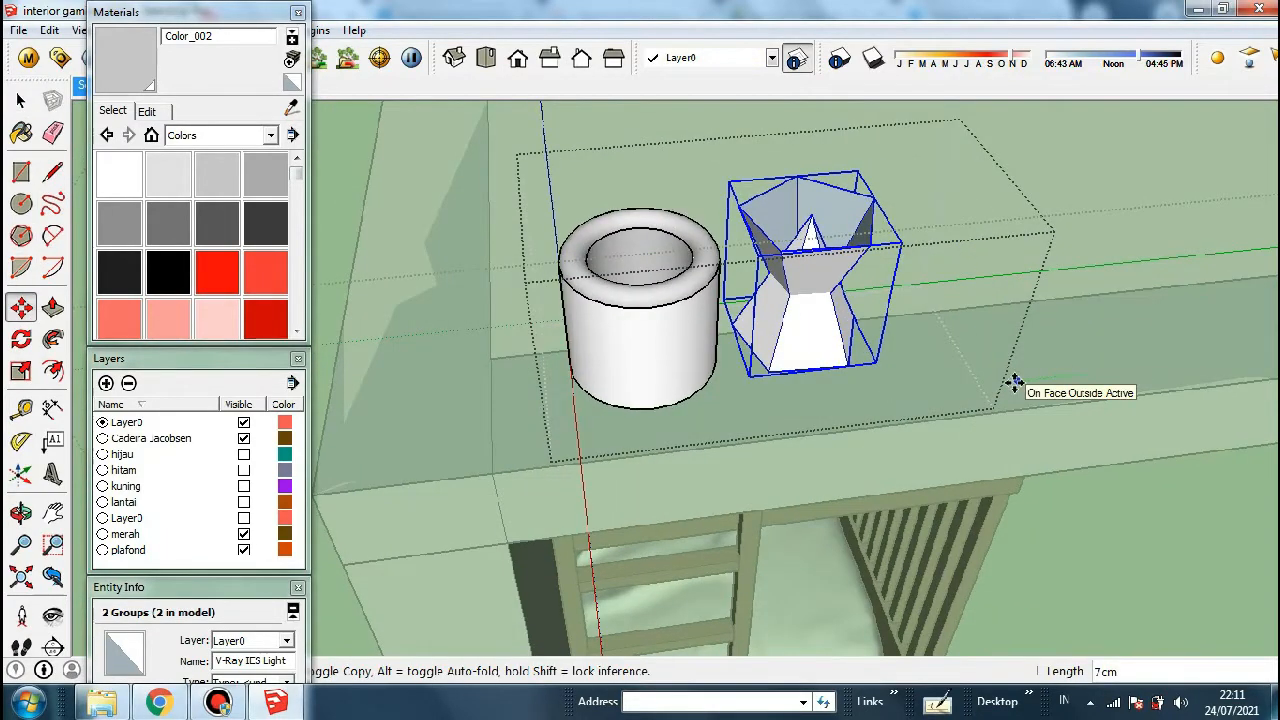
key(Return)
click(20, 101)
right_click(933, 270)
click(995, 286)
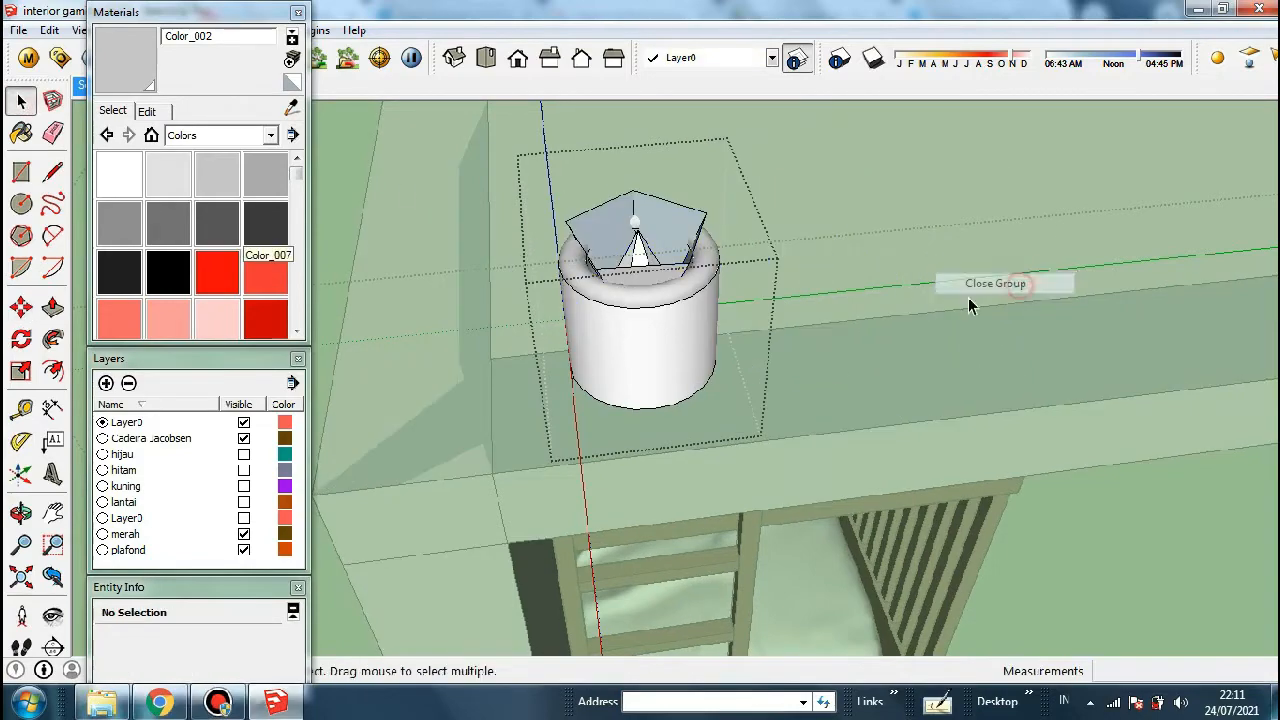
Move the downlight group along the red axis, out past the corner of the ceiling
middle_drag(650, 330, 637, 203)
scroll(637, 300, down, 3)
middle_drag(570, 385, 620, 380)
key(m)
click(766, 229)
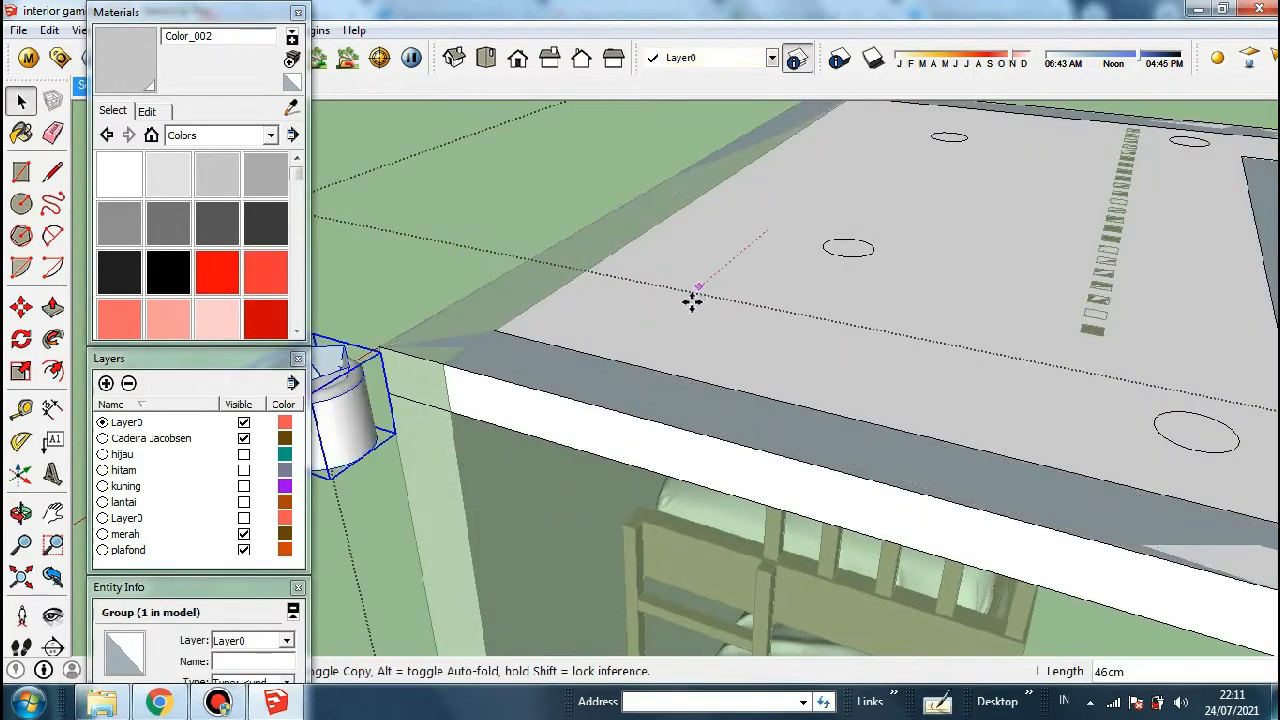
click(680, 314)
click(21, 101)
Copy the rounded rim from the top of the downlight cylinder straight down to the cylinder's bottom end
scroll(771, 247, down, 2)
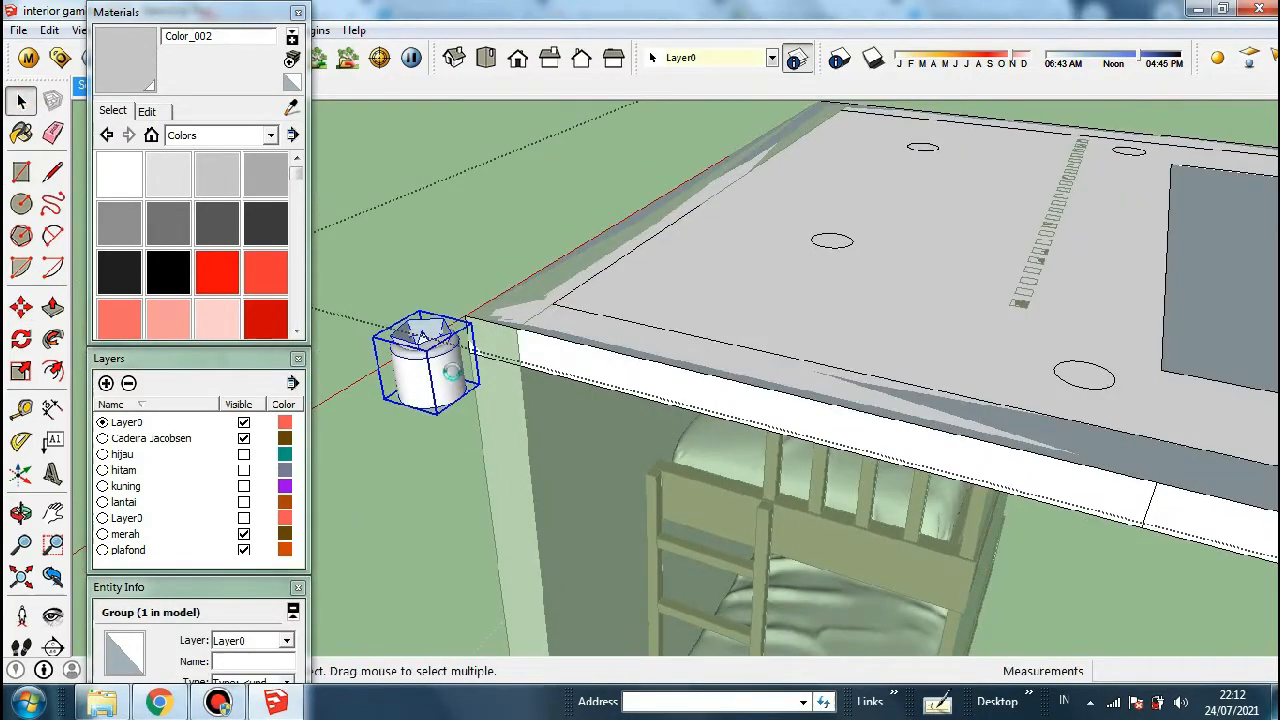
scroll(452, 372, down, 1)
scroll(426, 370, up, 5)
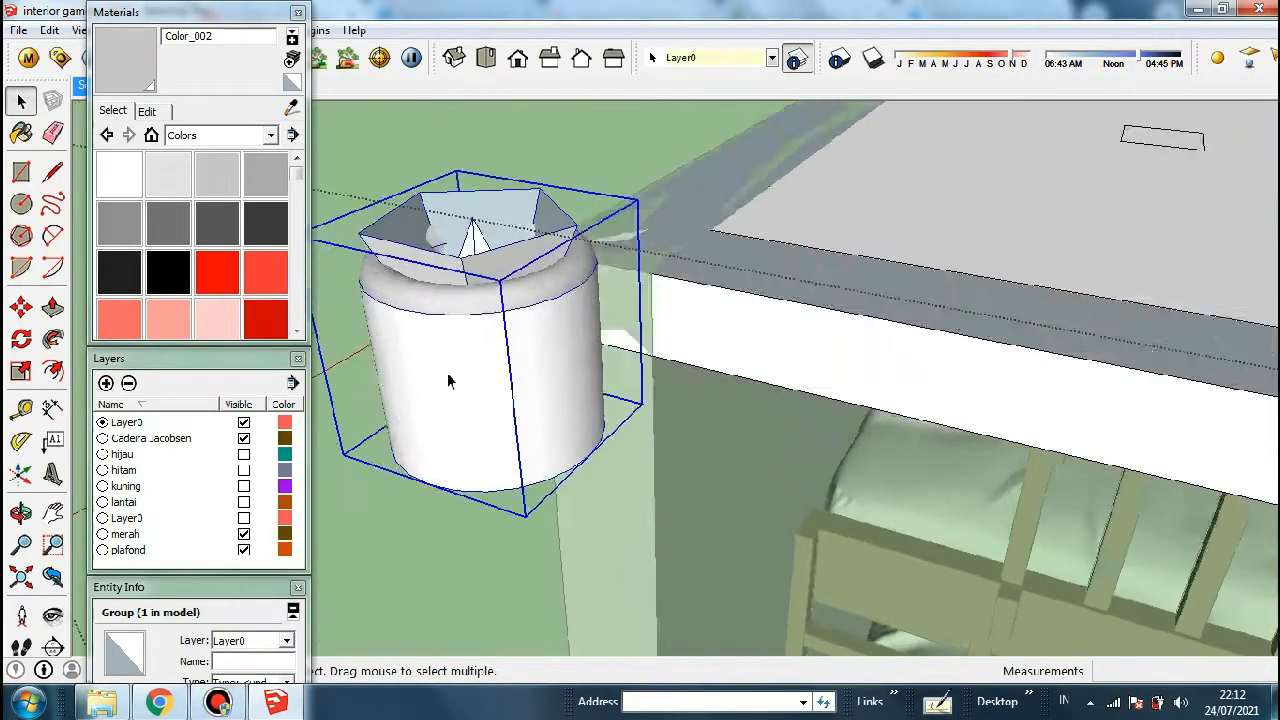
middle_drag(447, 372, 556, 108)
scroll(583, 349, up, 2)
middle_drag(583, 349, 560, 490)
scroll(557, 345, up, 4)
scroll(543, 380, down, 3)
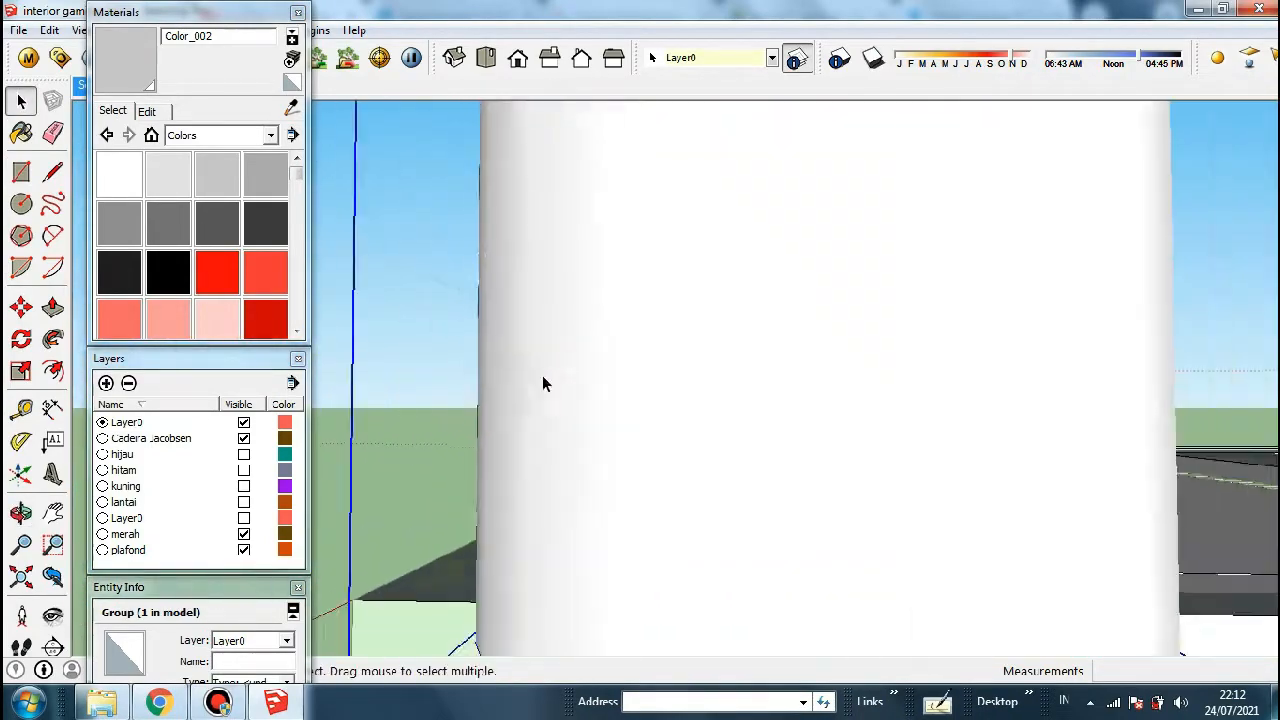
click(822, 148)
key(m)
click(775, 156)
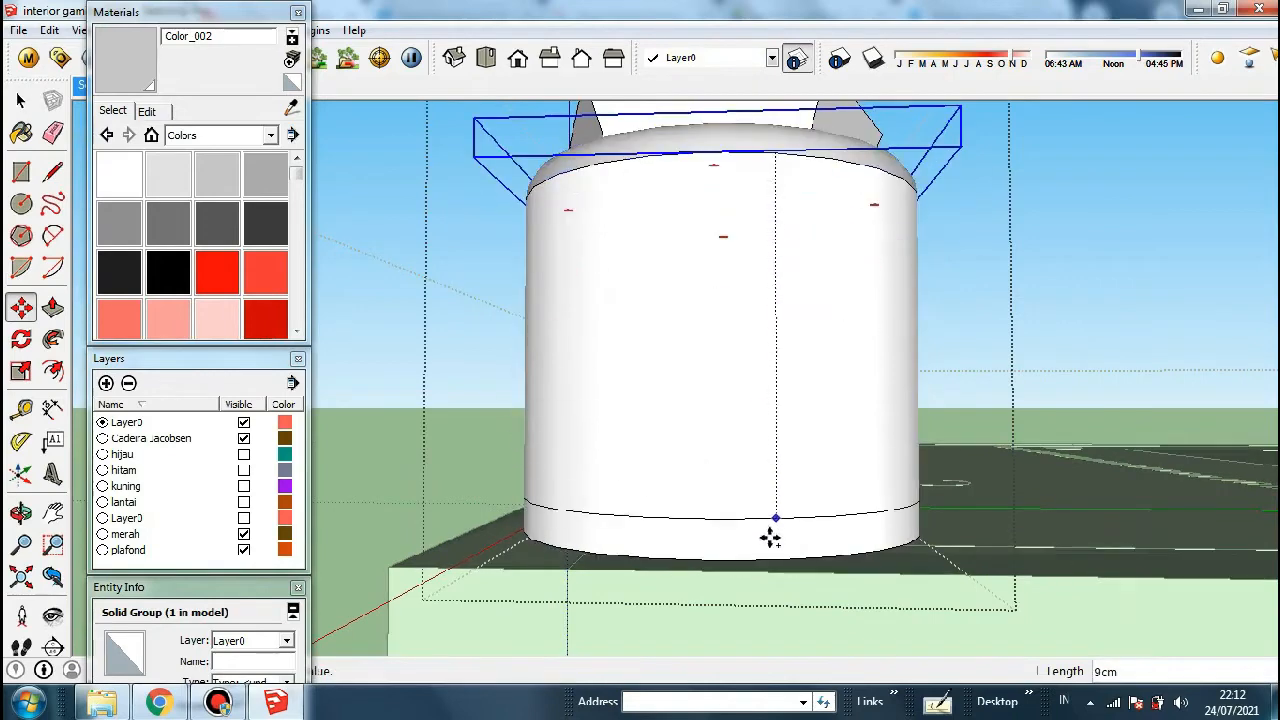
click(773, 555)
Push the bottom face of the cylinder body up about 2 cm
middle_drag(773, 555, 774, 383)
right_click(774, 578)
click(724, 620)
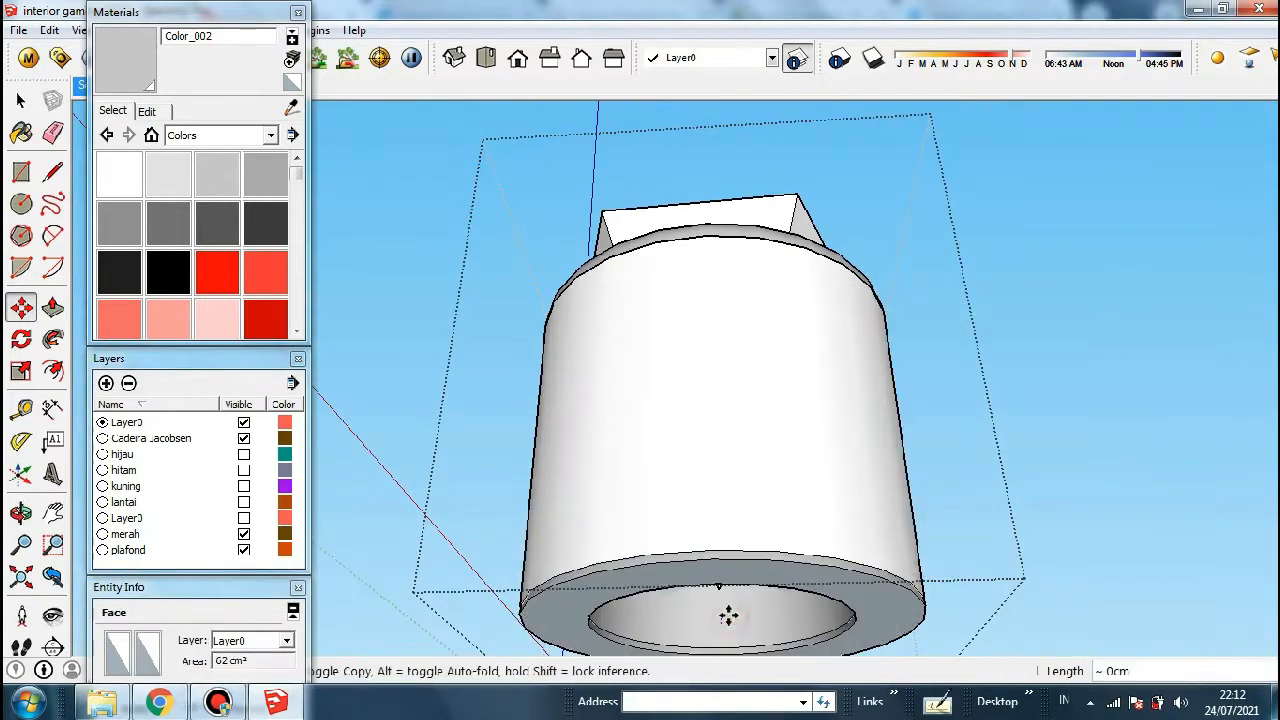
key(space)
click(780, 590)
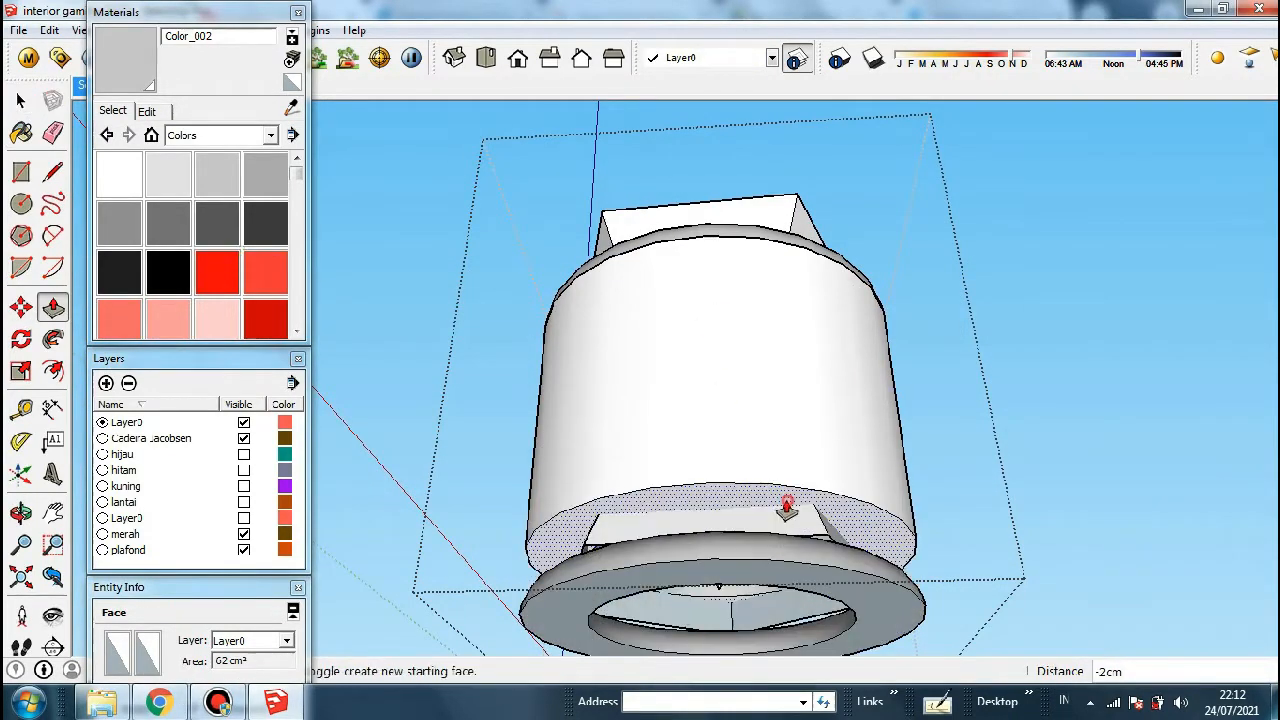
click(786, 508)
key(space)
Flip the copied rim along its blue axis and move it down below the cylinder body
right_click(831, 578)
mouse_move(939, 530)
click(1081, 566)
middle_drag(768, 472, 755, 610)
middle_drag(713, 363, 709, 463)
scroll(700, 460, up, 2)
key(m)
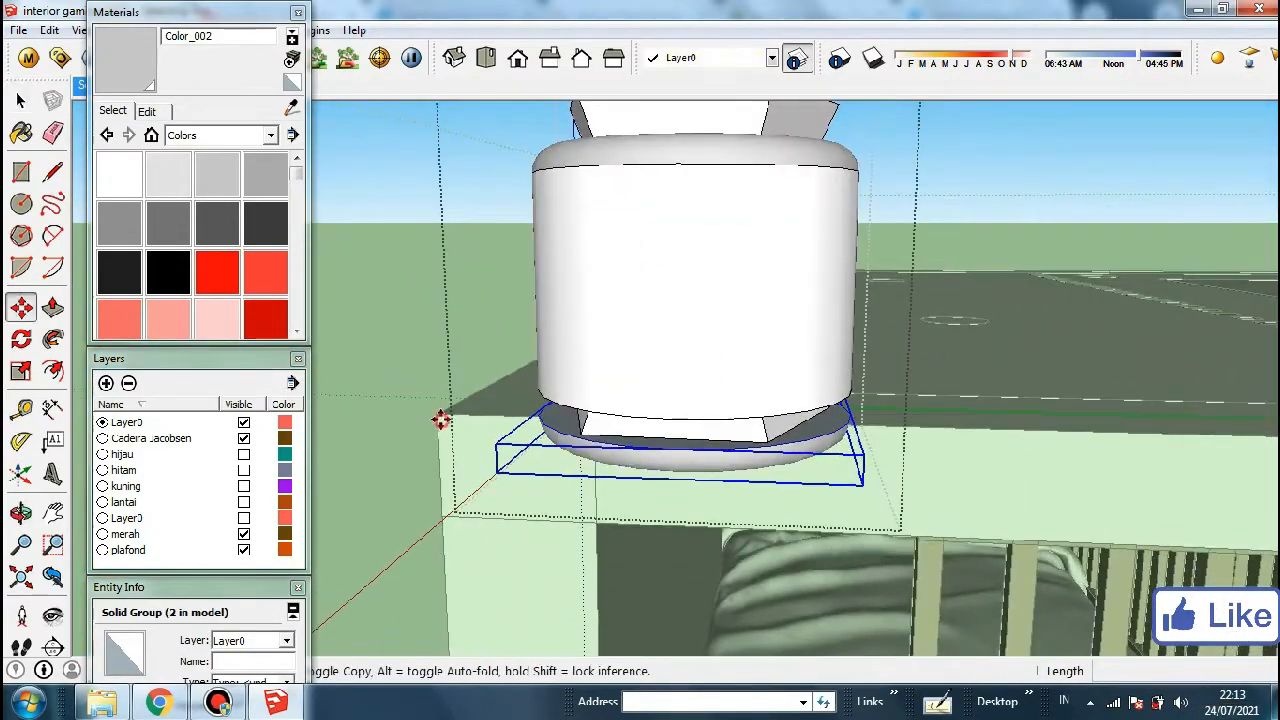
click(443, 423)
click(441, 479)
Extend the bottom face of the cylinder body down to meet the lower rim
click(21, 101)
click(490, 330)
middle_drag(720, 345, 727, 180)
key(p)
click(790, 460)
scroll(781, 536, down, 2)
click(777, 600)
click(21, 101)
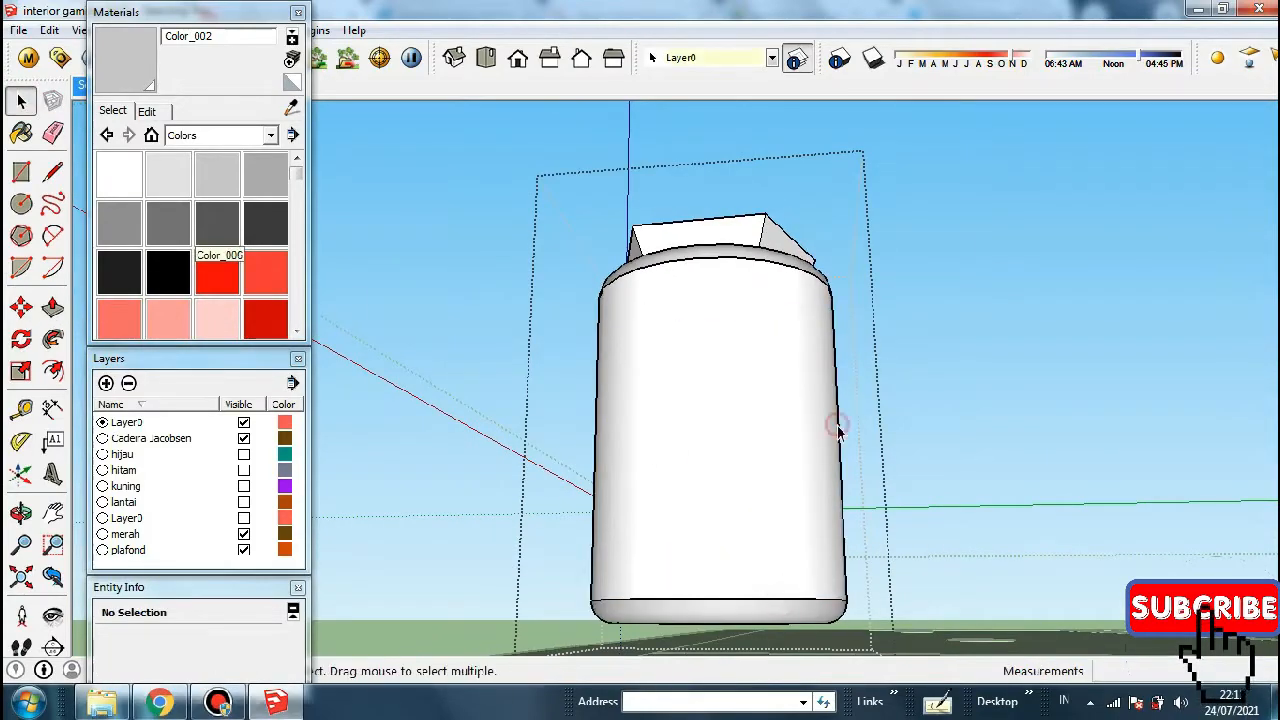
Paint all faces of the cylinder body with Color_002
key(ctrl+a)
click(21, 133)
click(686, 378)
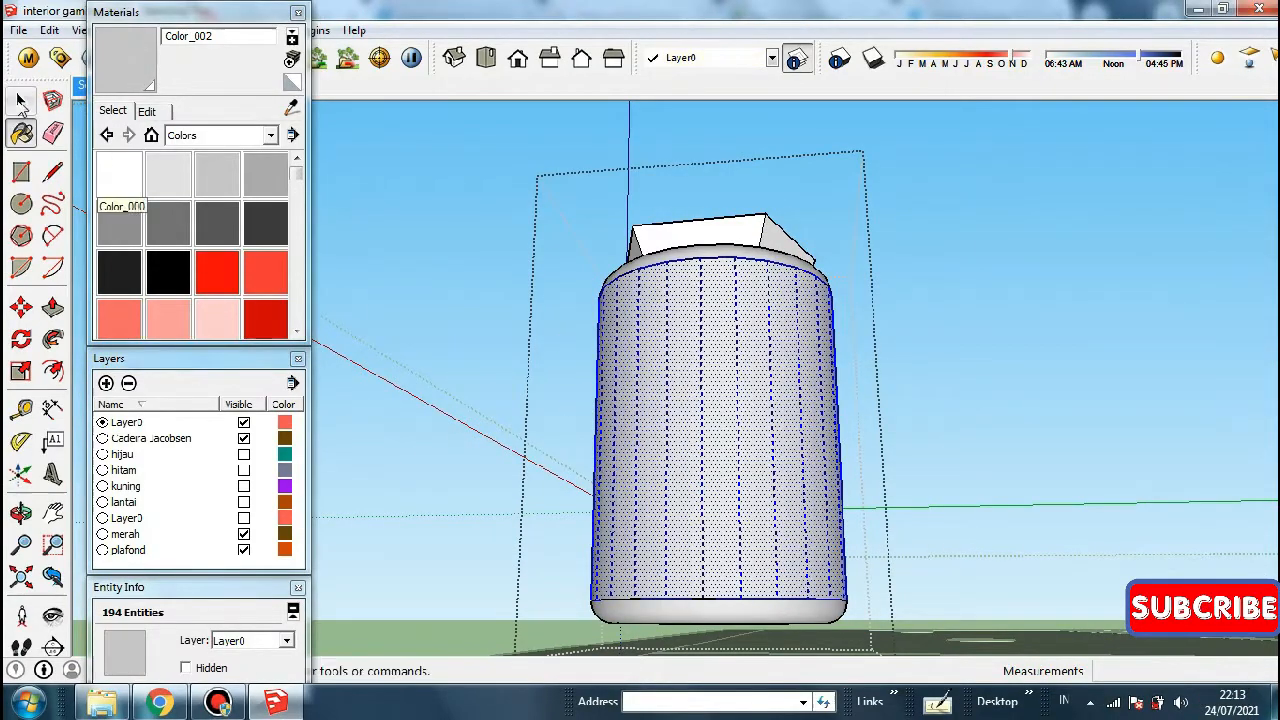
click(21, 101)
Try to move the protruding upper IES light down inside the cylinder
middle_drag(698, 468, 708, 625)
click(732, 302)
scroll(738, 335, up, 3)
click(21, 307)
click(455, 483)
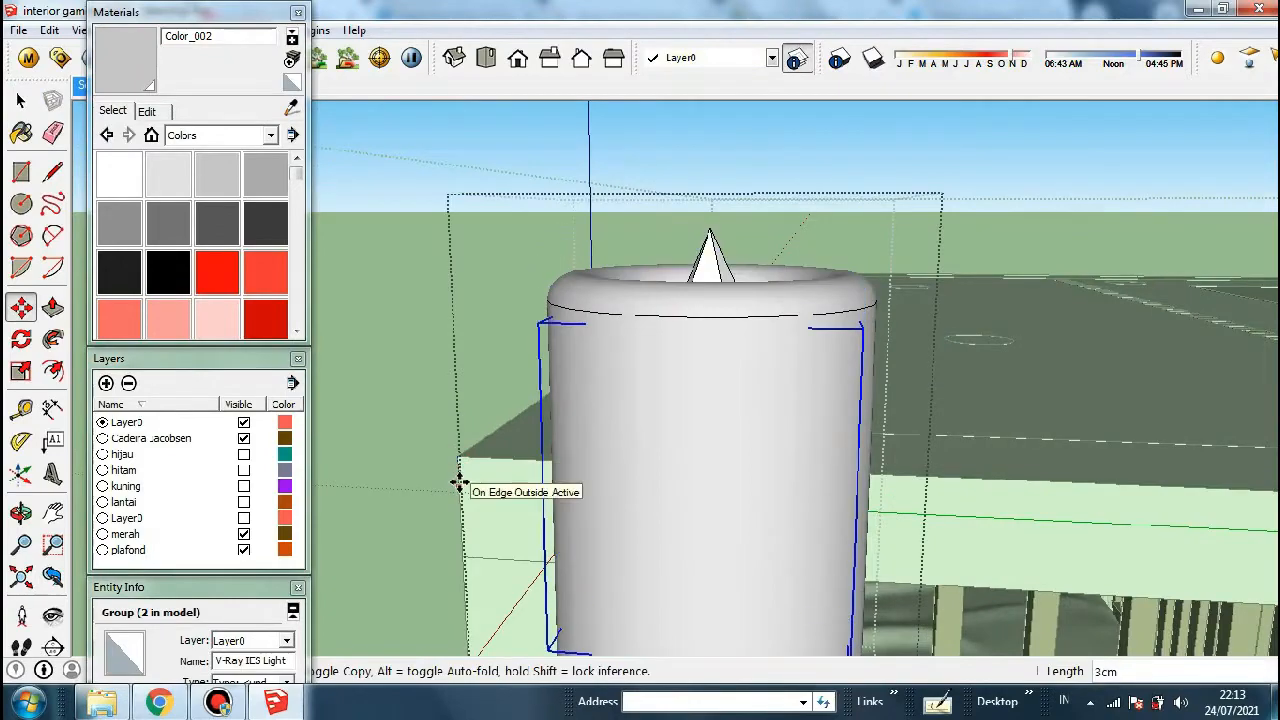
click(459, 475)
click(21, 101)
scroll(697, 269, down, 3)
key(ctrl+z)
Move the upper IES light about 5 cm down inside the cylinder and close the fixture group
click(21, 307)
middle_drag(695, 310, 692, 275)
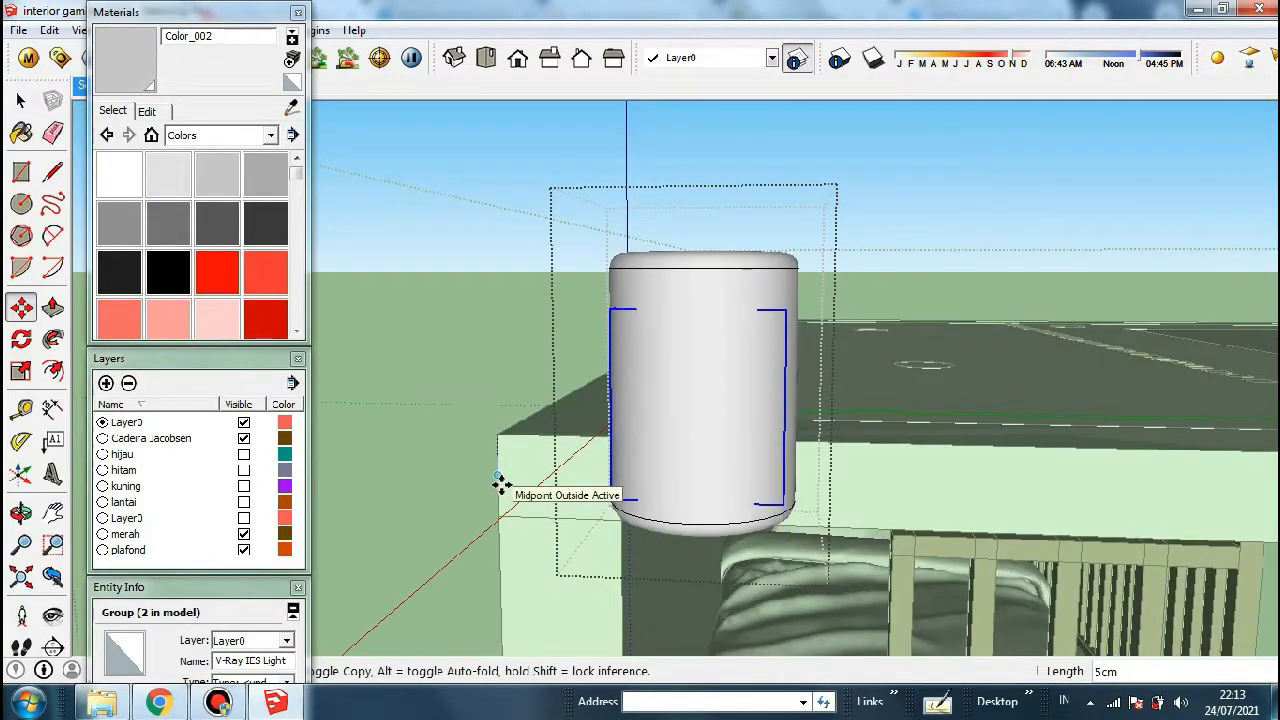
click(501, 487)
middle_drag(708, 482, 731, 260)
click(21, 101)
scroll(704, 490, up, 4)
middle_drag(704, 490, 693, 612)
scroll(693, 308, down, 5)
scroll(600, 350, down, 3)
click(420, 275)
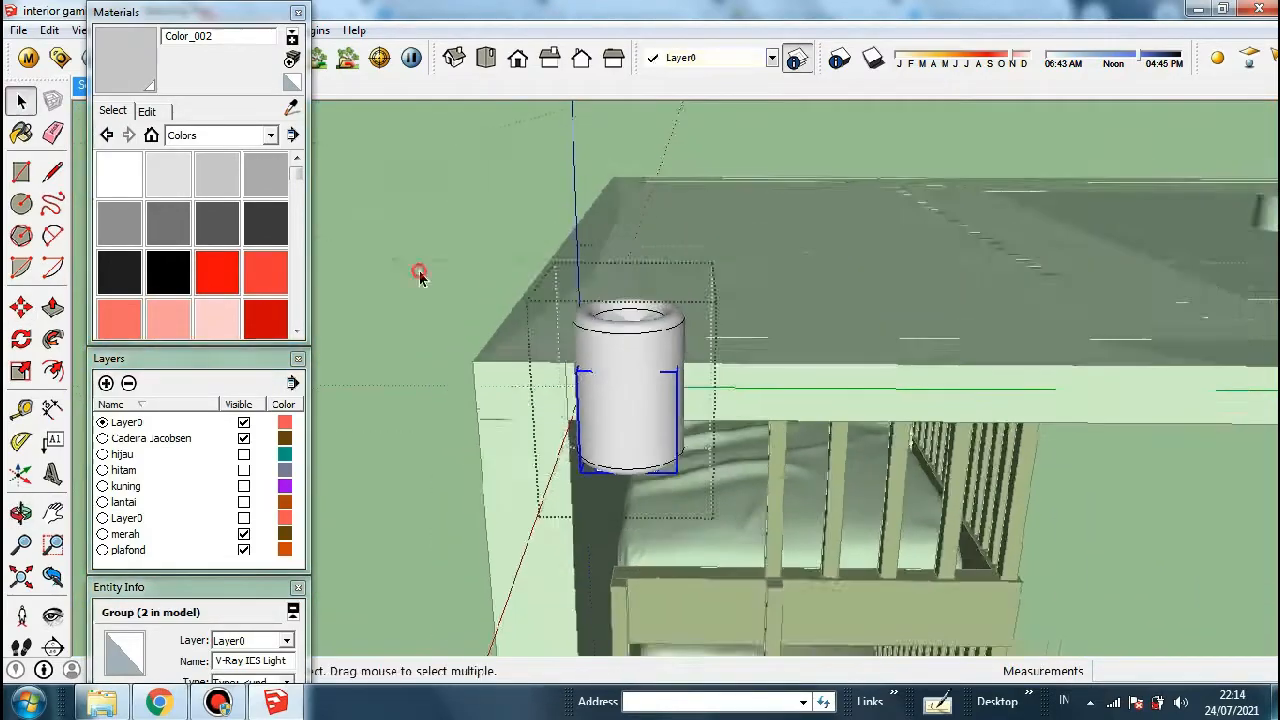
Open the fixture group and make the whole cylinder body surface a group of its own
scroll(596, 395, up, 3)
mouse_move(590, 415)
middle_down()
mouse_move(774, 363)
mouse_move(614, 369)
middle_up()
scroll(774, 363, down, 3)
scroll(614, 369, up, 4)
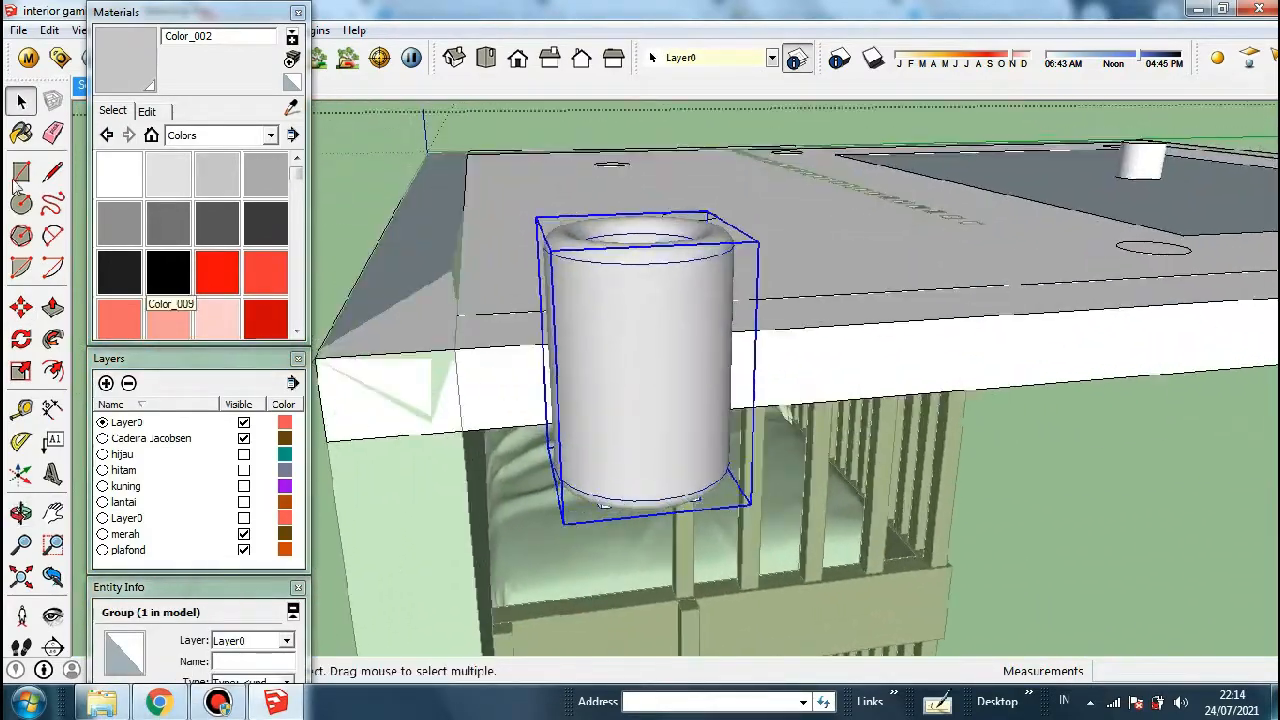
click(670, 338)
double_click(640, 360)
click(637, 364)
right_click(637, 362)
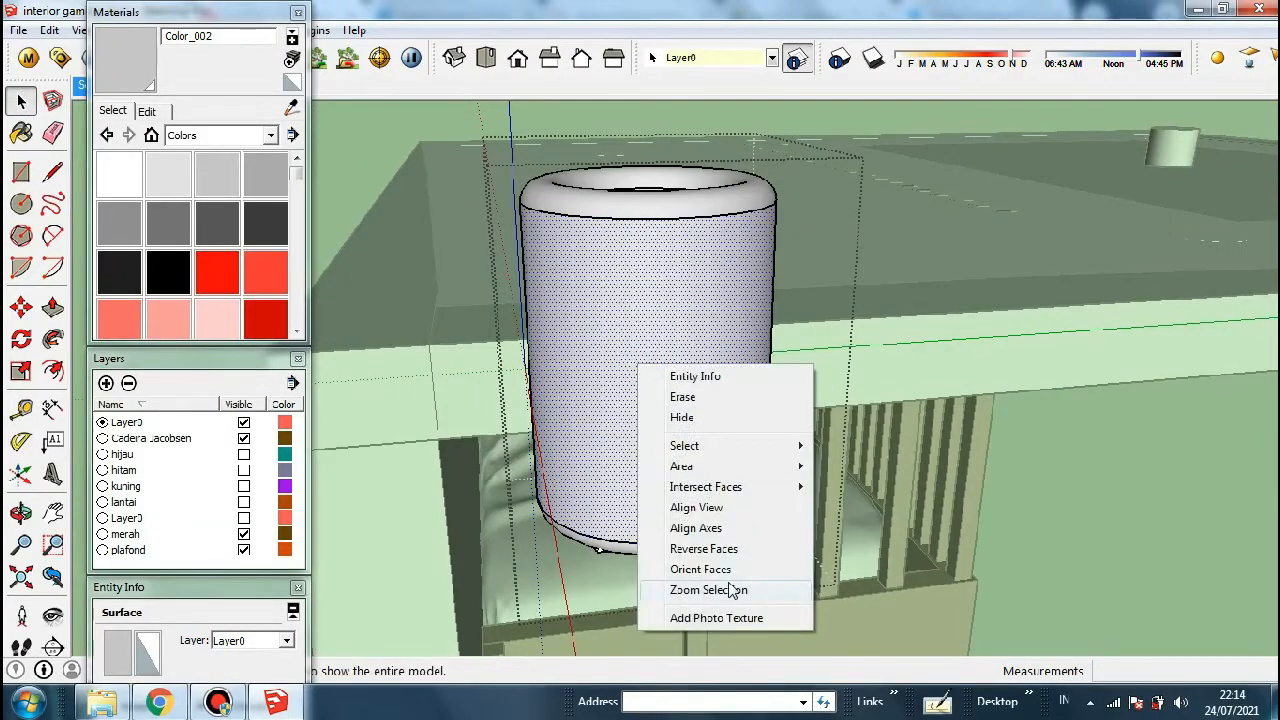
click(737, 588)
triple_click(587, 323)
right_click(587, 323)
click(634, 487)
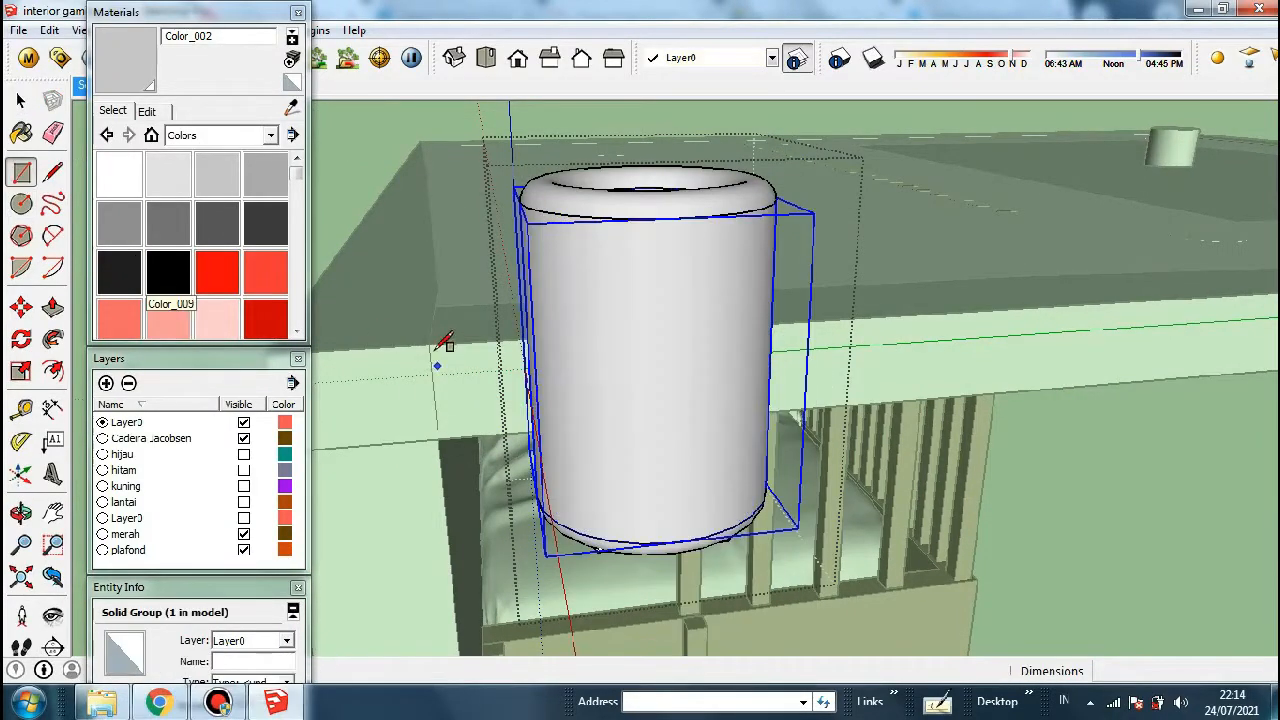
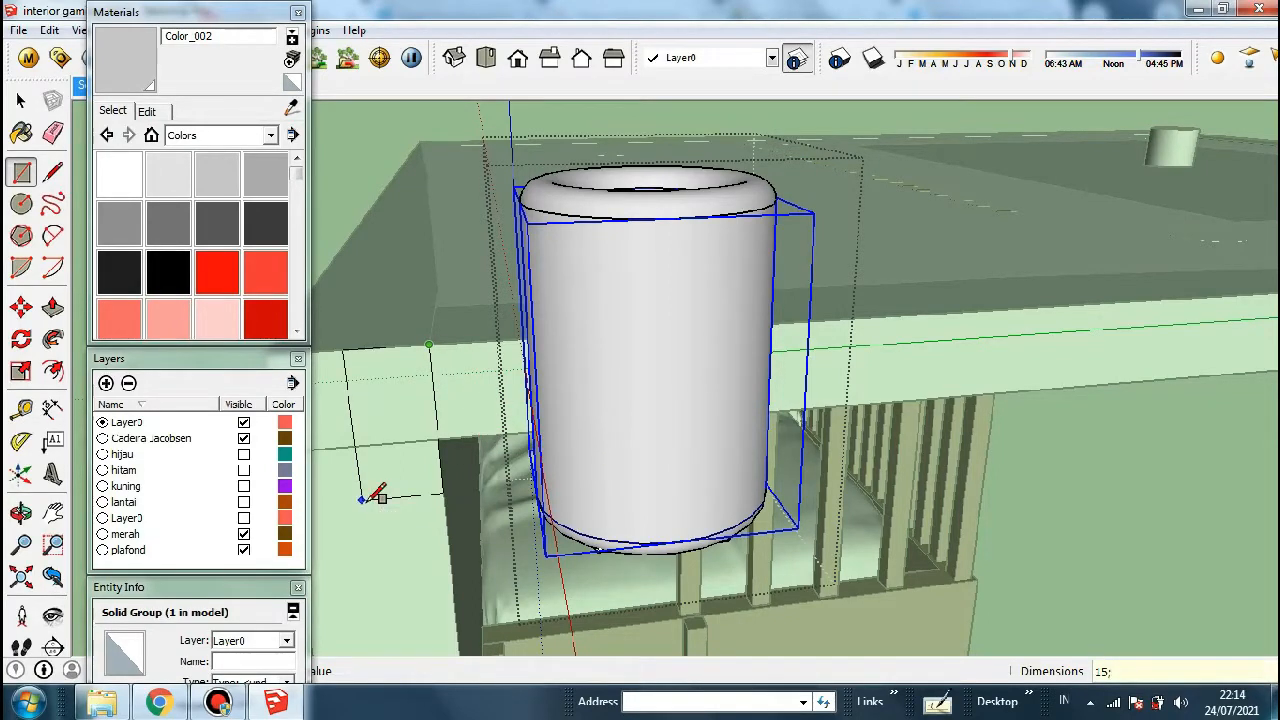
Draw a 15 by 10 cm rectangle at the ceiling corner and extrude it 2 cm as a wall plate
click(362, 499)
key(p)
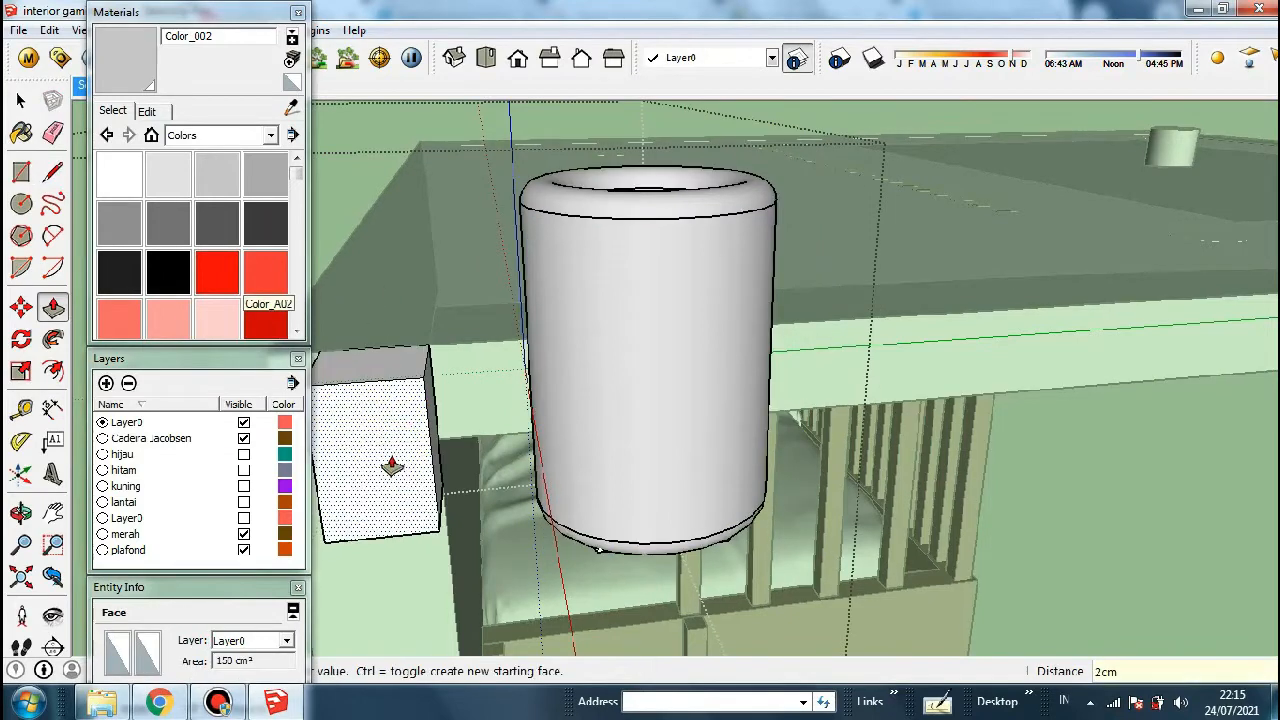
key(space)
Offset the wall plate's front face inward and pull the inner rectangle out 3 cm
scroll(440, 402, up, 2)
click(52, 370)
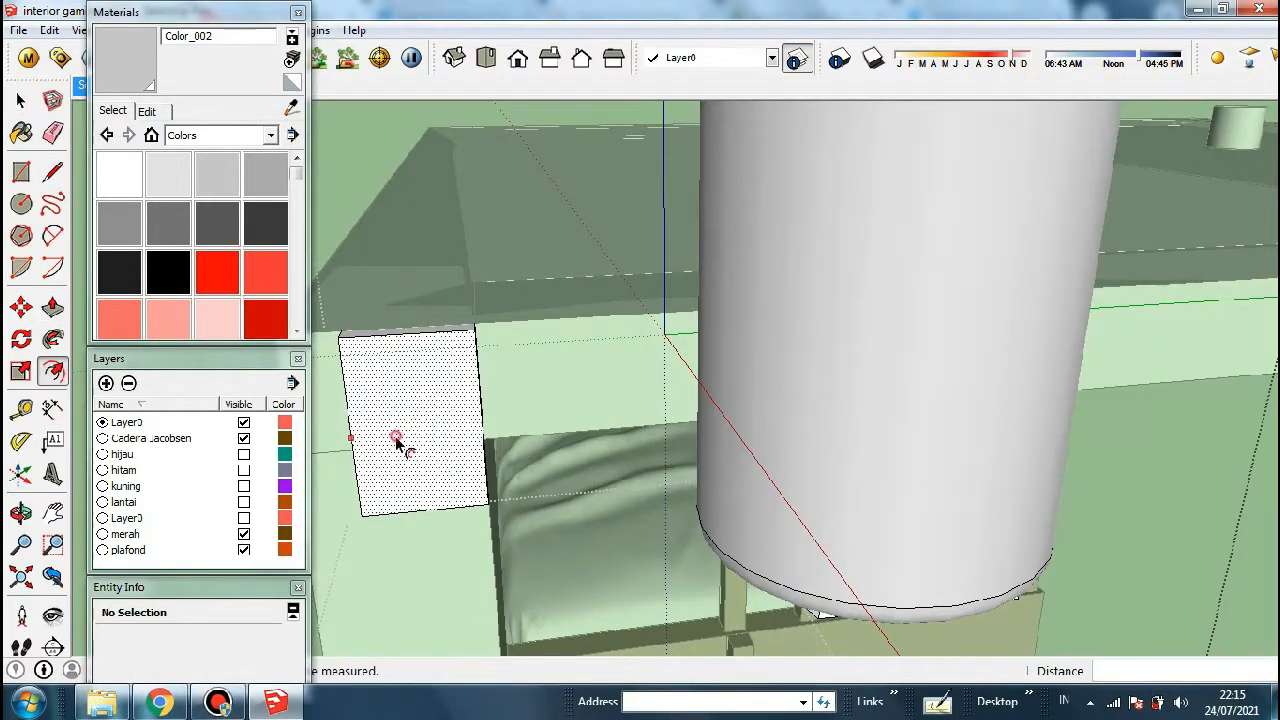
click(400, 442)
click(398, 440)
key(p)
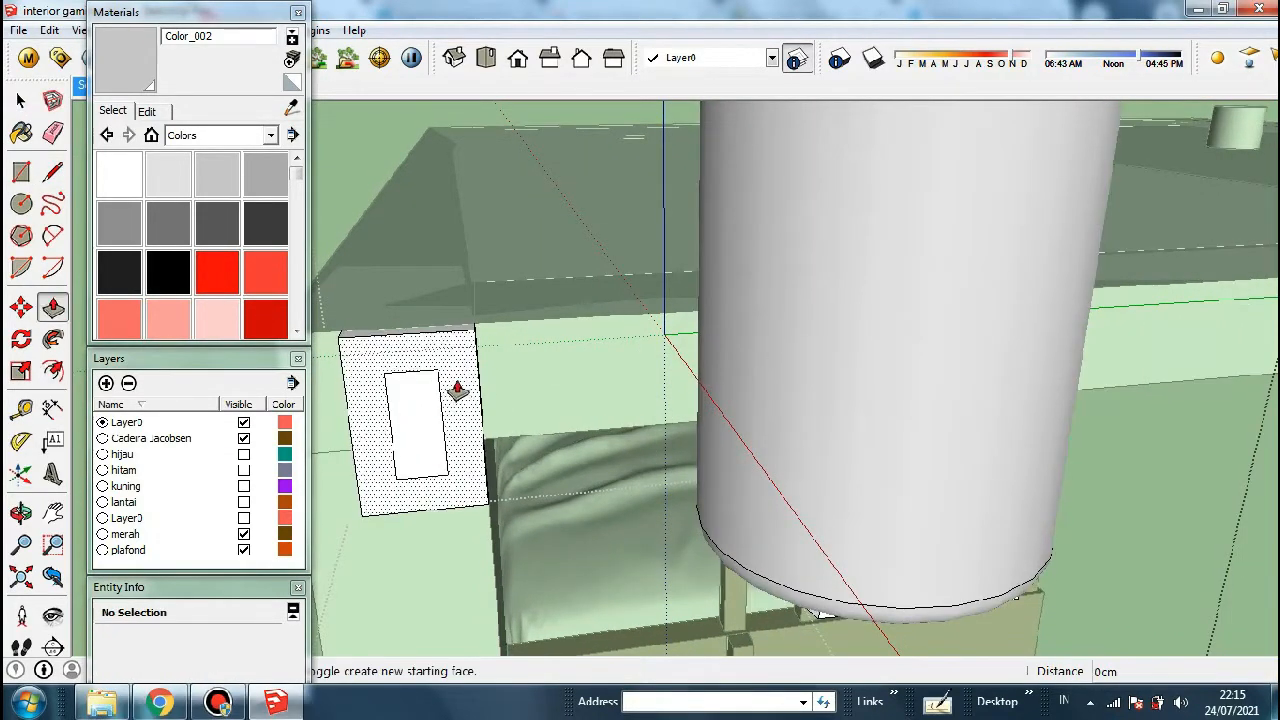
click(412, 420)
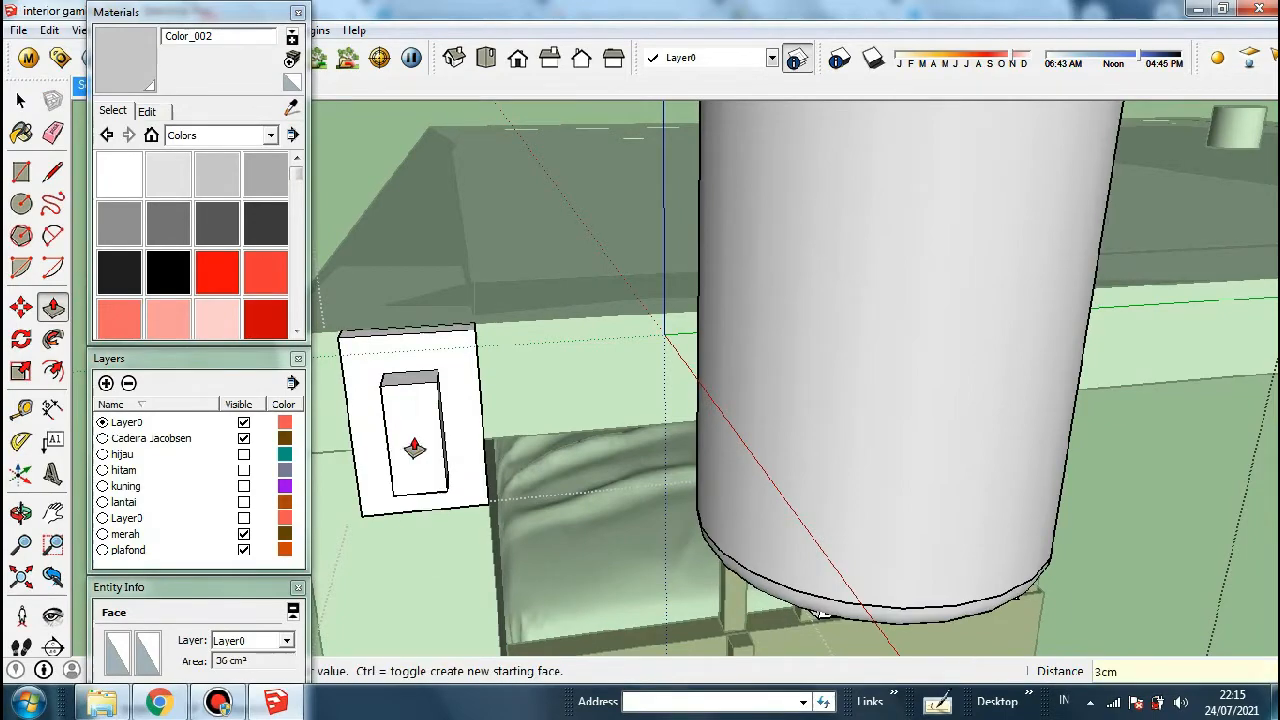
click(413, 447)
key(space)
Group the wall plate with its raised block and move it about 26 cm toward the cylinder
scroll(440, 440, down, 6)
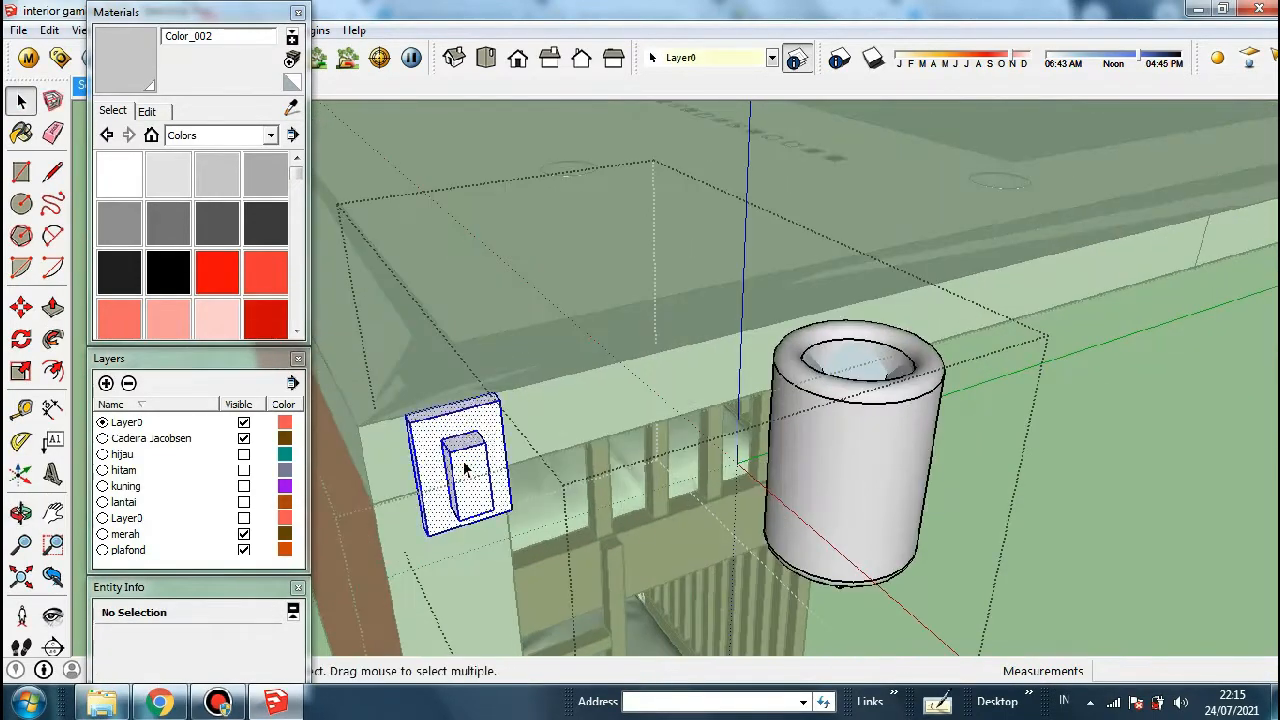
right_click(463, 470)
key(g)
key(m)
scroll(480, 457, up, 1)
click(480, 457)
scroll(874, 354, up, 2)
middle_drag(850, 385, 1115, 560)
scroll(1026, 449, up, 2)
scroll(690, 340, down, 3)
middle_drag(610, 330, 508, 228)
click(508, 262)
Flip the wall plate group along its red axis and along its green axis
right_click(500, 258)
mouse_move(600, 511)
click(748, 511)
right_click(513, 284)
mouse_move(620, 538)
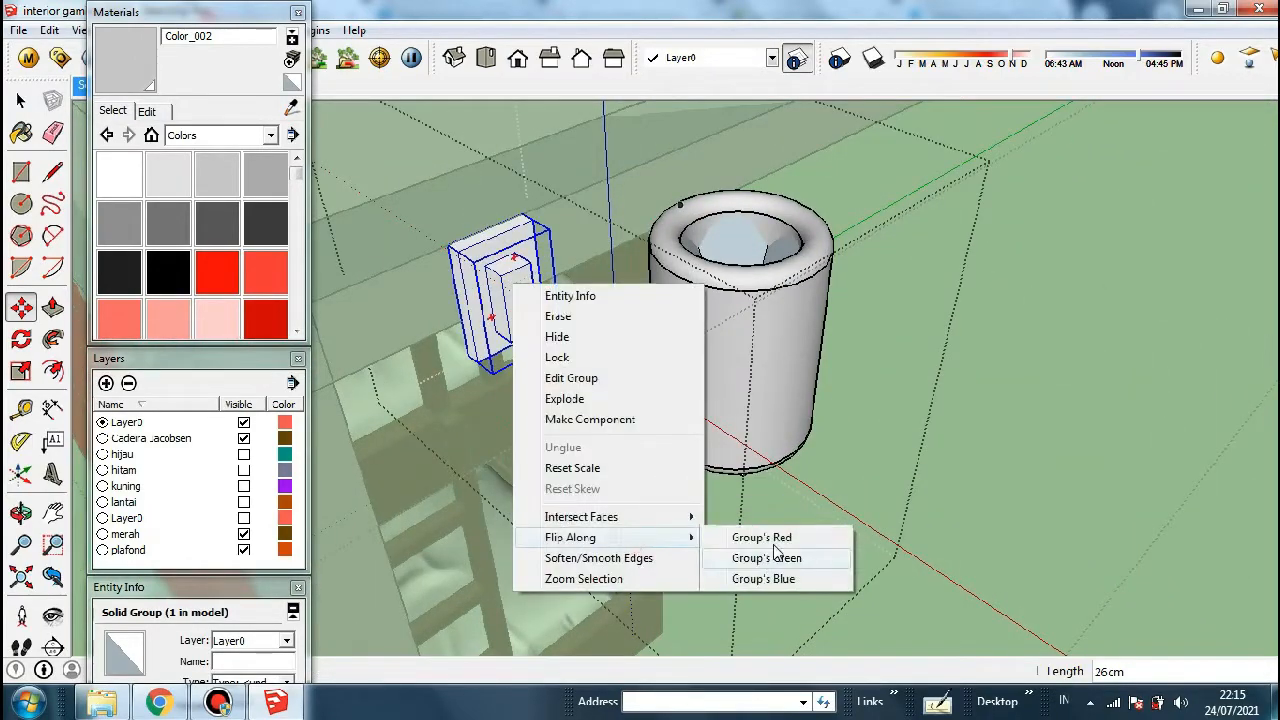
click(775, 553)
Move the wall plate group to the side of the cylinder with its raised block facing the cylinder
scroll(481, 294, up, 5)
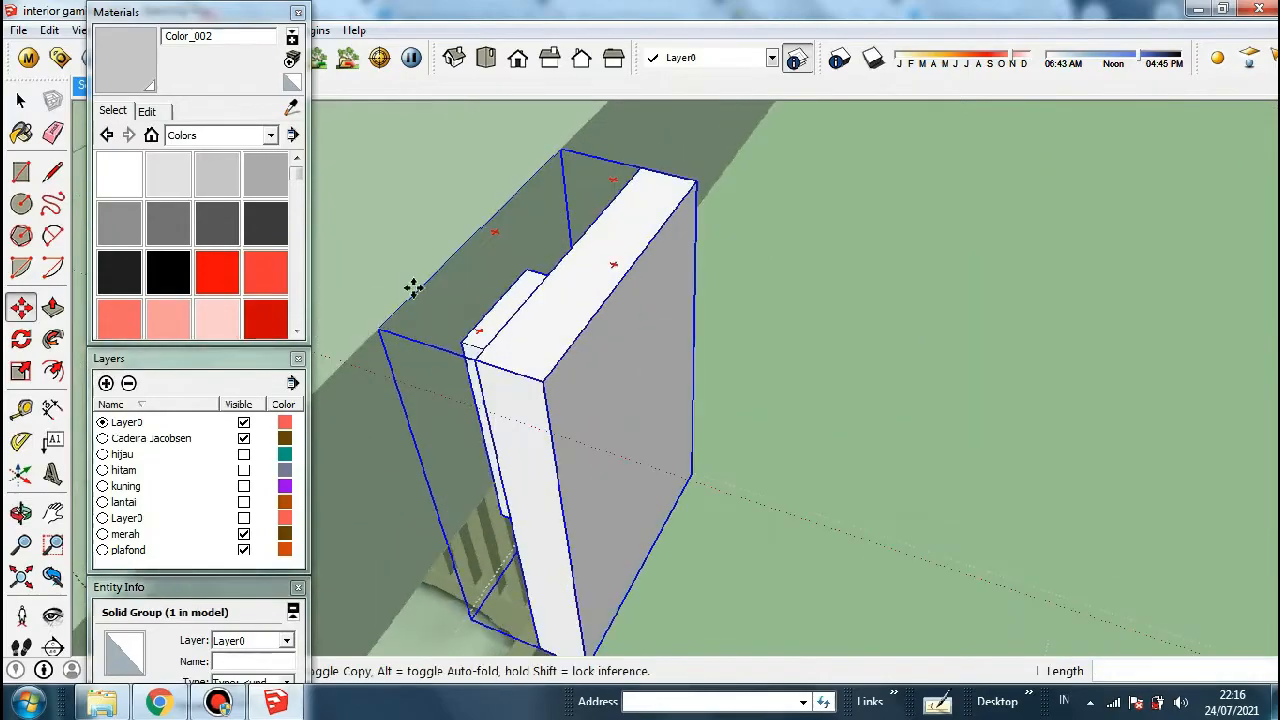
scroll(414, 288, down, 4)
click(412, 291)
middle_drag(1050, 270, 803, 340)
scroll(827, 468, up, 5)
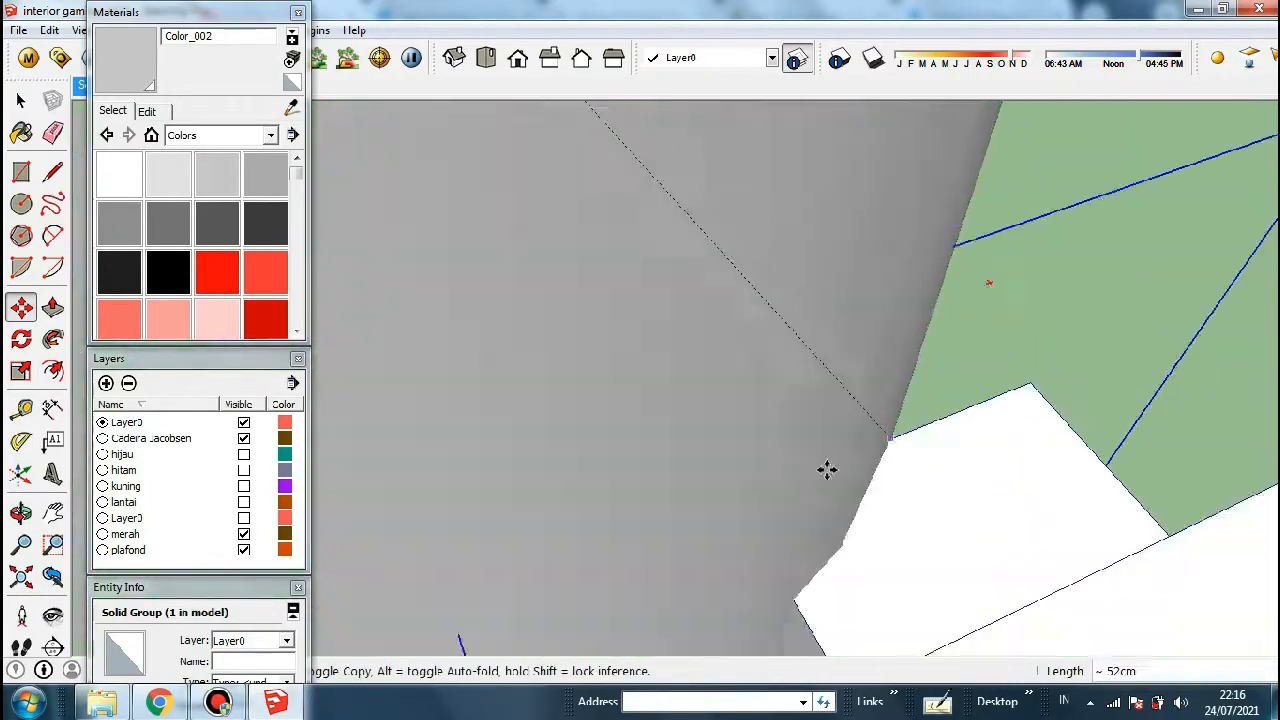
scroll(827, 470, down, 2)
middle_drag(766, 443, 931, 346)
click(660, 371)
Move the wall plate 1 cm toward the cylinder so its raised block sinks into the body
scroll(660, 371, down, 2)
scroll(933, 388, down, 5)
middle_drag(934, 391, 949, 397)
scroll(940, 397, up, 4)
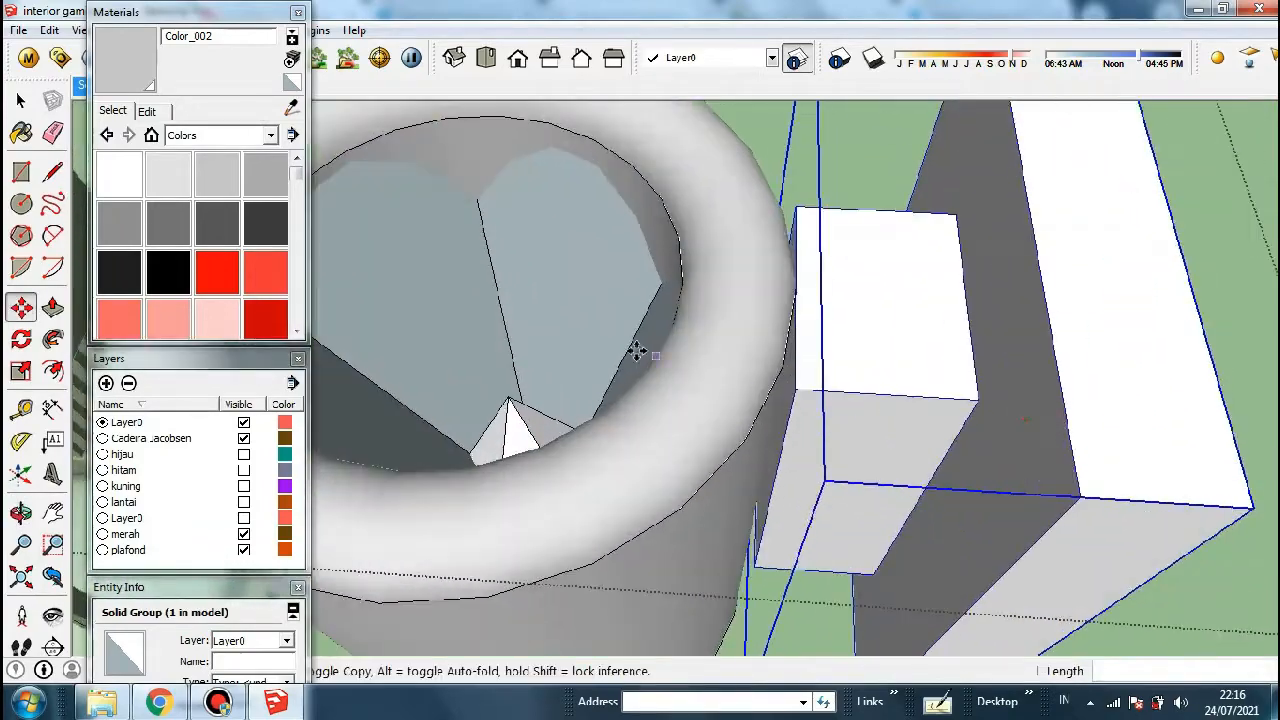
scroll(637, 351, down, 2)
click(1020, 447)
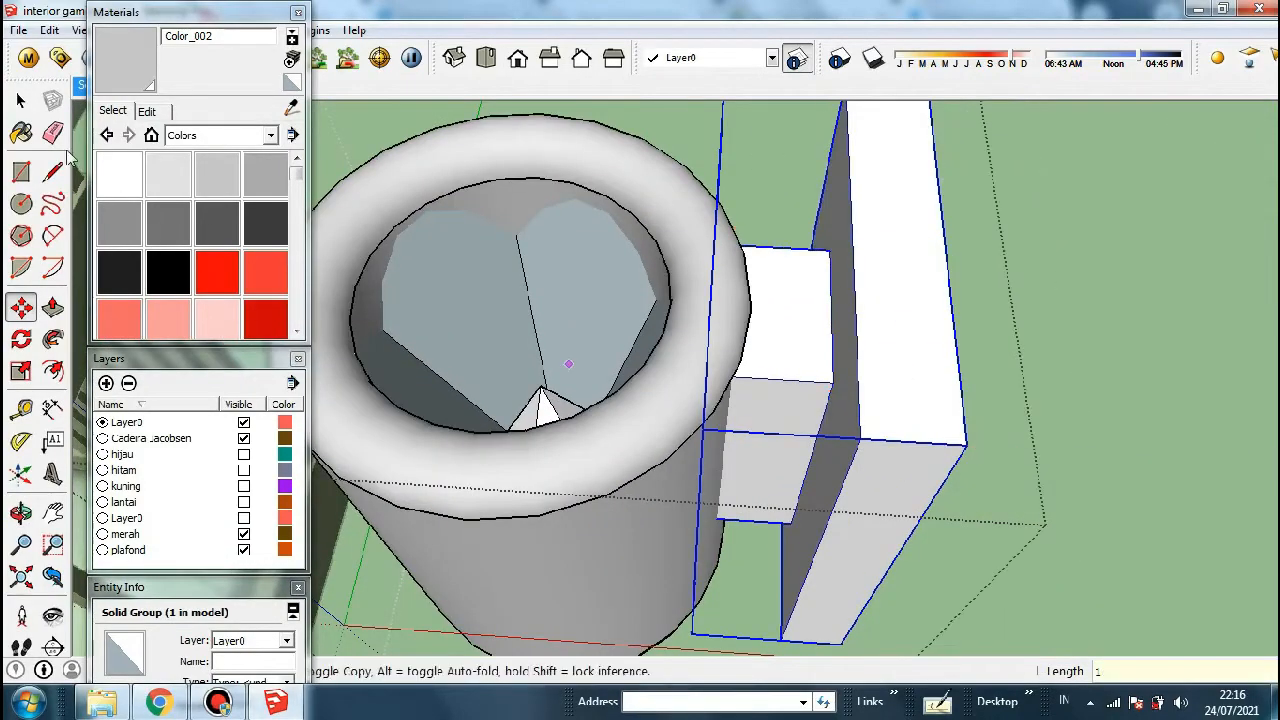
Move the wall plate down vertically to centre it on the cylinder's height
scroll(620, 451, down, 3)
middle_drag(620, 451, 583, 597)
scroll(648, 241, up, 2)
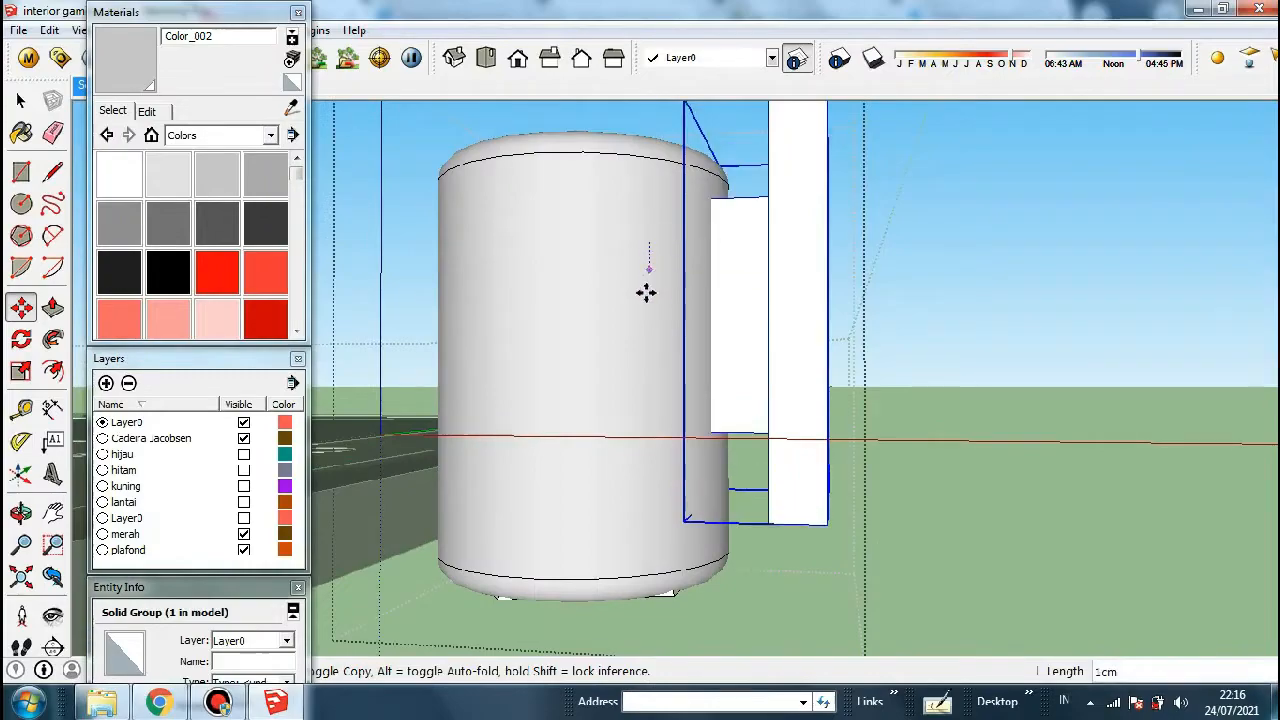
click(646, 327)
middle_drag(646, 327, 560, 410)
scroll(660, 300, down, 1)
click(21, 101)
Open the wall plate group, select all its faces and paint them with Color_002
middle_drag(694, 217, 770, 225)
scroll(690, 300, up, 2)
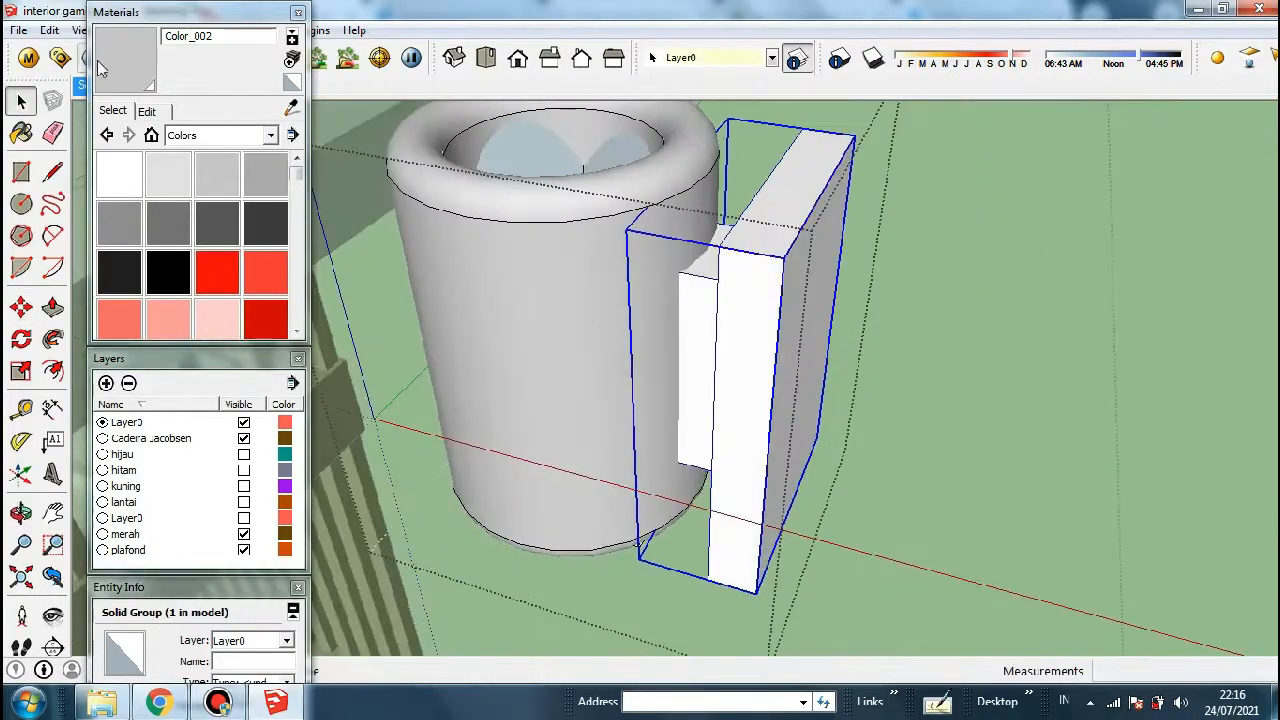
double_click(752, 273)
triple_click(752, 273)
click(21, 133)
click(740, 290)
click(21, 101)
Close the fixture groups and rotate the whole wall light horizontally about the ceiling corner
mouse_move(620, 270)
middle_down()
mouse_move(702, 189)
mouse_move(130, 325)
middle_up()
scroll(648, 340, down, 2)
click(471, 337)
click(471, 337)
click(640, 300)
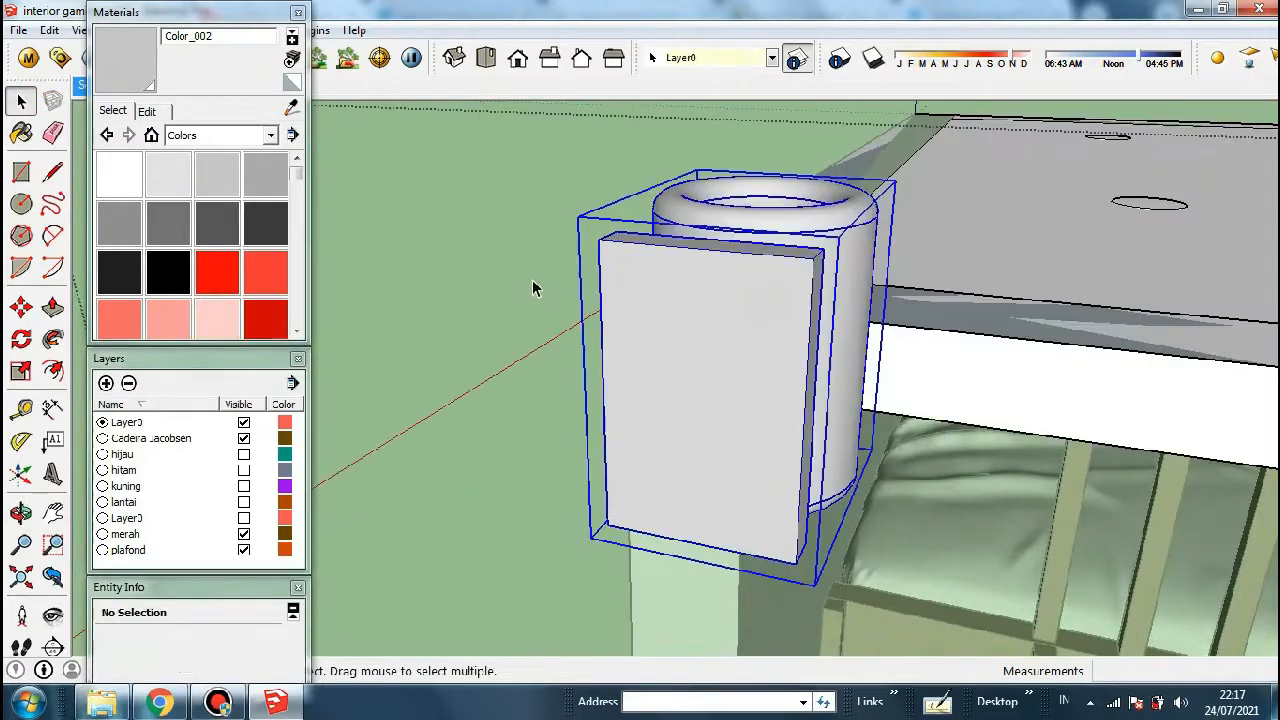
middle_drag(534, 286, 520, 430)
click(718, 292)
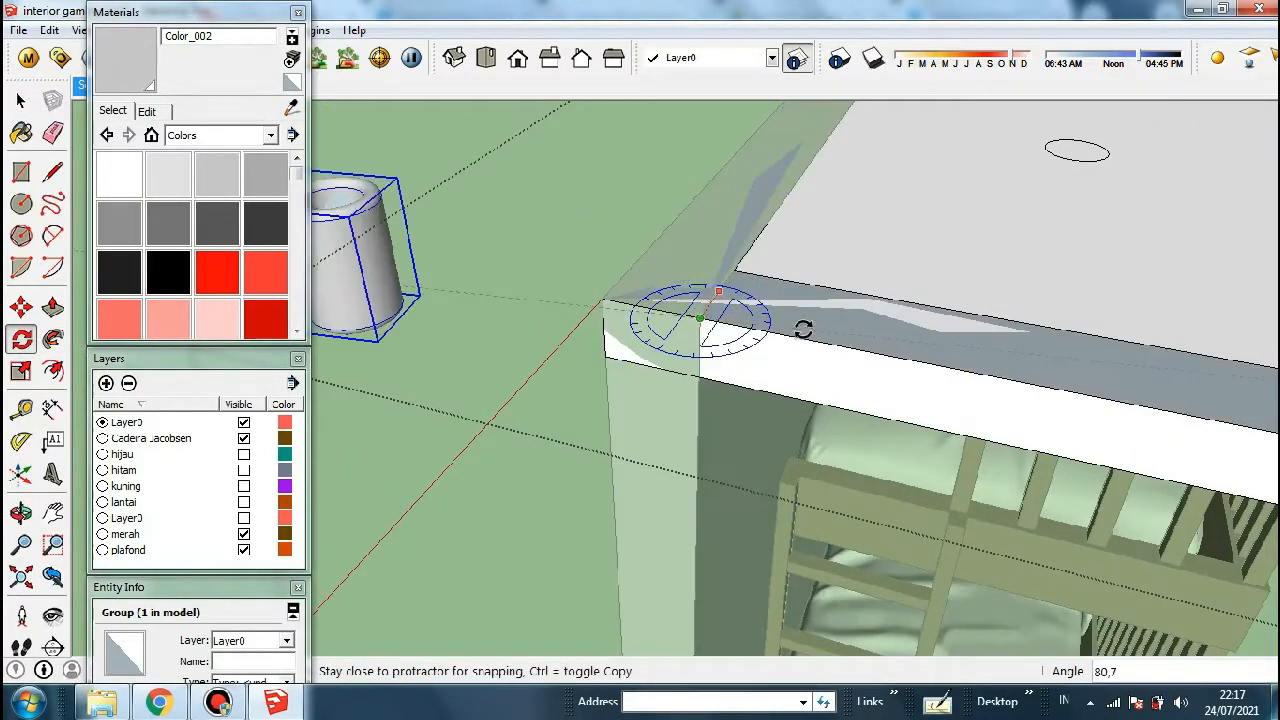
scroll(787, 399, down, 2)
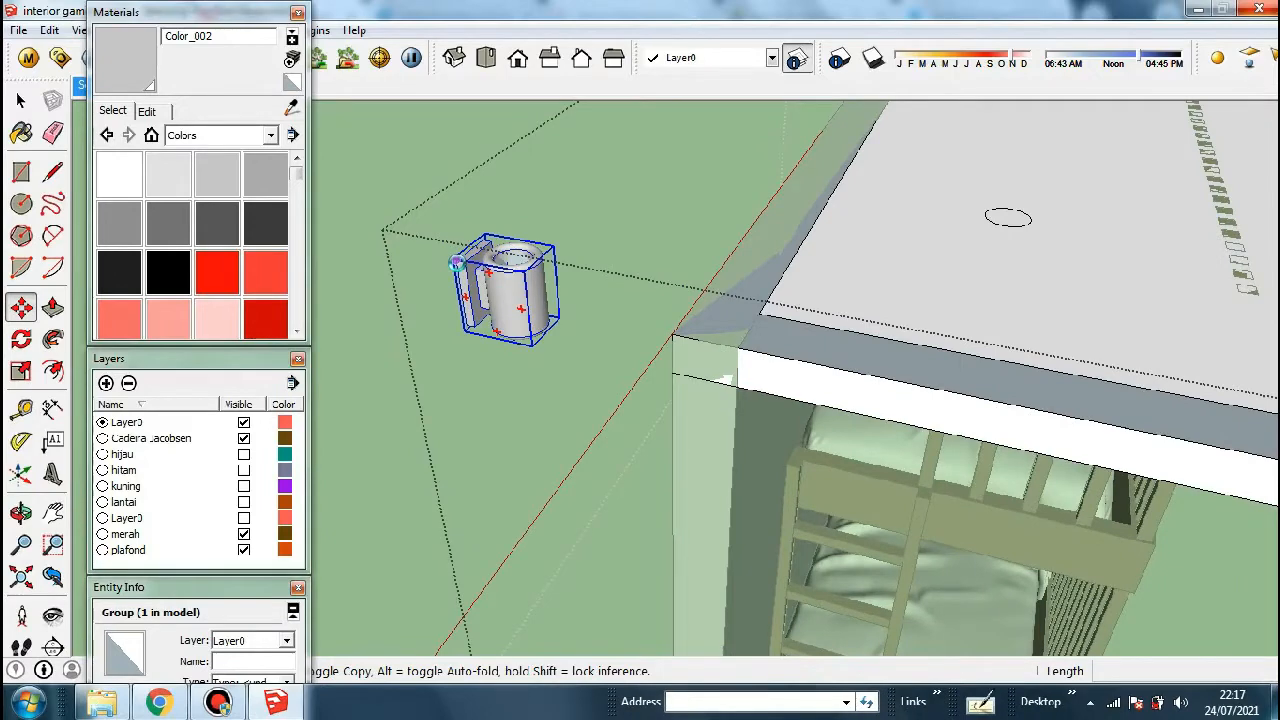
Move the wall light by its plate corner onto the wall beside the bunk bed and shift it about 46 cm
click(455, 261)
click(737, 466)
middle_drag(859, 613, 435, 355)
click(549, 341)
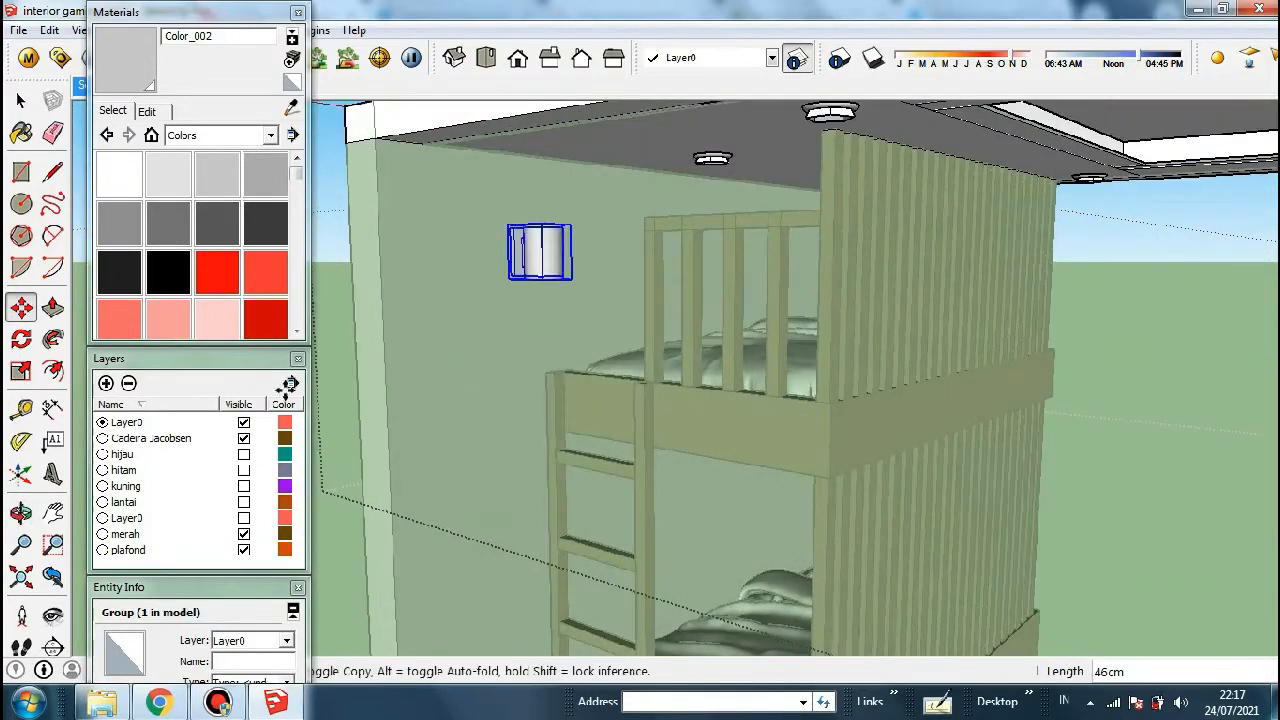
Assign the wall light group to the merah layer
drag(241, 6, 240, 6)
click(286, 642)
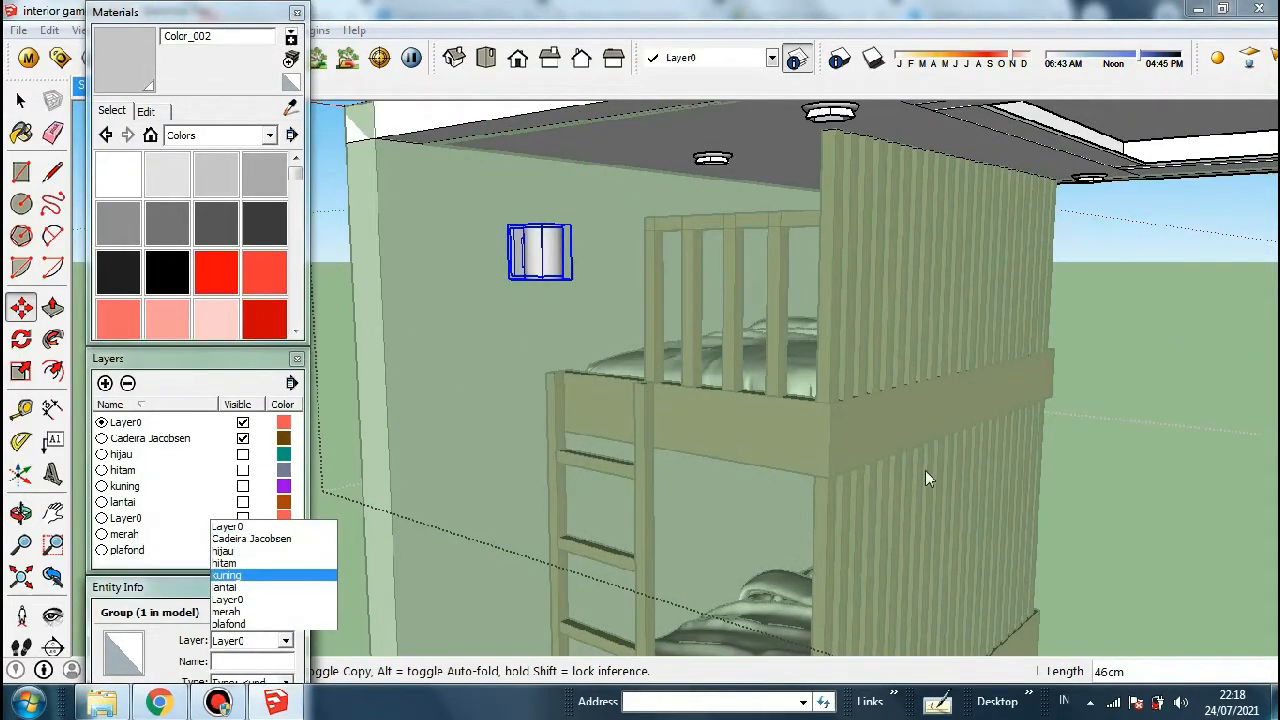
click(228, 611)
middle_drag(452, 258, 546, 391)
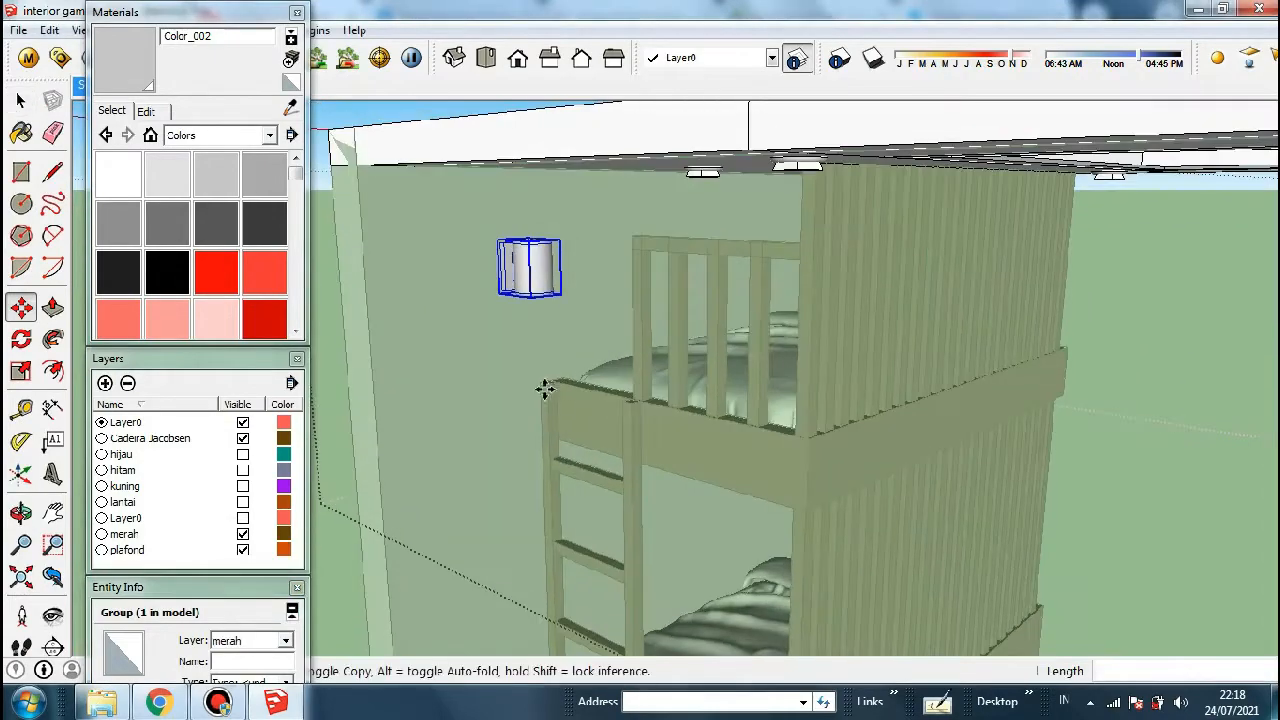
scroll(527, 375, up, 4)
scroll(928, 285, down, 4)
scroll(692, 379, up, 1)
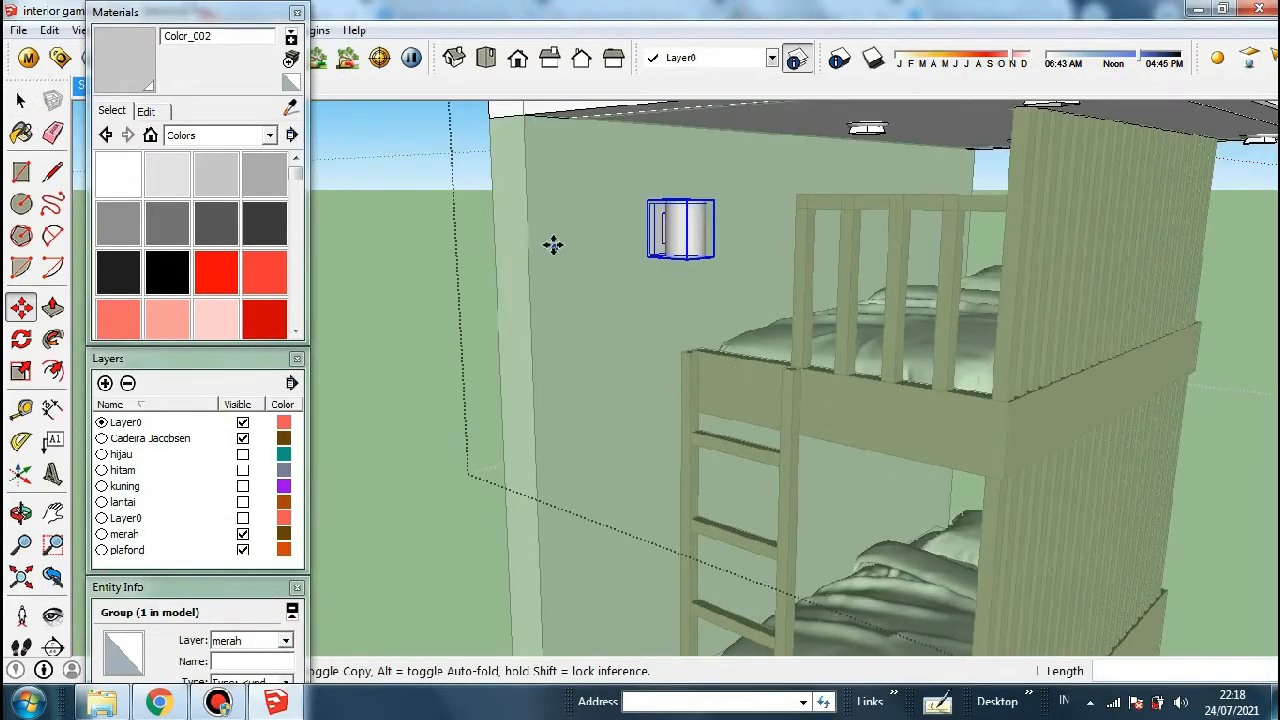
Move the wall light sideways along the wall behind the upper bunk, to about the middle of the bed
scroll(738, 230, up, 2)
middle_drag(849, 163, 423, 409)
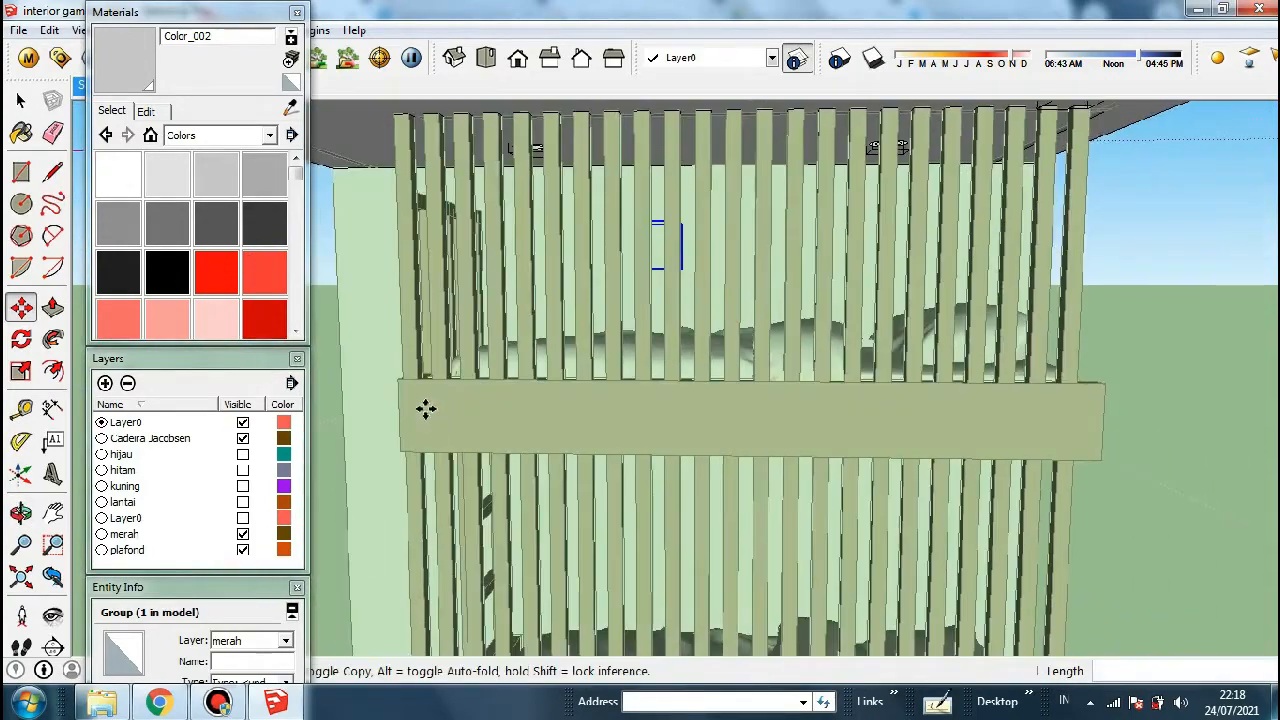
click(528, 411)
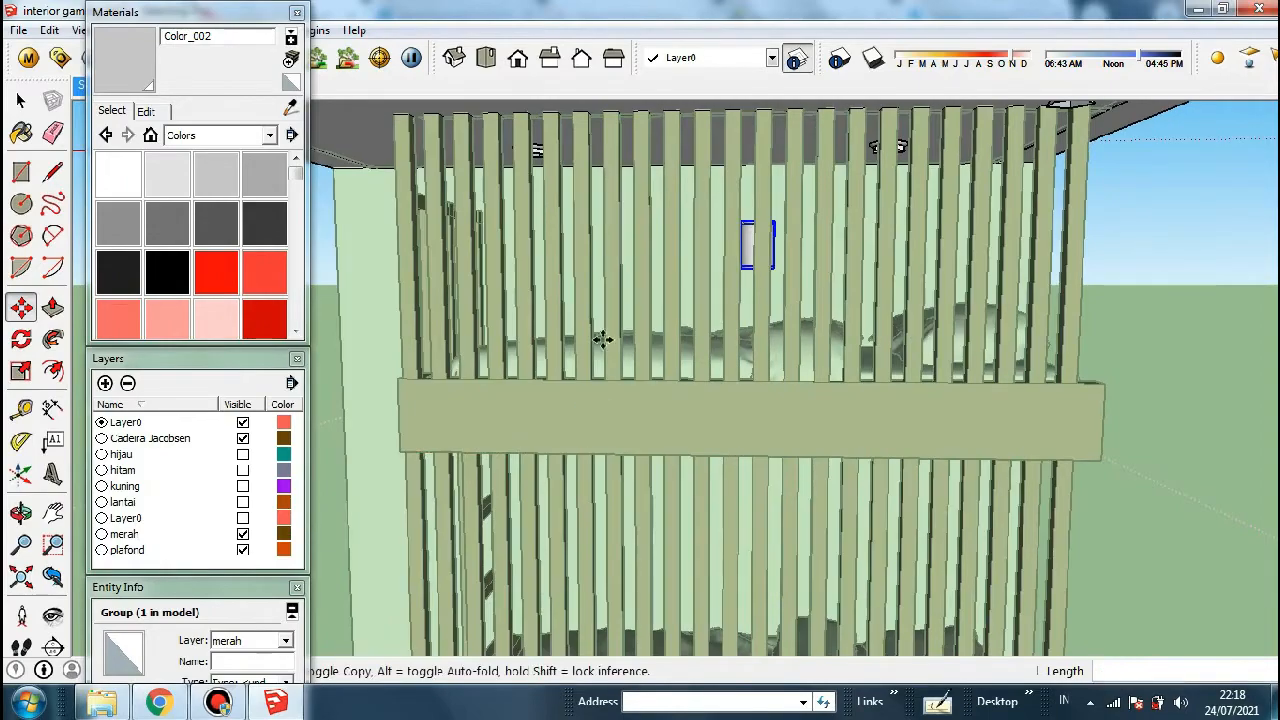
Resize the wall light group behind the upper bunk with the Scale tool
middle_drag(603, 340, 150, 338)
scroll(794, 300, down, 3)
scroll(777, 254, up, 6)
scroll(614, 314, up, 3)
middle_drag(676, 243, 674, 277)
key(s)
drag(582, 155, 711, 121)
key(space)
Copy the wall light about 102 cm straight down to the lower bunk and close the group
scroll(577, 299, down, 5)
middle_drag(905, 574, 745, 165)
scroll(849, 360, down, 6)
scroll(740, 305, up, 1)
scroll(930, 350, down, 1)
middle_drag(1041, 409, 866, 443)
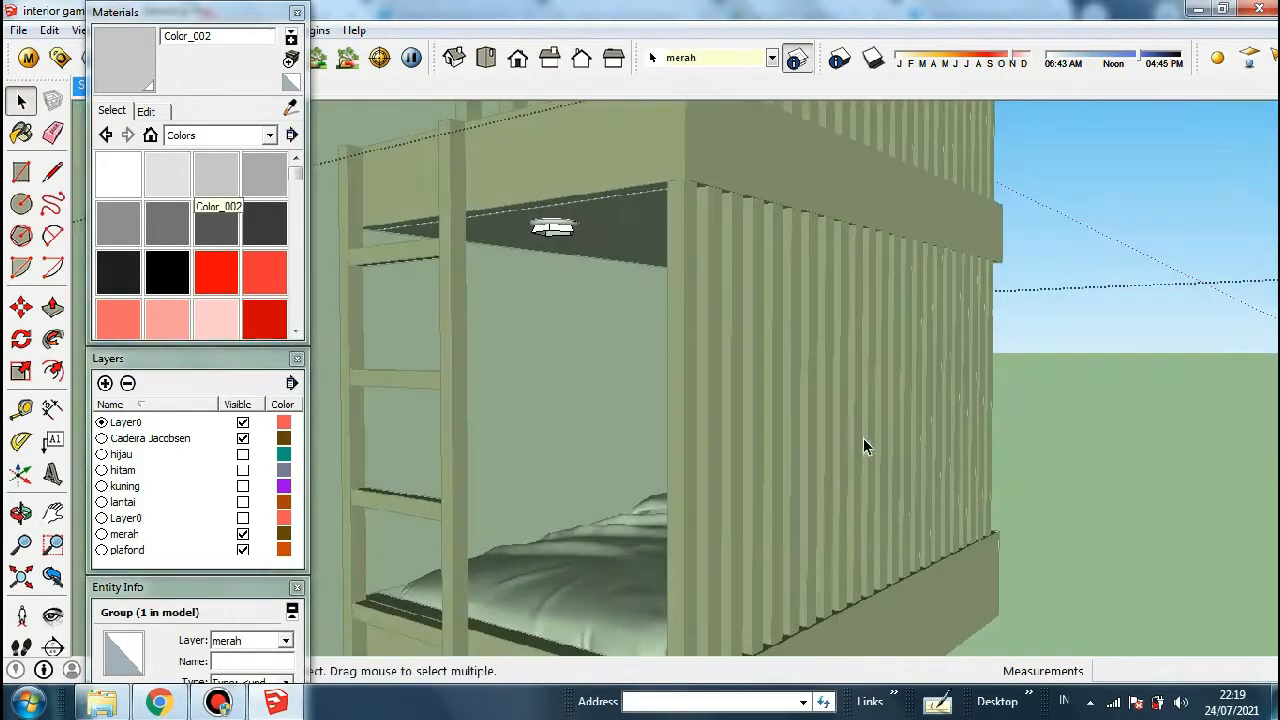
scroll(866, 443, down, 4)
key(m)
click(581, 214)
key(ctrl)
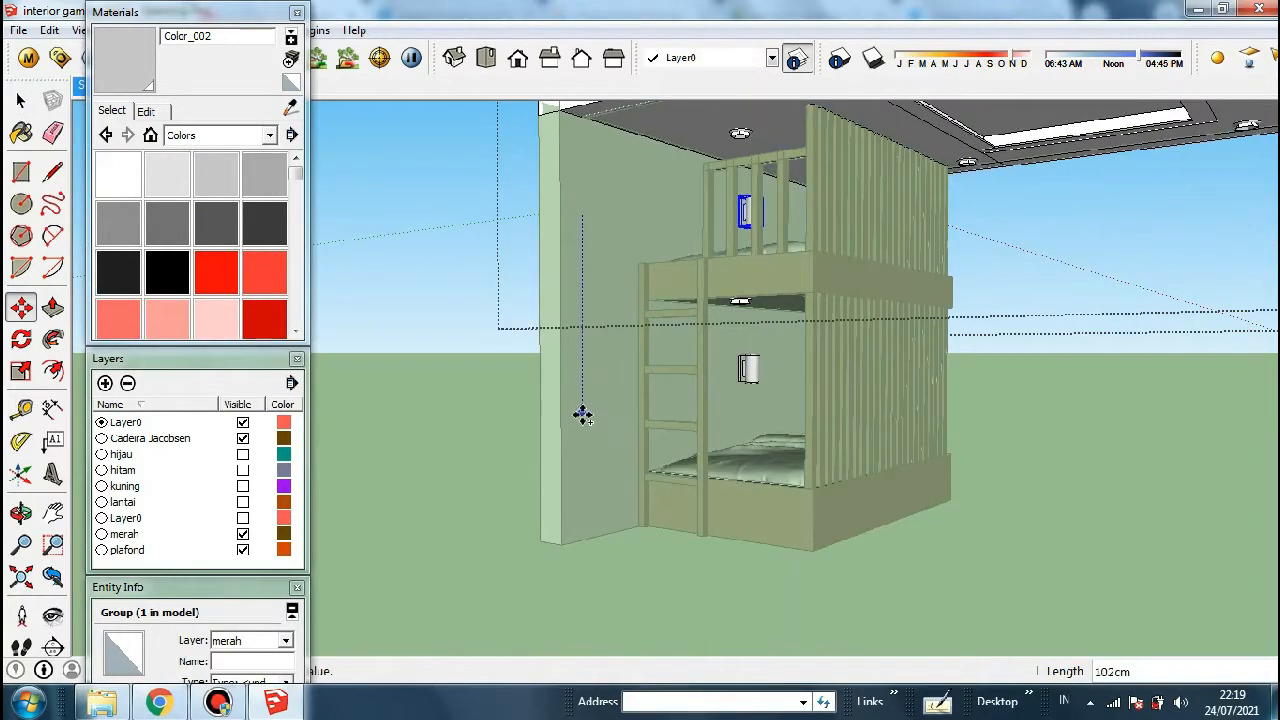
click(580, 418)
click(23, 106)
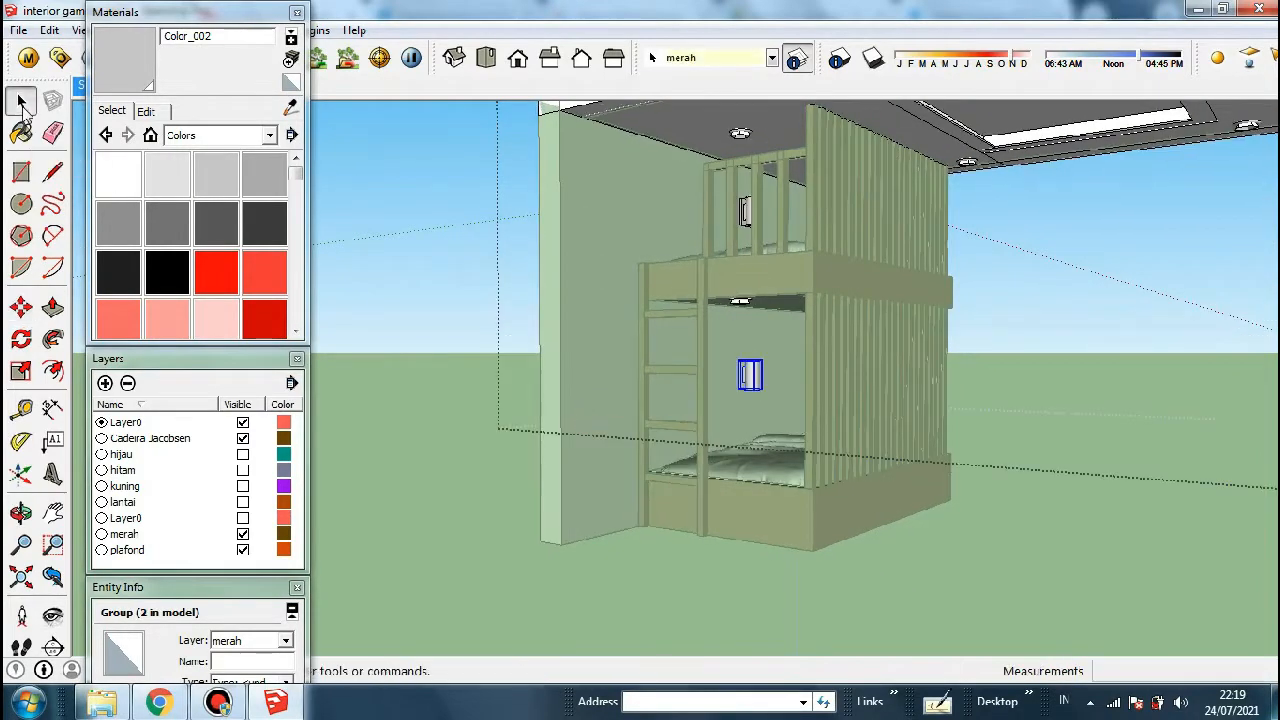
click(554, 243)
Open the ceiling group and copy the upper wall light about 108 cm to the outside of the bunk bed's slatted panel
scroll(880, 333, up, 1)
middle_drag(880, 333, 520, 246)
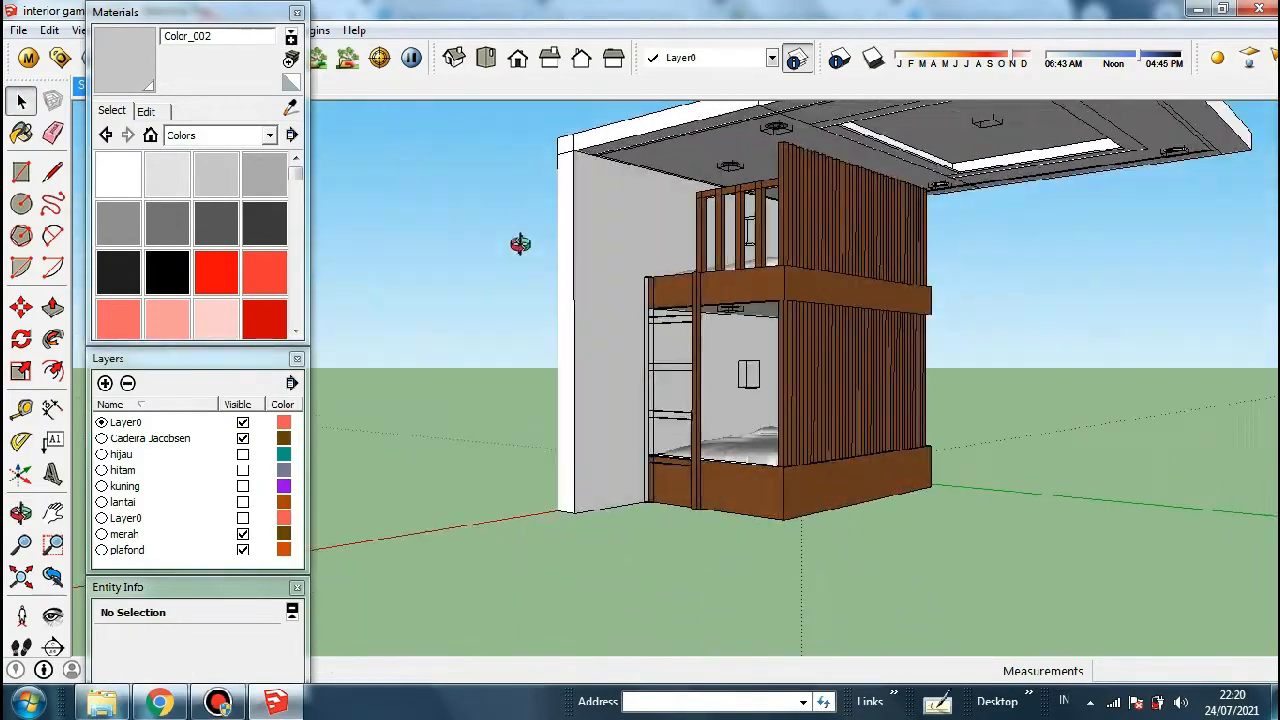
scroll(837, 286, up, 3)
middle_drag(760, 277, 724, 203)
double_click(724, 203)
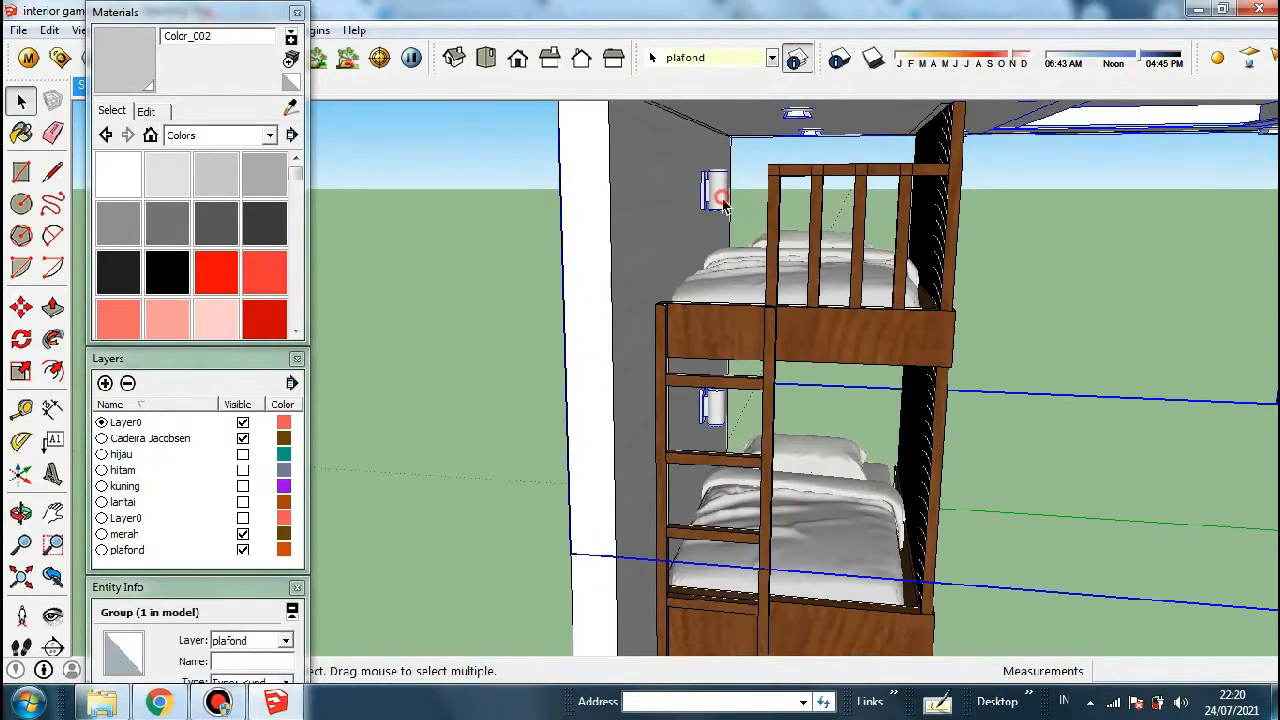
click(720, 196)
key(m)
scroll(689, 323, up, 2)
middle_drag(689, 323, 668, 442)
scroll(683, 366, up, 2)
scroll(683, 366, up, 3)
middle_drag(691, 208, 575, 235)
click(1163, 380)
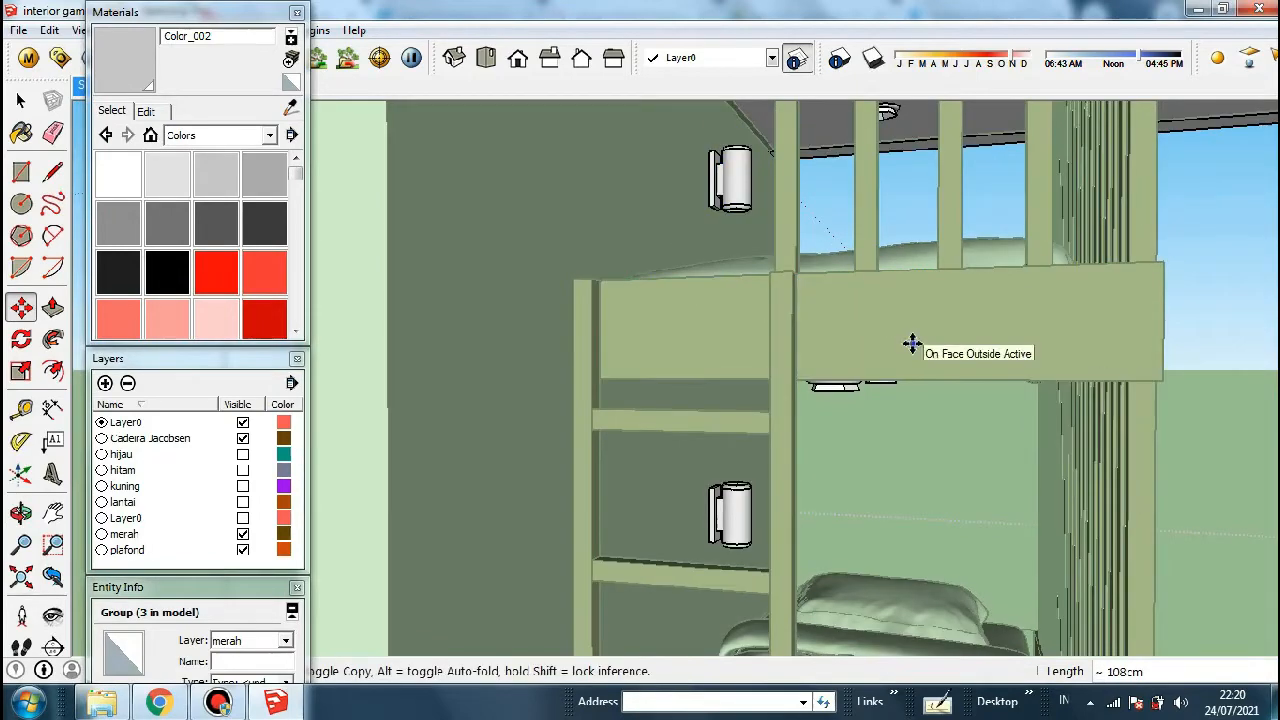
Lower the outer wall light copy to the height of the bunk bed's horizontal beam, using the beam's corners as reference
middle_drag(911, 343, 711, 317)
scroll(711, 317, down, 2)
scroll(1028, 300, up, 2)
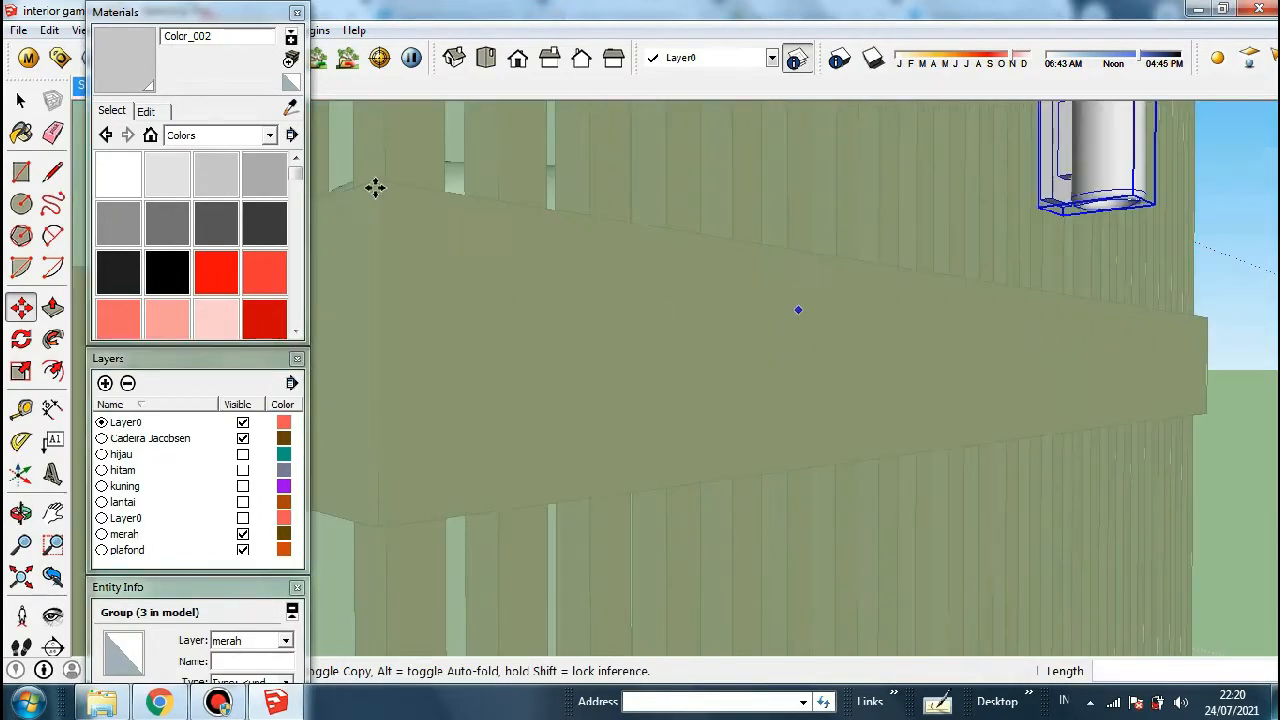
click(376, 182)
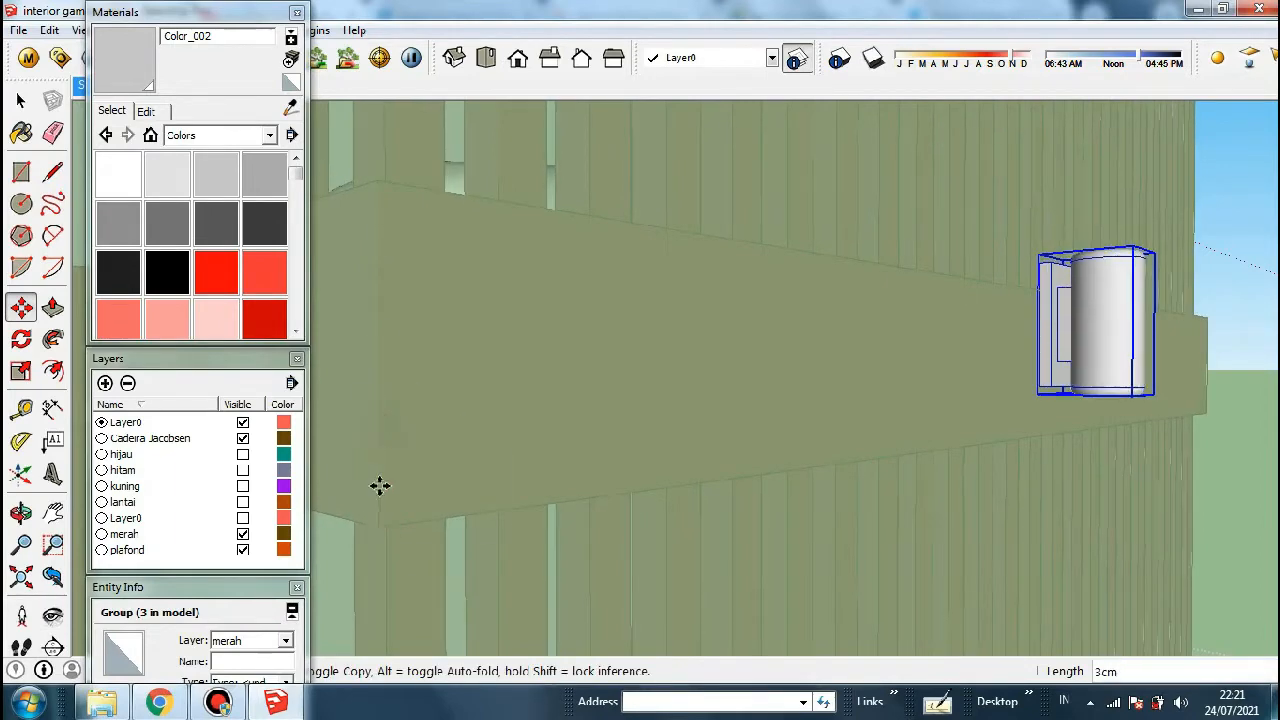
click(382, 520)
scroll(415, 283, down, 3)
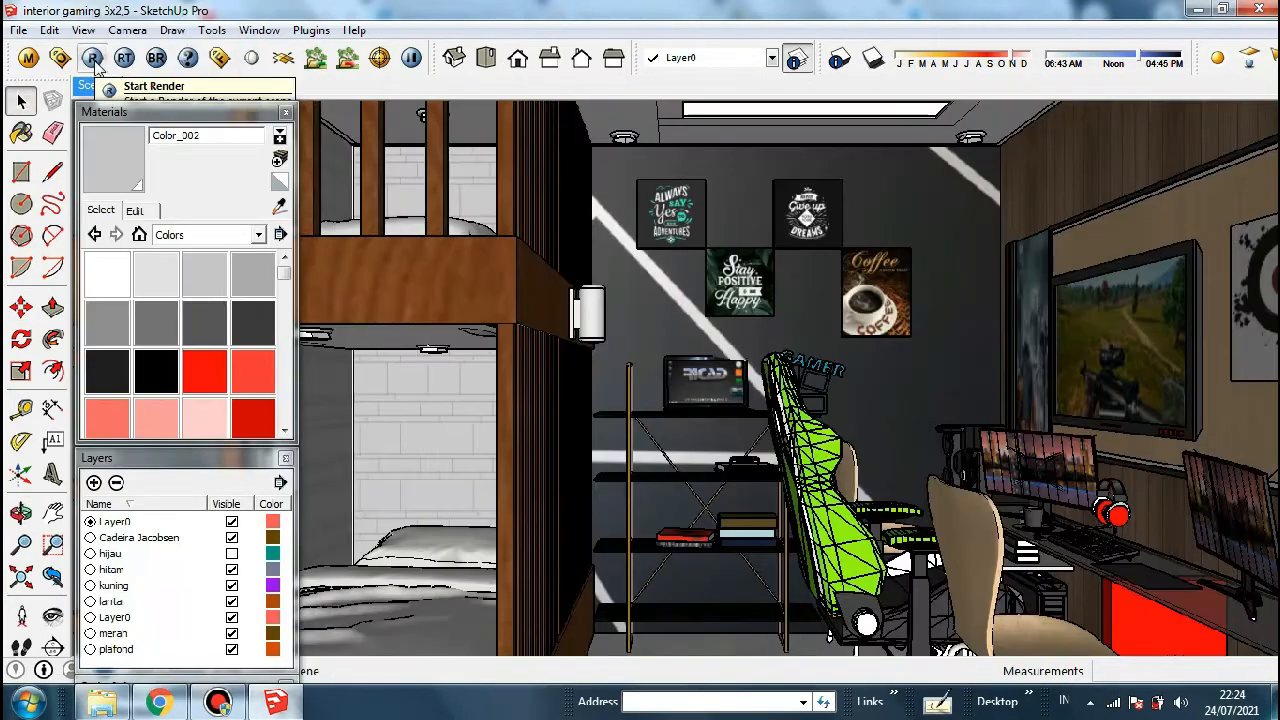
Start the V-Ray render of the furnished gaming room from Scene 1
click(96, 65)
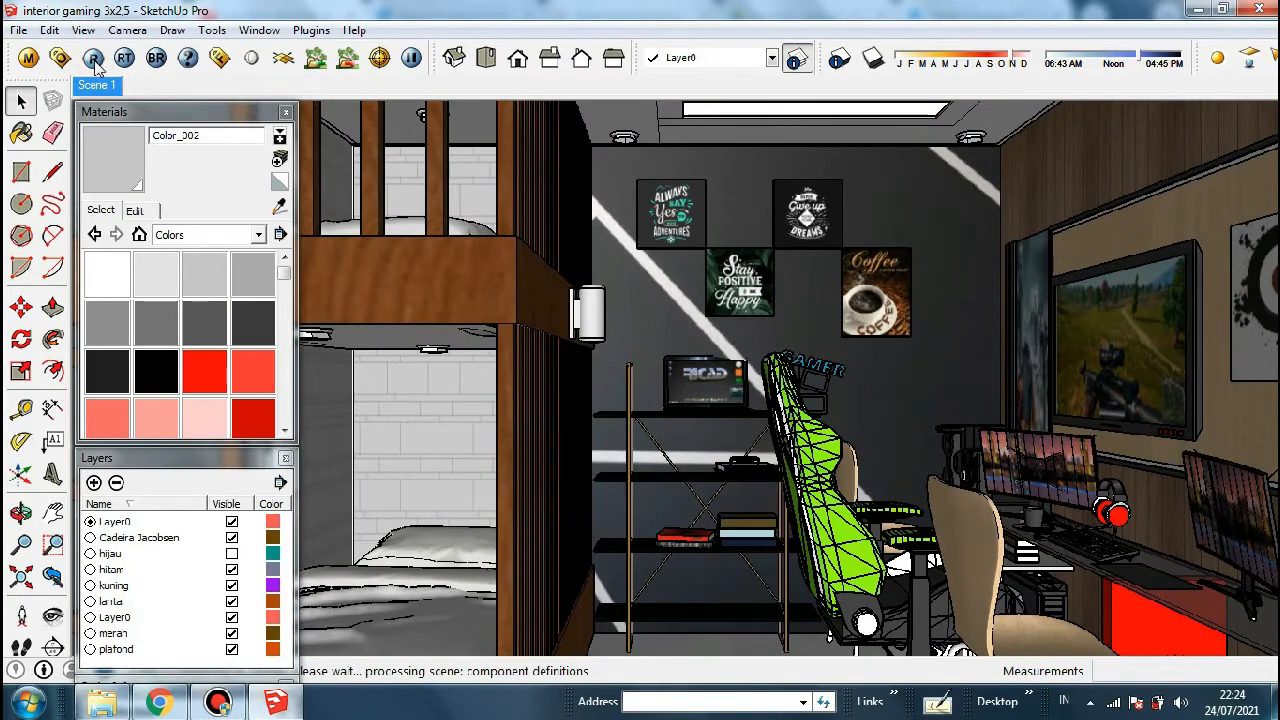